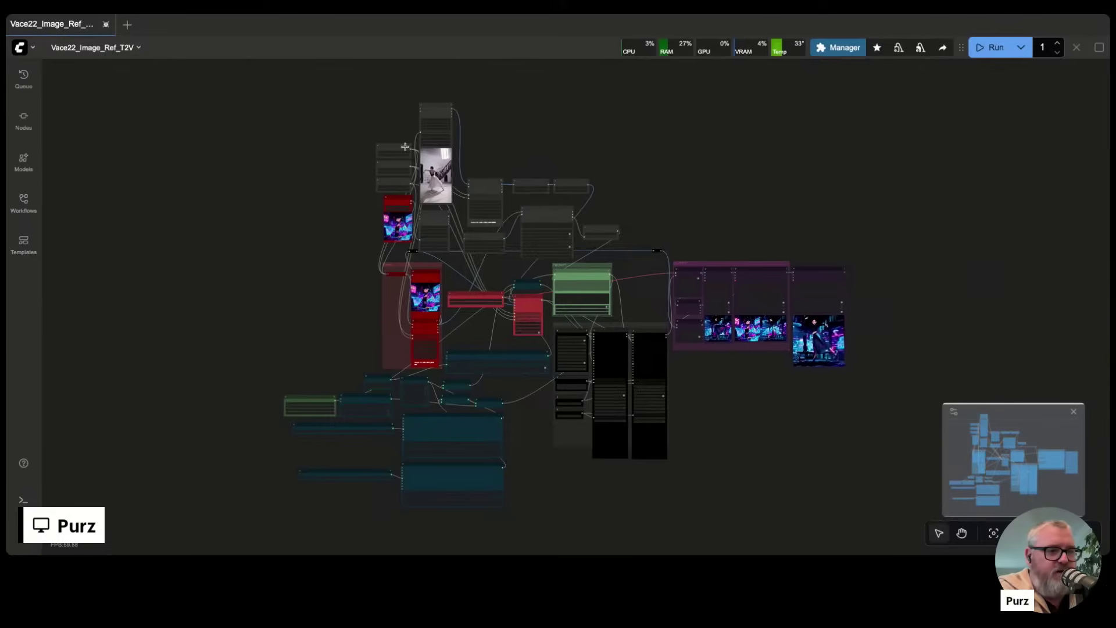
Examine the source video, size and frame nodes, and compare the generated clips in the output previews.
scroll(391, 236, up, 15)
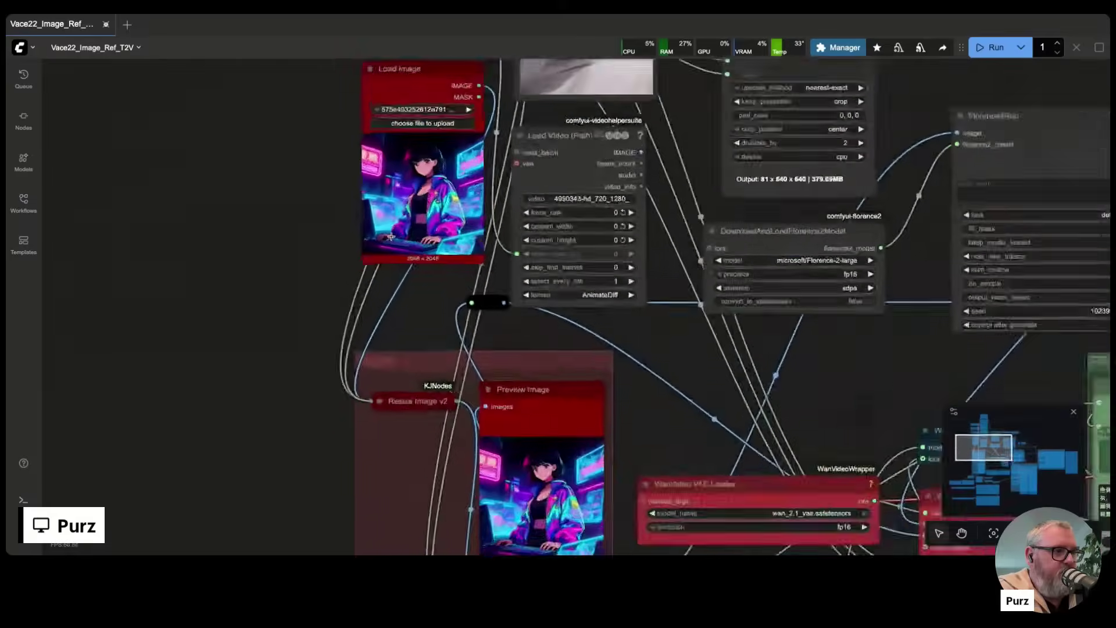
drag(262, 143, 166, 253)
scroll(217, 253, up, 4)
scroll(168, 253, down, 5)
scroll(776, 143, up, 7)
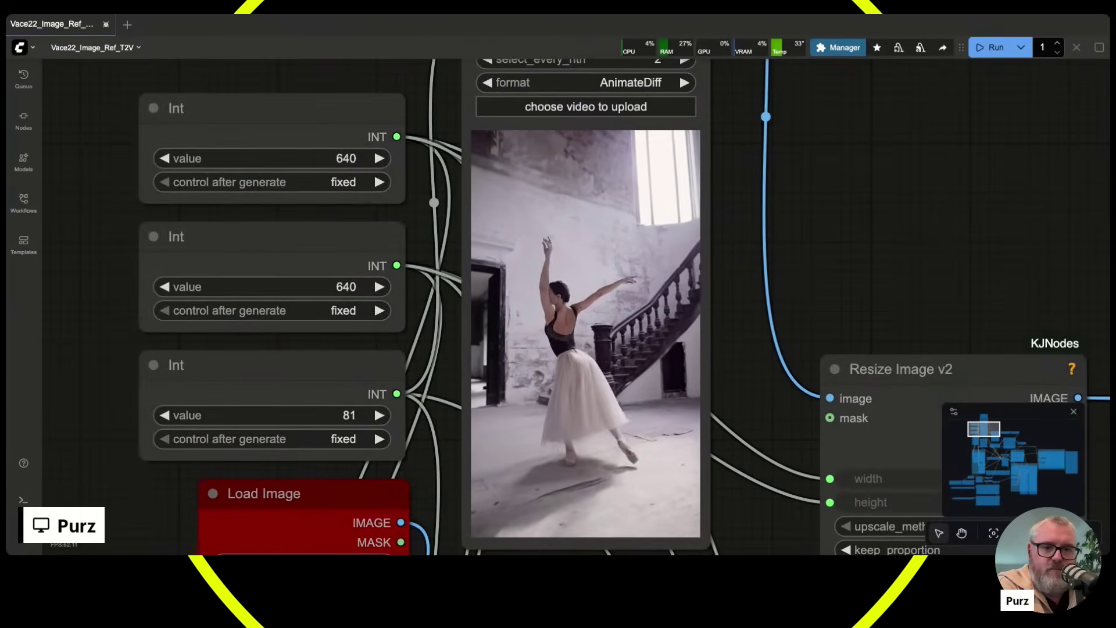
scroll(814, 267, down, 5)
scroll(836, 265, right, 10)
scroll(836, 265, down, 3)
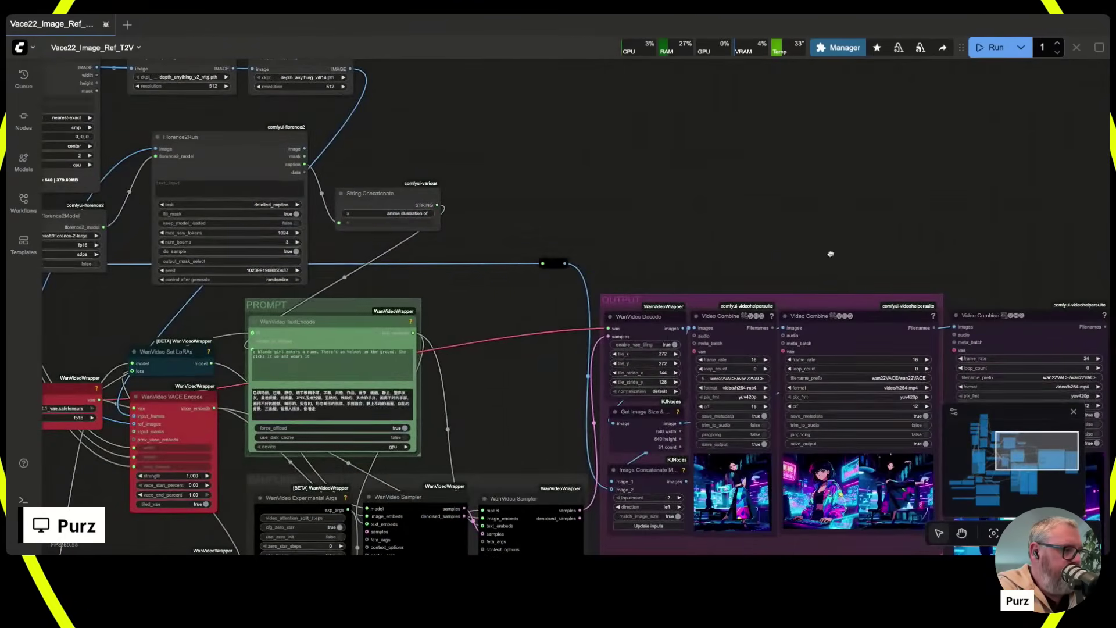
scroll(830, 253, right, 6)
scroll(830, 253, down, 4)
scroll(718, 297, up, 5)
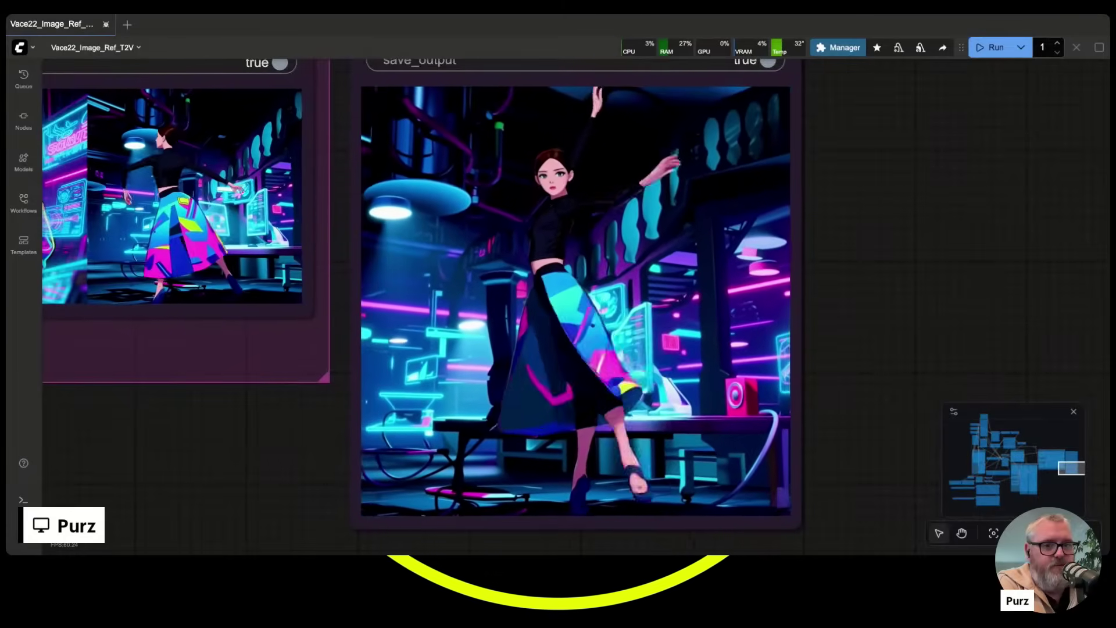
drag(253, 415, 602, 513)
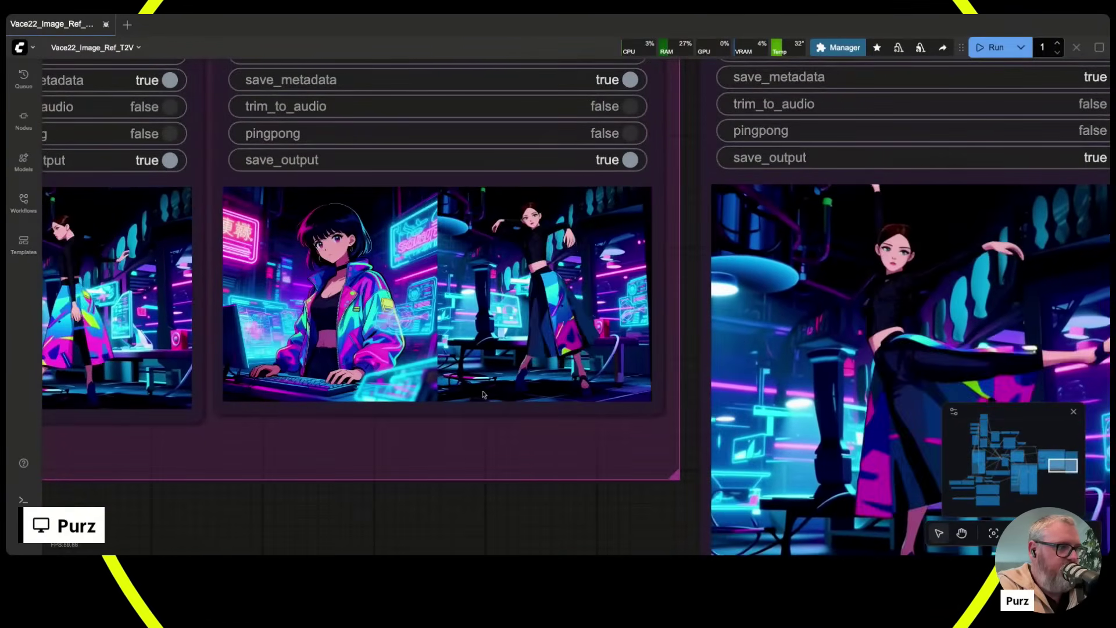
scroll(519, 467, down, 5)
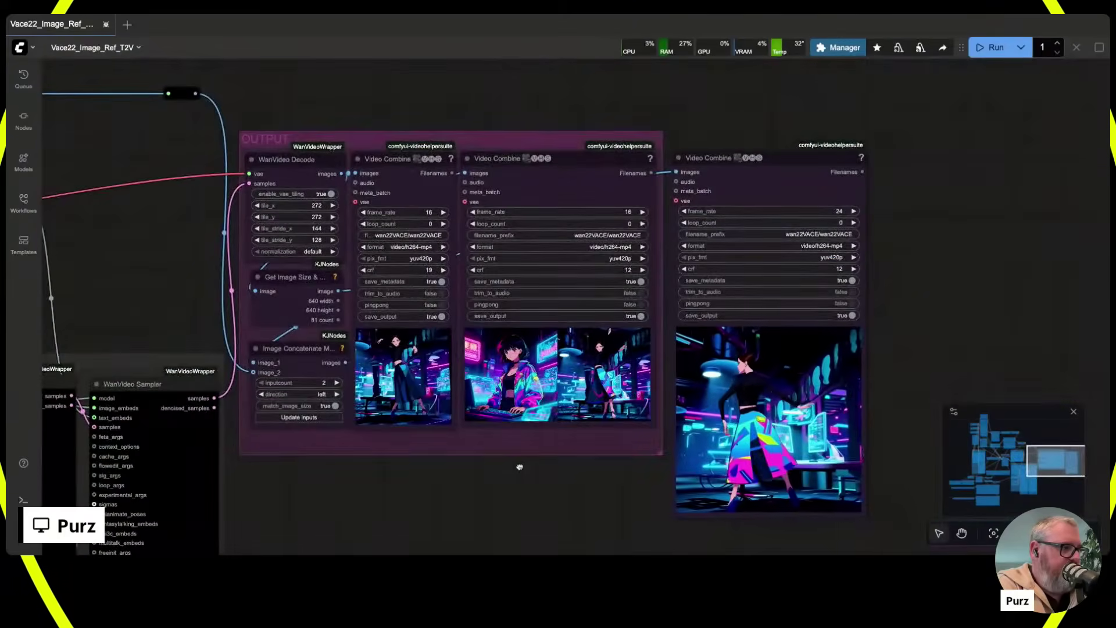
Review the output, sampling and prompt sections of the graph, then the final video and the whole workflow layout.
drag(470, 480, 568, 433)
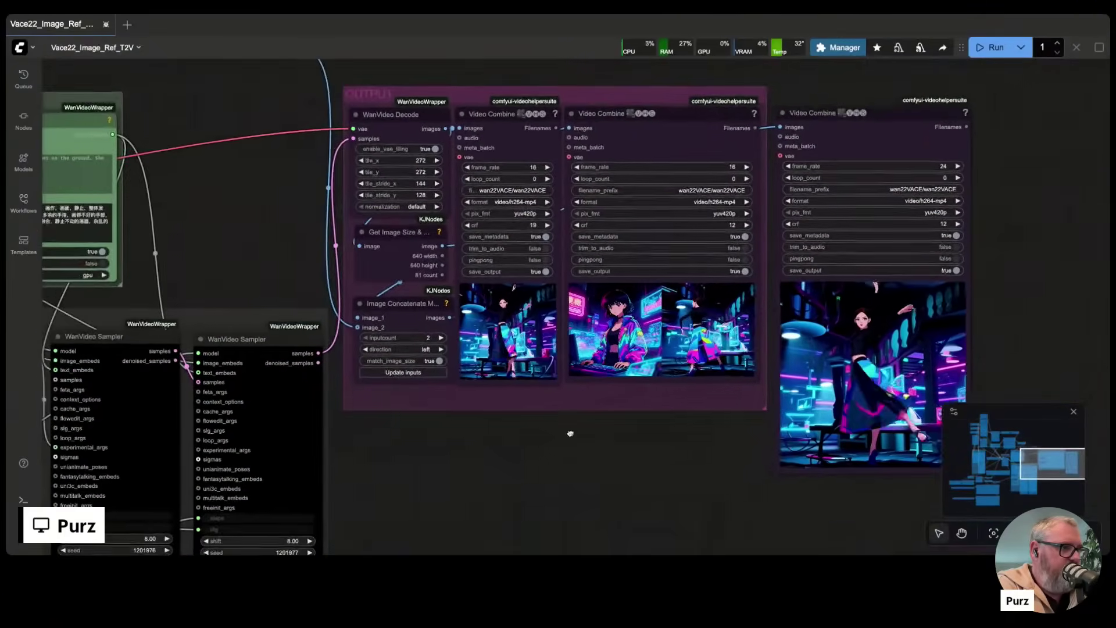
drag(423, 478, 557, 439)
drag(501, 473, 561, 309)
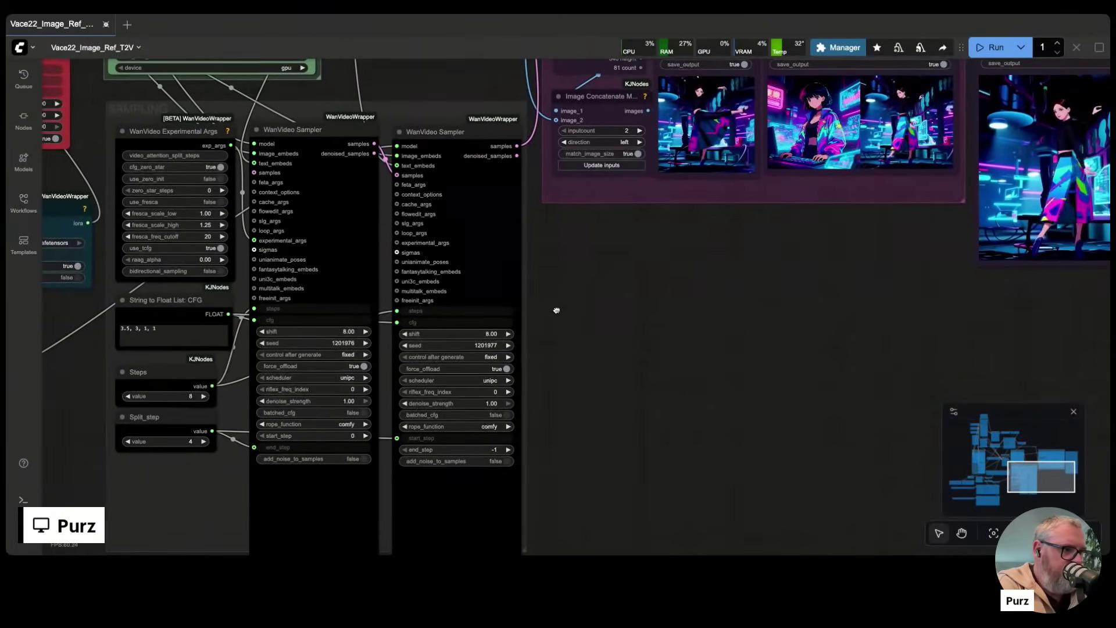
drag(538, 424, 634, 169)
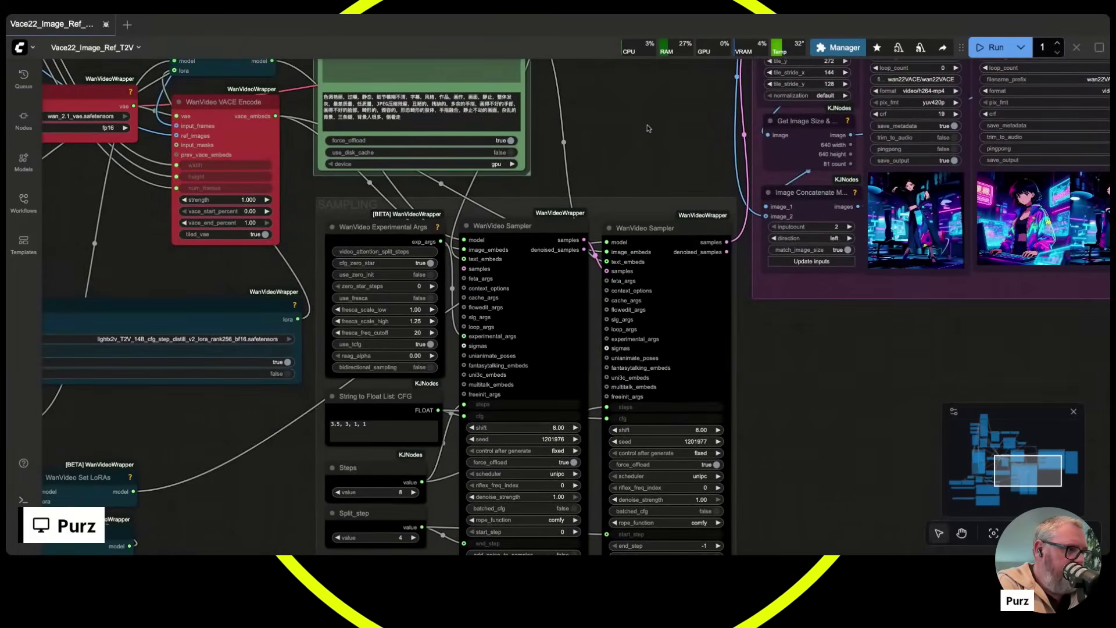
drag(792, 366, 224, 428)
scroll(585, 291, up, 5)
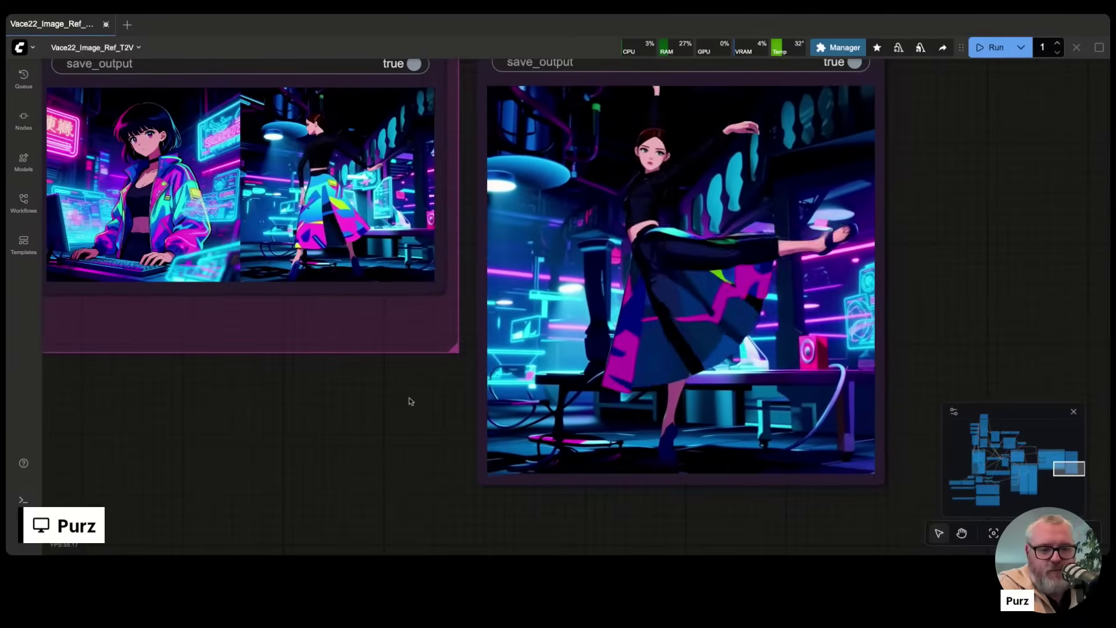
scroll(304, 356, down, 5)
scroll(304, 356, down, 6)
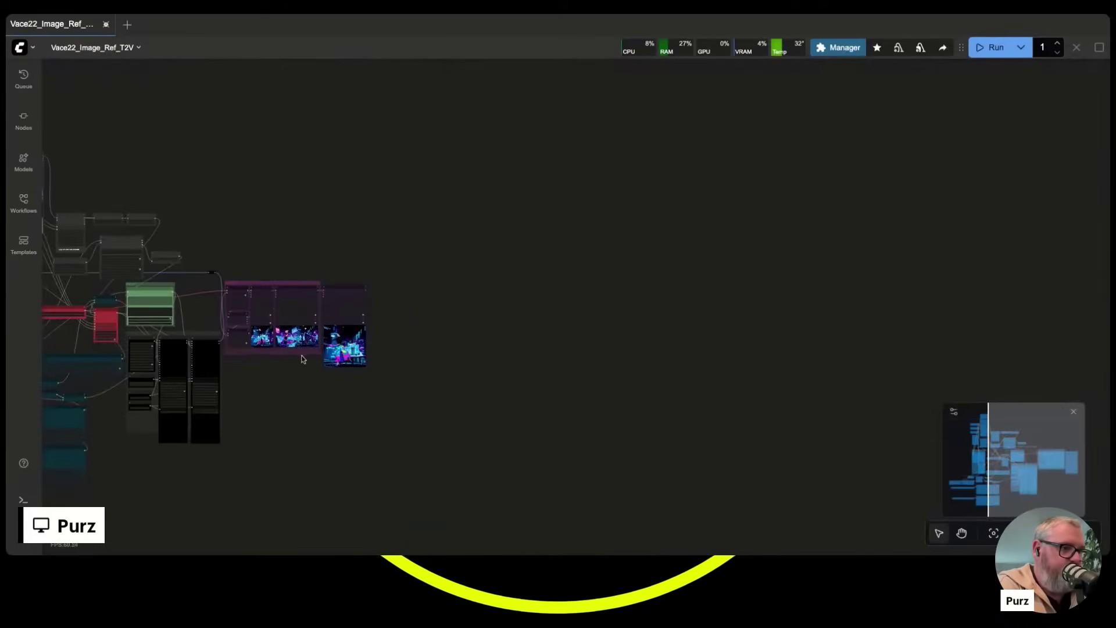
drag(304, 356, 700, 458)
drag(380, 419, 401, 300)
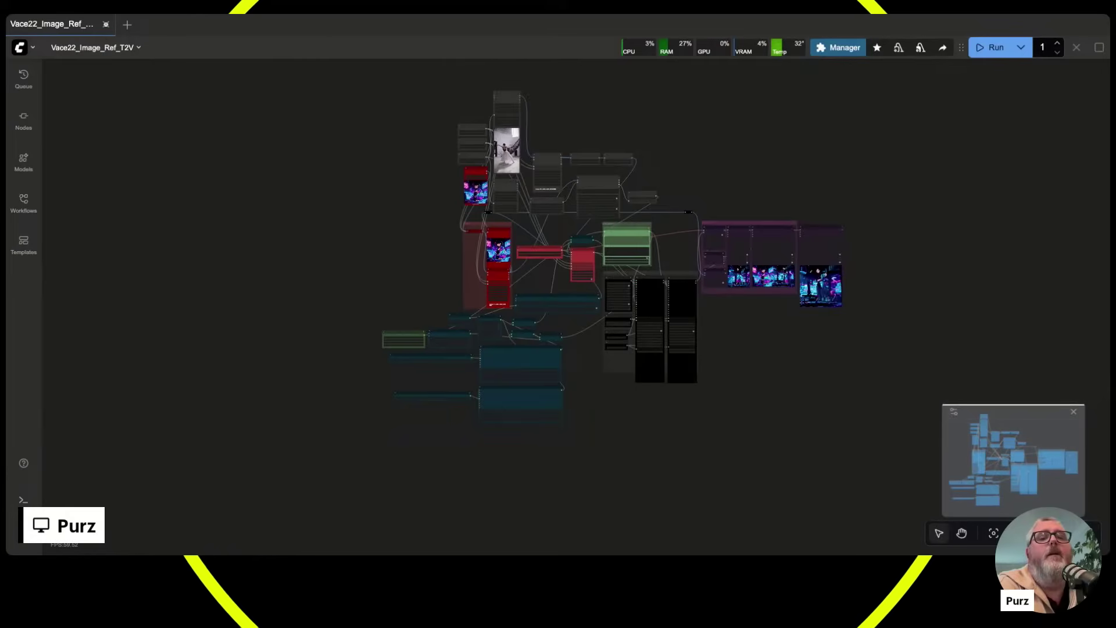
Shift the reroute node slightly lower, beneath the Load Image and Load Video (Path) nodes.
scroll(442, 222, up, 10)
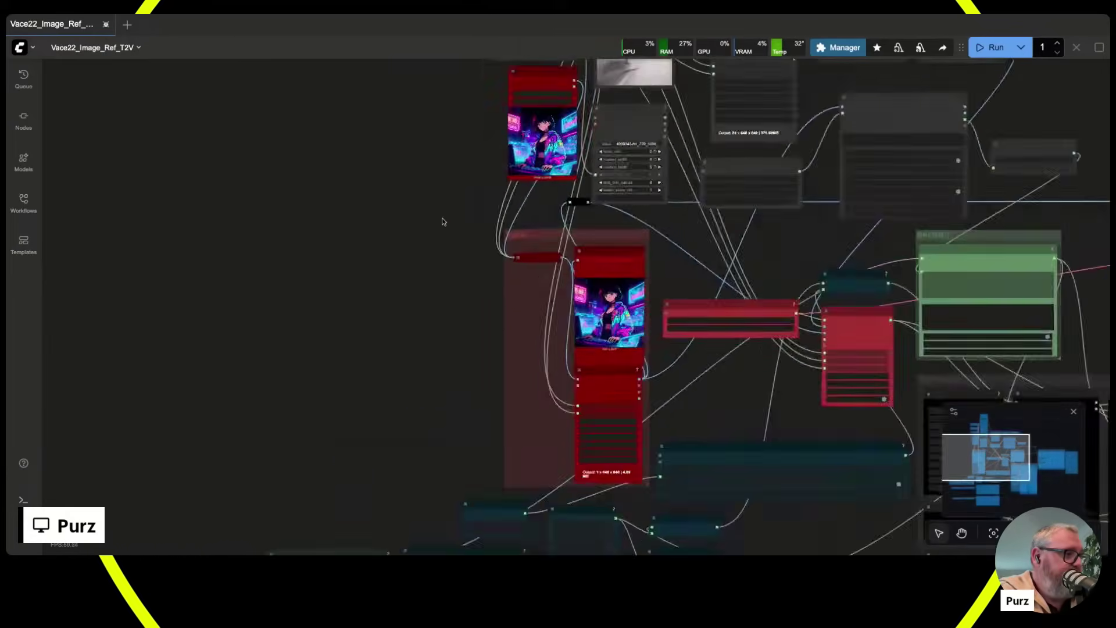
scroll(570, 219, up, 5)
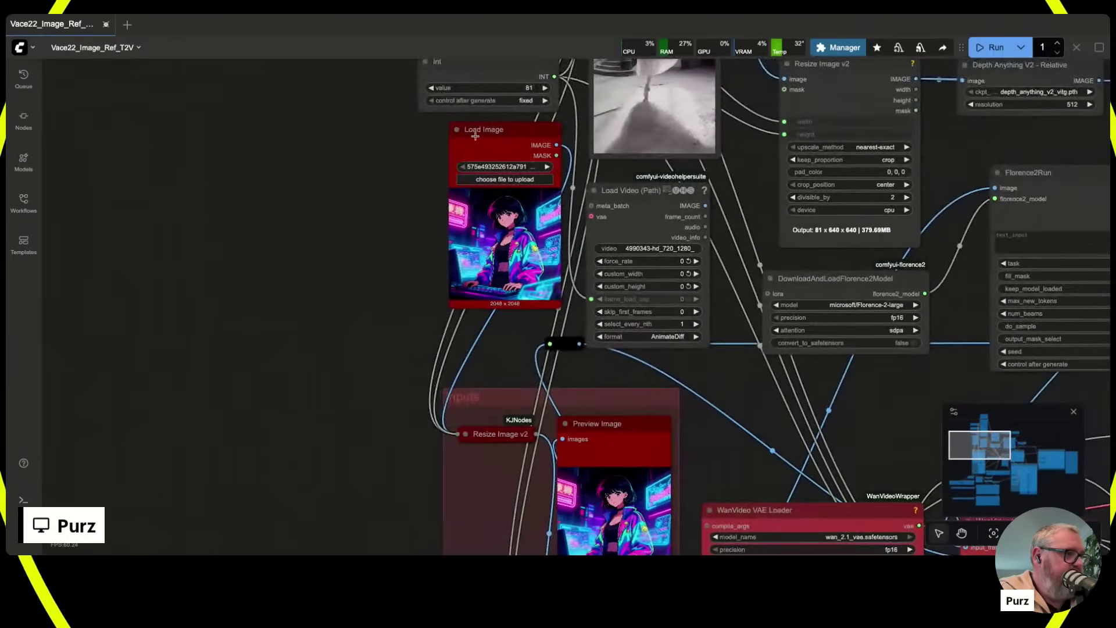
drag(498, 366, 464, 528)
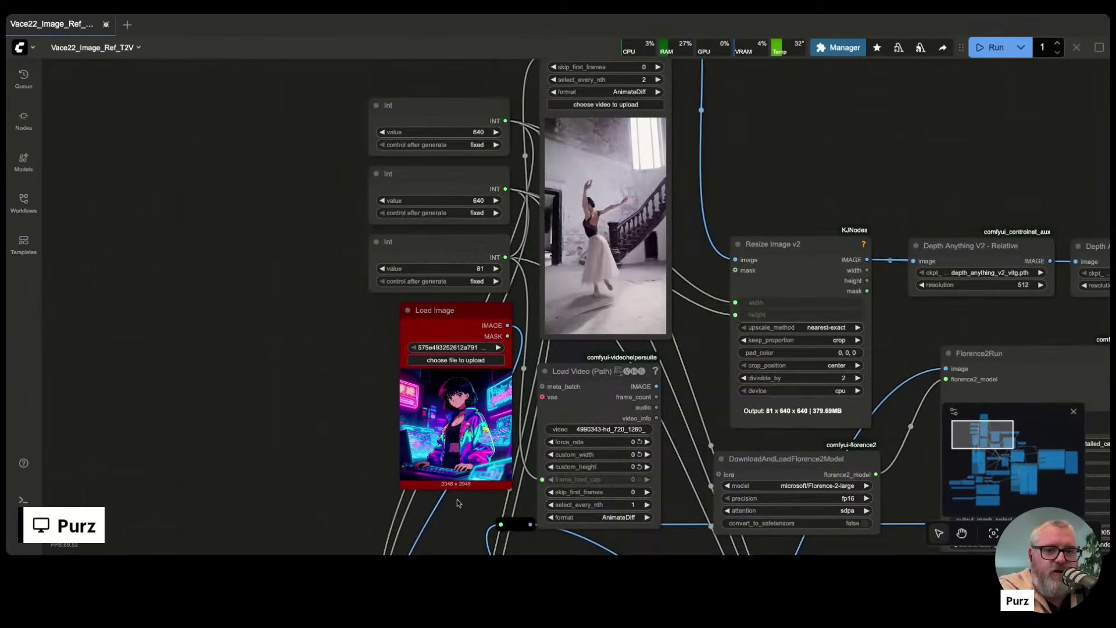
drag(511, 523, 512, 547)
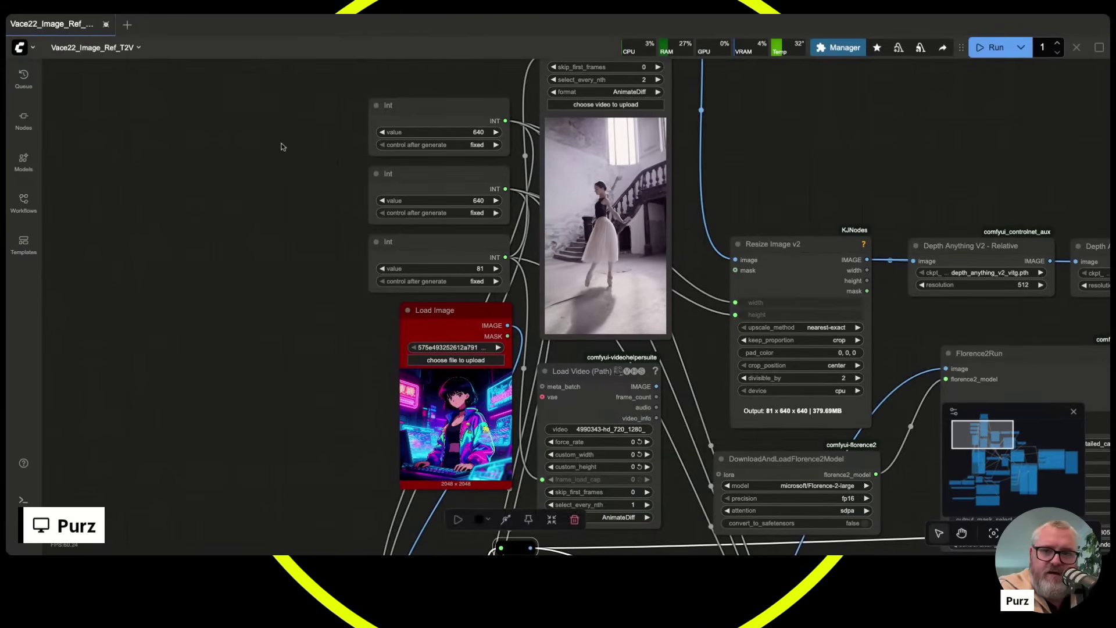
Rename the uppermost Int node as Width.
scroll(282, 146, up, 6)
scroll(282, 147, right, 10)
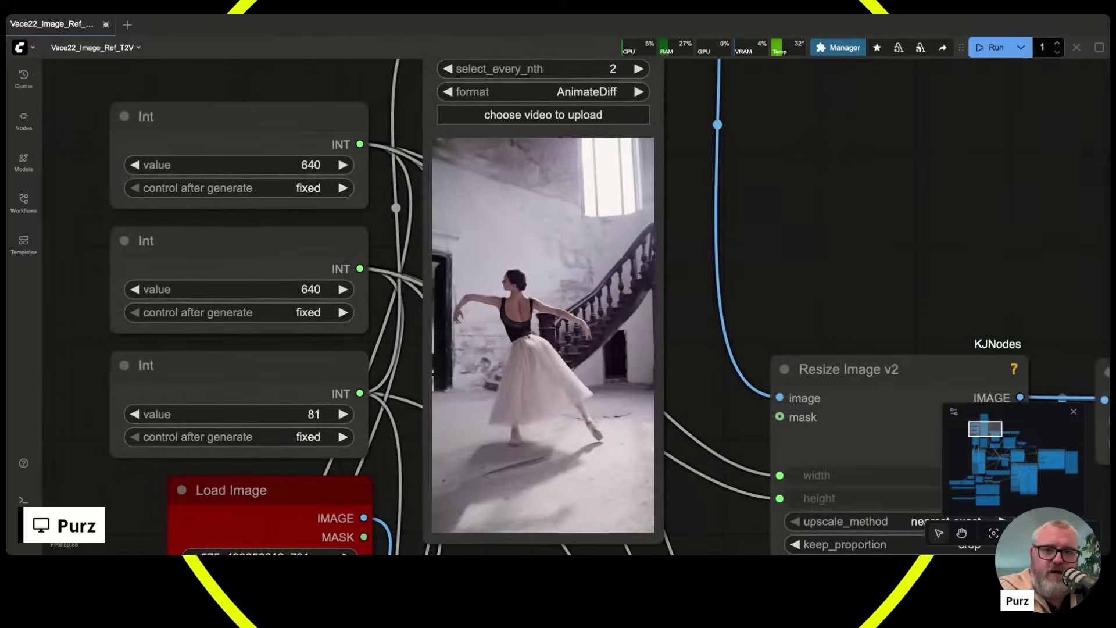
click(171, 133)
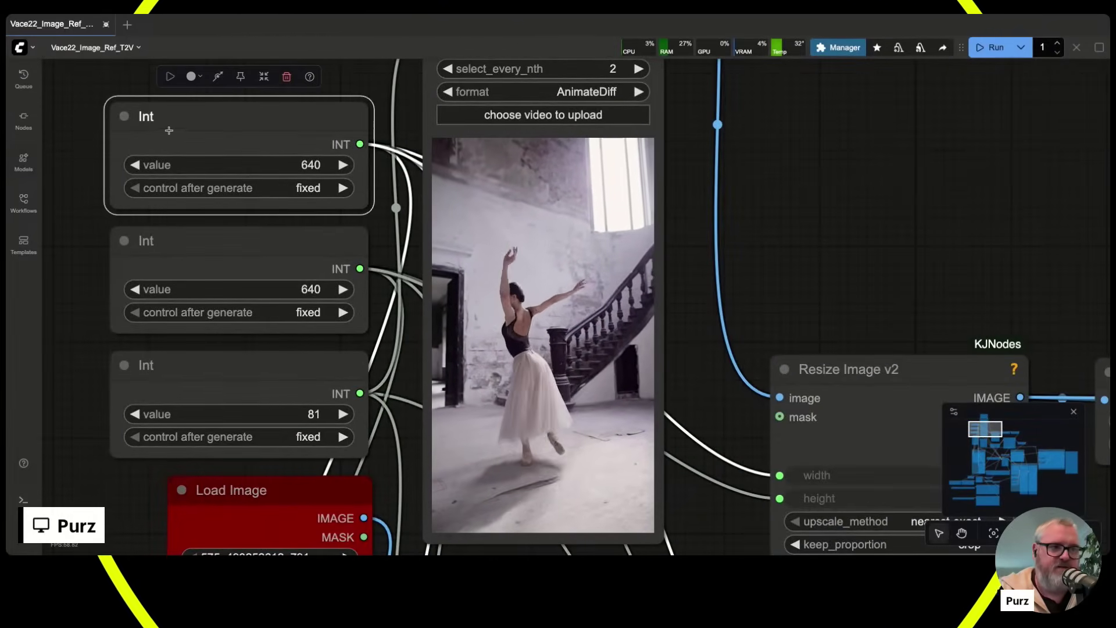
double_click(152, 117)
text(Widt)
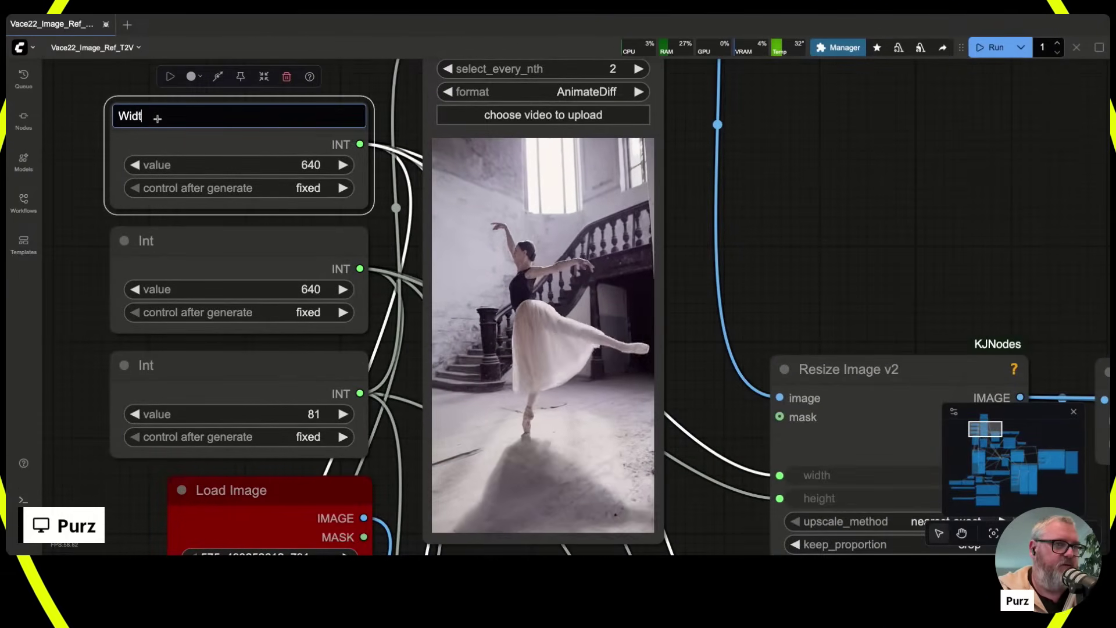
key(Return)
Rename the second Int node as Height and the third Int node as Frame Count.
double_click(143, 240)
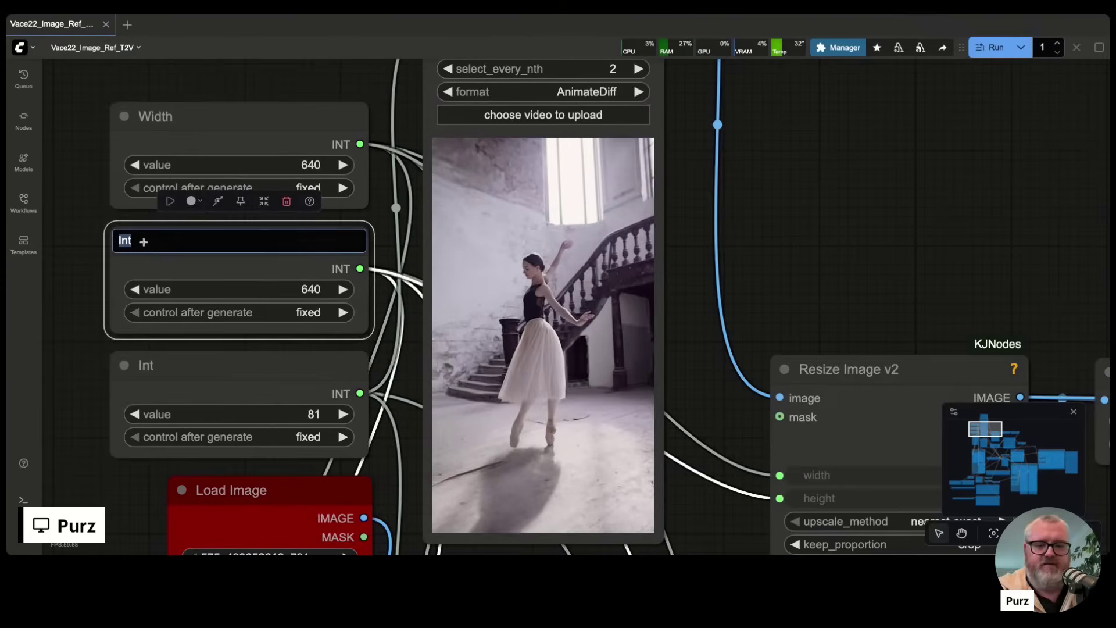
double_click(144, 367)
text(Frame Cou)
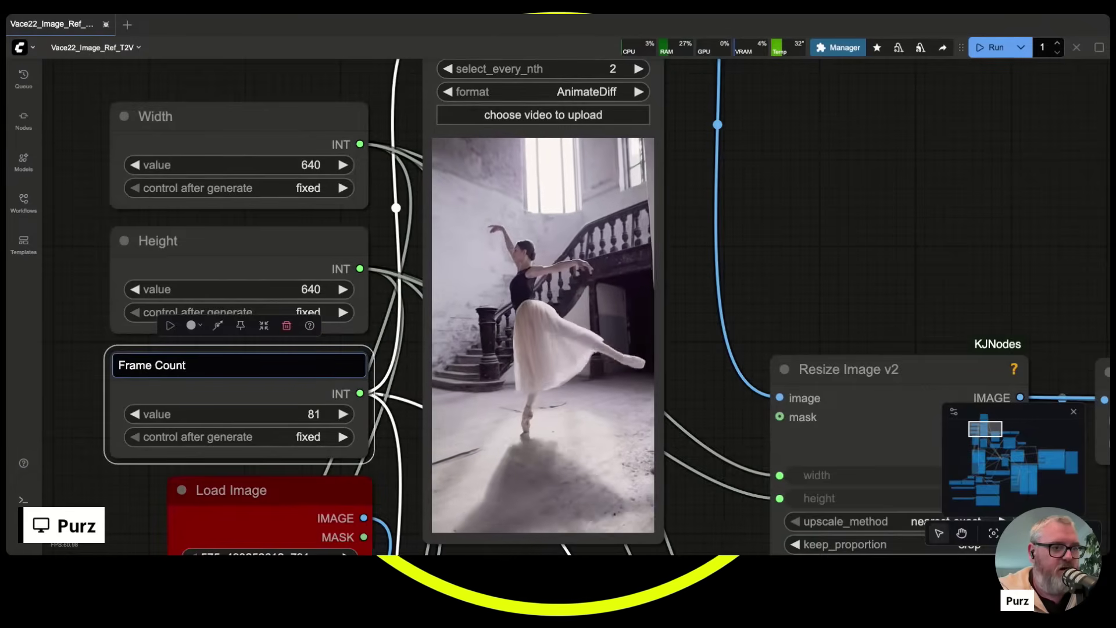
key(Return)
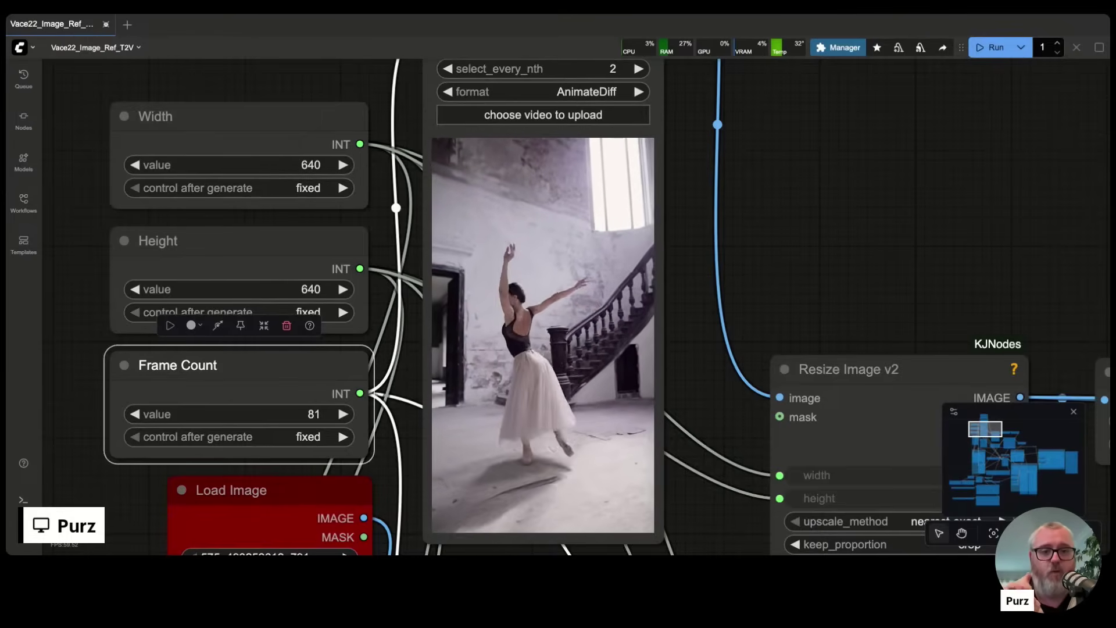
Select the Width, Height and Frame Count nodes in turn to view their connections.
click(276, 112)
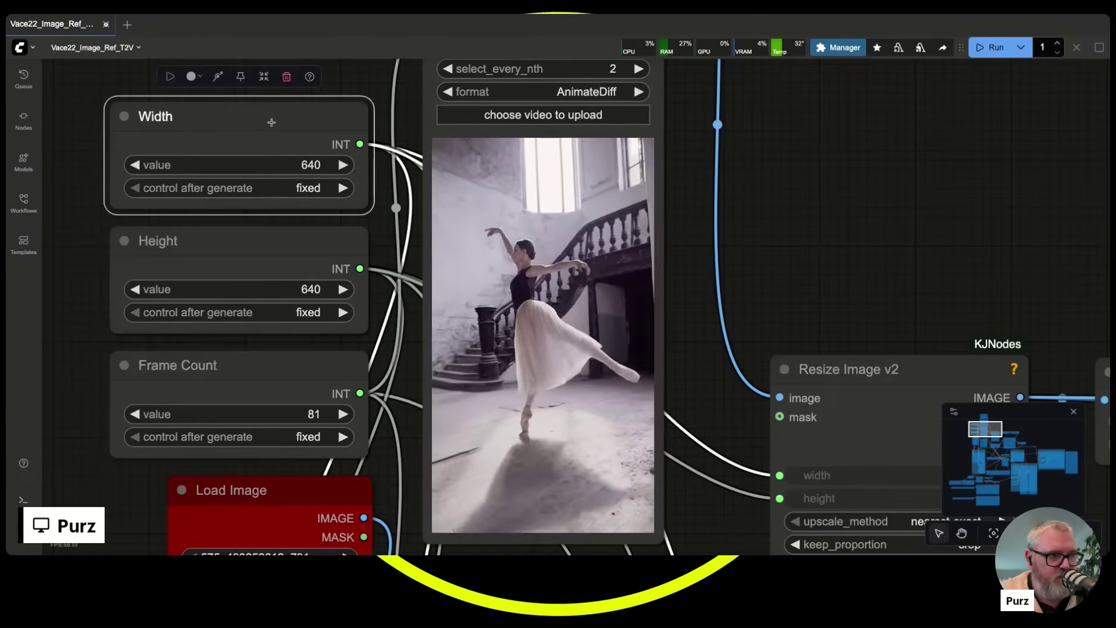
click(252, 247)
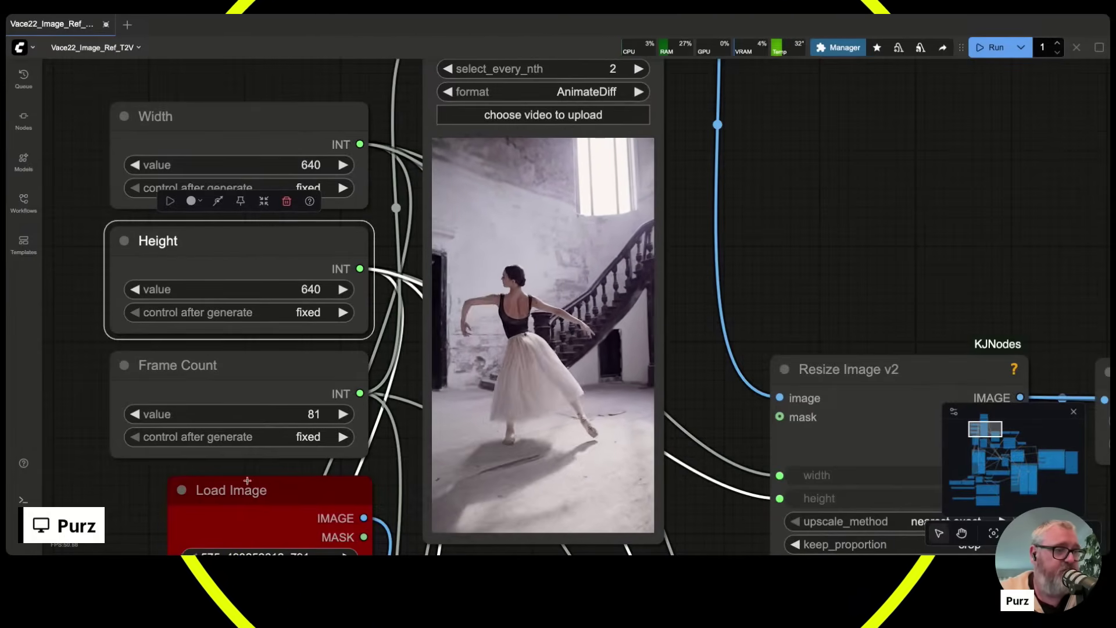
click(236, 369)
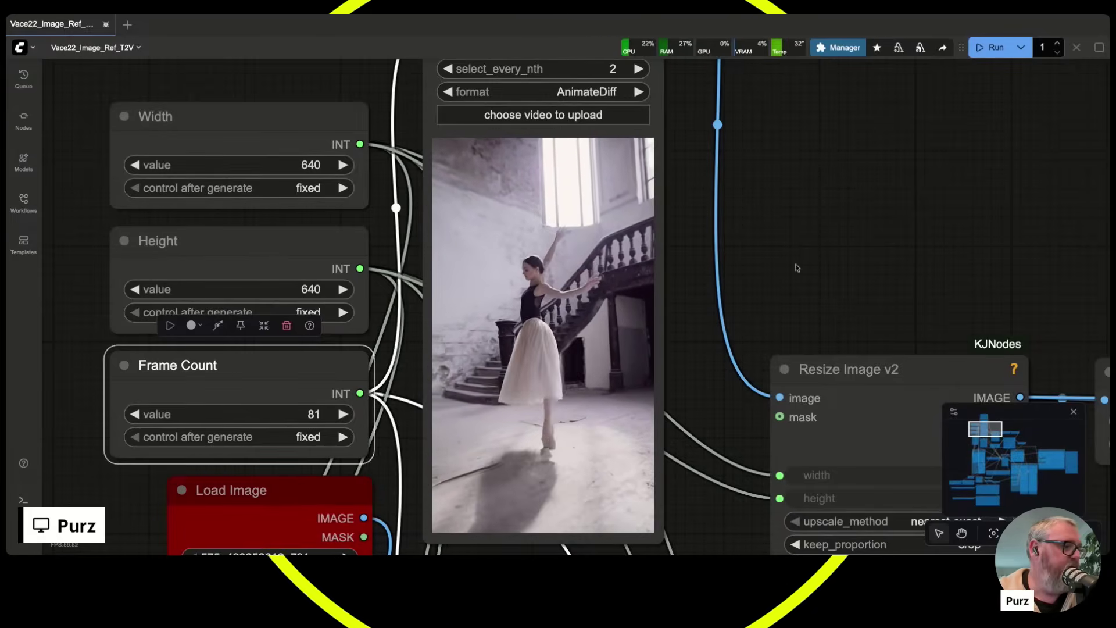
Move the Load Image node well clear of the other nodes, to the far left of the graph.
scroll(697, 182, down, 5)
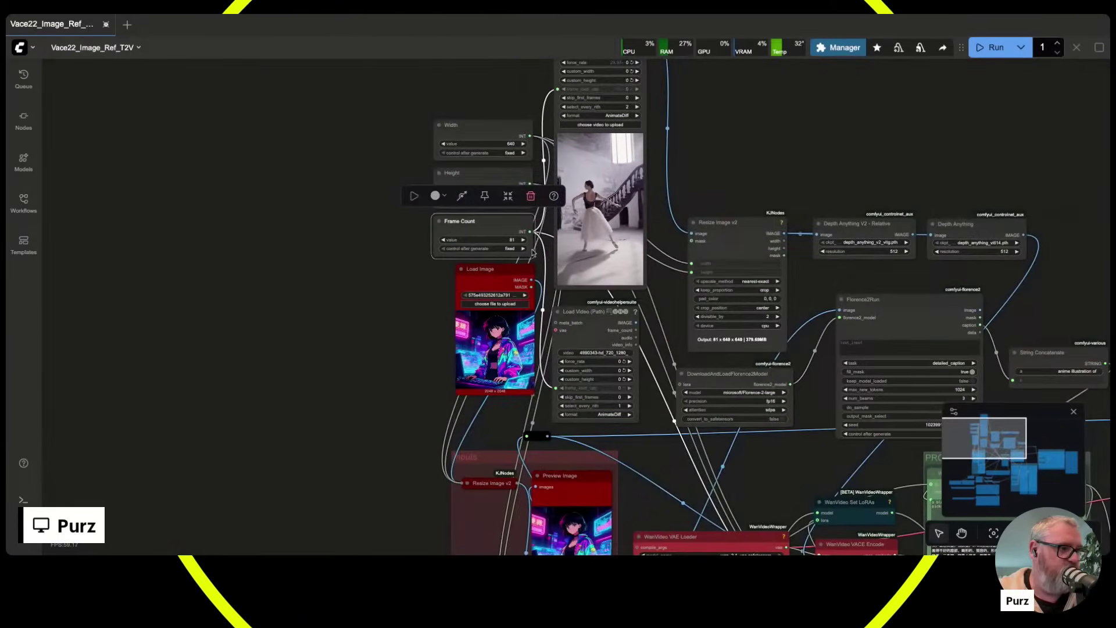
drag(512, 278, 353, 338)
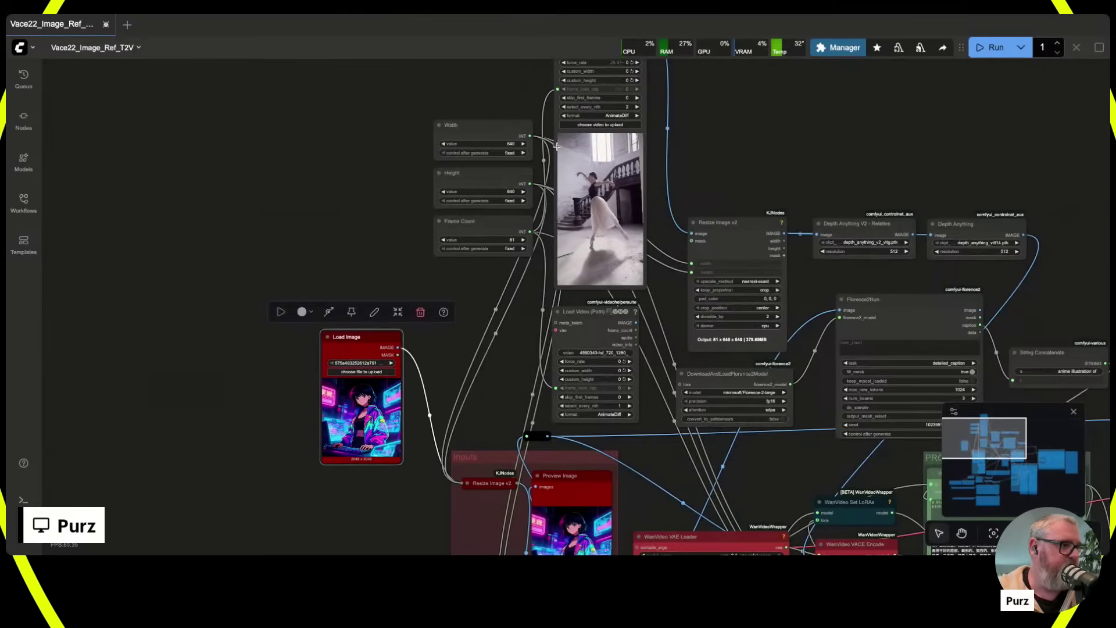
scroll(577, 193, right, 5)
scroll(577, 192, down, 3)
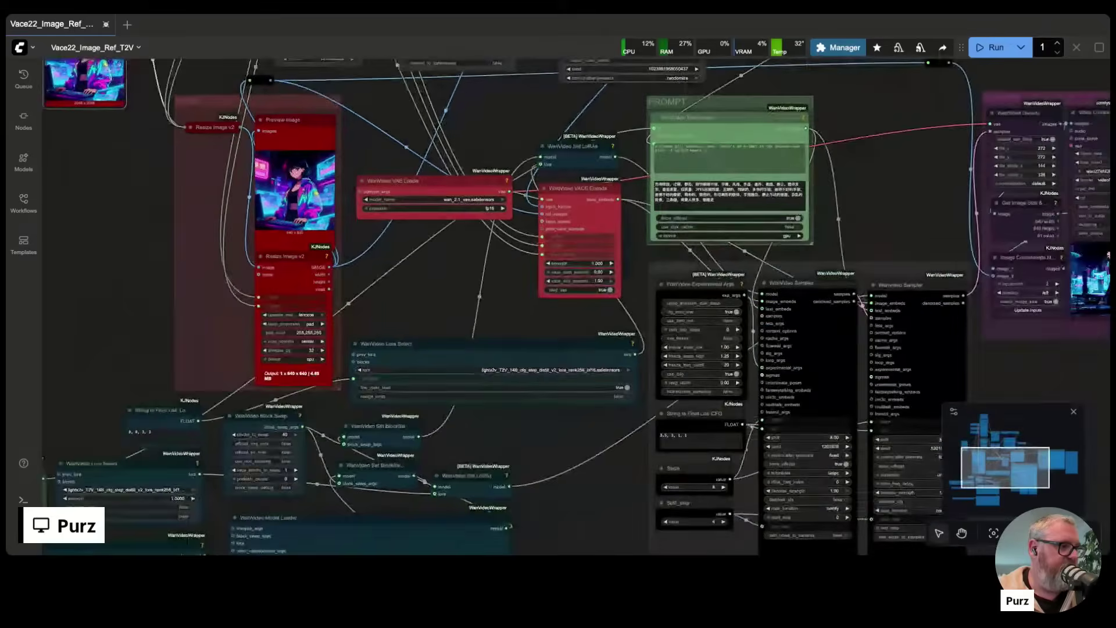
scroll(392, 237, left, 6)
scroll(392, 238, up, 3)
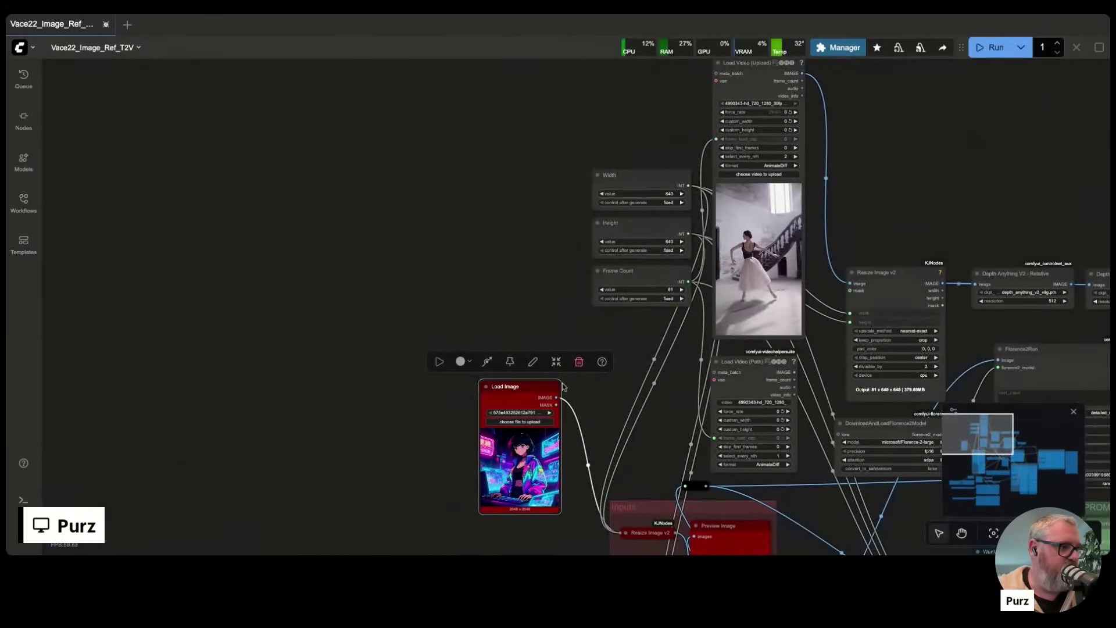
drag(517, 391, 251, 383)
Gather the Load Video (Upload), Width, Height and Frame Count nodes into a compact cluster around the Load Image node.
drag(745, 79, 332, 245)
drag(630, 144, 674, 334)
drag(653, 277, 246, 335)
scroll(599, 267, down, 3)
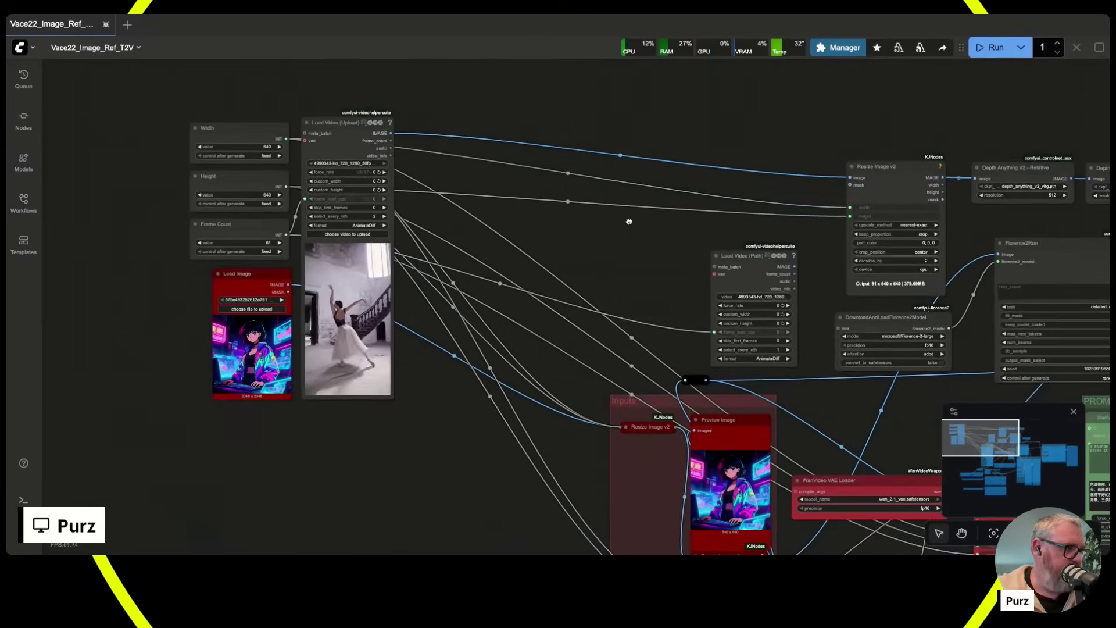
Delete the Load Video (Path) node.
click(770, 286)
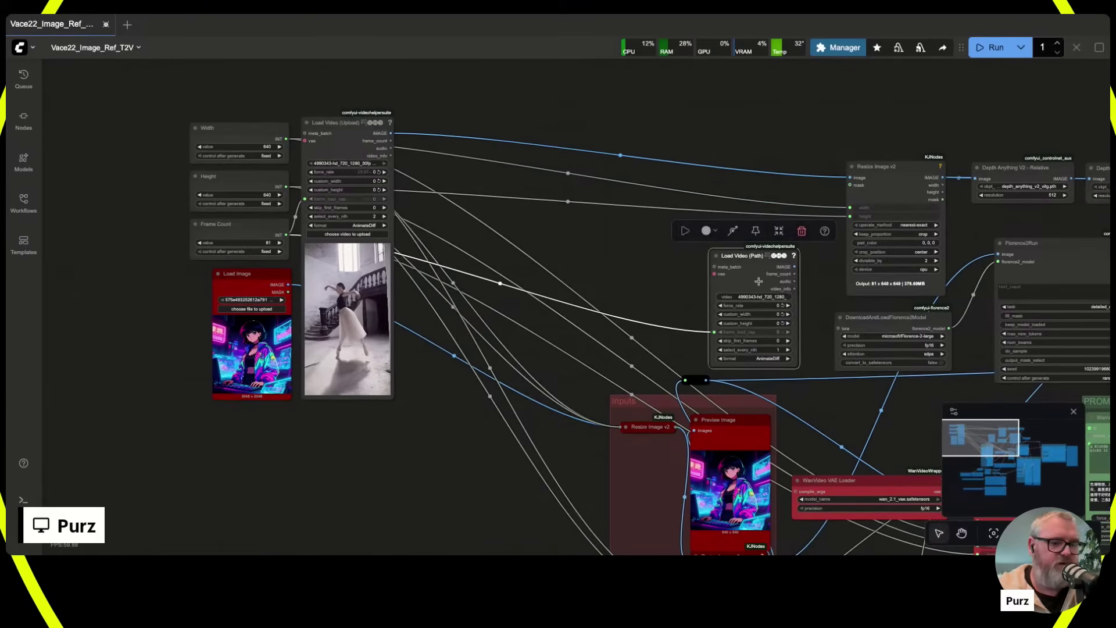
key(Delete)
scroll(693, 306, down, 1)
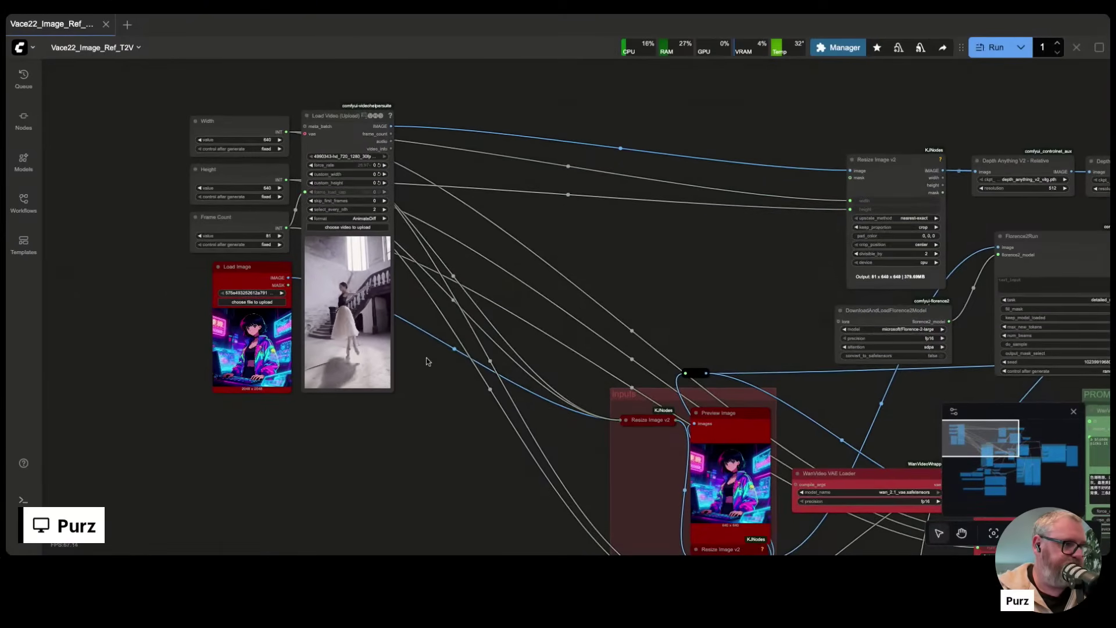
Move the whole cluster of input nodes back above the Inputs group, beside the Resize Image v2 node.
drag(195, 50, 196, 56)
drag(248, 269, 663, 239)
drag(481, 279, 18, 348)
scroll(125, 295, up, 3)
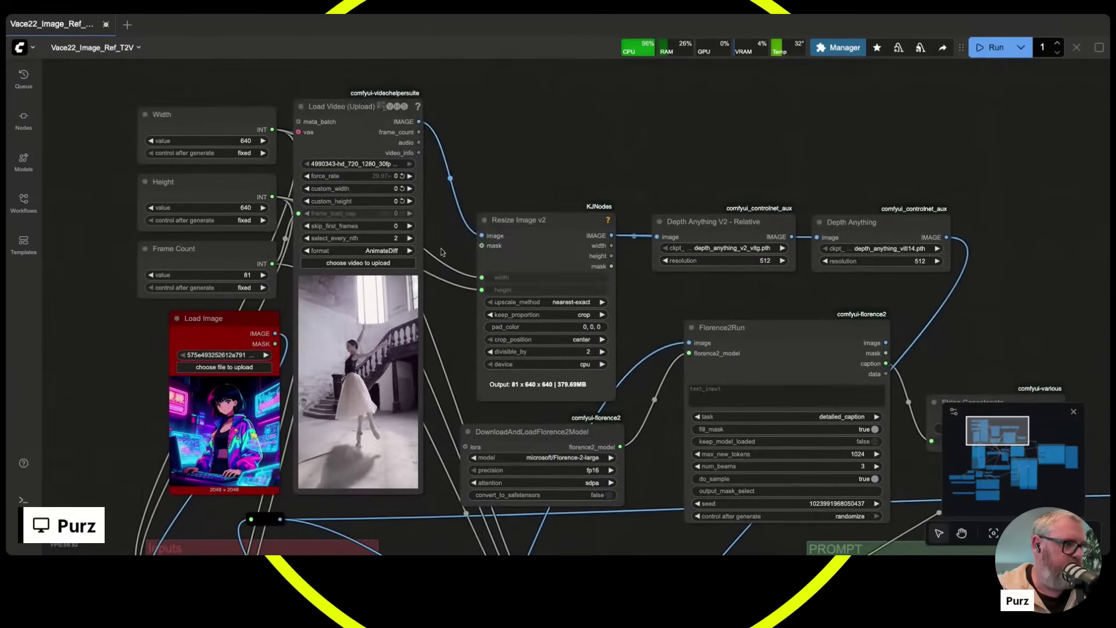
Place the video's Resize Image v2 node right beside Load Video (Upload) and move Depth Anything V2 - Relative up to its right.
drag(530, 220, 499, 111)
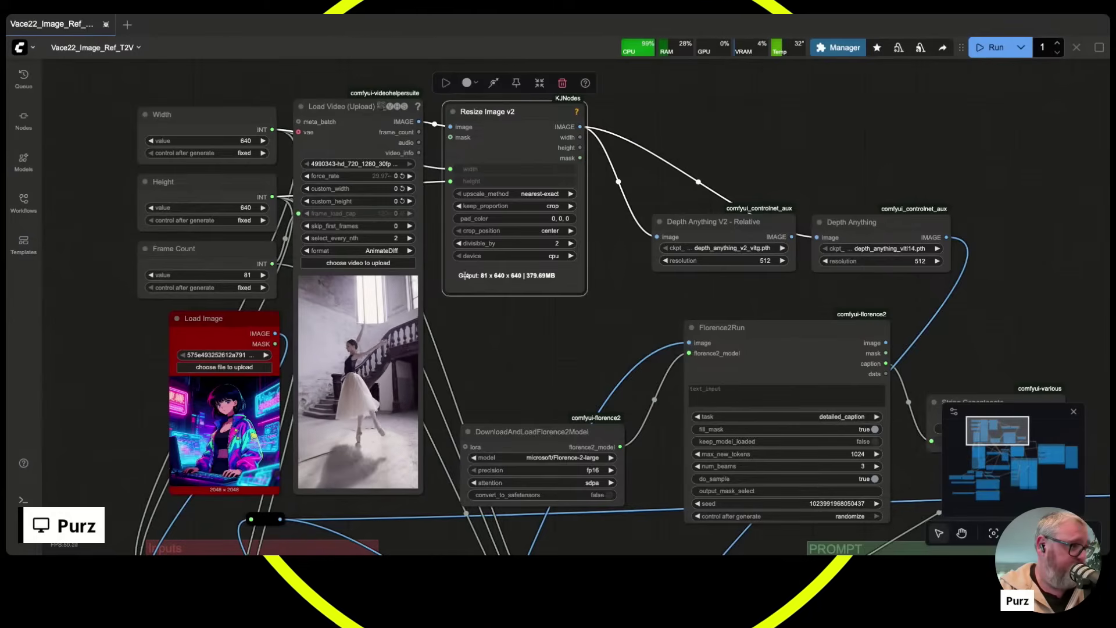
drag(734, 226, 784, 131)
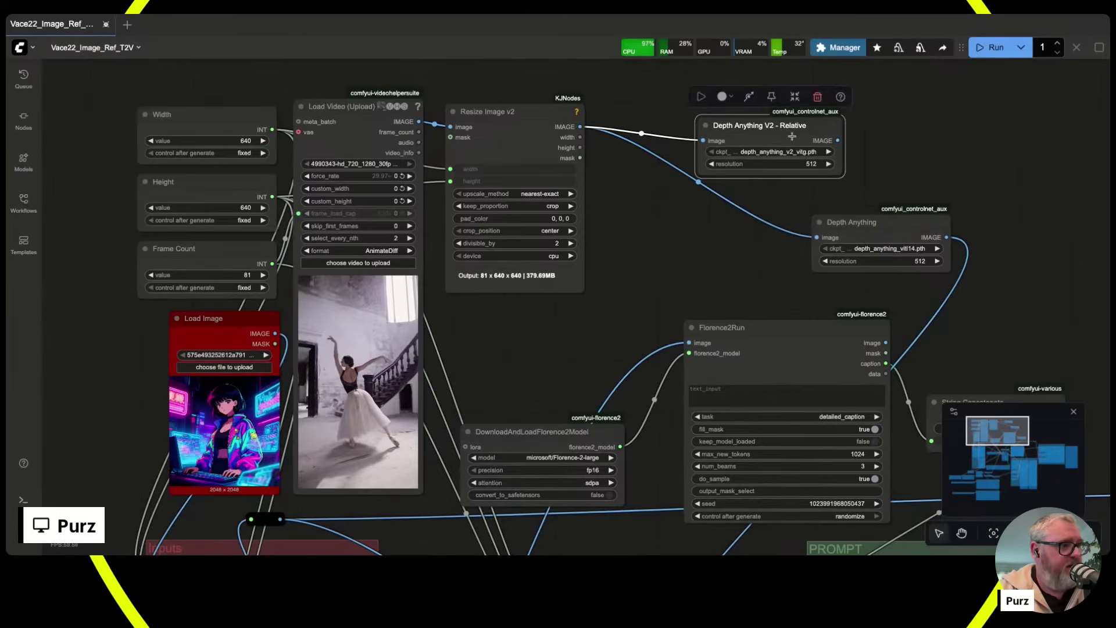
Place Depth Anything below Depth Anything V2 - Relative and connect its image output to a new Video Combine node.
drag(847, 226, 736, 196)
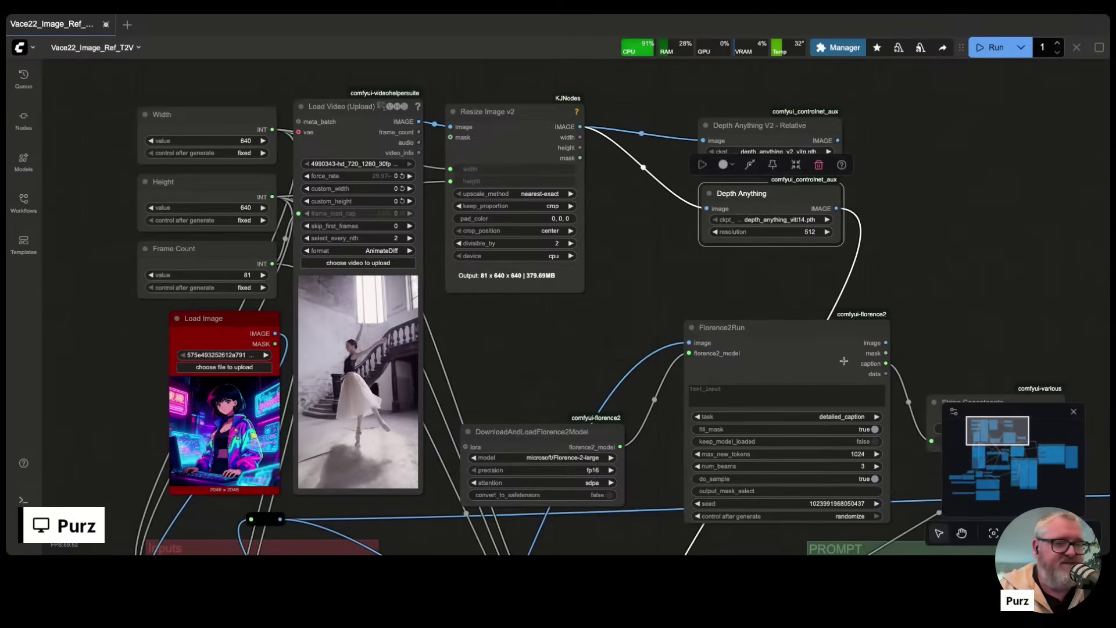
click(859, 214)
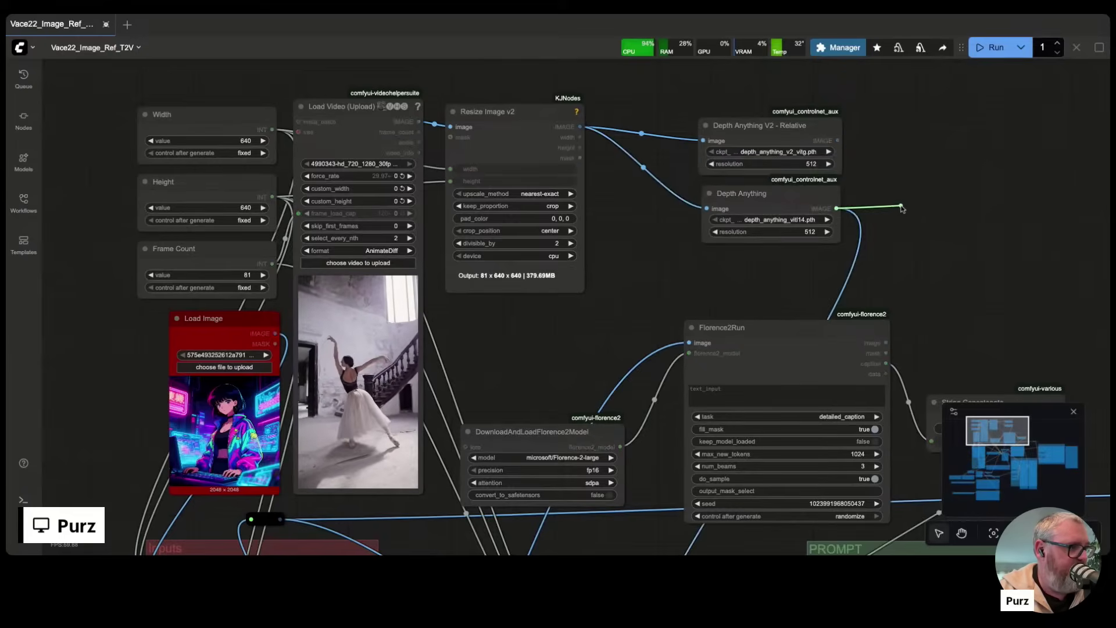
drag(900, 208, 901, 206)
text(video com)
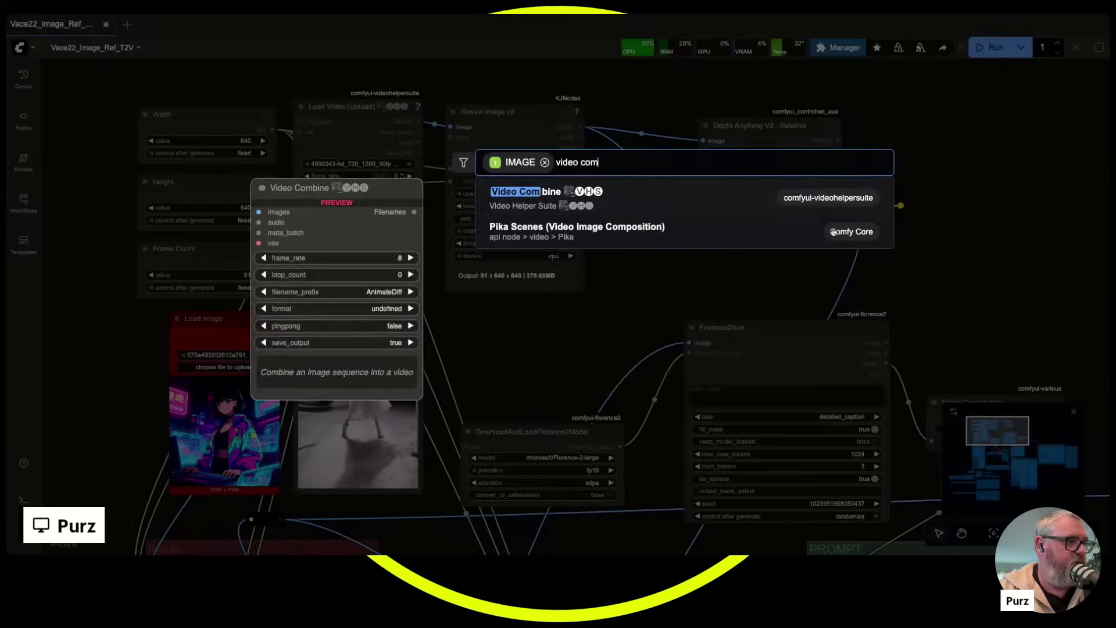
key(Return)
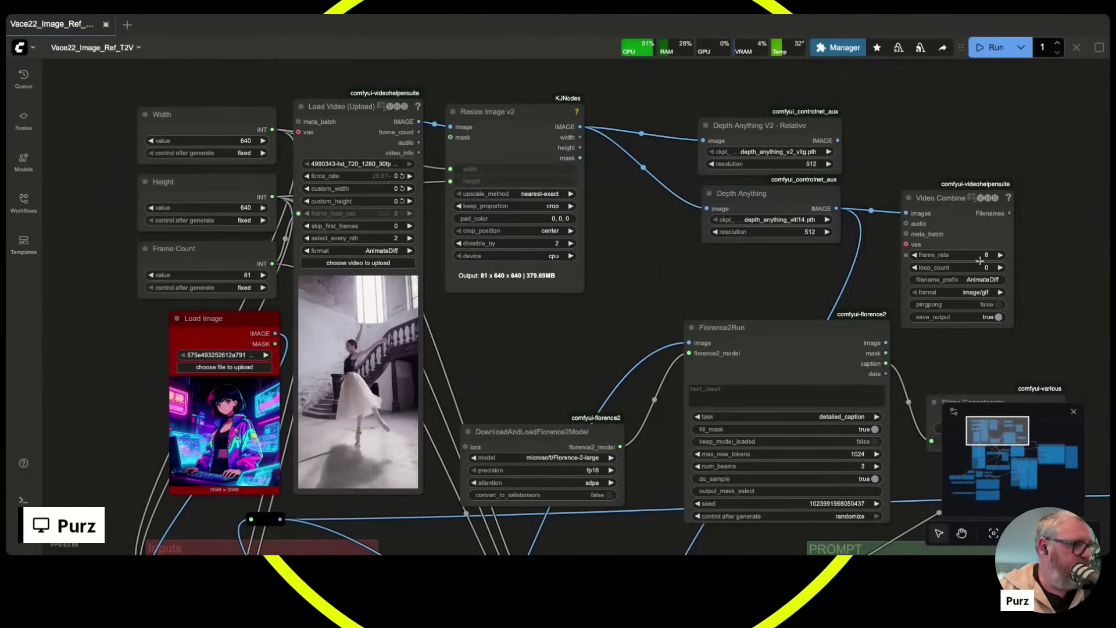
Set the Video Combine node's frame rate to 24 and its format to video/h264-mp4.
drag(980, 256, 1015, 256)
click(977, 291)
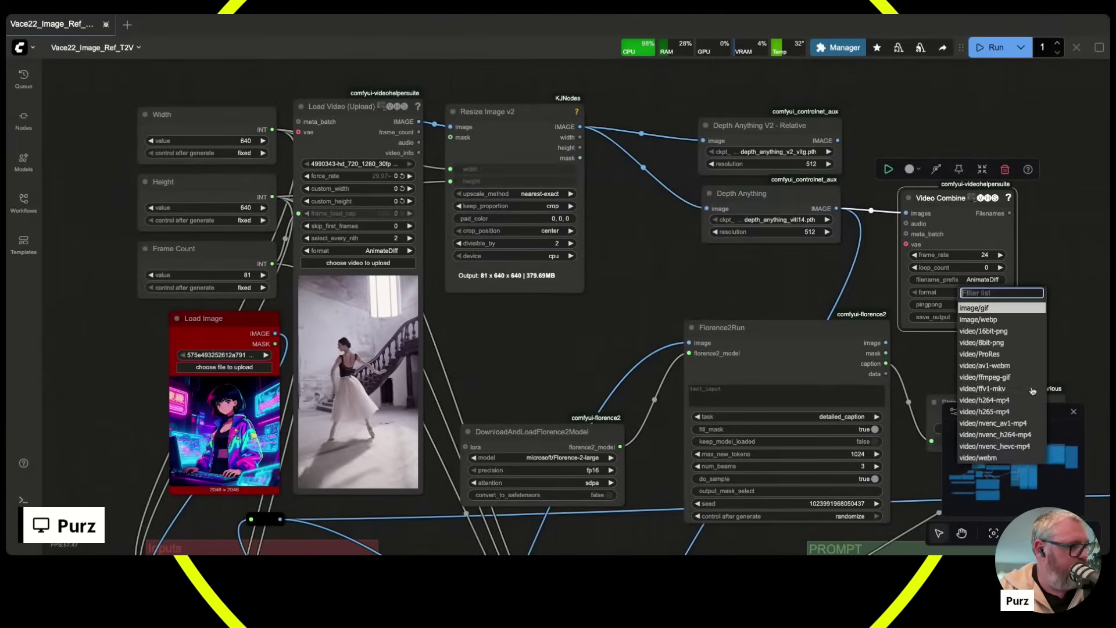
click(998, 400)
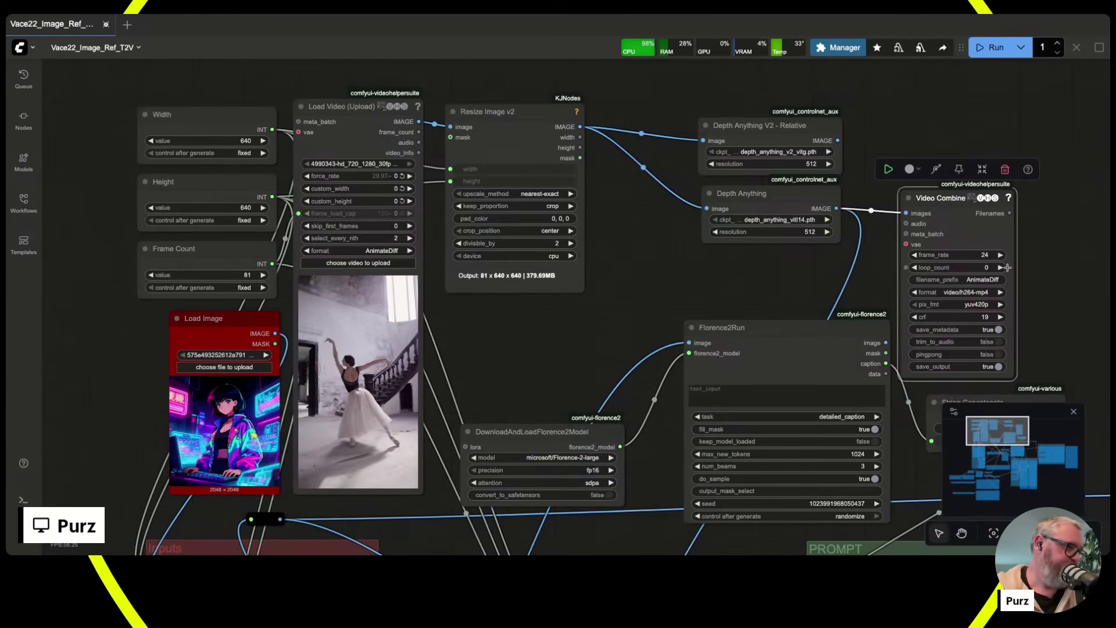
Move Video Combine up close beside the two depth nodes and shift Depth Anything slightly down toward Resize Image v2.
drag(931, 208, 925, 174)
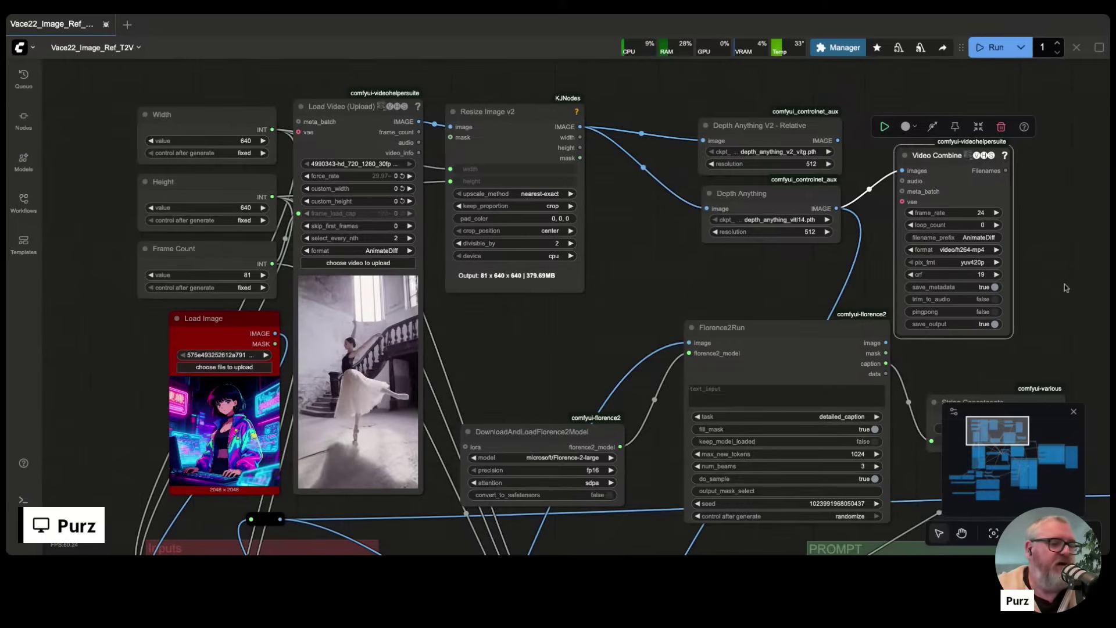
drag(1065, 288, 948, 302)
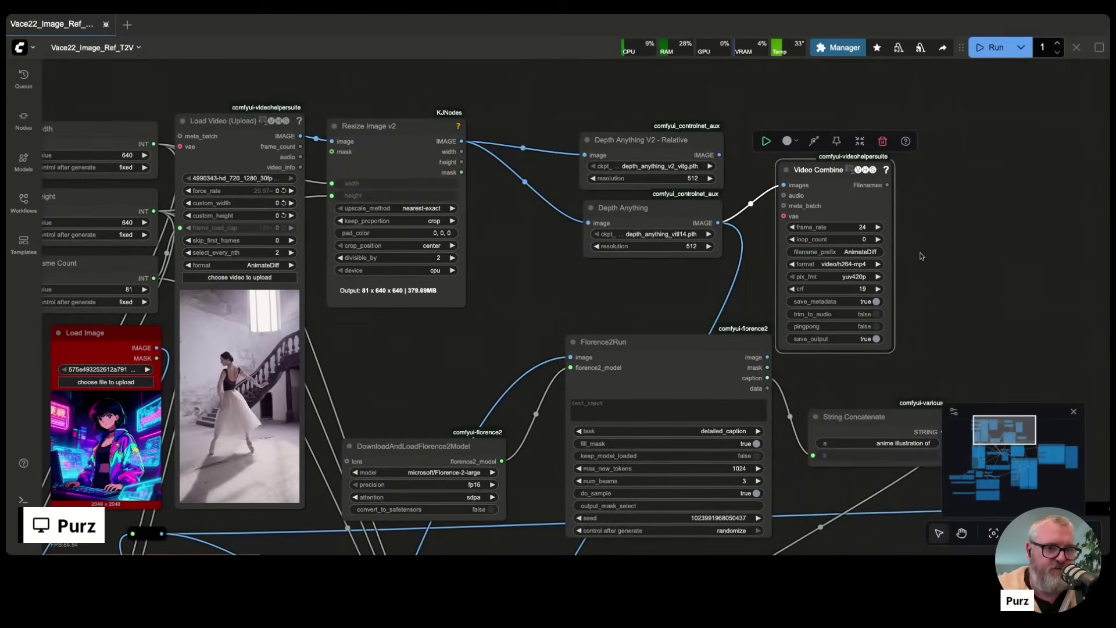
drag(847, 173, 856, 151)
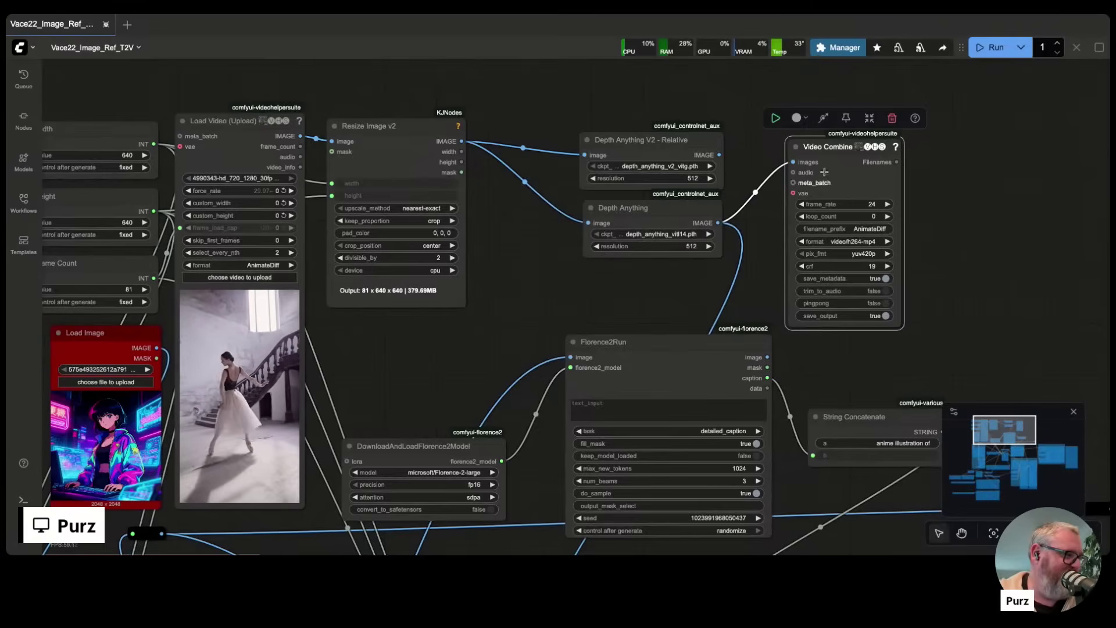
drag(820, 148, 787, 135)
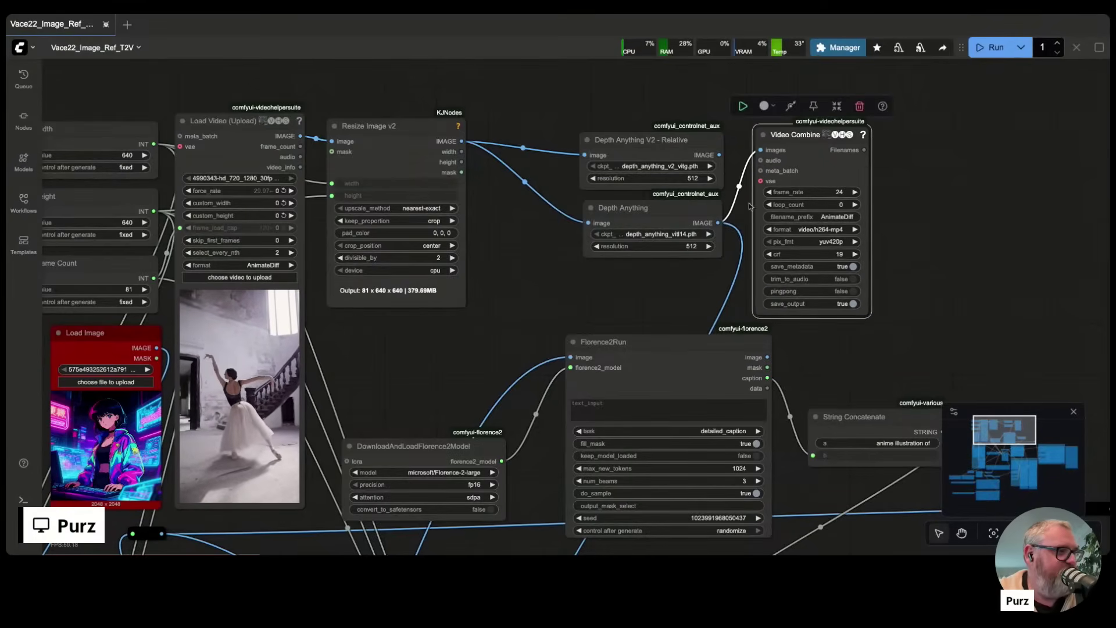
scroll(670, 219, up, 2)
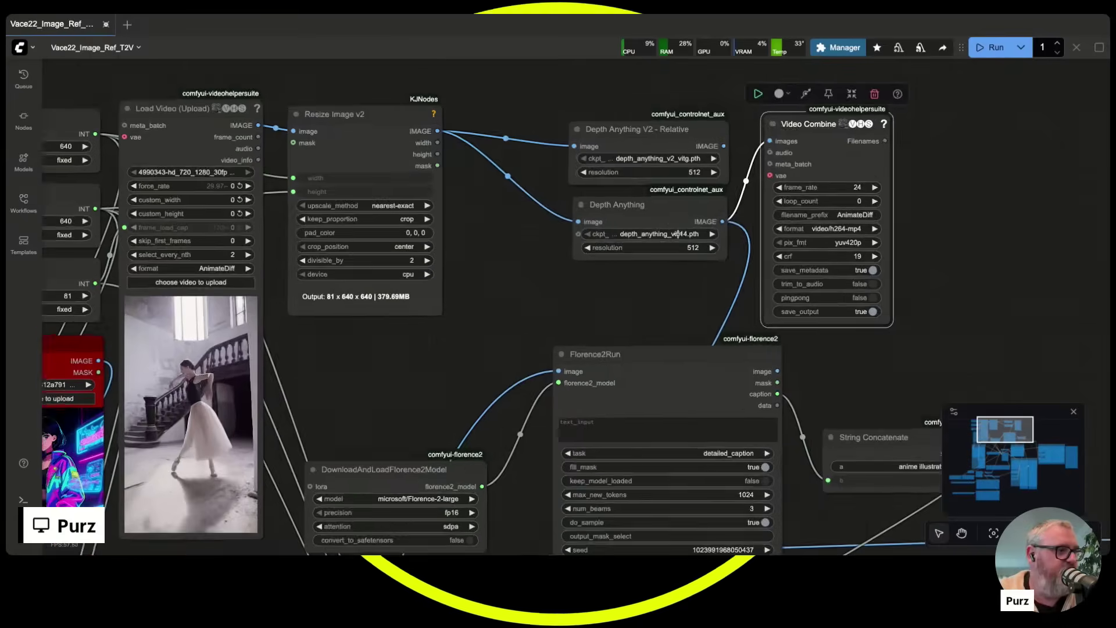
drag(641, 201, 611, 214)
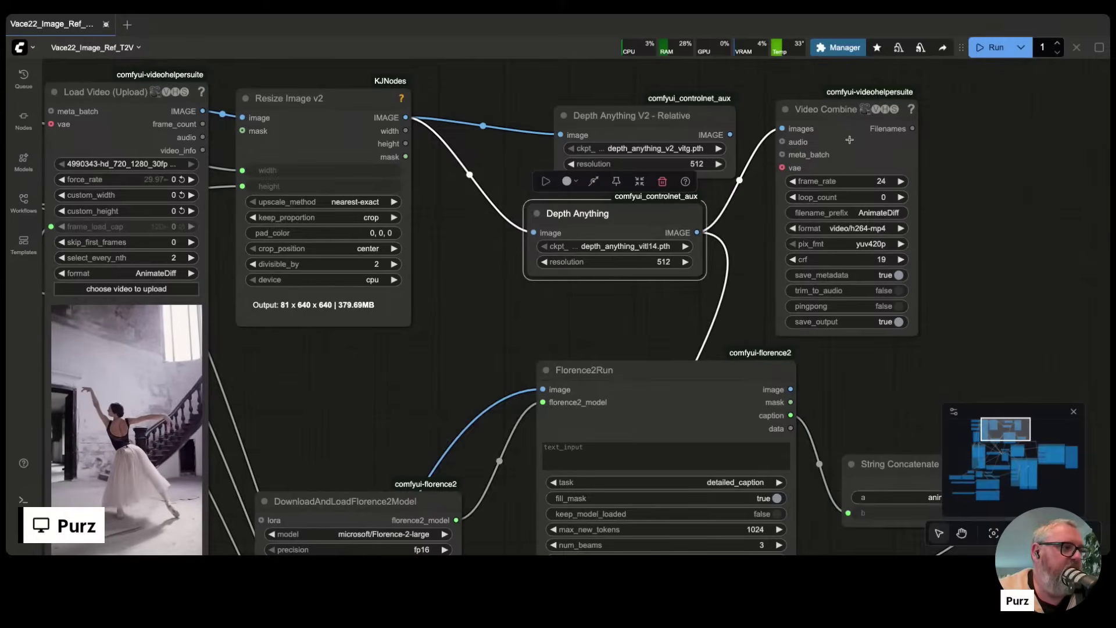
Set Video Combine's crf to 12, disable save_output and shift the node slightly upward.
click(879, 261)
text(12)
key(Return)
click(898, 322)
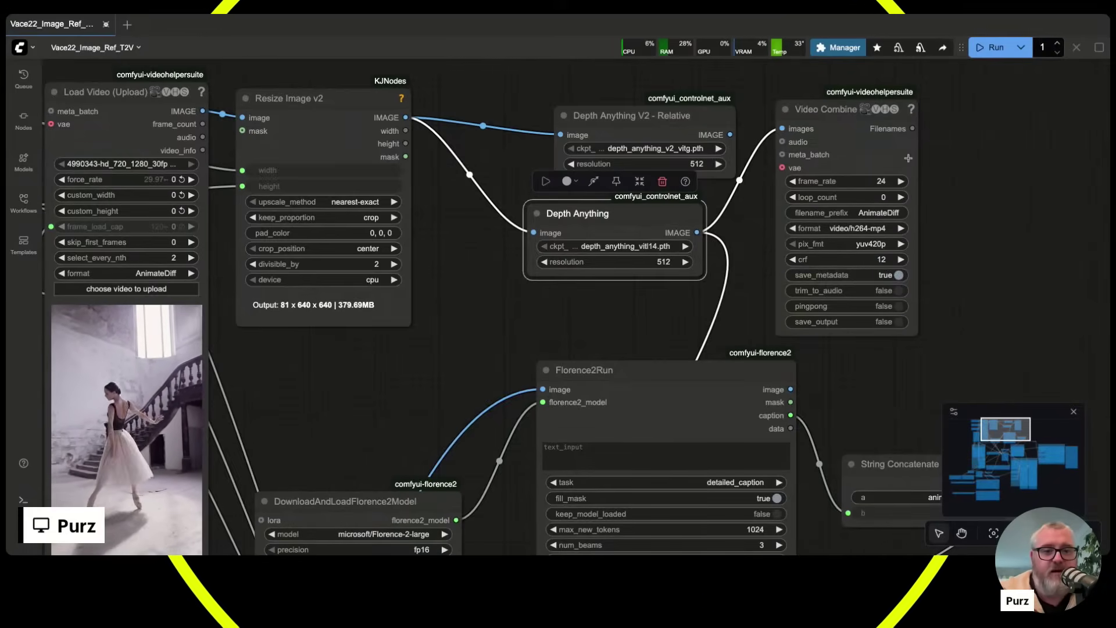
click(871, 138)
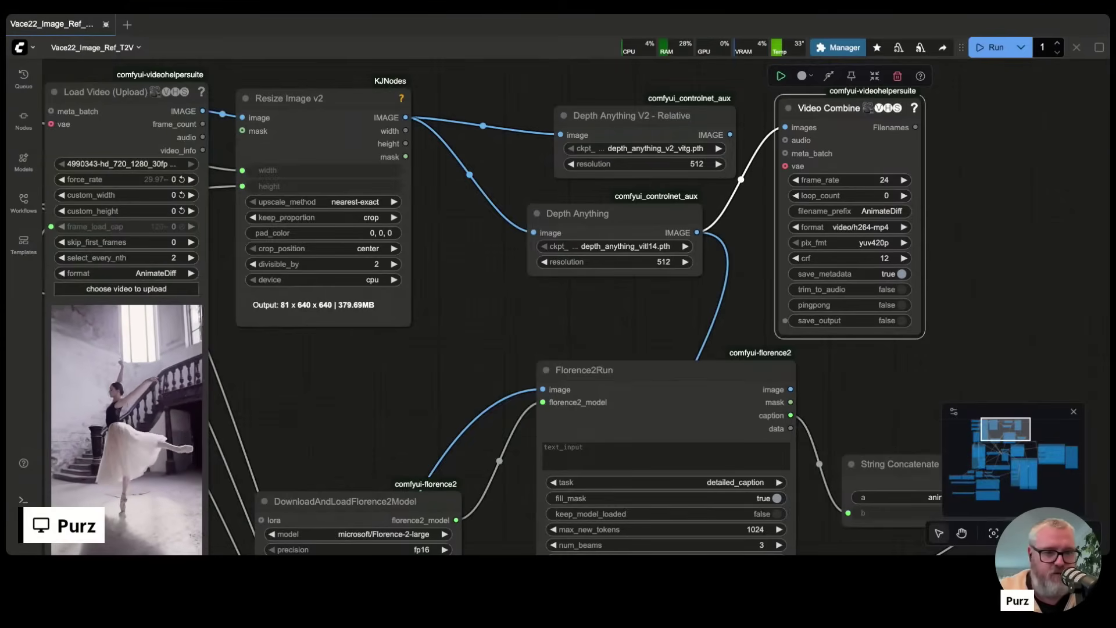
drag(853, 122, 852, 104)
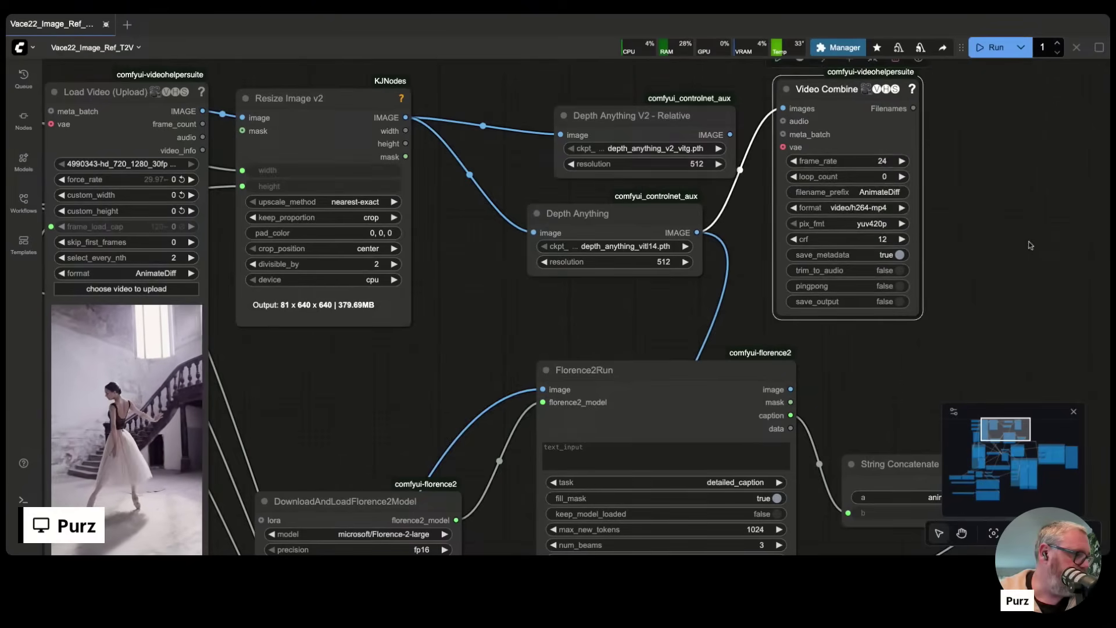
Place the DownloadAndLoadFlorence2Model node directly beside Florence2Run, level with its top edge.
scroll(929, 174, down, 2)
scroll(974, 198, down, 5)
drag(971, 195, 919, 194)
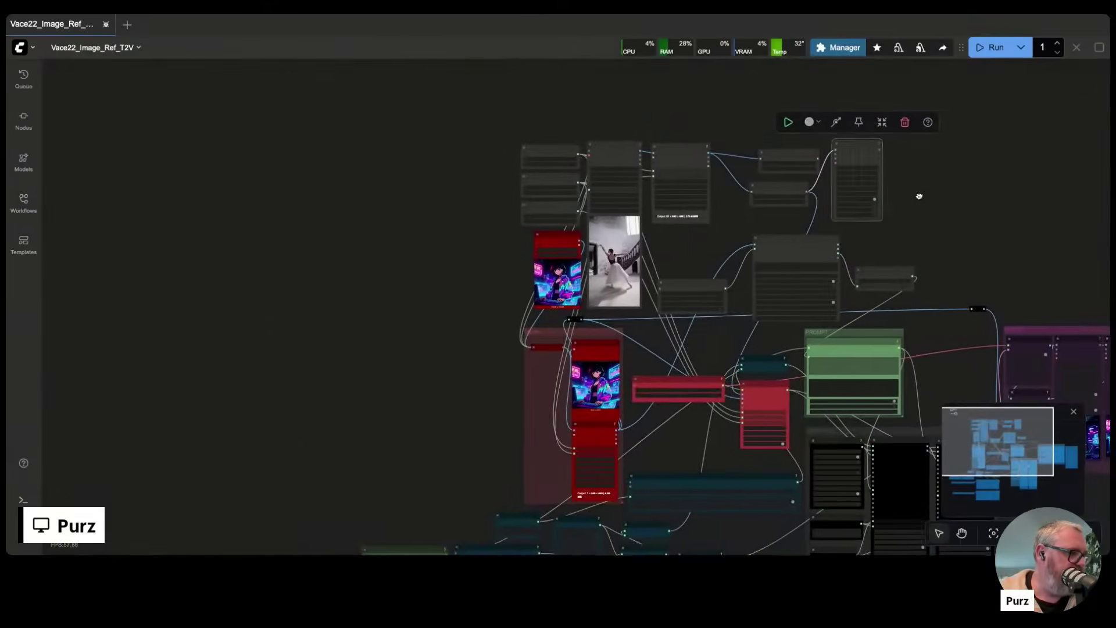
scroll(916, 194, up, 2)
scroll(915, 208, up, 4)
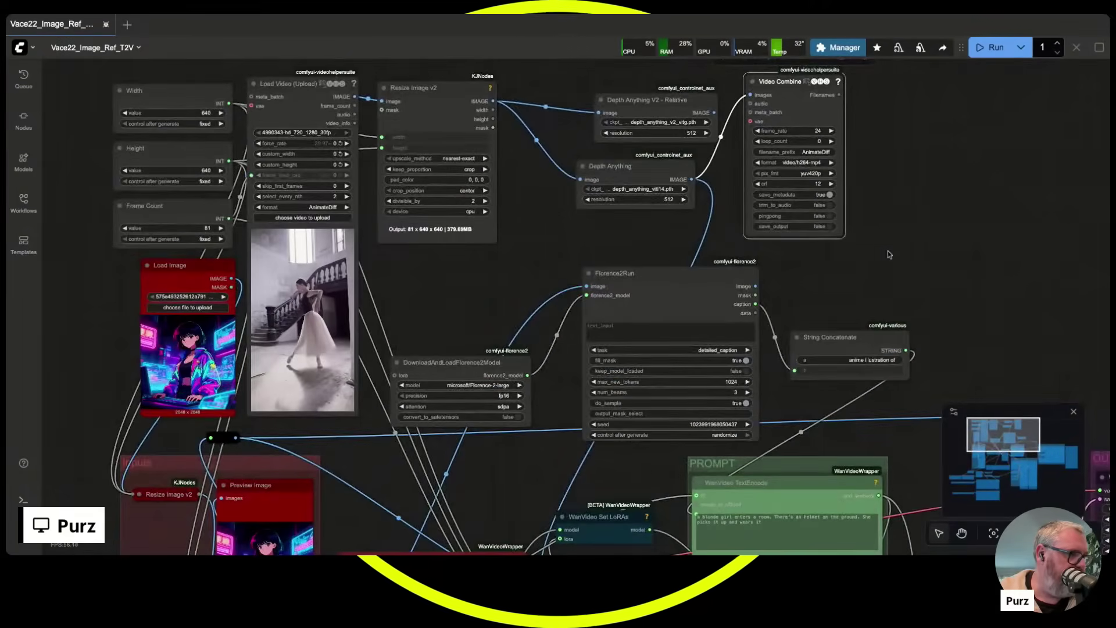
drag(532, 445, 509, 291)
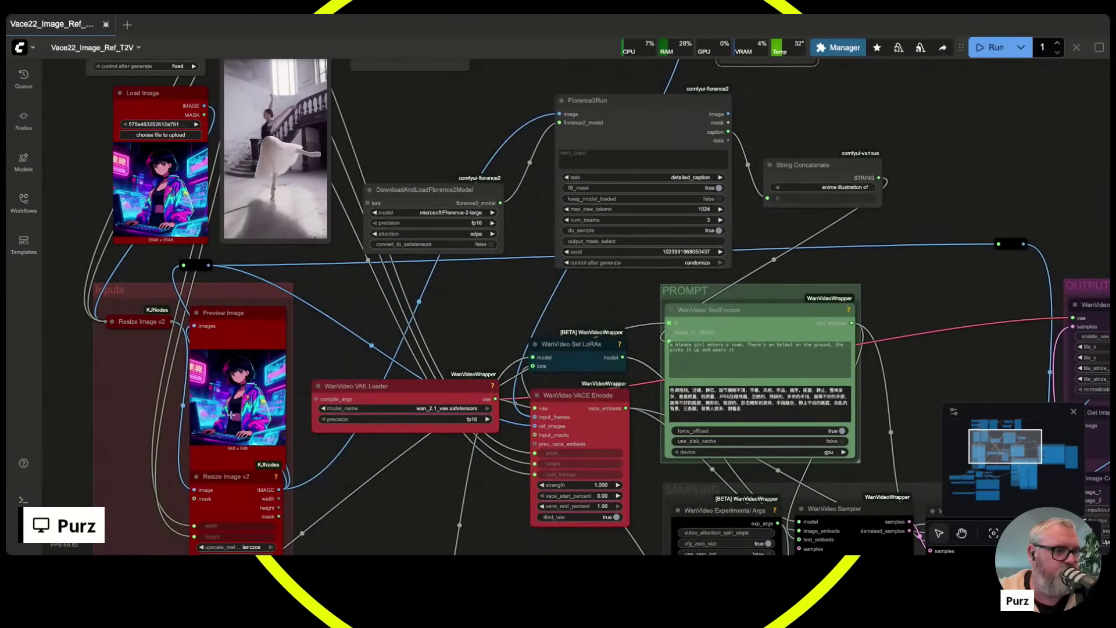
drag(93, 120, 170, 270)
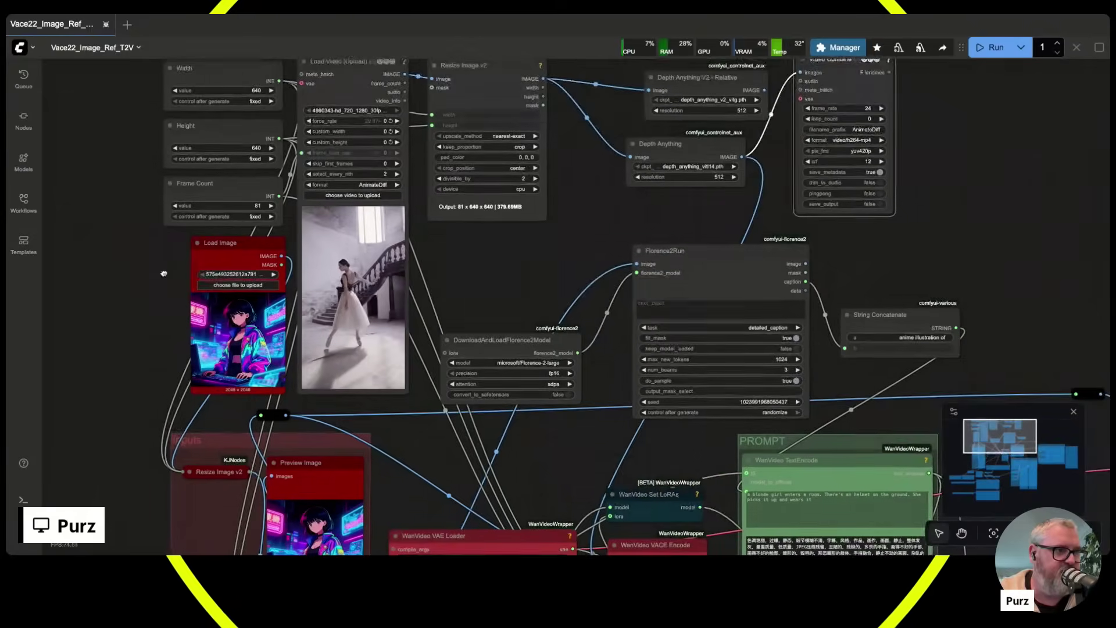
drag(414, 471, 306, 422)
scroll(306, 422, up, 5)
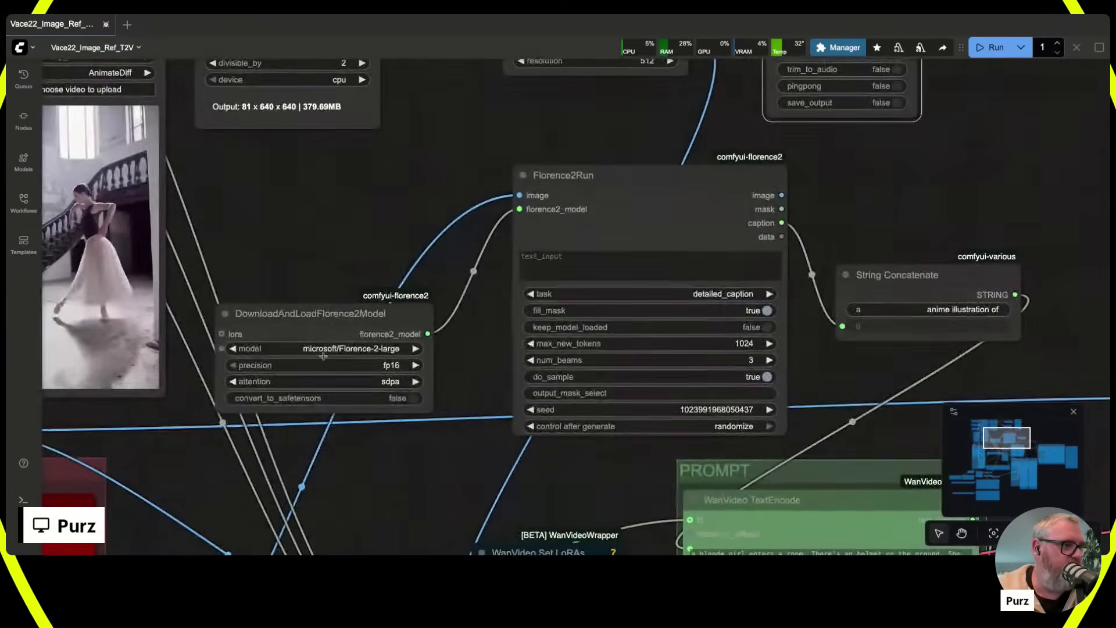
drag(326, 313, 379, 181)
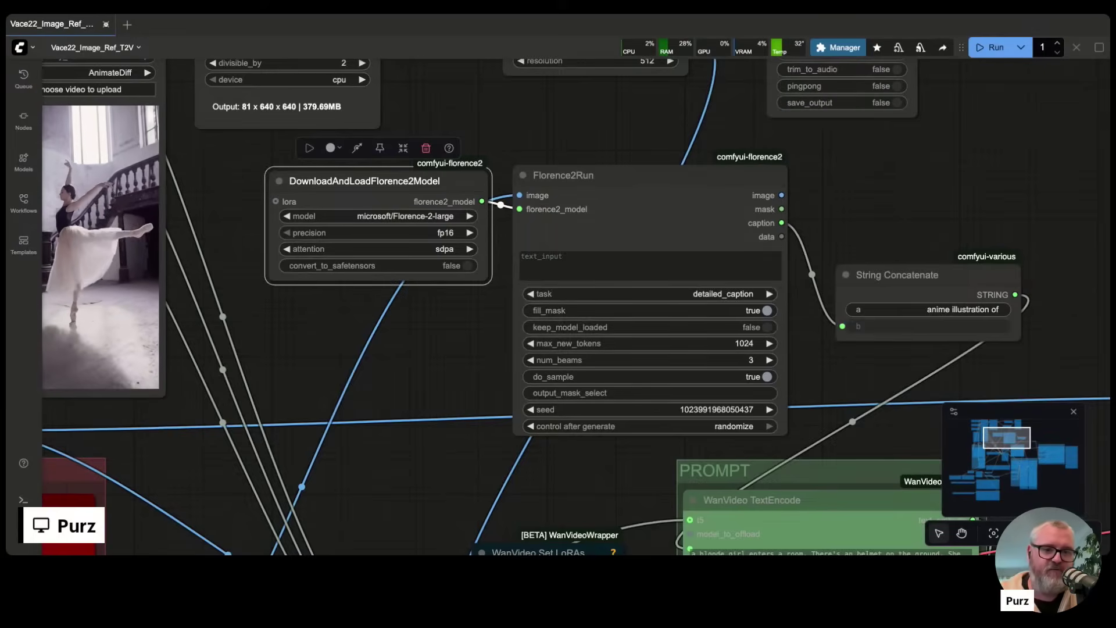
Examine the task options of Florence2Run, the Load Image node's reference picture and the two Florence nodes.
click(684, 293)
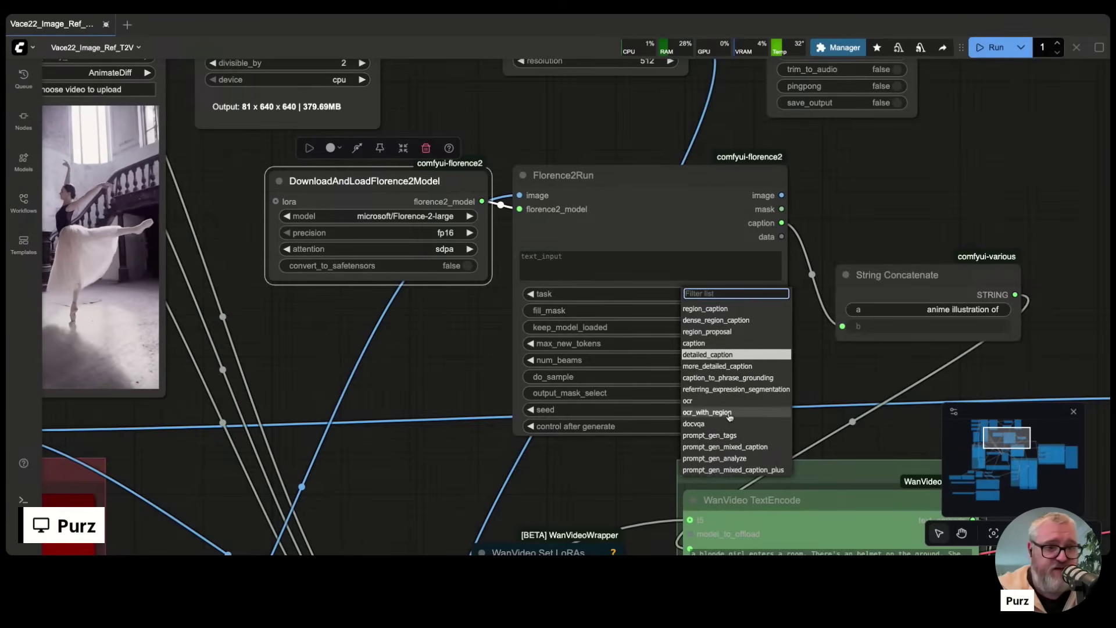
click(616, 469)
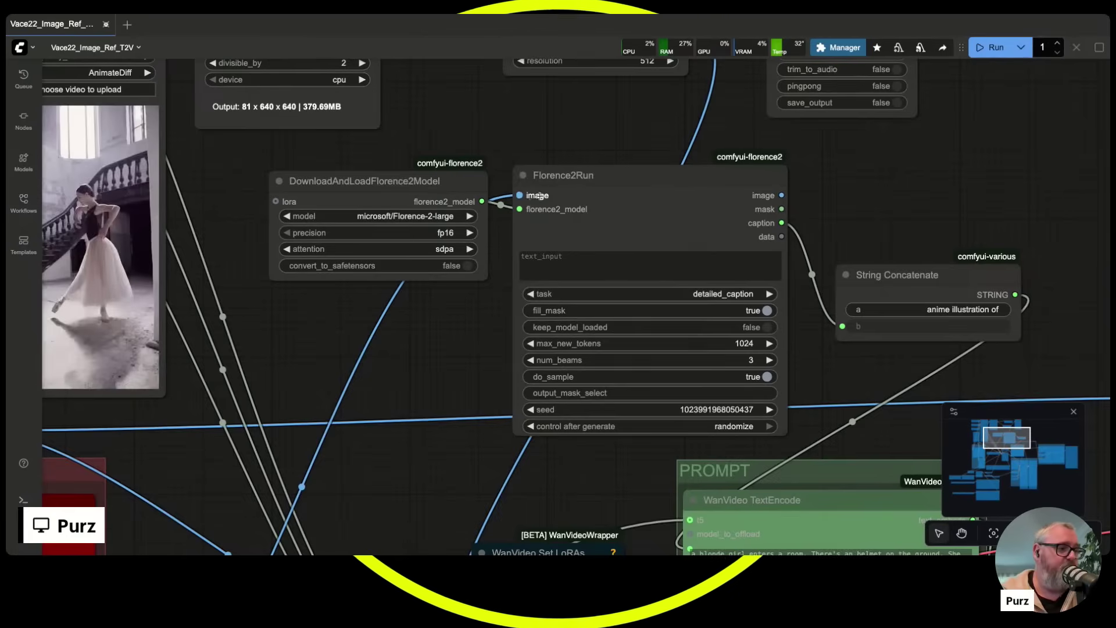
scroll(393, 158, left, 10)
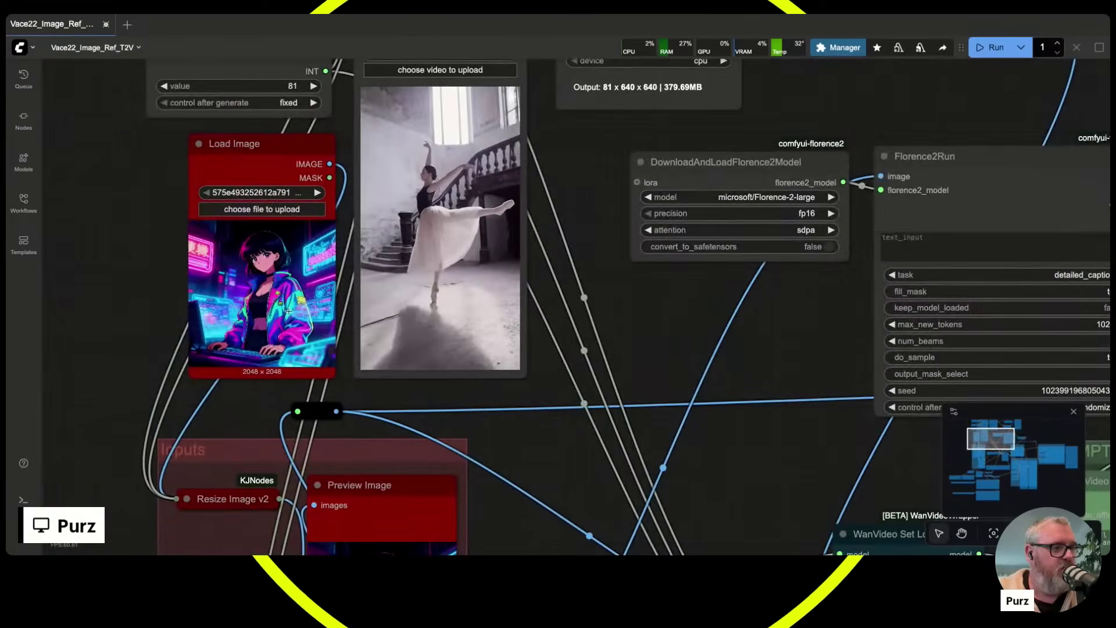
click(288, 311)
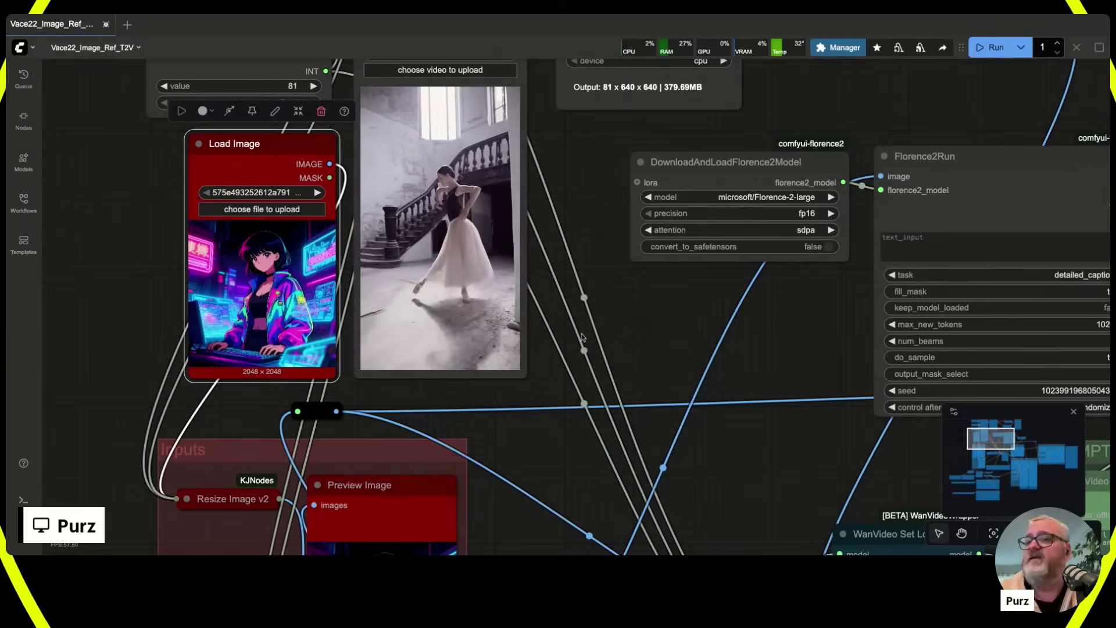
drag(767, 339, 414, 347)
scroll(433, 337, up, 4)
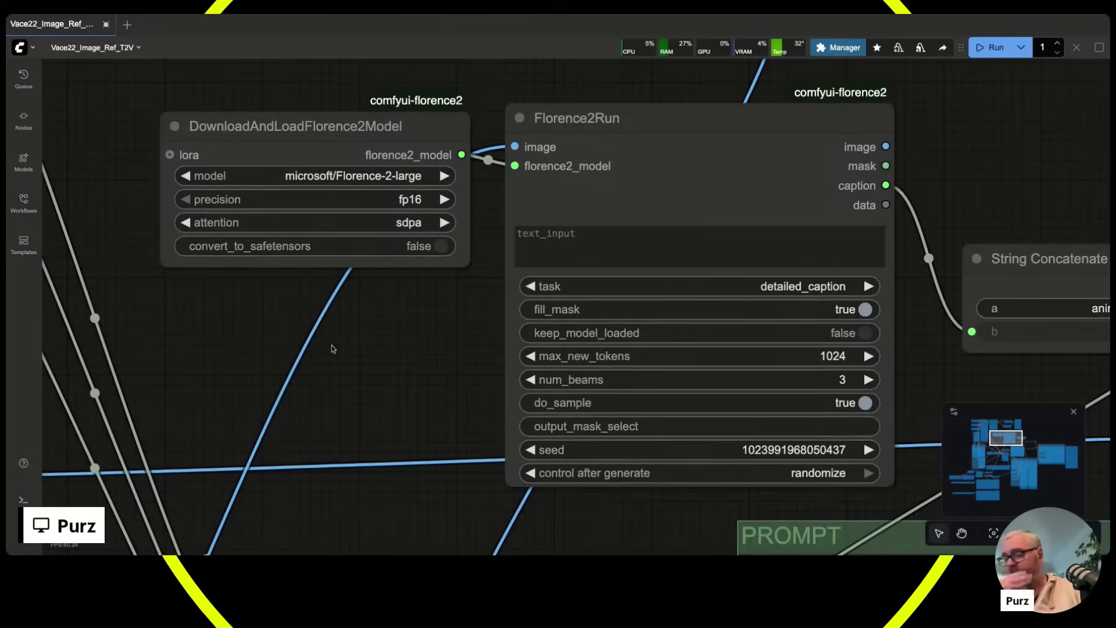
click(349, 140)
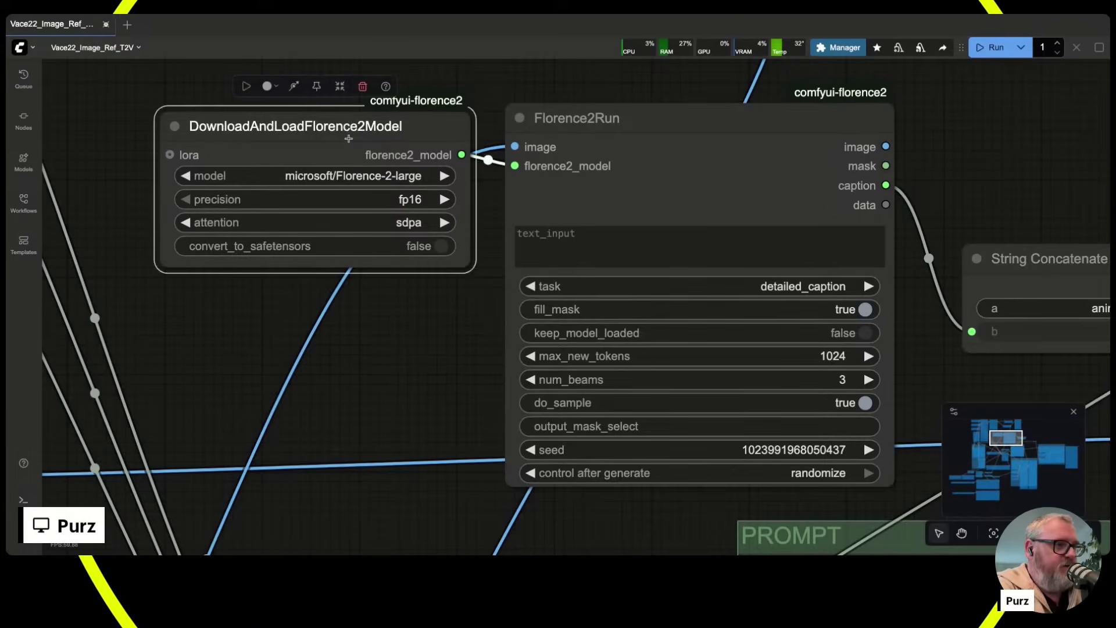
click(563, 207)
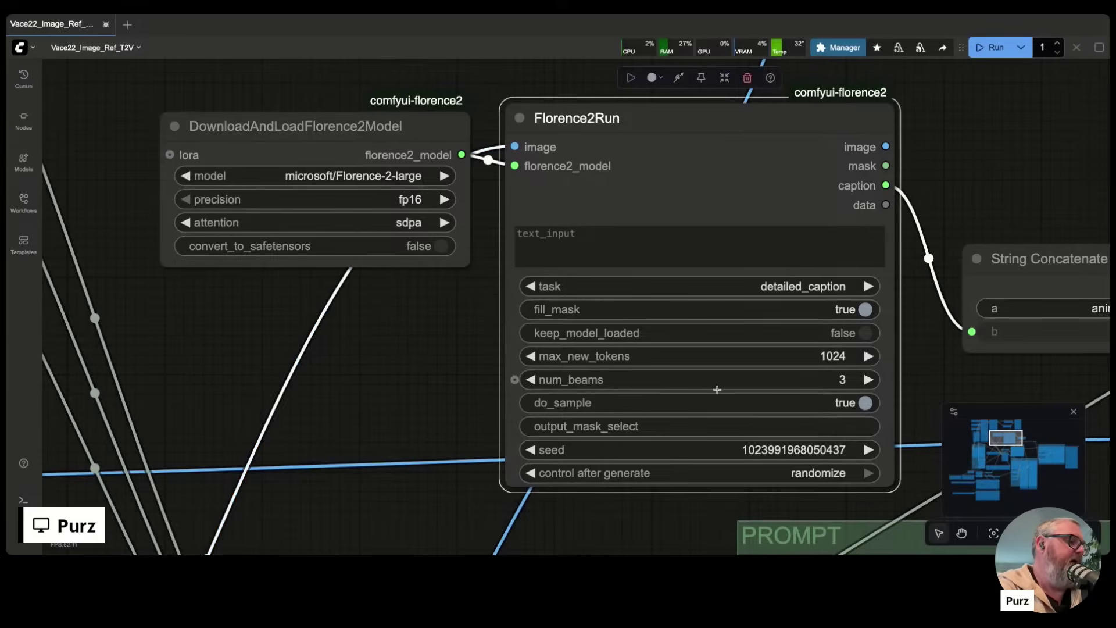
Examine the available Florence models, keeping microsoft/Florence-2-large selected, and inspect the Florence2Run text input.
click(390, 174)
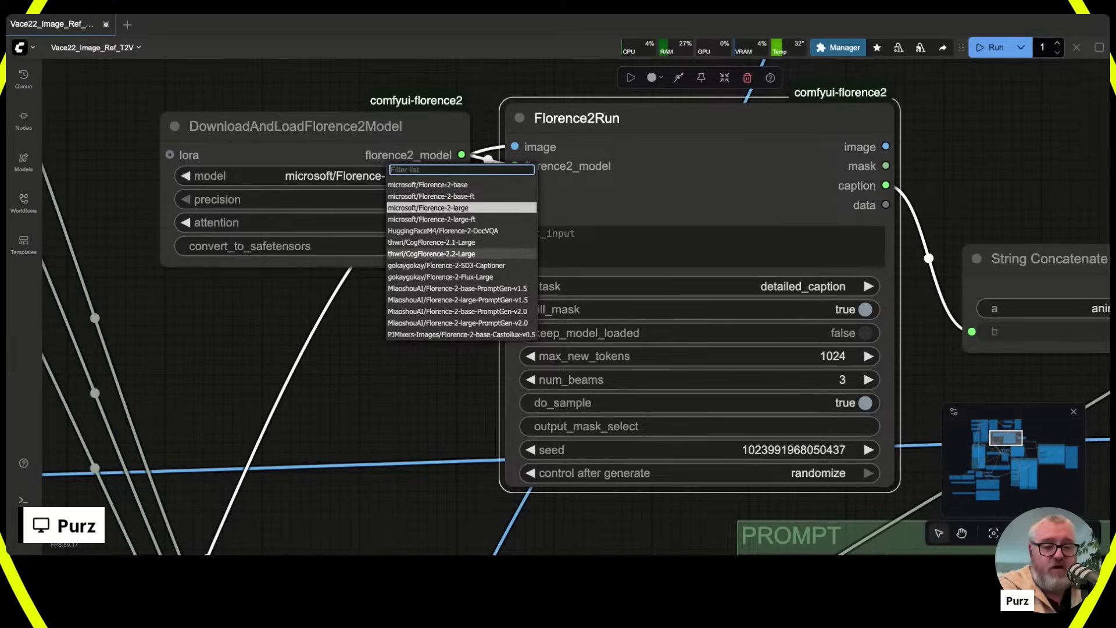
click(433, 208)
click(406, 177)
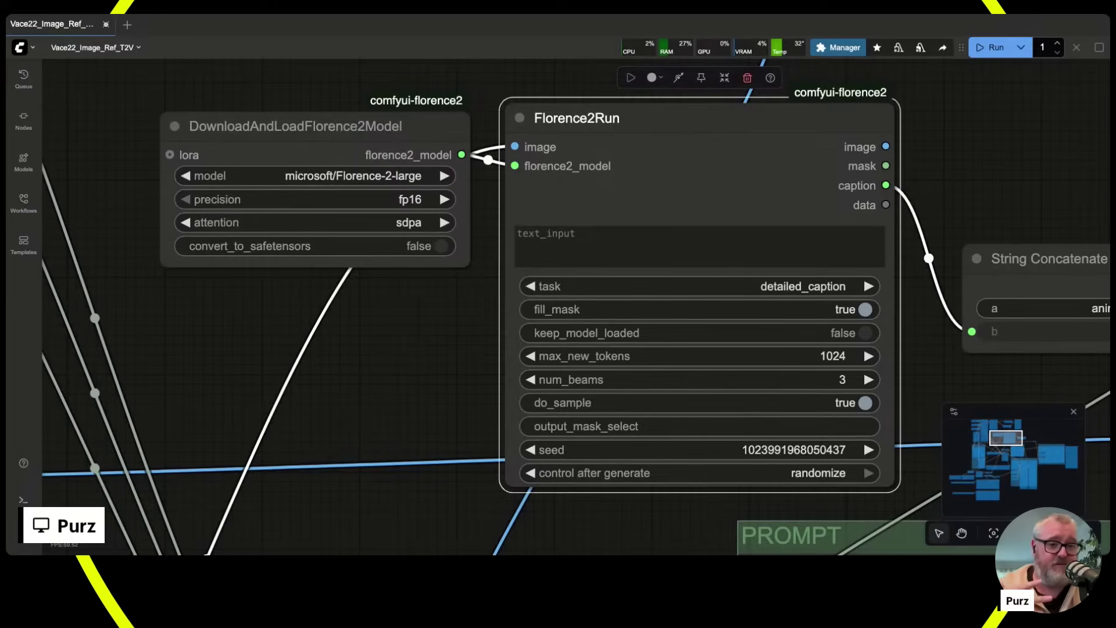
click(715, 253)
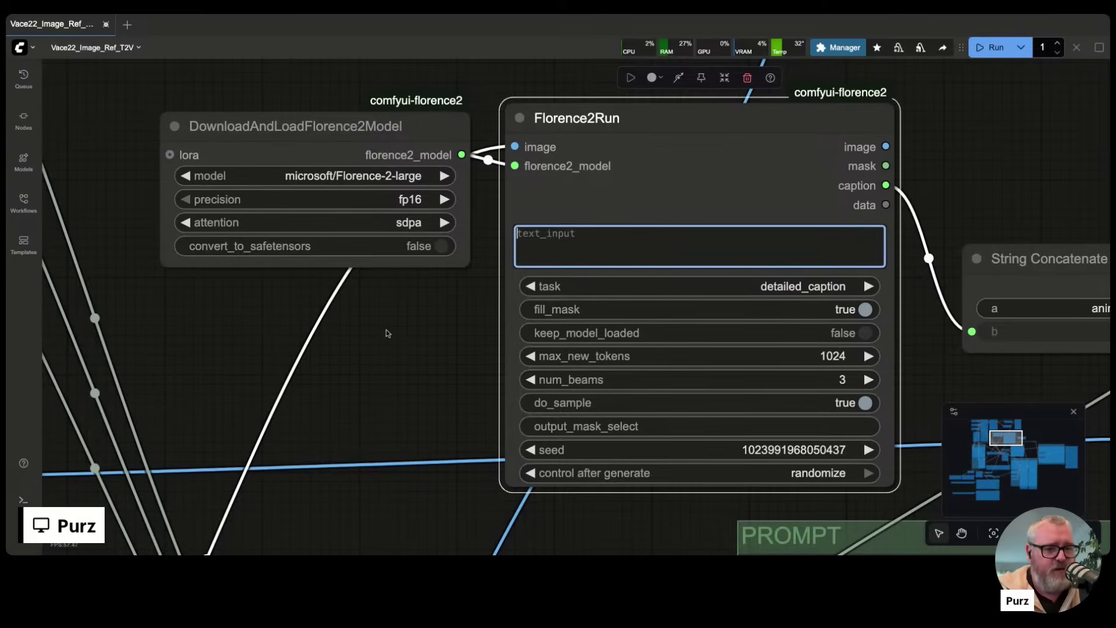
click(391, 373)
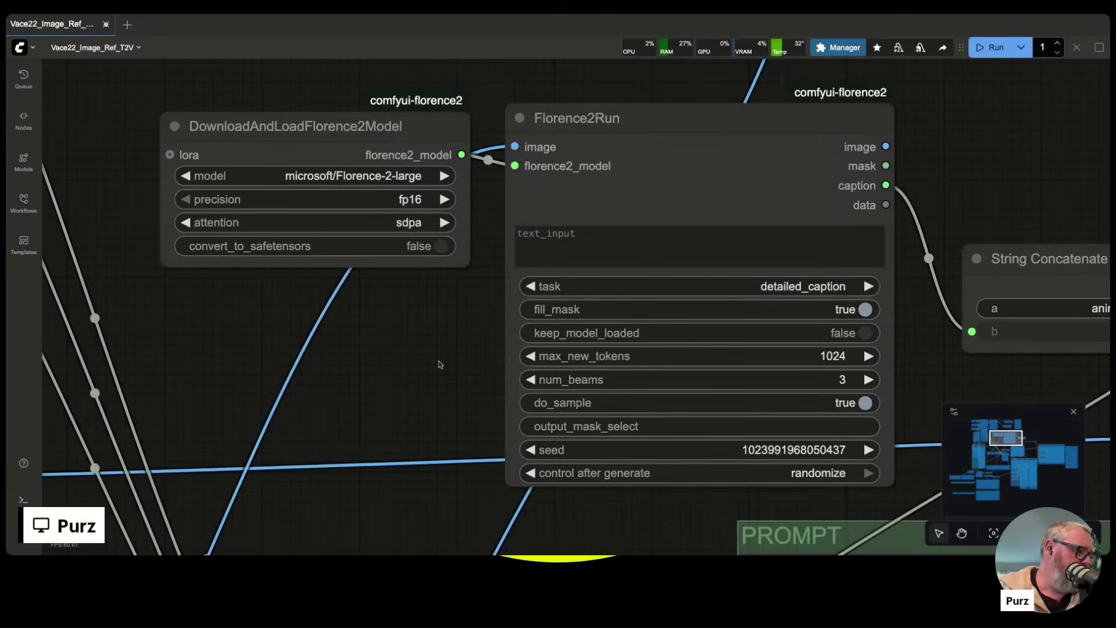
Move DownloadAndLoadFlorence2Model slightly down beside Florence2Run.
drag(440, 365, 425, 401)
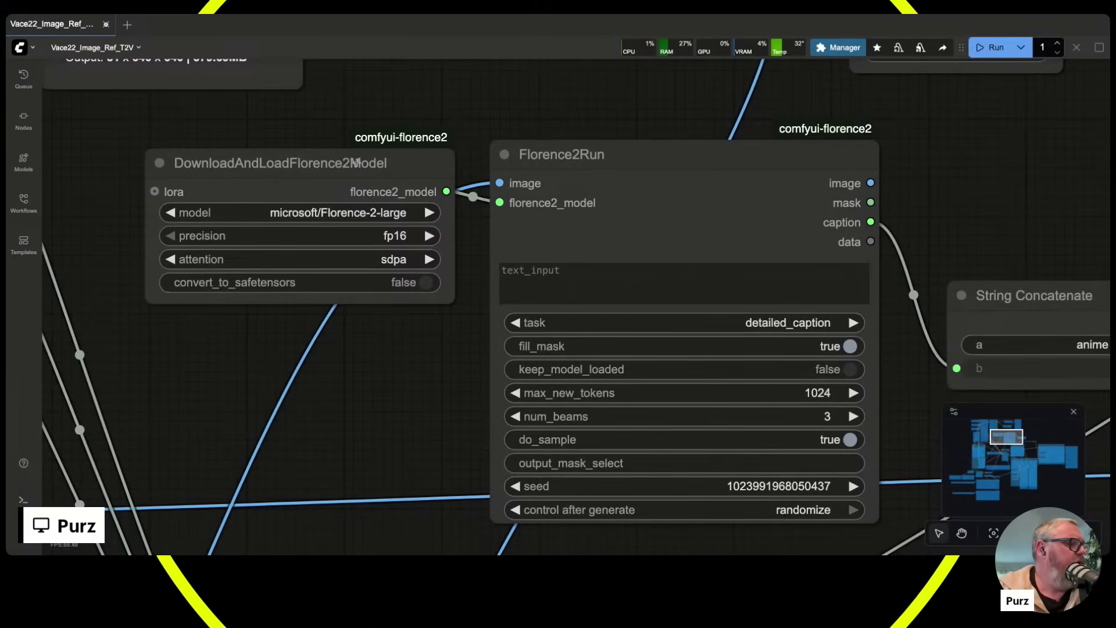
drag(355, 163, 355, 187)
drag(394, 391, 281, 467)
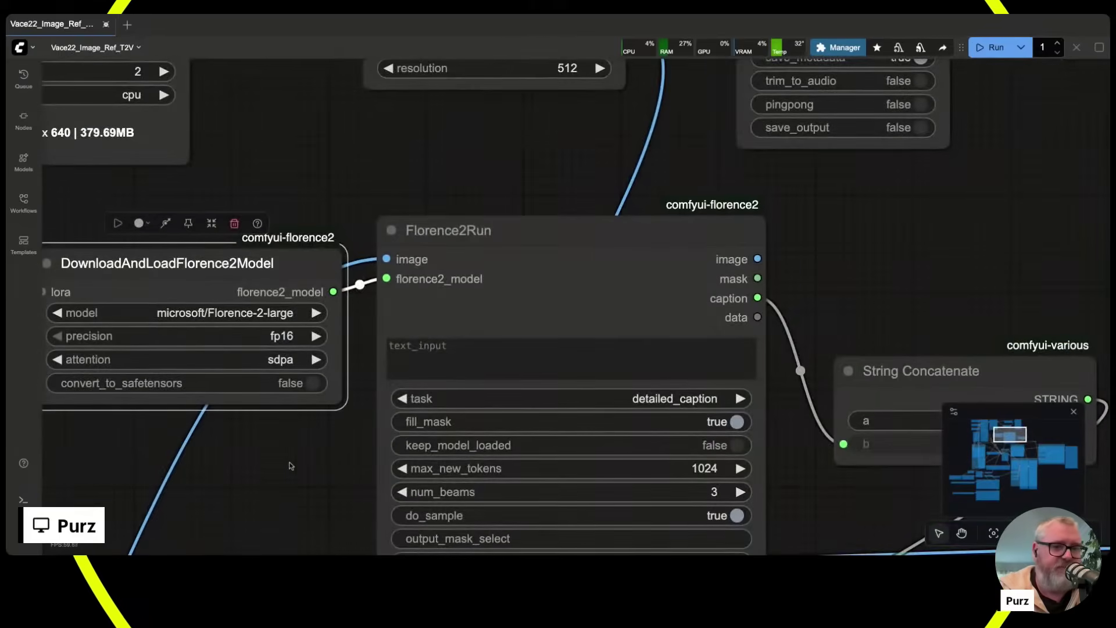
Select the String Concatenate node fed by the Florence2Run caption and inspect its two text inputs.
scroll(302, 468, down, 3)
click(772, 397)
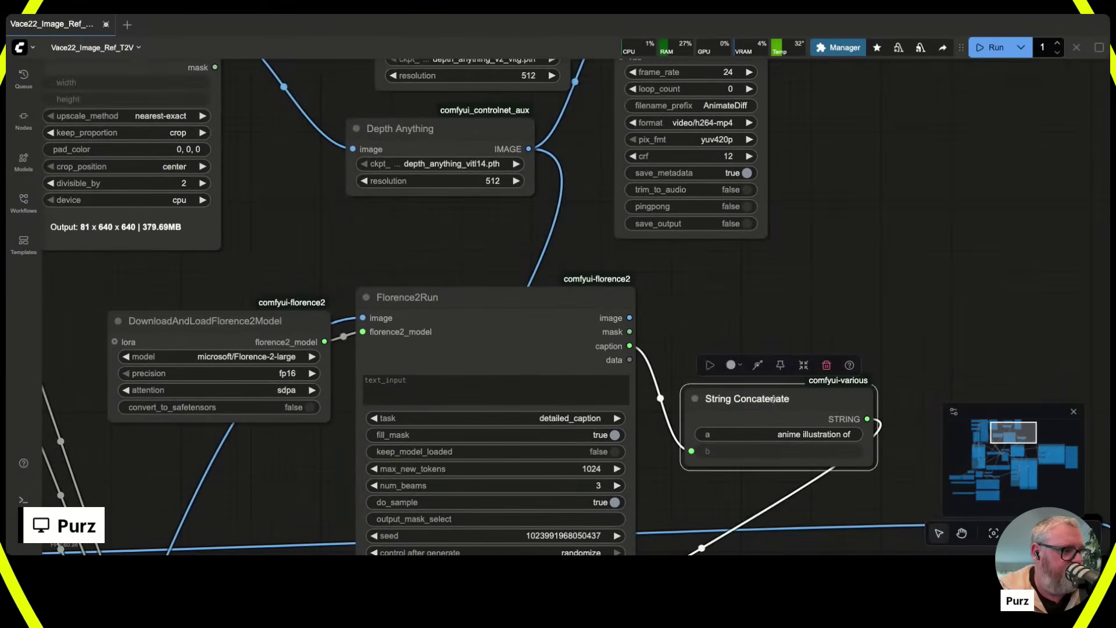
drag(924, 349, 818, 90)
scroll(804, 209, up, 6)
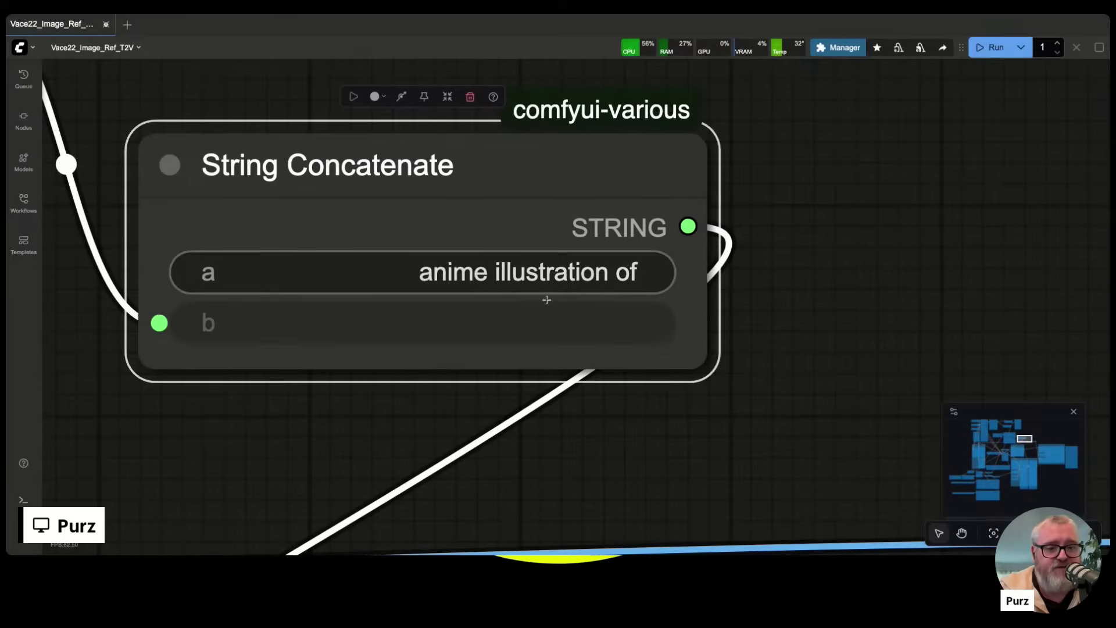
Review the samplers and the OUTPUT group's Video Combine previews.
scroll(750, 252, down, 10)
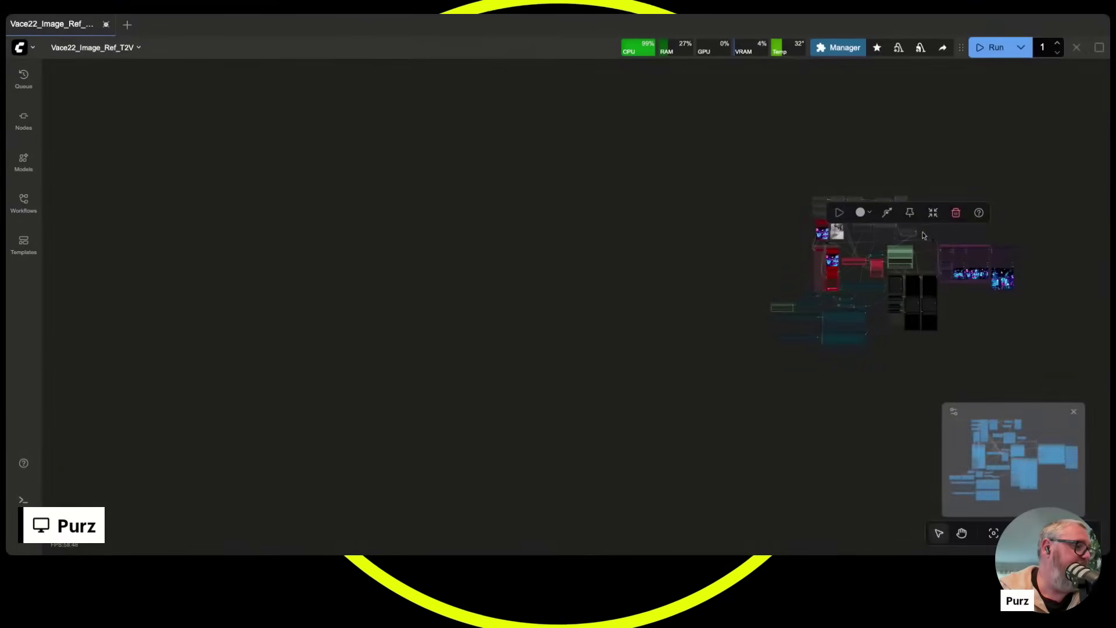
scroll(927, 289, up, 6)
scroll(927, 289, up, 5)
scroll(924, 288, down, 5)
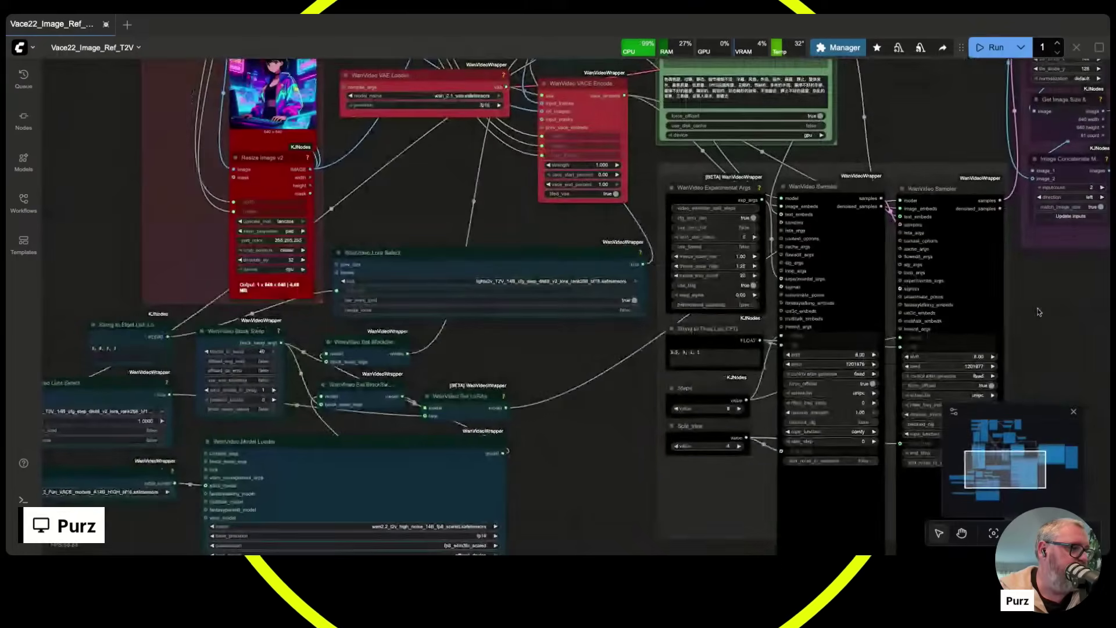
drag(924, 291, 660, 397)
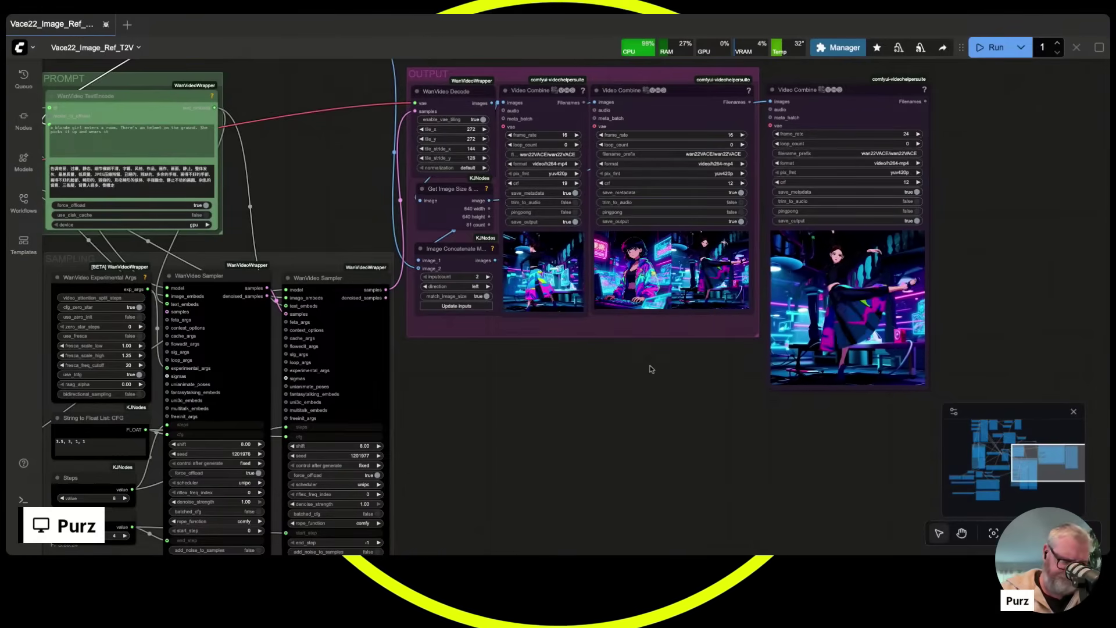
drag(1047, 459, 1016, 433)
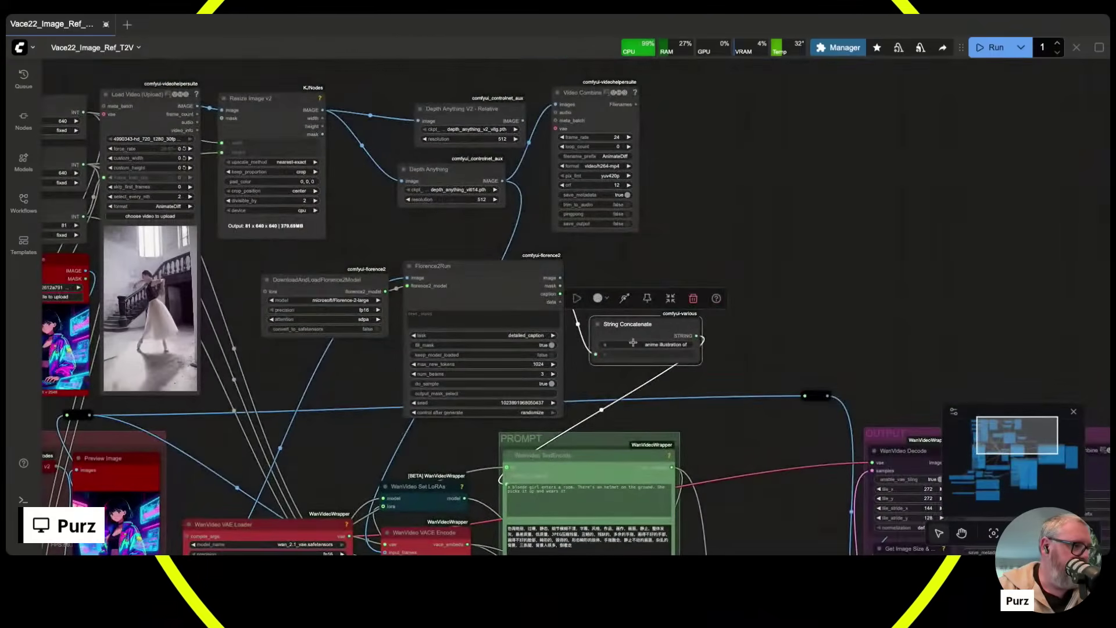
Inspect the prefix text in String Concatenate and follow its output to the WanVideo TextEncode prompt.
scroll(632, 342, up, 8)
scroll(633, 343, up, 7)
drag(626, 175, 499, 65)
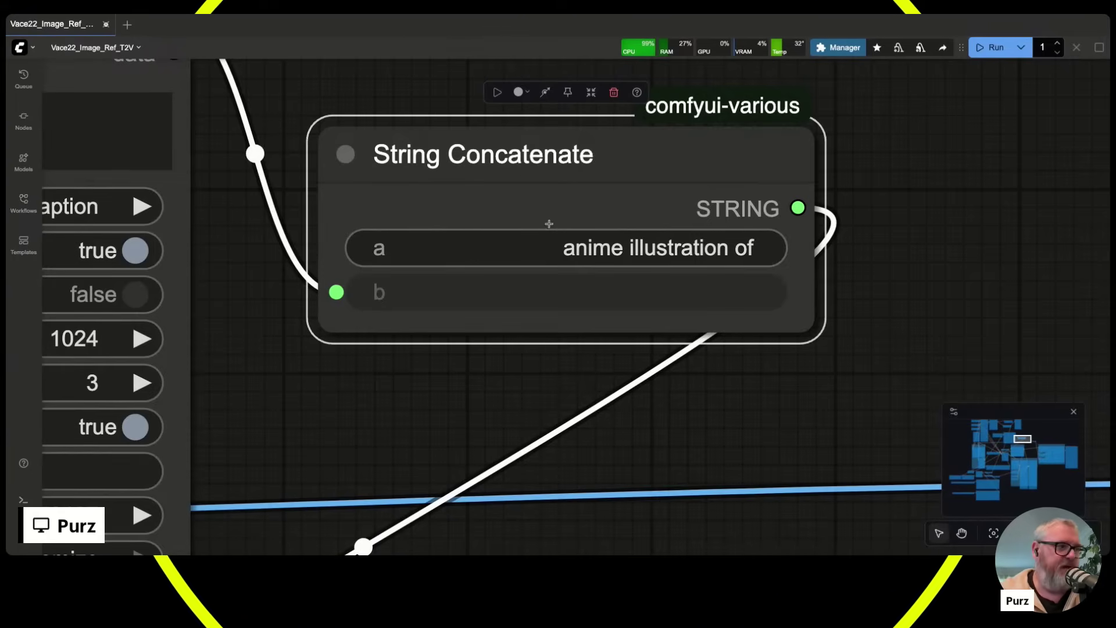
scroll(557, 119, down, 10)
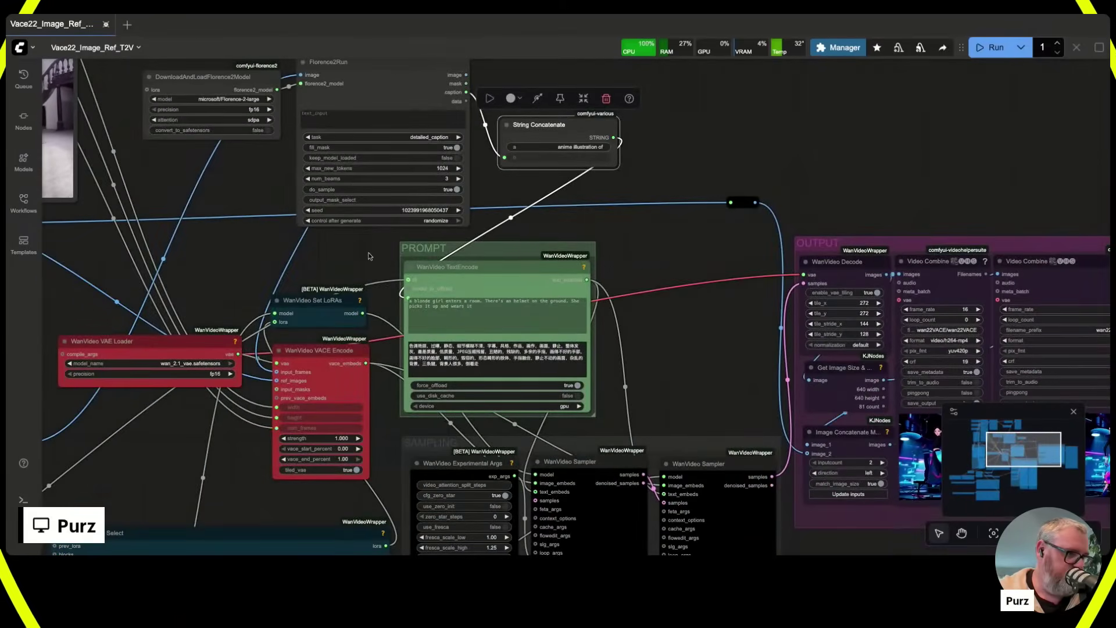
Select the WanVideo VAE Loader and examine its model name, precision and vae output links.
scroll(401, 217, left, 5)
scroll(401, 217, down, 3)
drag(401, 217, 414, 238)
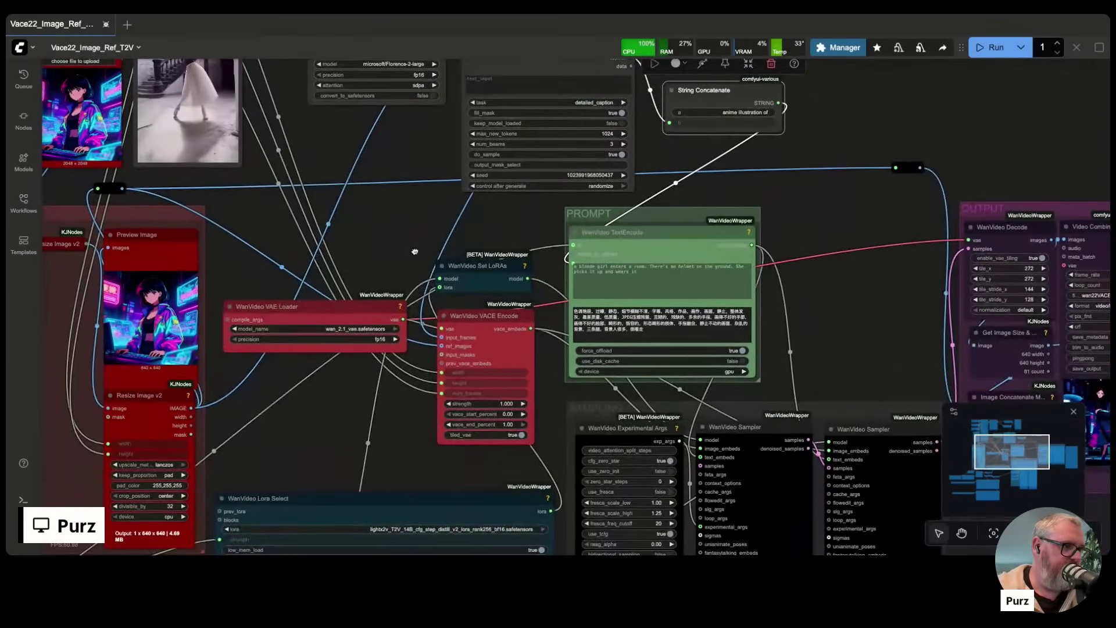
click(300, 324)
scroll(323, 321, up, 10)
scroll(323, 321, up, 4)
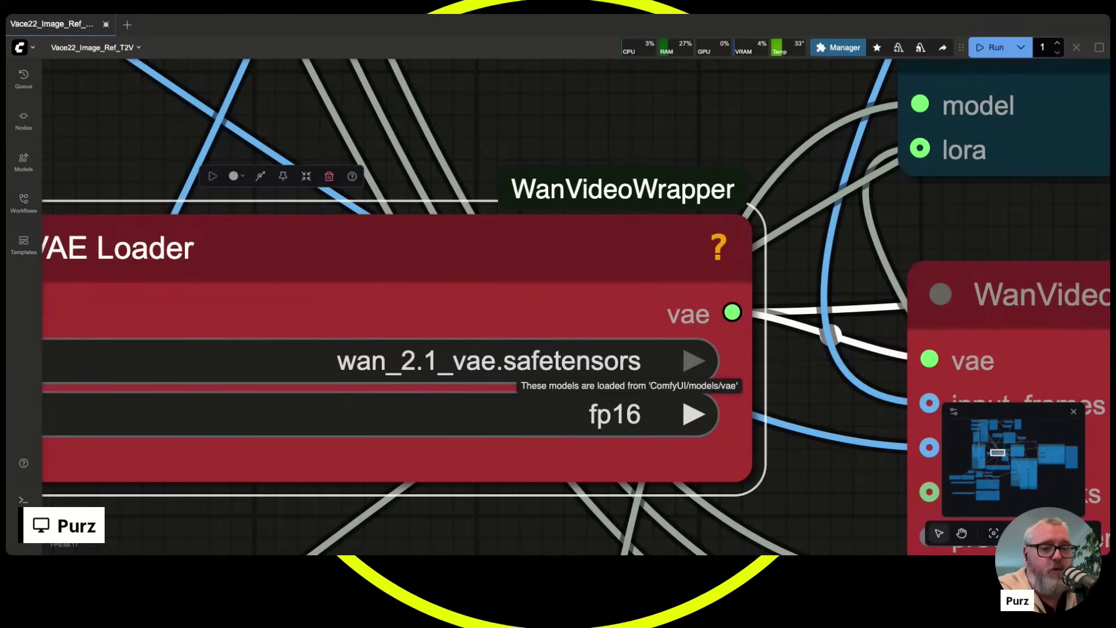
scroll(567, 224, down, 1)
scroll(567, 224, down, 10)
Trace the reference image and video inputs down to WanVideo VACE Encode, select that node and examine its settings.
drag(501, 127, 713, 500)
drag(617, 284, 599, 422)
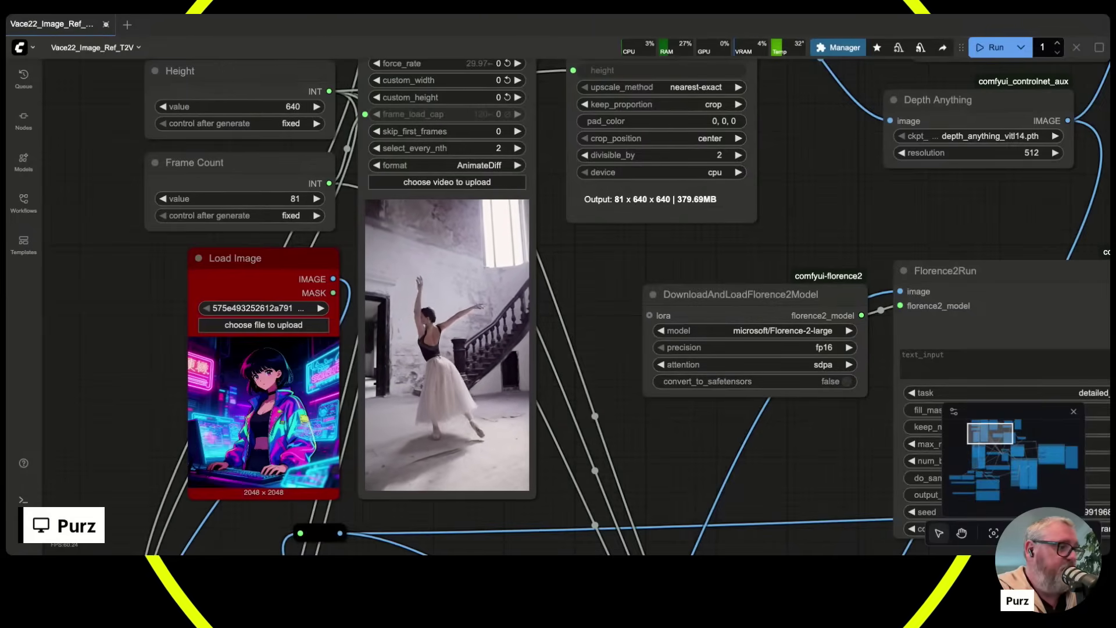
drag(618, 390, 582, 208)
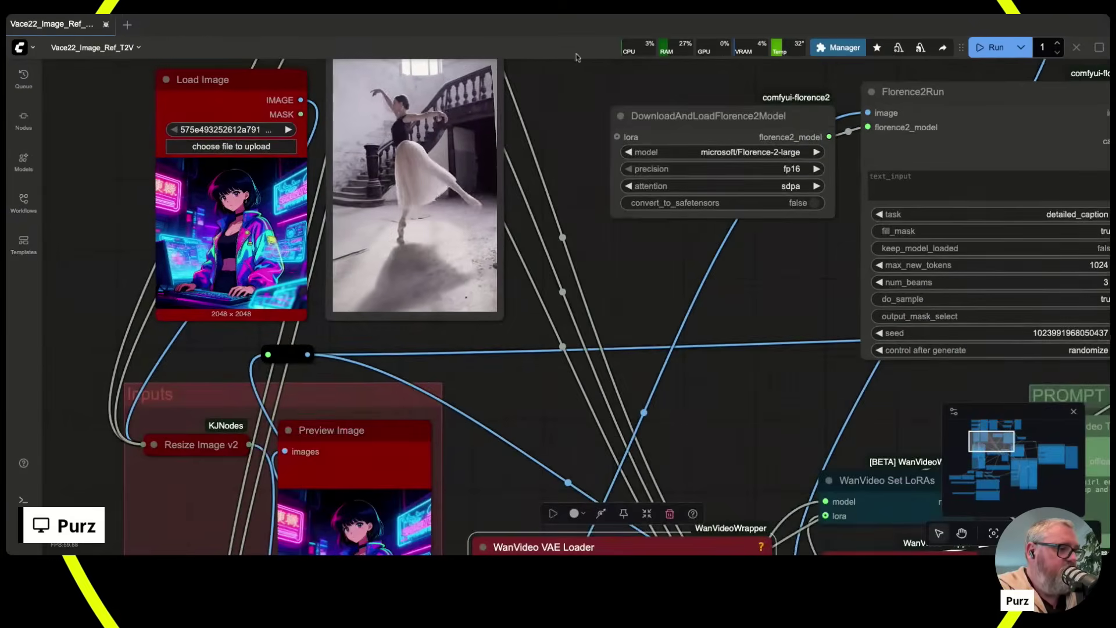
drag(595, 279, 598, 89)
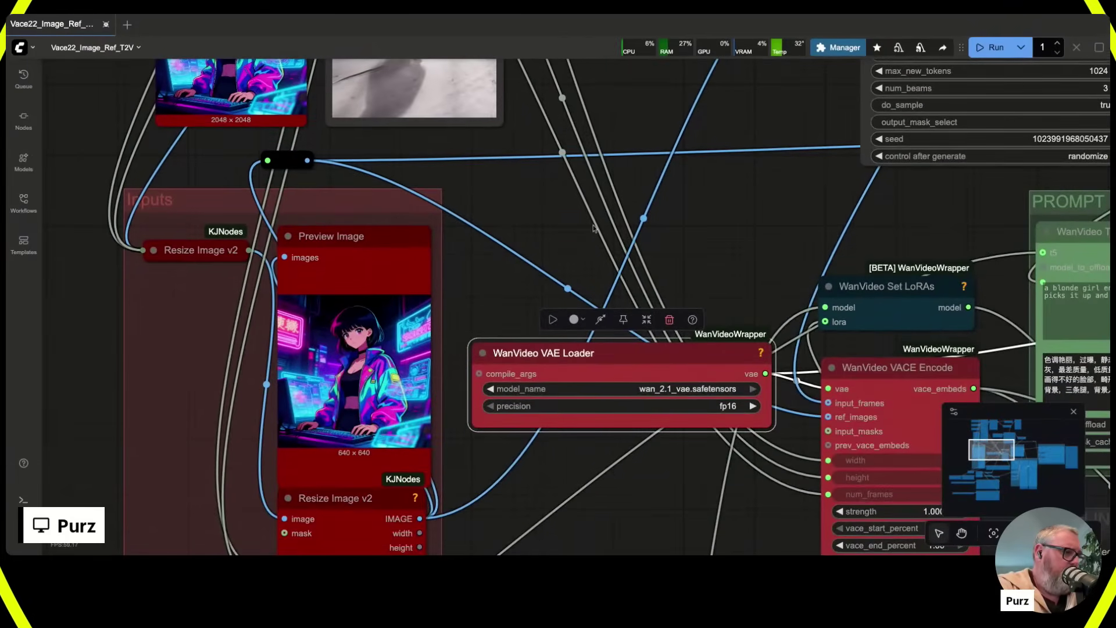
drag(713, 251, 445, 175)
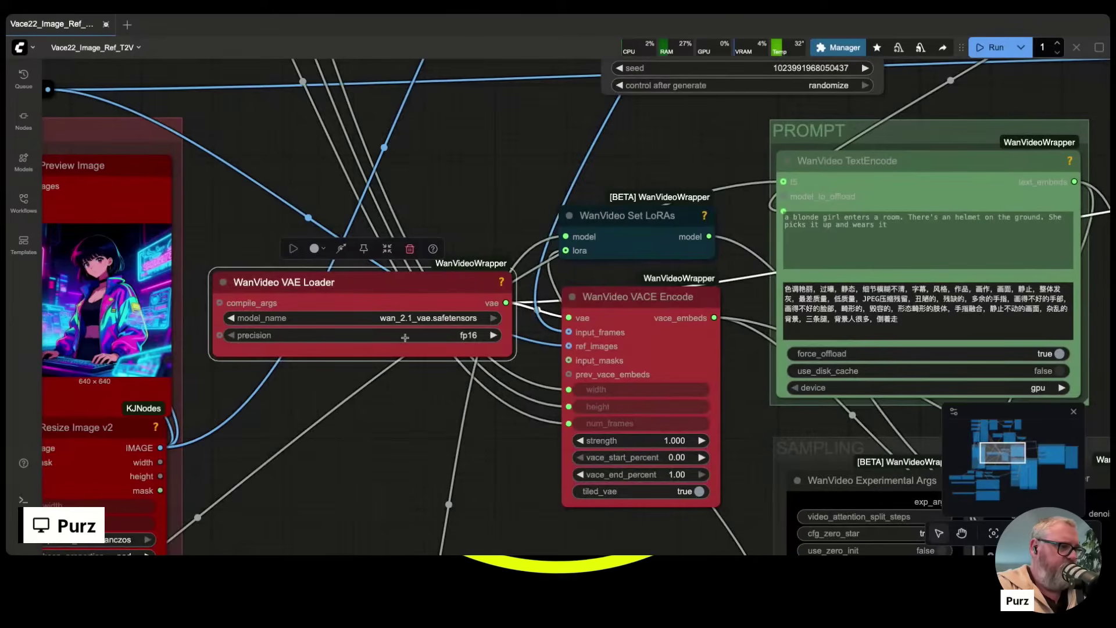
click(611, 332)
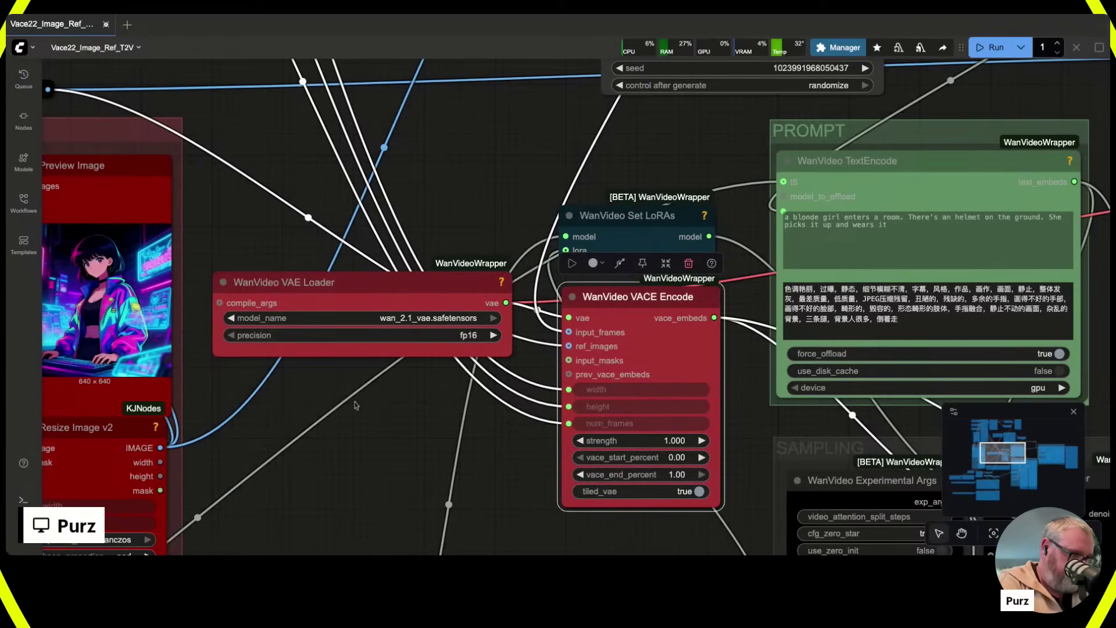
scroll(356, 406, down, 5)
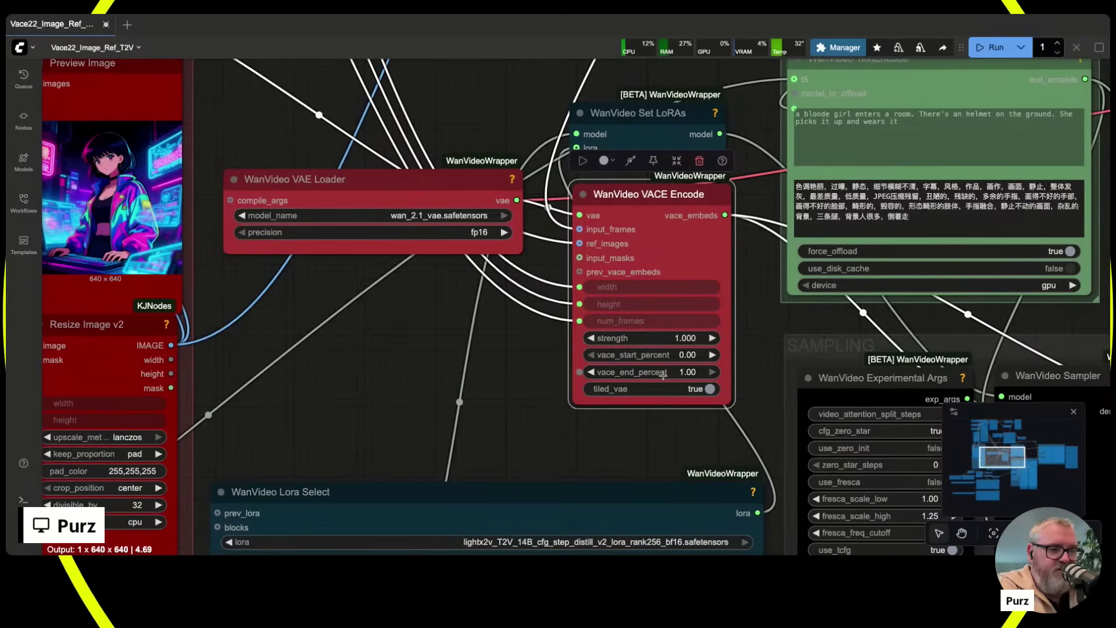
scroll(663, 375, up, 5)
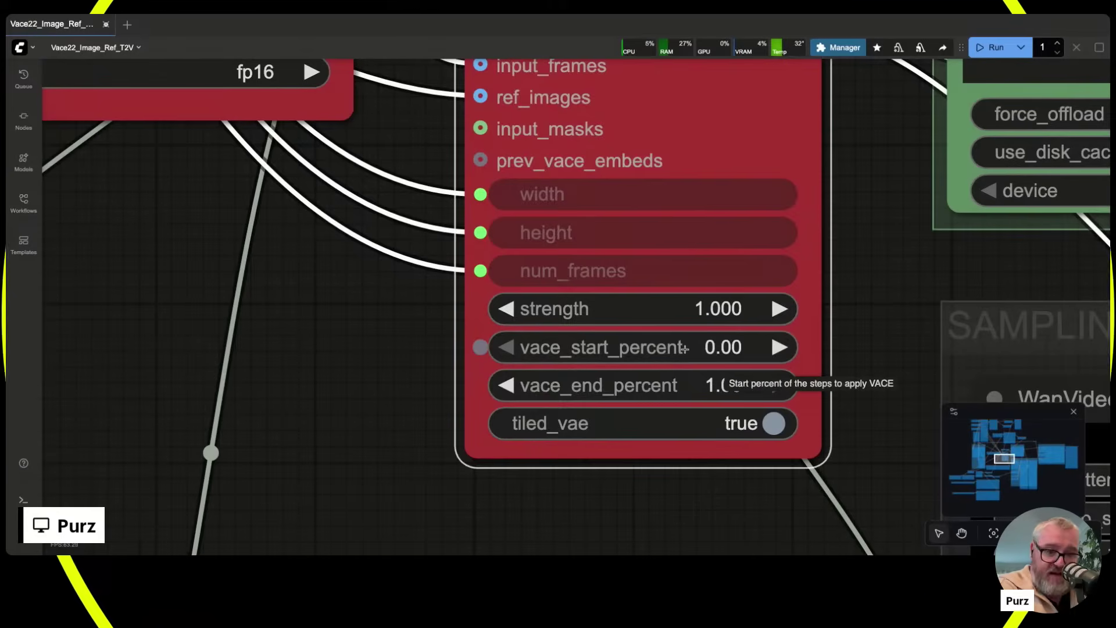
Try a vace_start_percent of 0.30 on WanVideo VACE Encode and return it to 0.00.
click(721, 351)
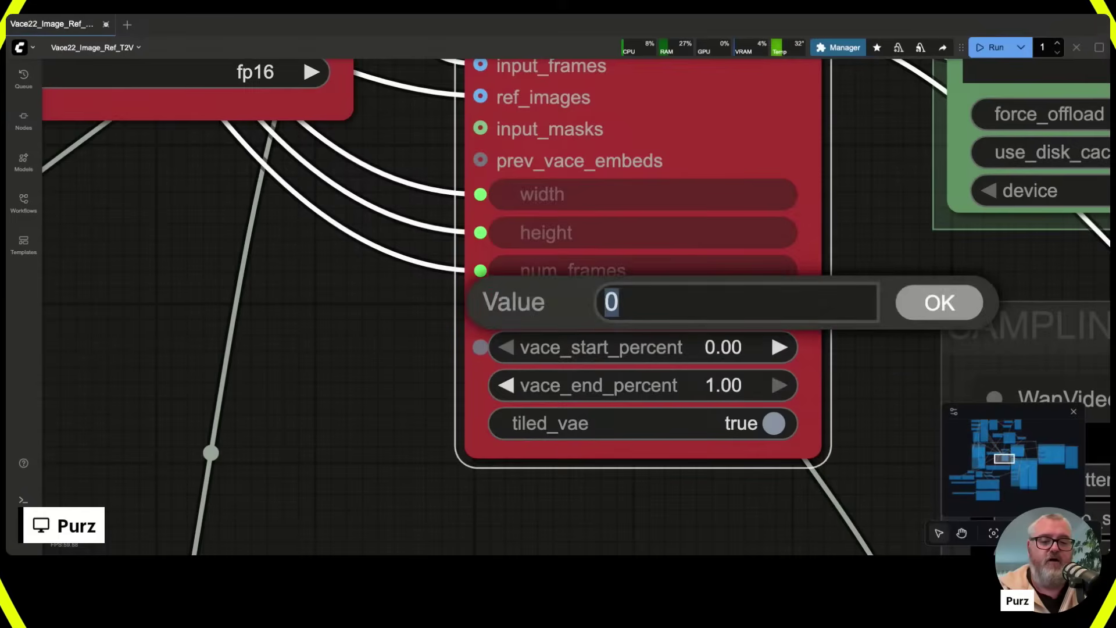
key(Return)
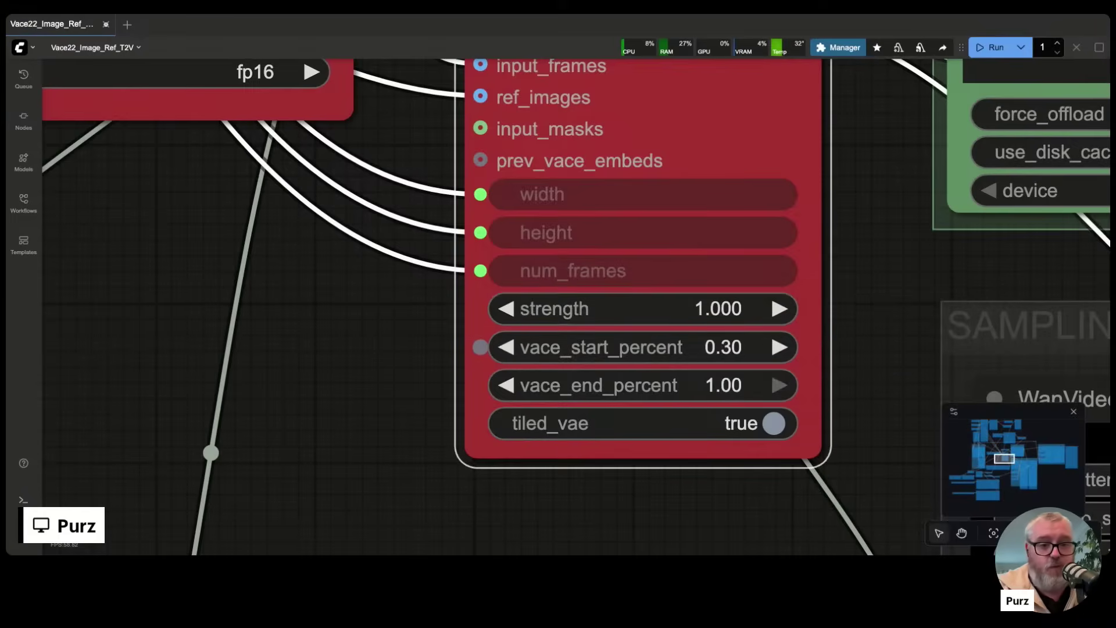
click(726, 347)
key(Return)
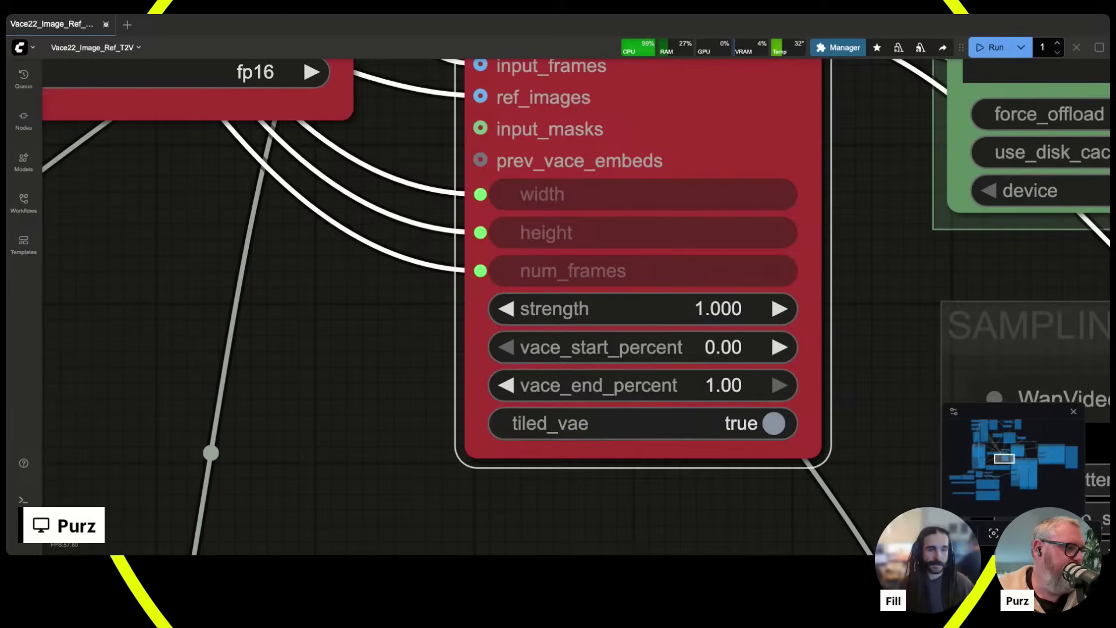
Examine the input connectors of WanVideo VACE Encode, pulling trial links from input_masks and prev_vace_embeds and cancelling them.
scroll(800, 379, right, 4)
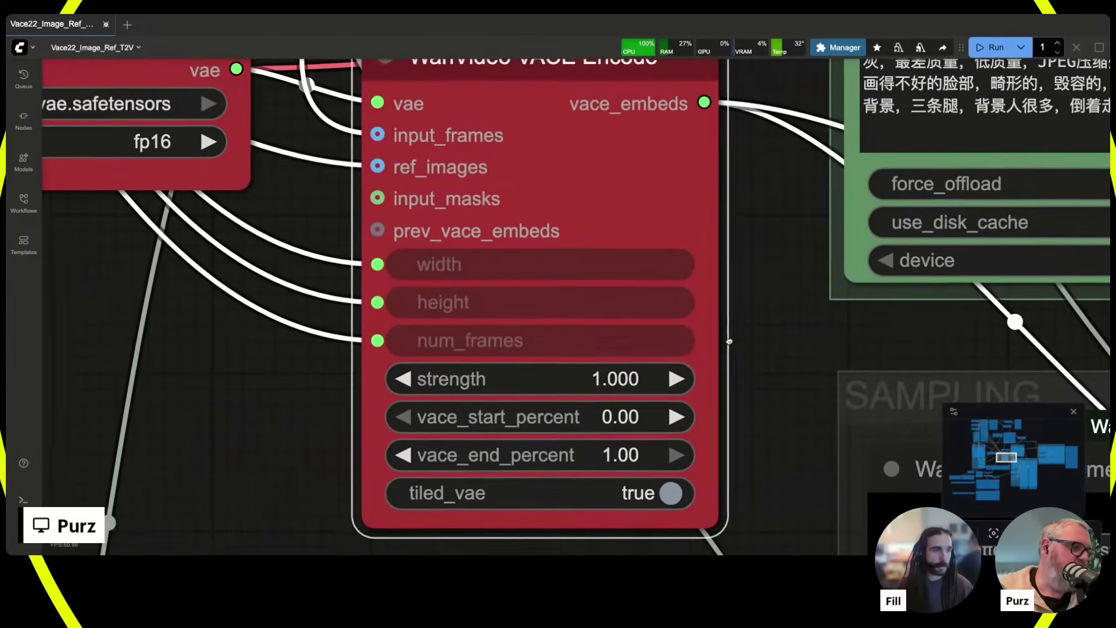
scroll(679, 401, up, 3)
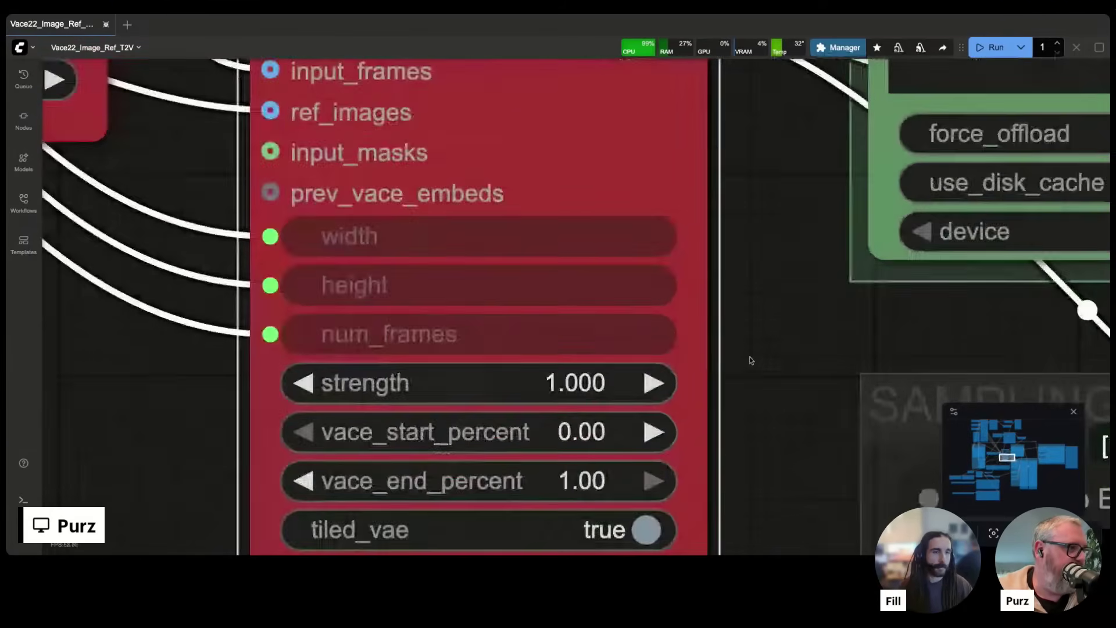
scroll(748, 356, down, 8)
drag(748, 357, 637, 277)
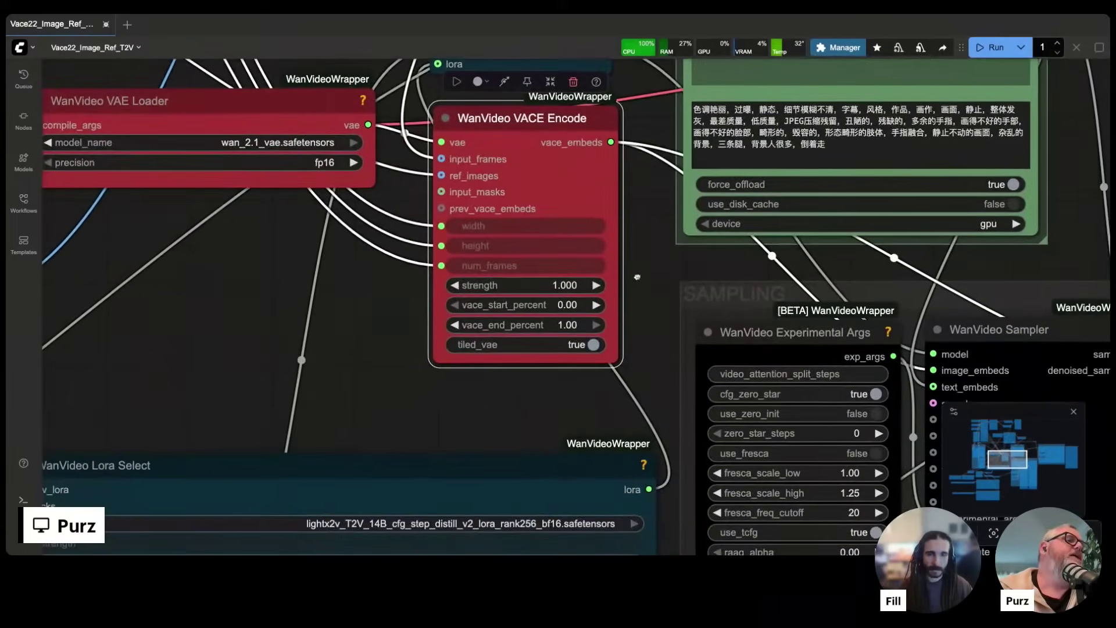
scroll(463, 167, up, 5)
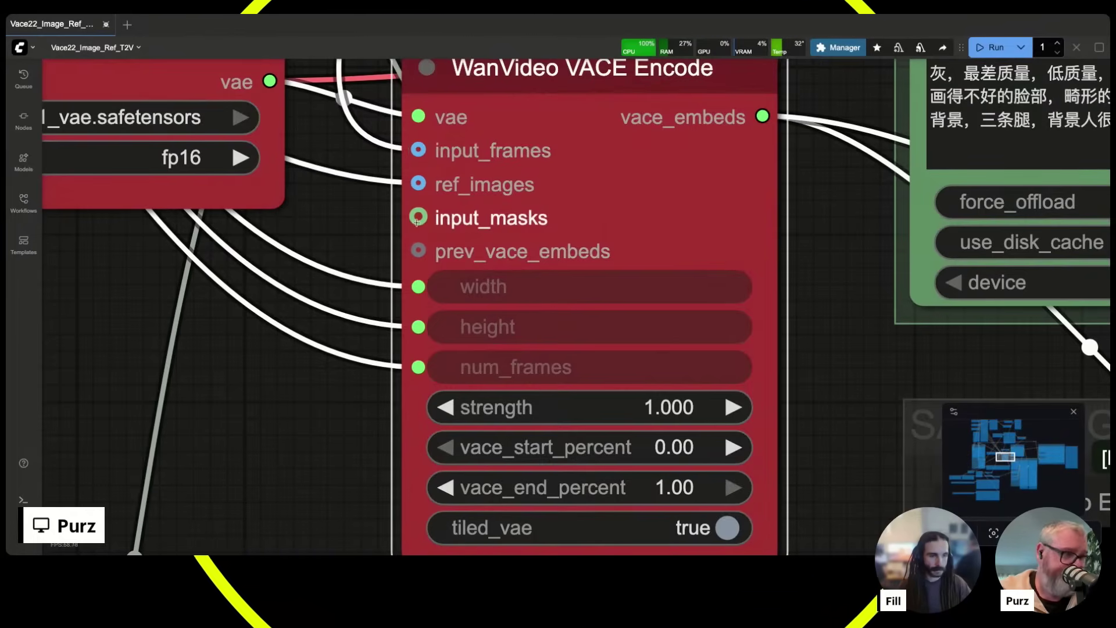
drag(417, 219, 374, 226)
key(Escape)
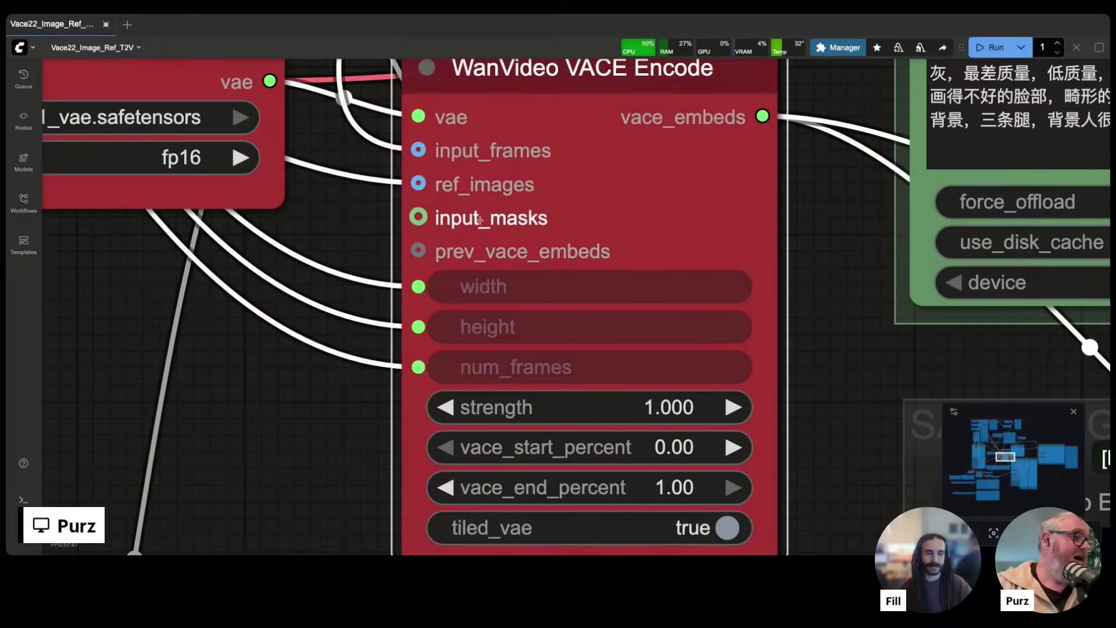
drag(413, 251, 352, 254)
key(Escape)
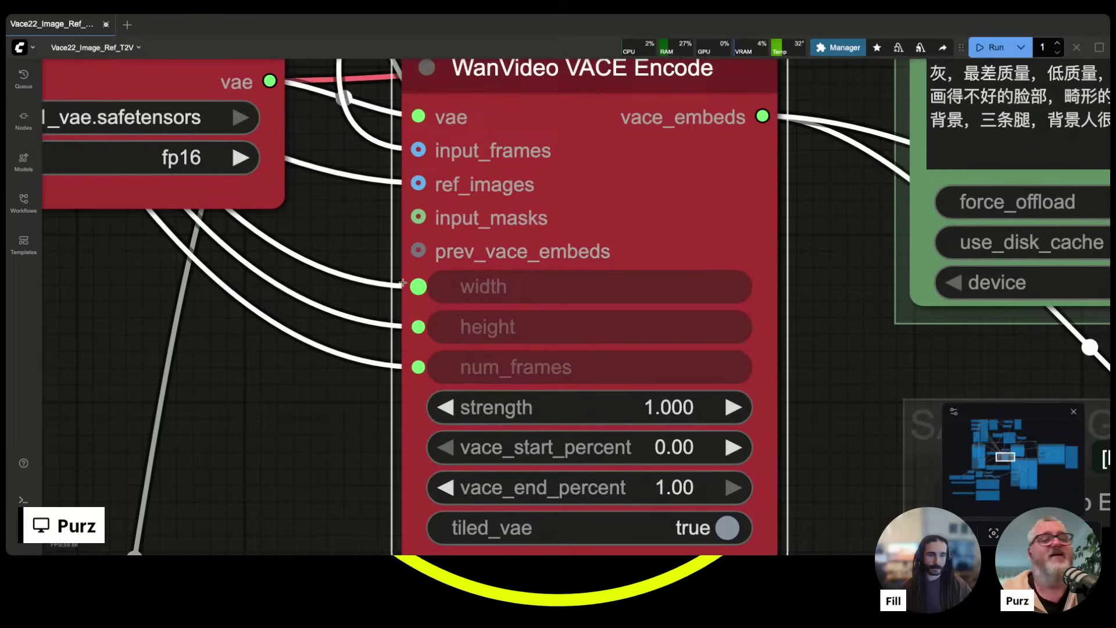
Look over the WanVideo Lora Select, Block Swap and Set LoRAs nodes and the high-noise WanVideo Model Loader.
scroll(369, 249, down, 5)
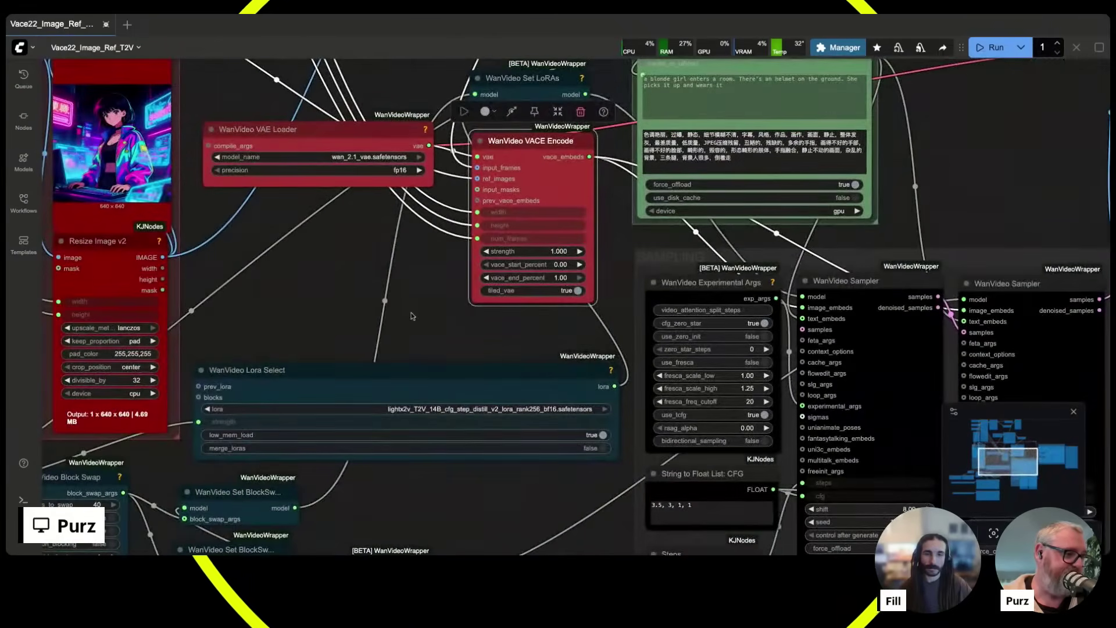
drag(411, 316, 539, 217)
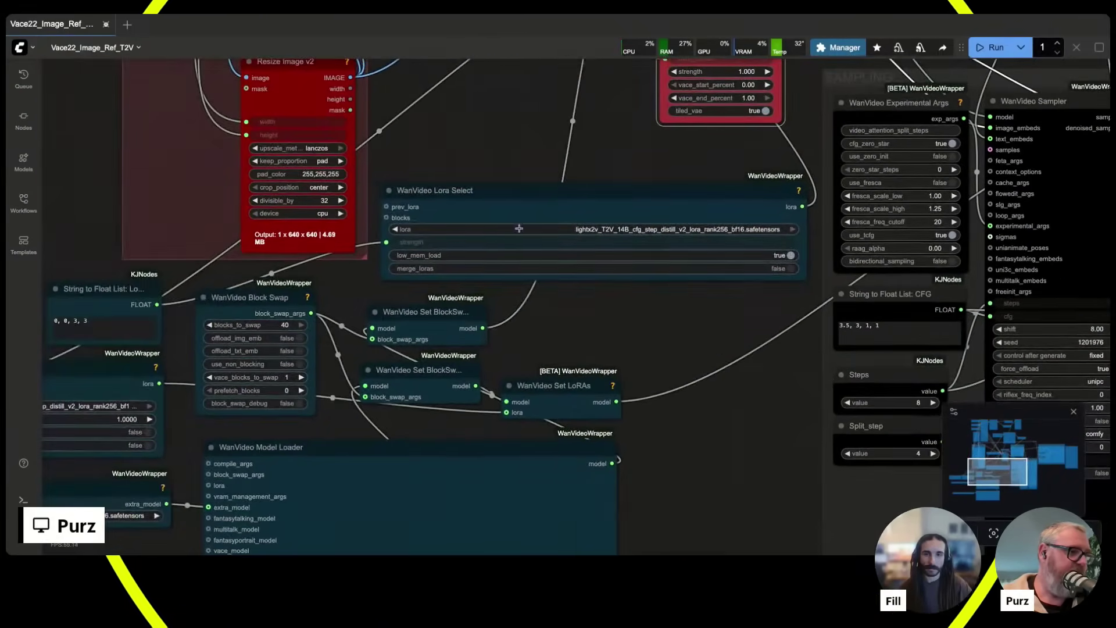
drag(530, 306, 887, 136)
scroll(886, 137, down, 3)
scroll(865, 134, down, 3)
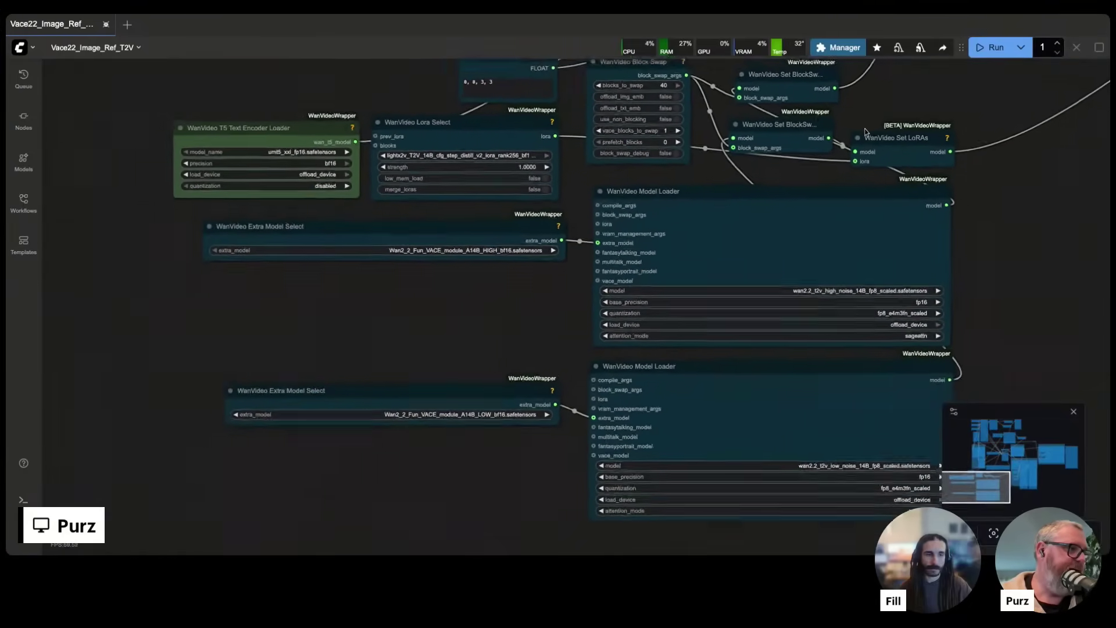
scroll(866, 132, up, 7)
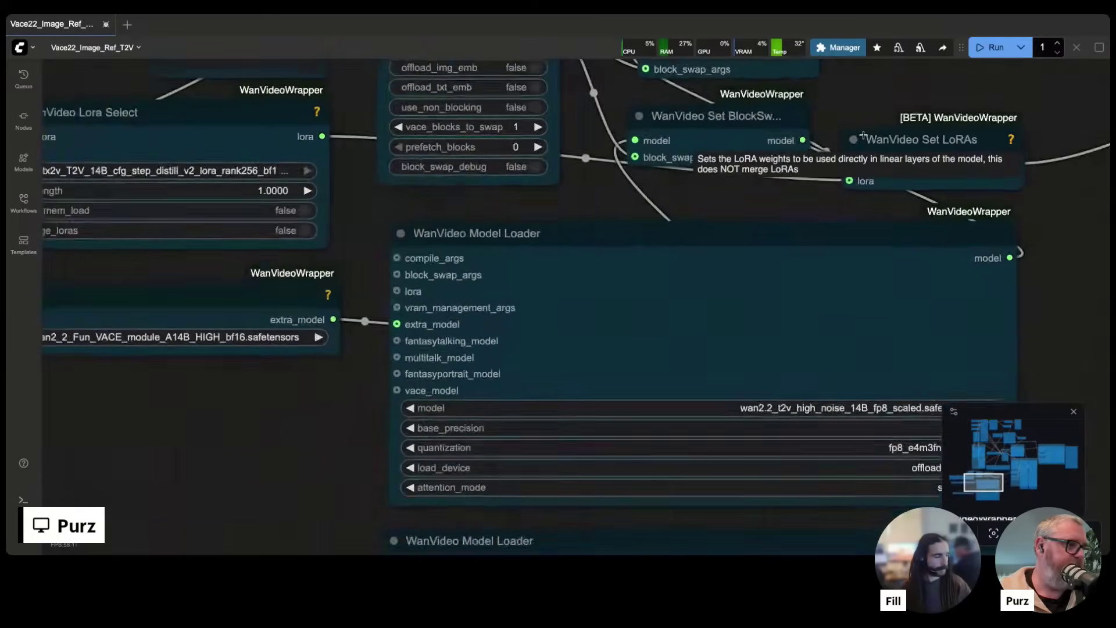
drag(777, 206, 651, 68)
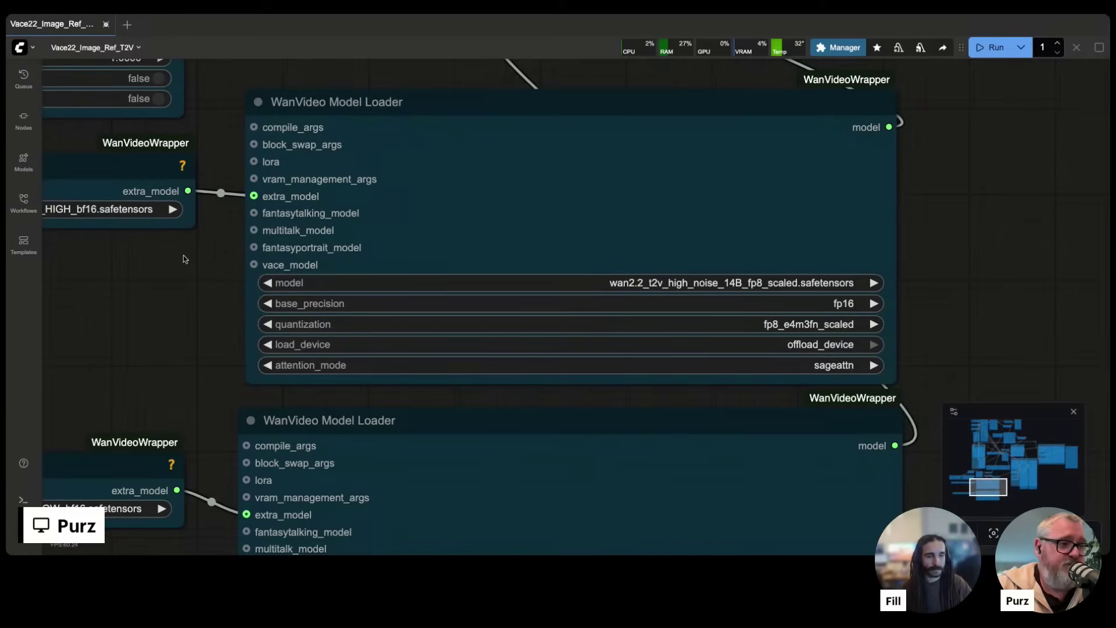
Examine how the HIGH and LOW VACE module Extra Model Select nodes feed extra_model on the two WanVideo Model Loaders.
drag(183, 259, 464, 279)
drag(533, 287, 492, 282)
key(Escape)
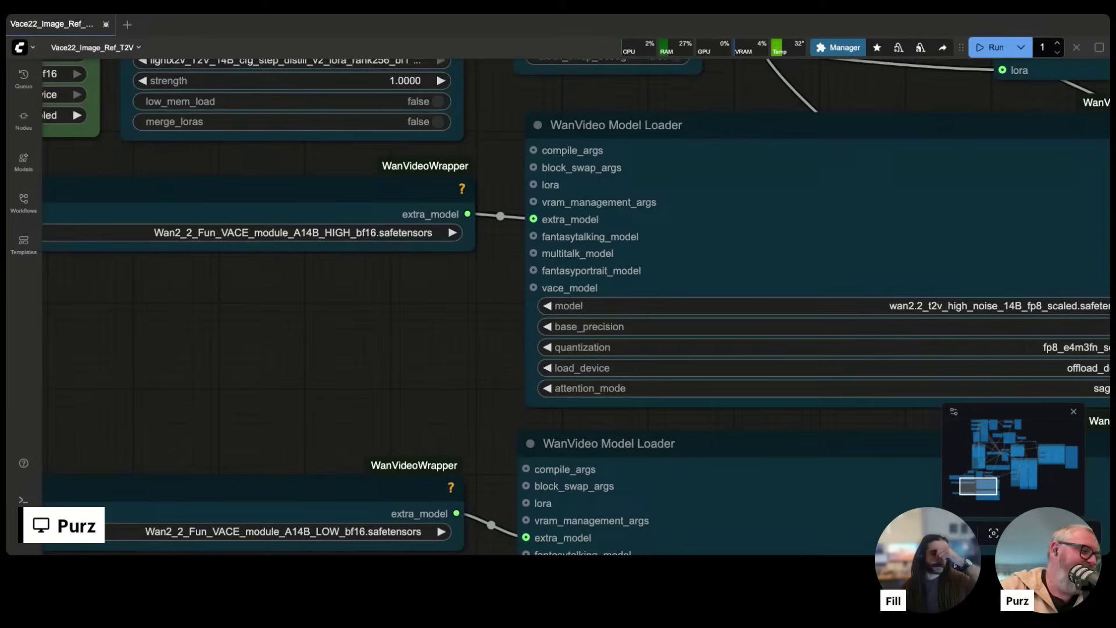
drag(339, 291, 479, 396)
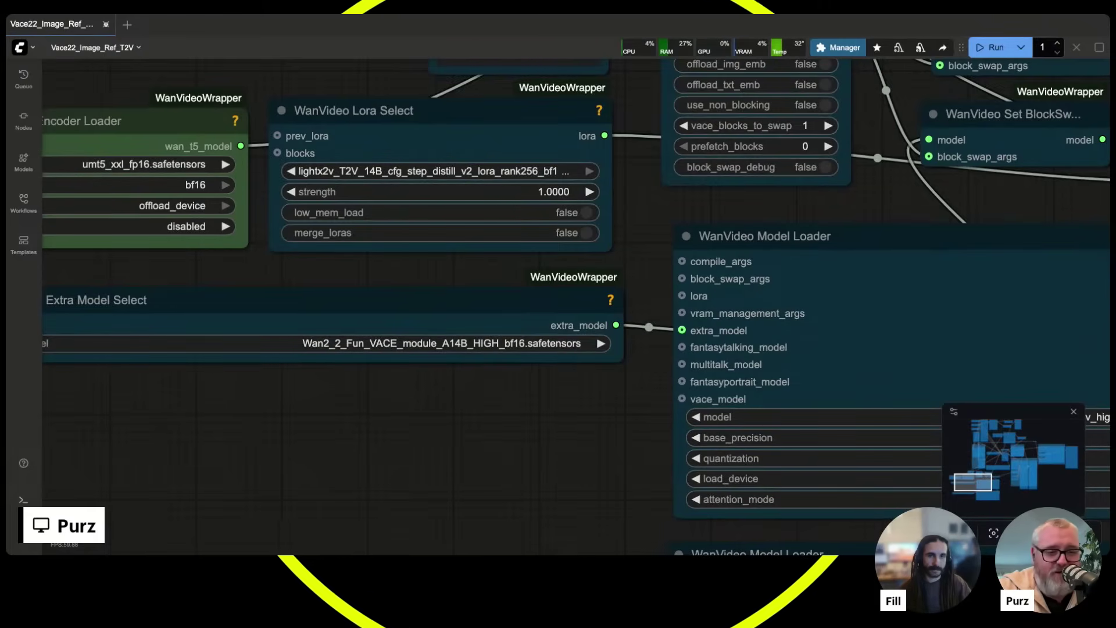
scroll(477, 397, down, 4)
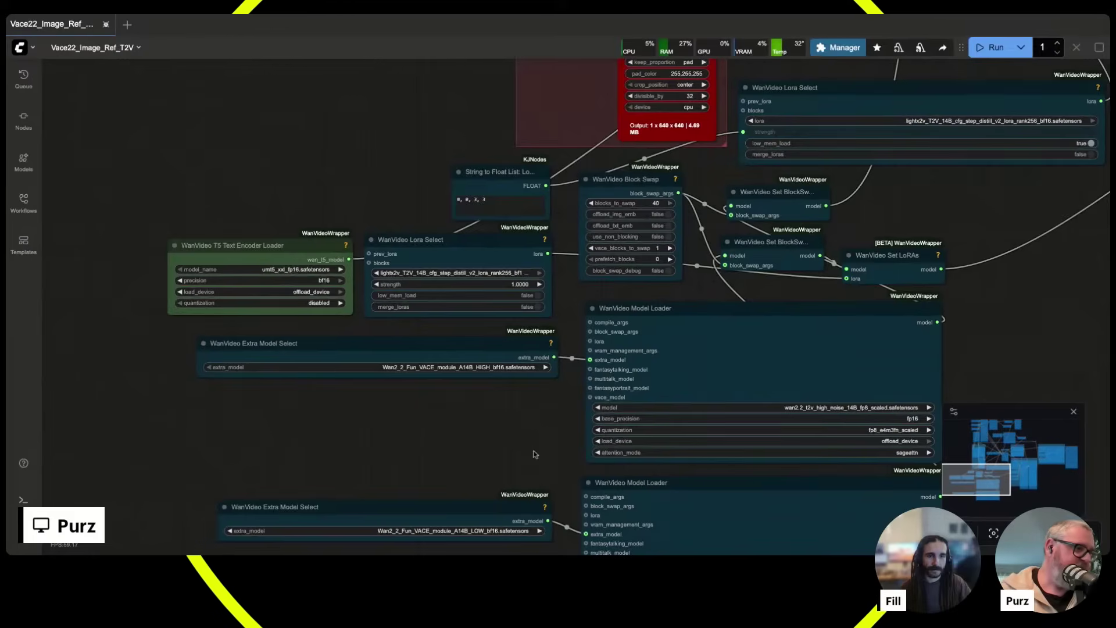
scroll(420, 202, up, 4)
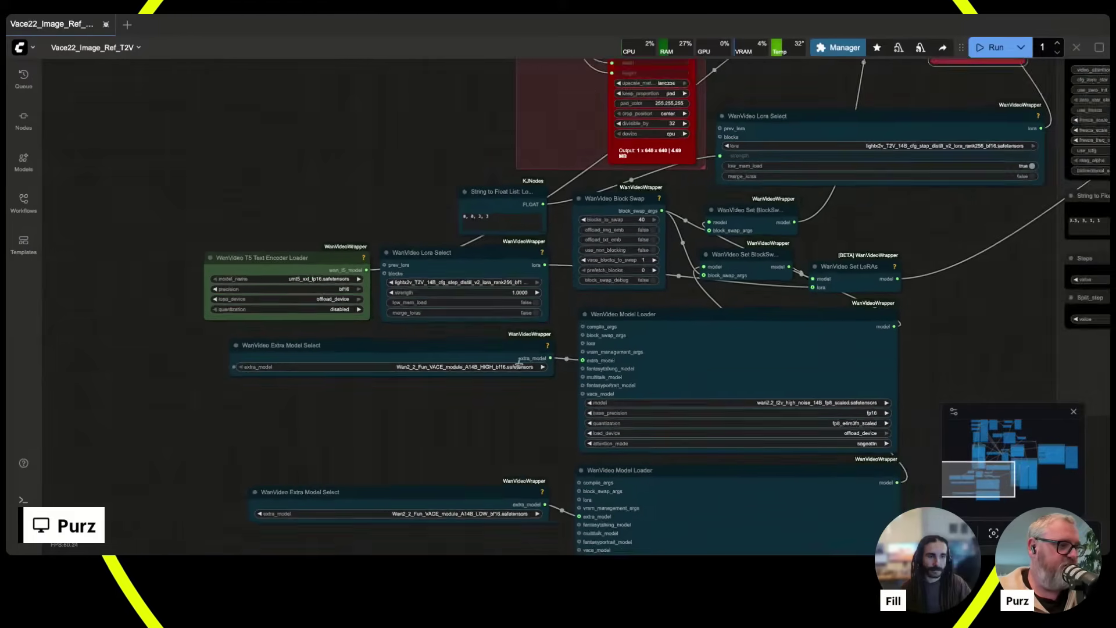
Close the minimap over the workflow canvas.
scroll(420, 203, up, 2)
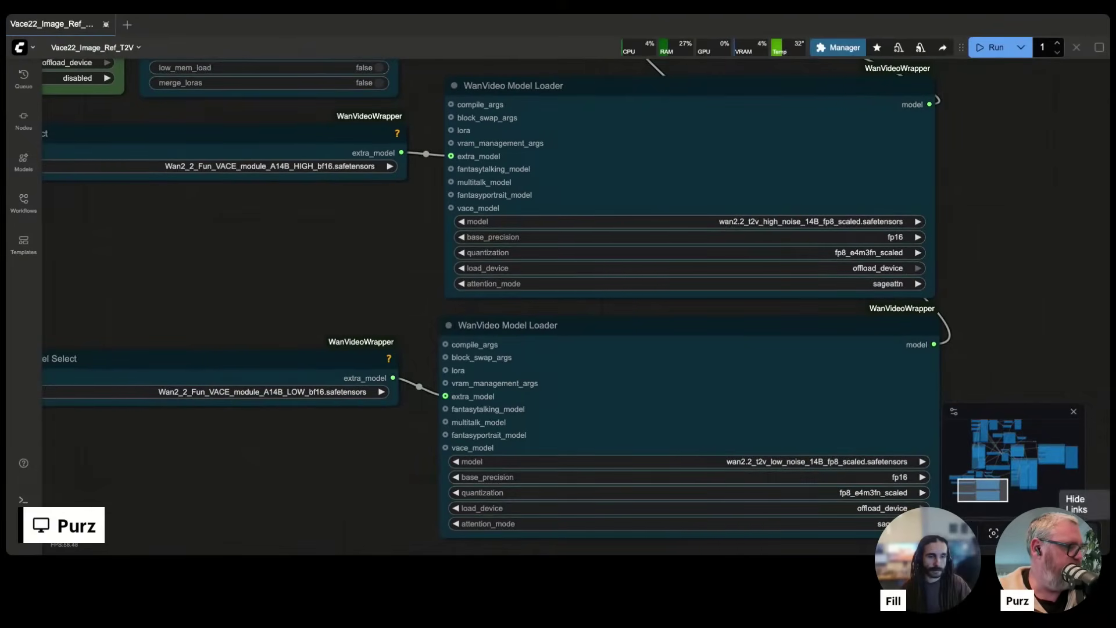
click(993, 533)
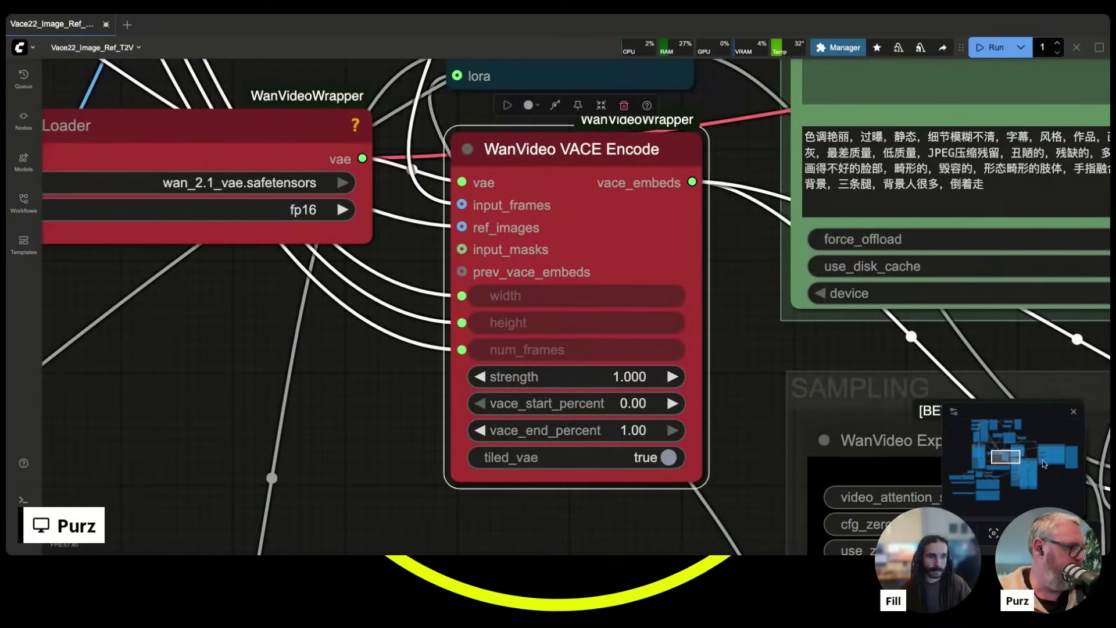
click(1073, 411)
Focus on the high-noise WanVideo Model Loader and examine its model, precision, quantization and attention settings.
drag(302, 473, 788, 275)
scroll(833, 216, down, 8)
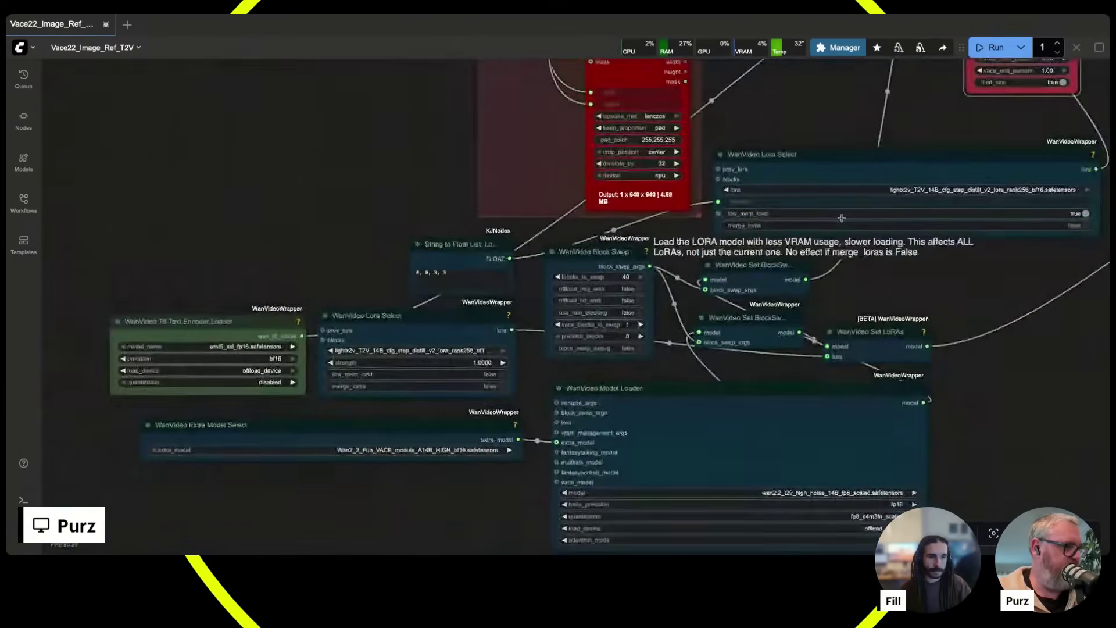
click(765, 411)
key(.)
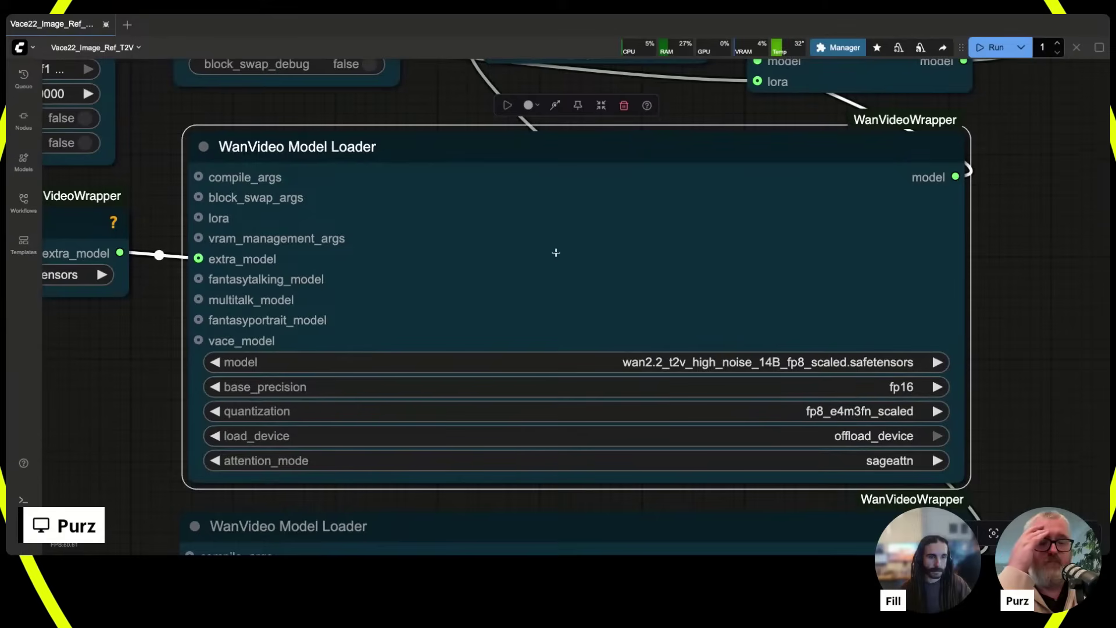
scroll(1009, 356, down, 5)
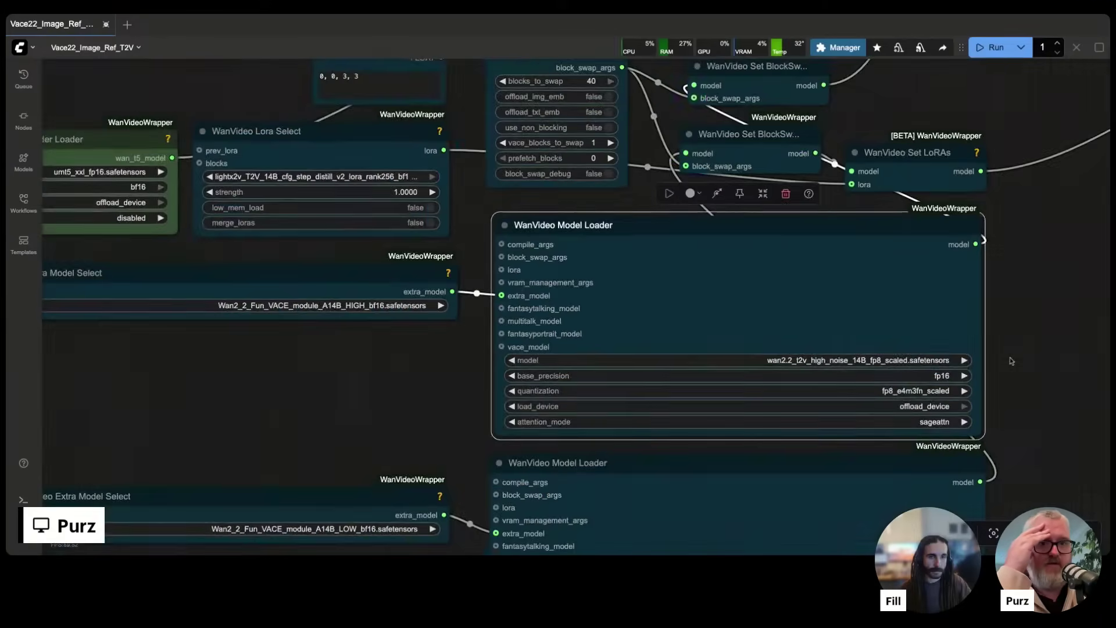
drag(1049, 368, 1034, 209)
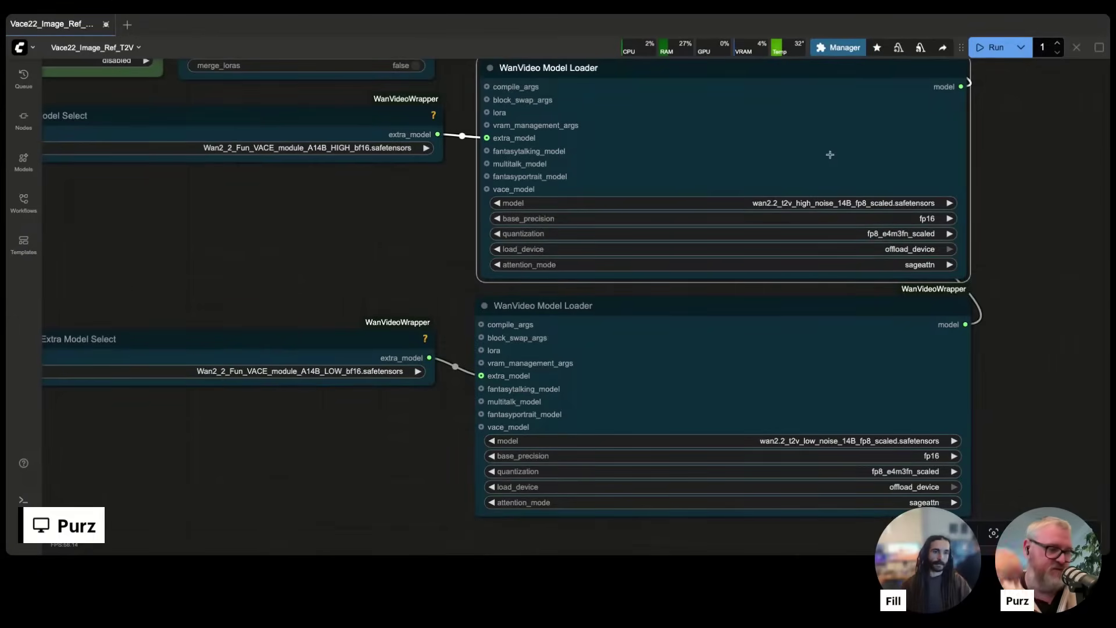
Compare the HIGH and LOW VACE module files with the high-noise and low-noise models chosen in the matching WanVideo Model Loaders.
scroll(556, 379, left, 5)
scroll(556, 378, up, 3)
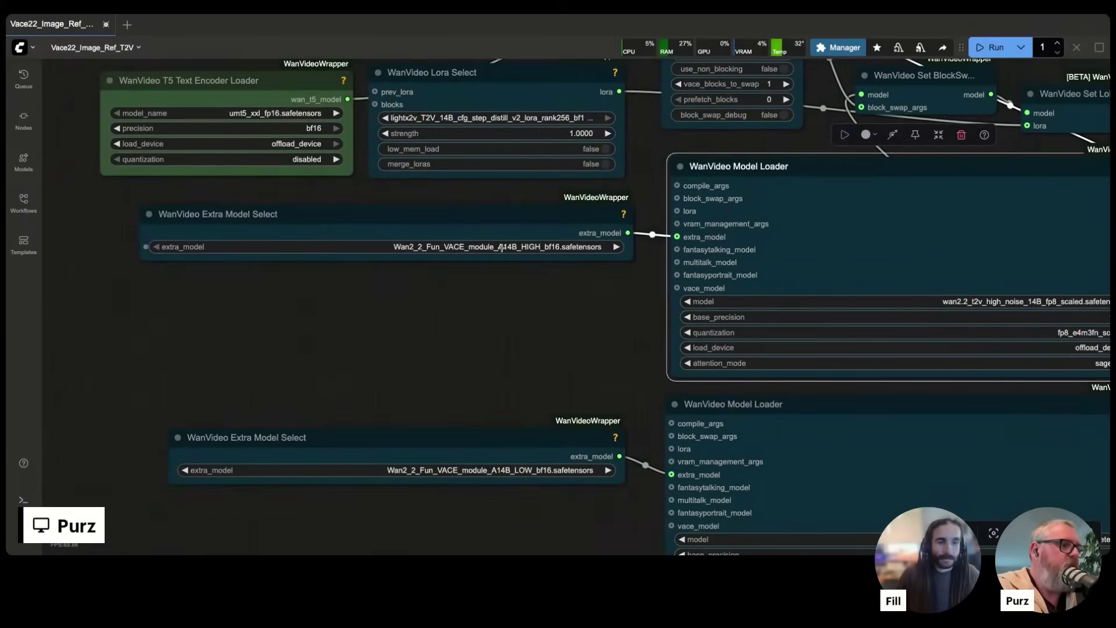
drag(589, 336, 459, 296)
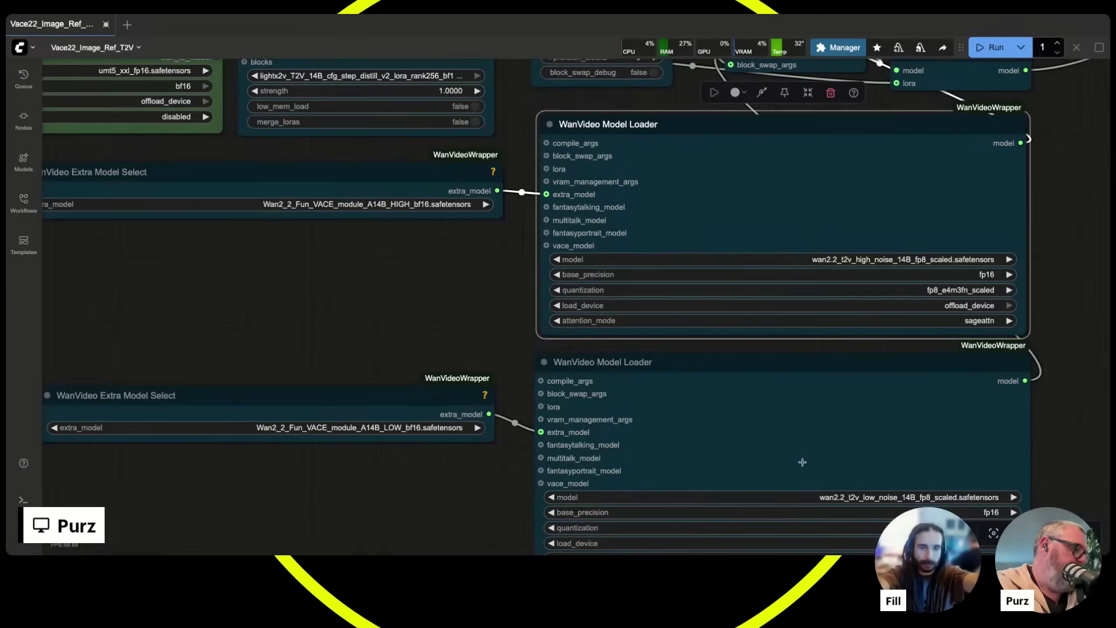
scroll(861, 240, up, 5)
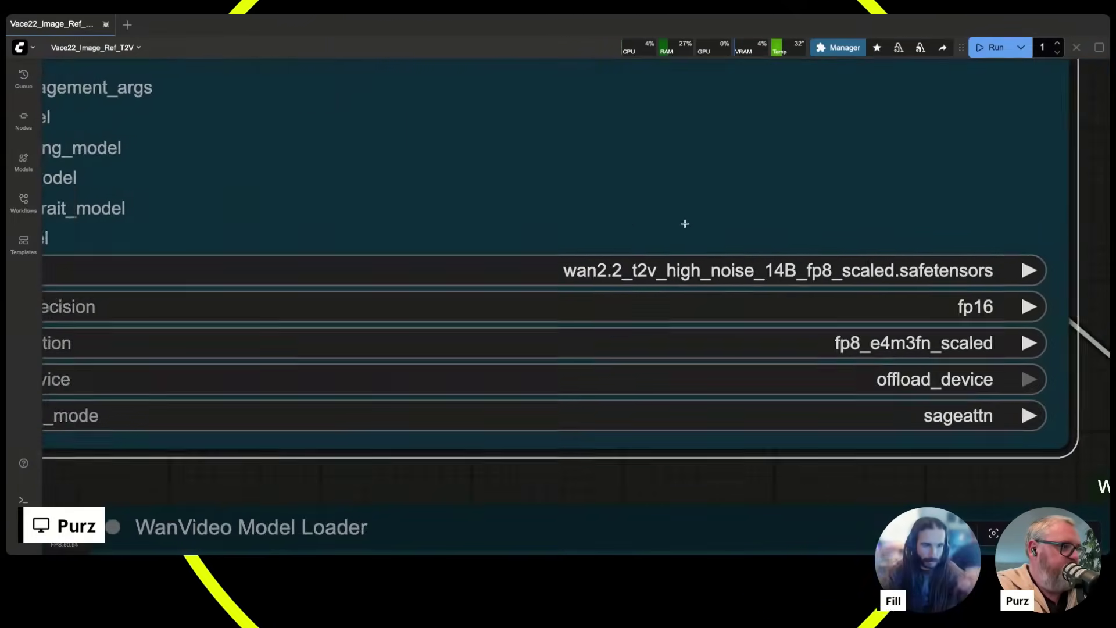
scroll(710, 224, down, 5)
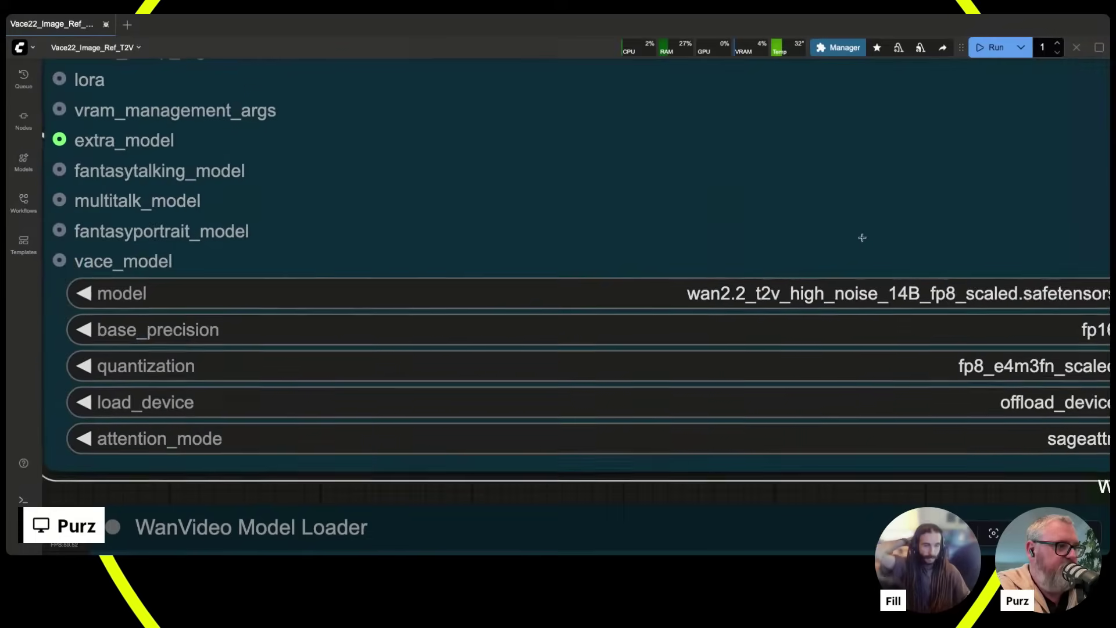
scroll(391, 220, left, 6)
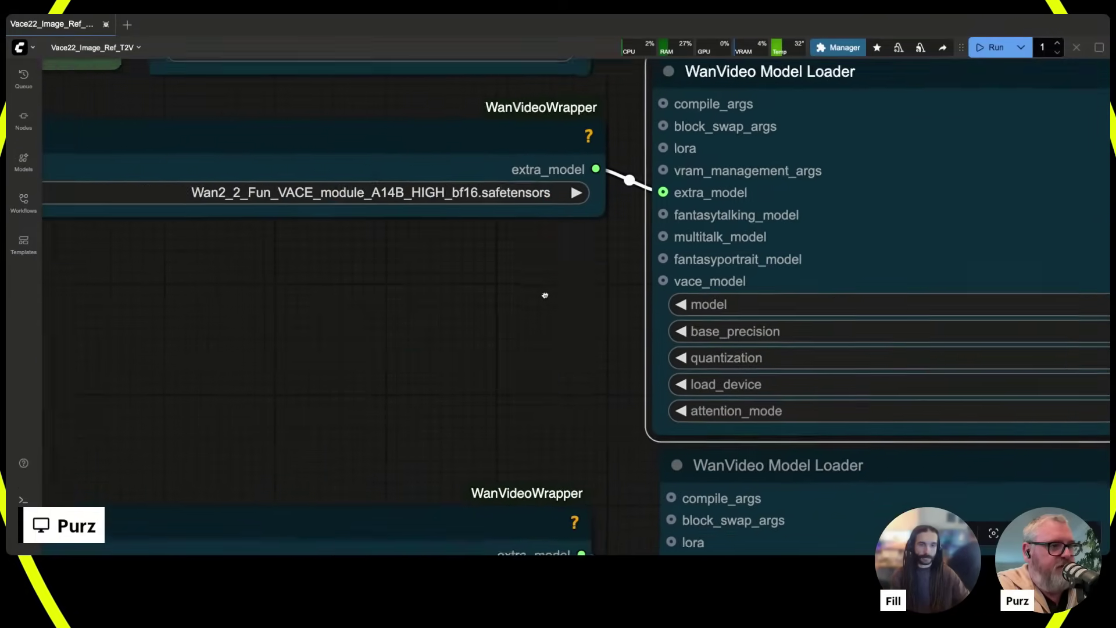
scroll(376, 256, up, 5)
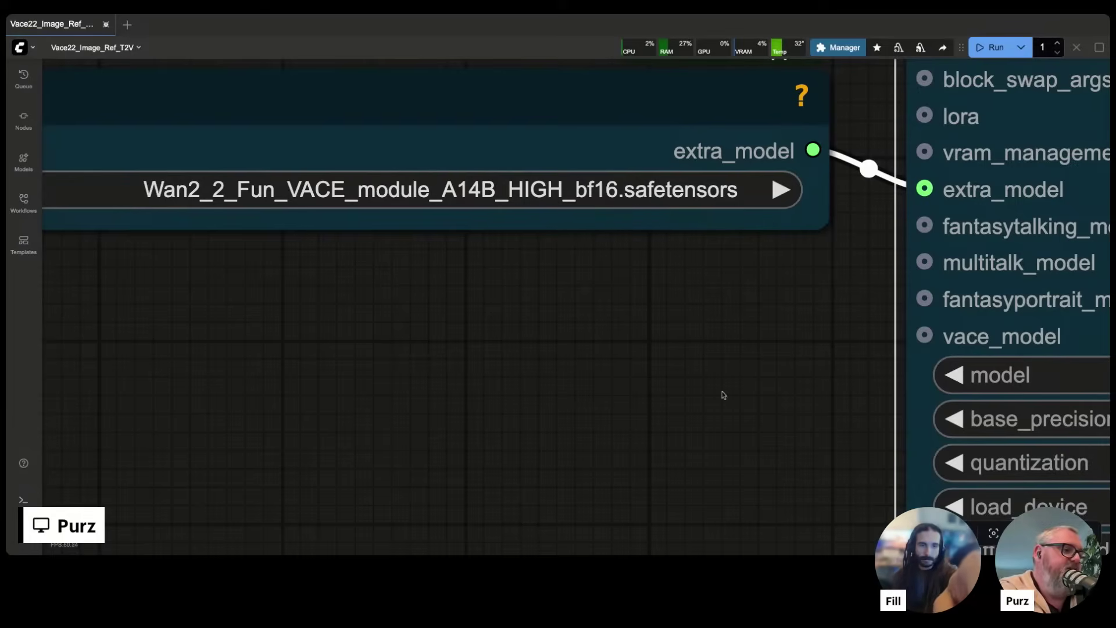
scroll(723, 394, up, 5)
scroll(655, 97, down, 2)
scroll(511, 103, down, 5)
scroll(512, 104, down, 4)
scroll(511, 104, up, 5)
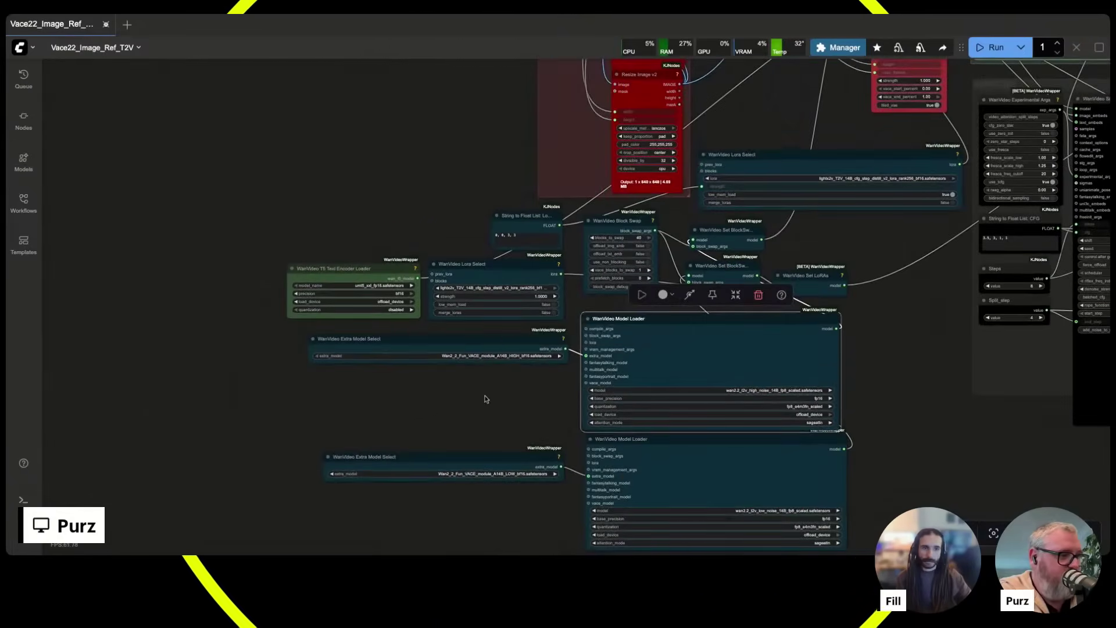
Examine the WanVideo T5 Text Encoder Loader, search the Model Manager for "umt" to find its encoder model, and close the manager.
scroll(486, 399, up, 5)
scroll(335, 180, up, 3)
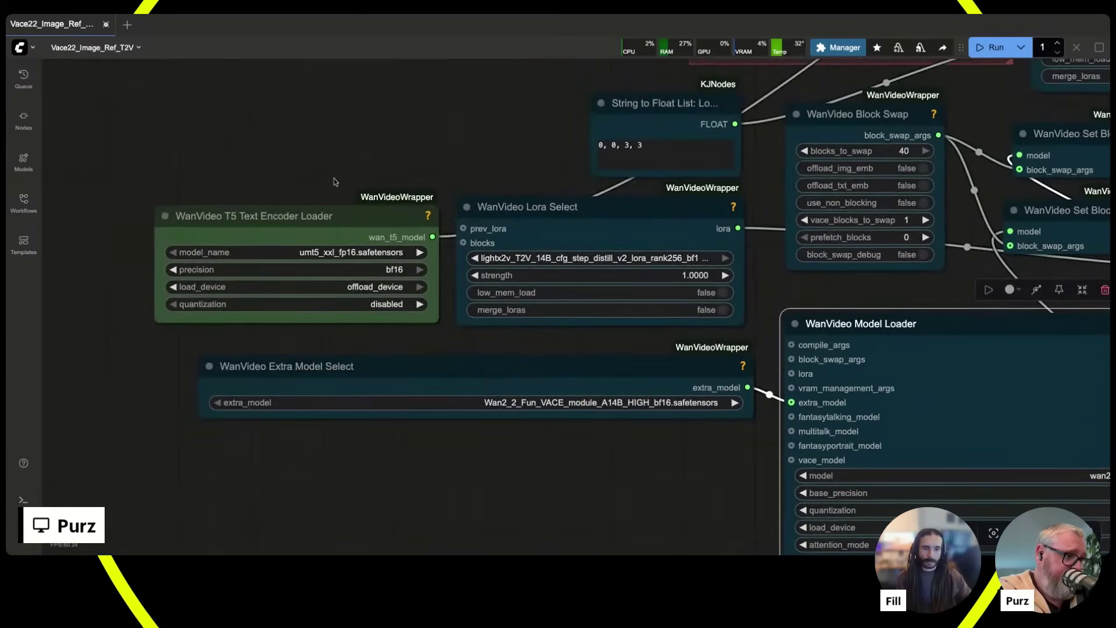
scroll(333, 178, up, 3)
scroll(333, 178, down, 2)
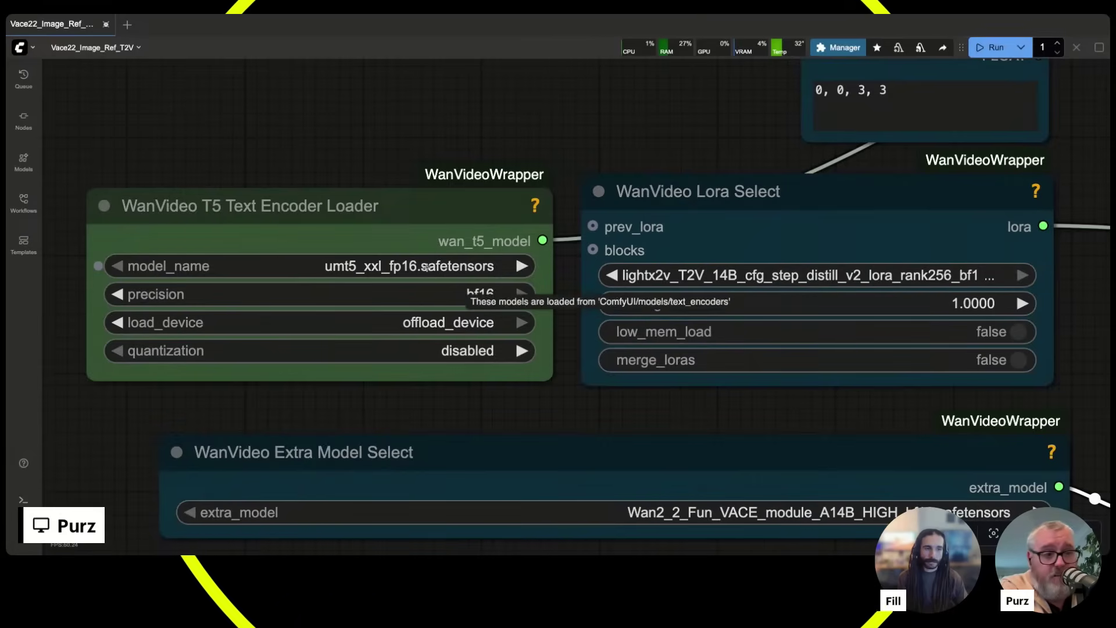
click(834, 45)
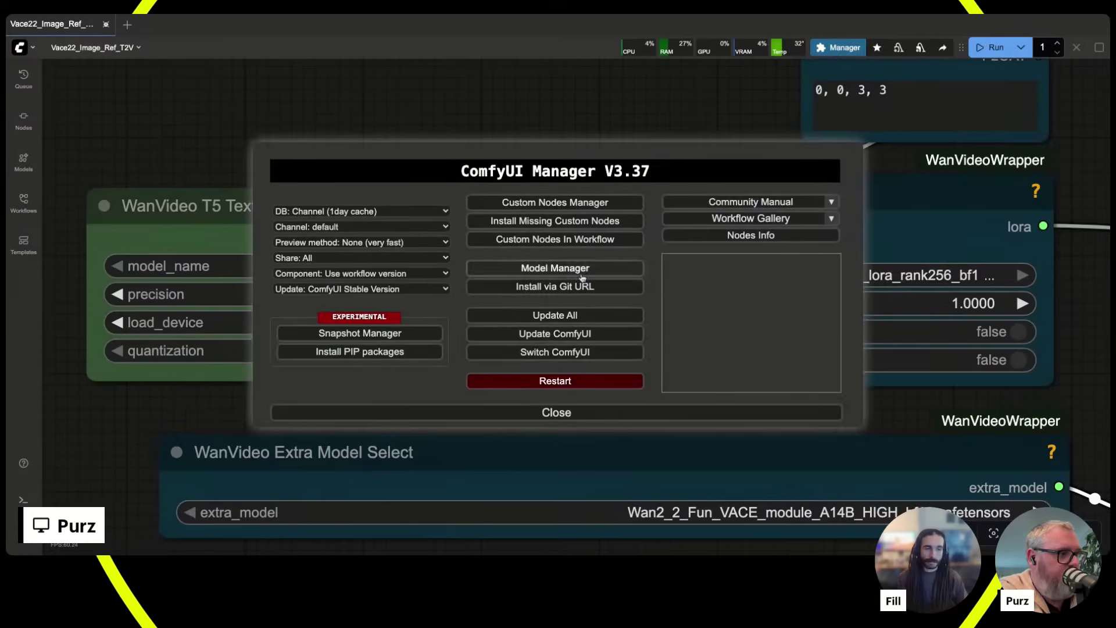
click(546, 272)
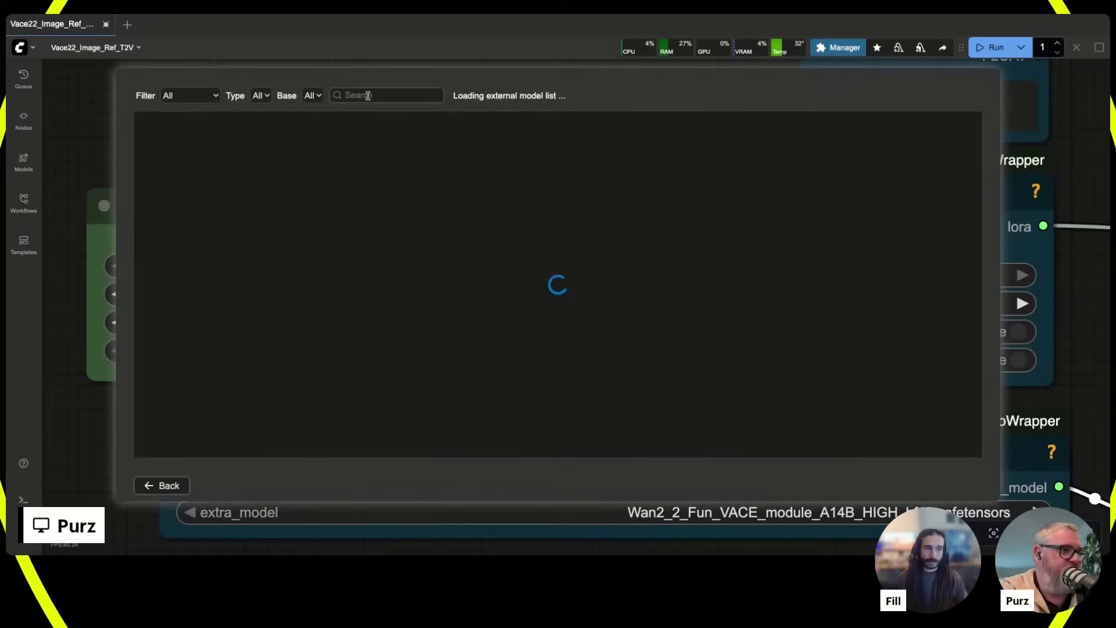
text(umt)
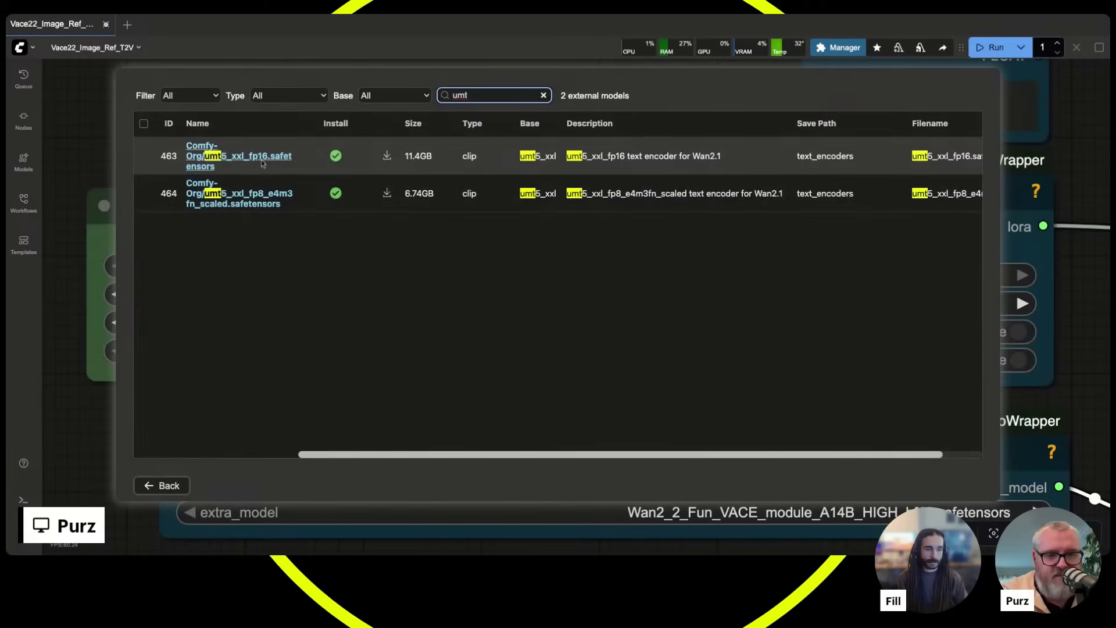
click(132, 473)
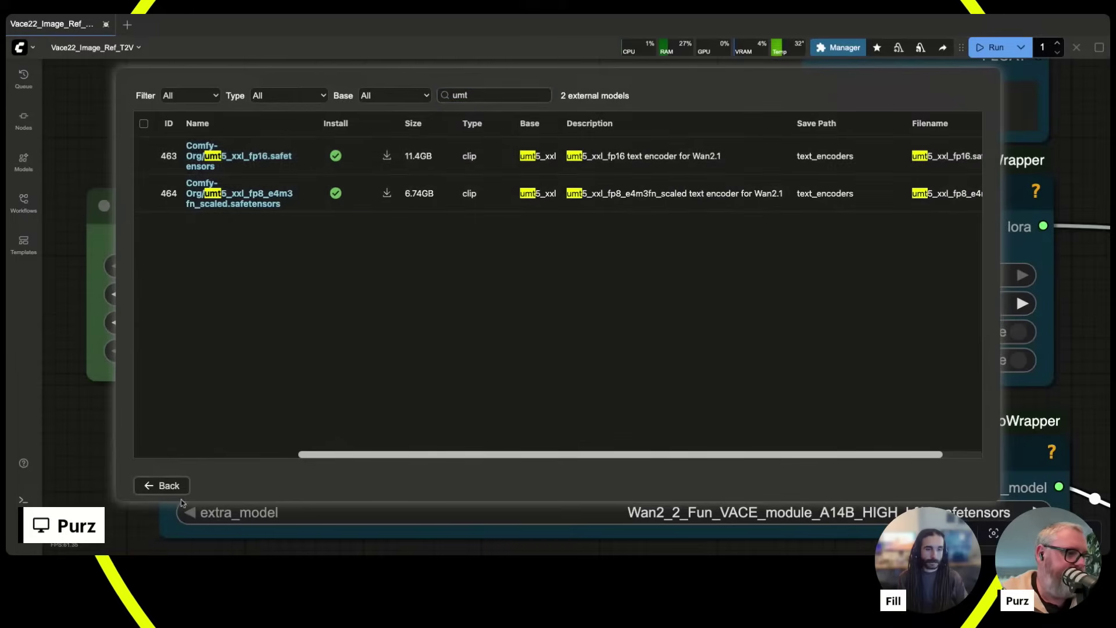
click(169, 485)
click(557, 412)
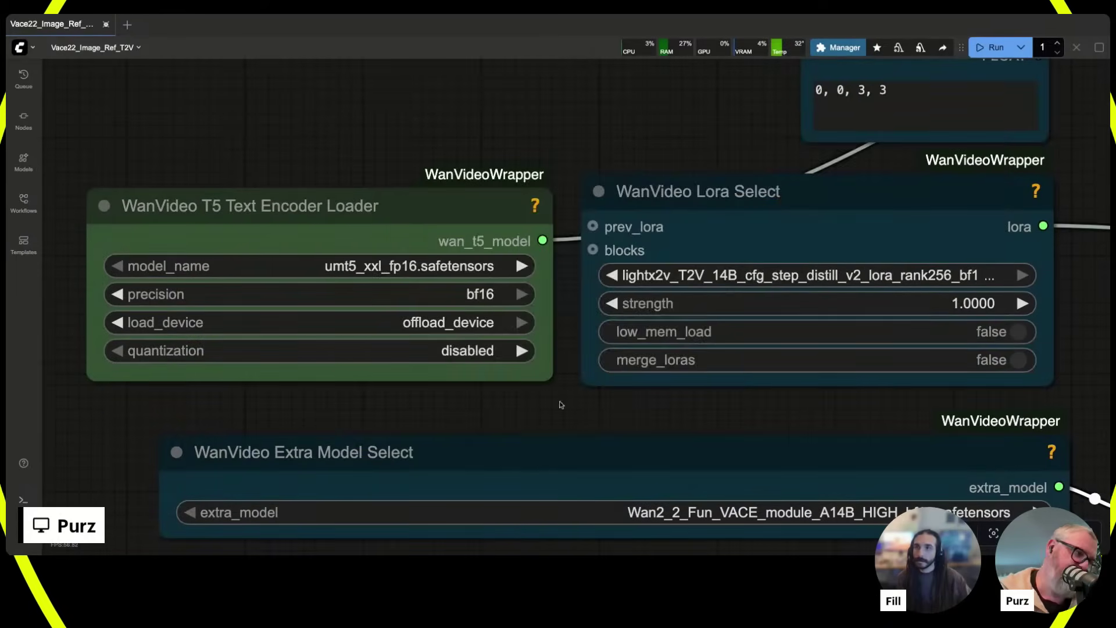
Select the WanVideo Block Swap node and examine its settings and the two Set BlockSwap nodes it feeds.
scroll(515, 383, up, 3)
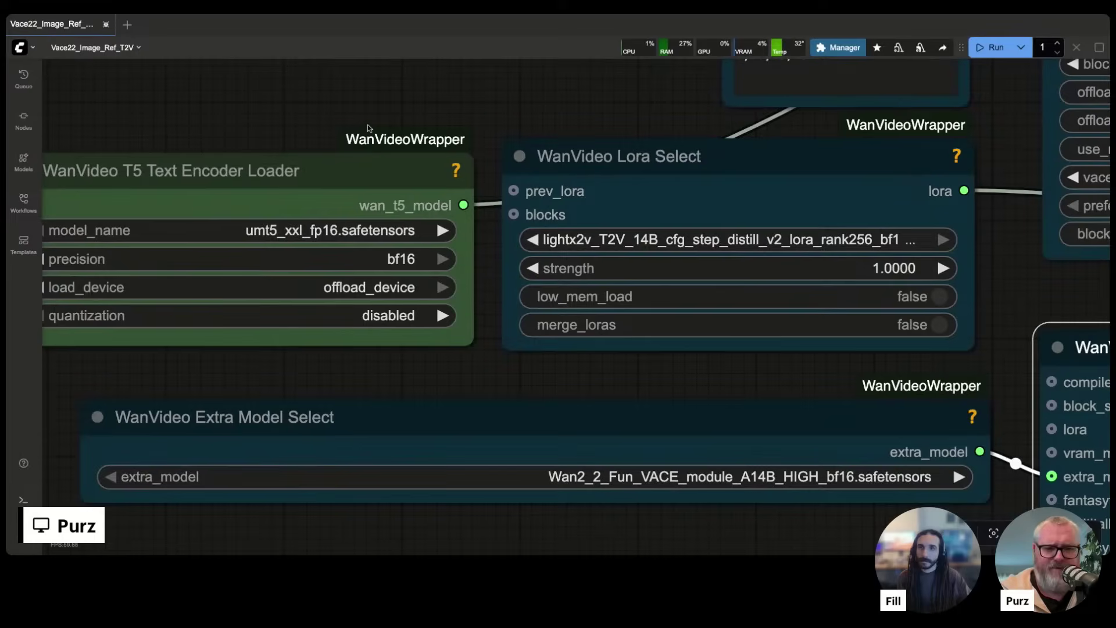
drag(368, 124, 190, 289)
scroll(190, 289, down, 4)
drag(323, 245, 192, 180)
click(530, 180)
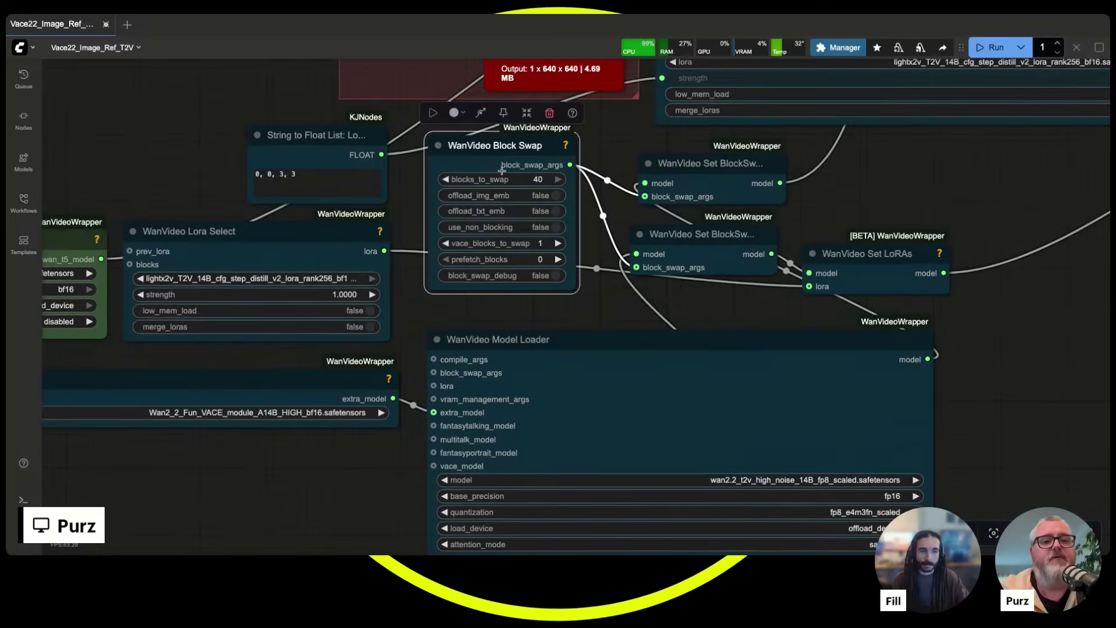
drag(615, 132, 565, 308)
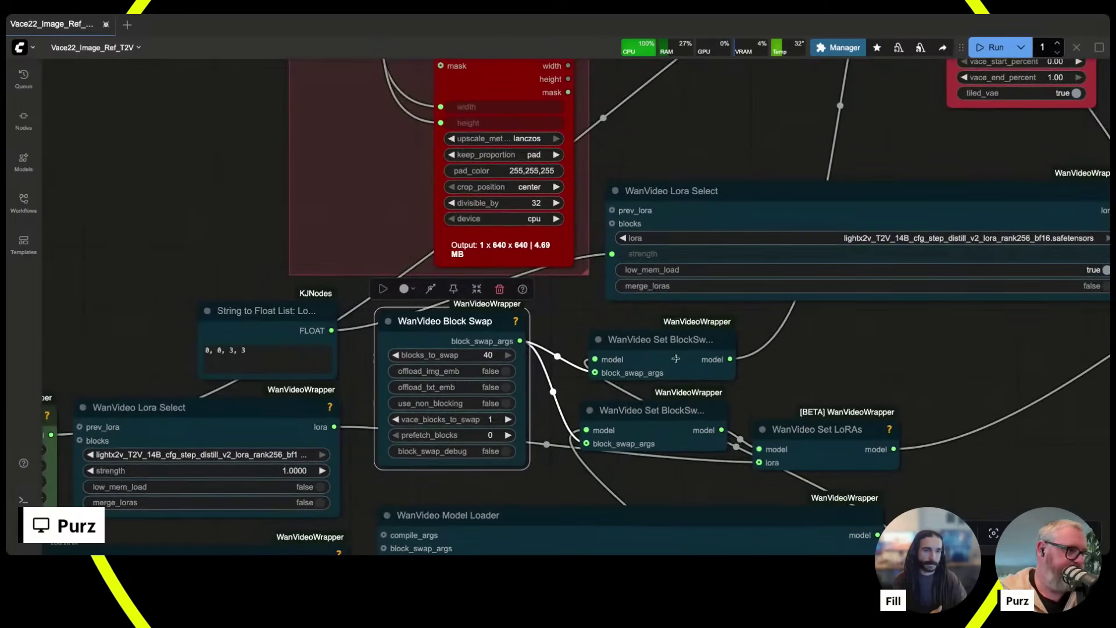
drag(724, 144, 510, 109)
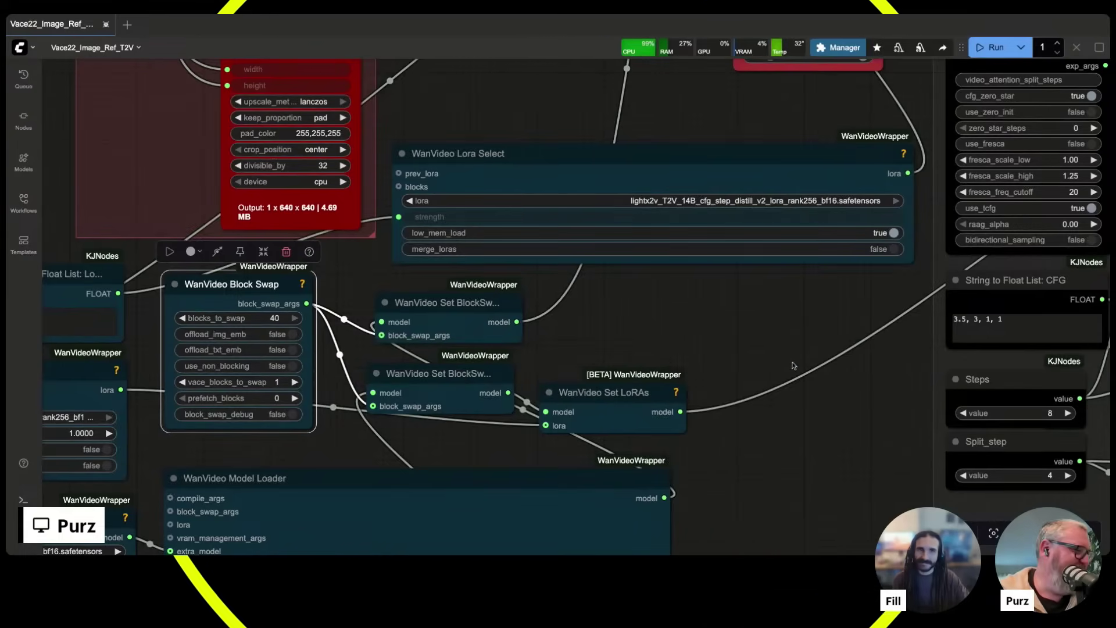
Trace the nodes around WanVideo VACE Encode and select the WanVideo Lora Select below it to examine its lora and low_mem_load settings.
drag(820, 359, 799, 91)
drag(780, 305, 841, 180)
scroll(841, 180, up, 1)
scroll(841, 180, down, 9)
scroll(832, 227, up, 10)
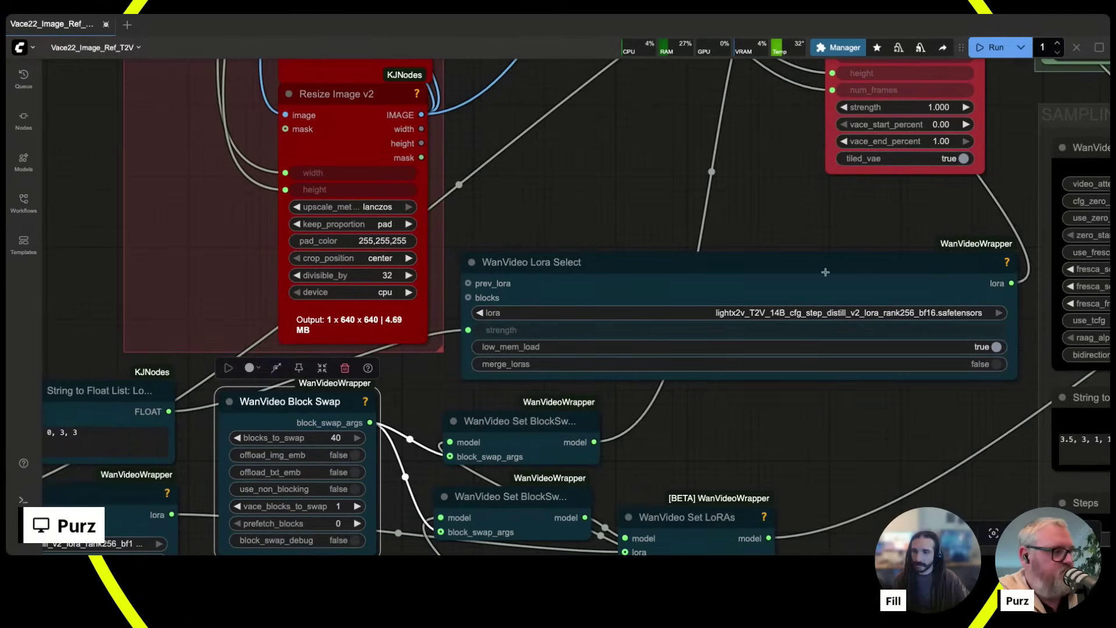
drag(815, 224, 632, 236)
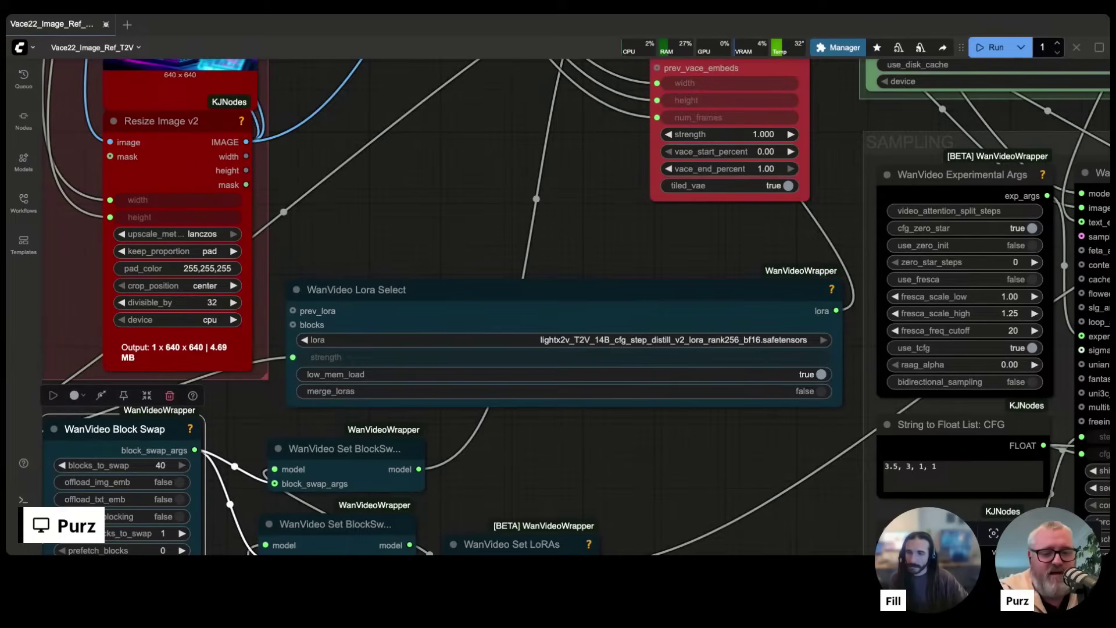
drag(643, 258, 405, 408)
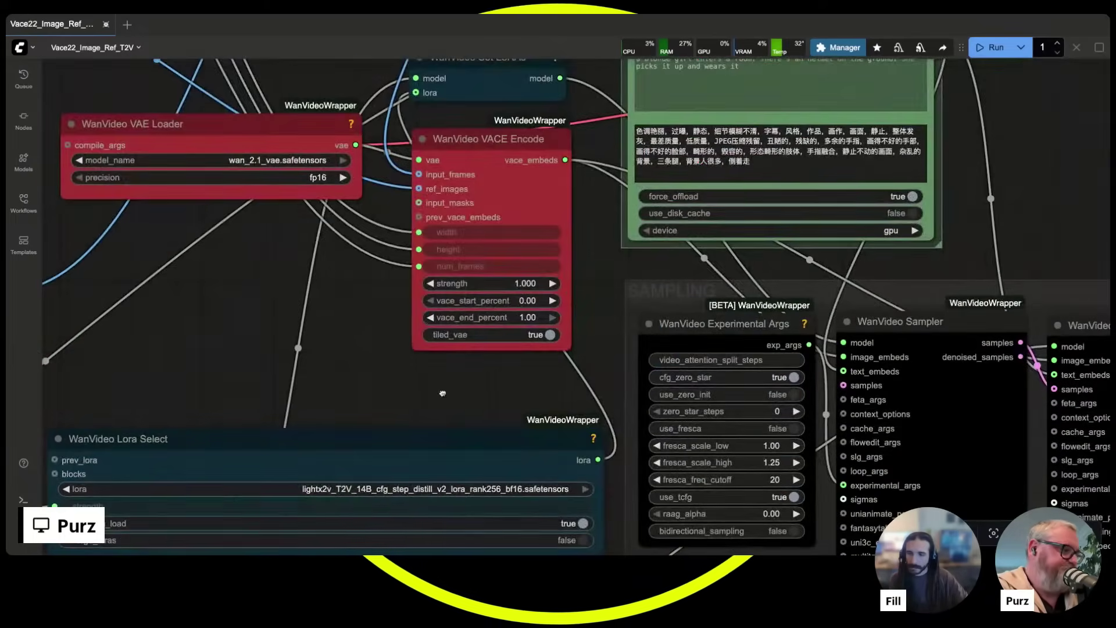
scroll(343, 250, right, 2)
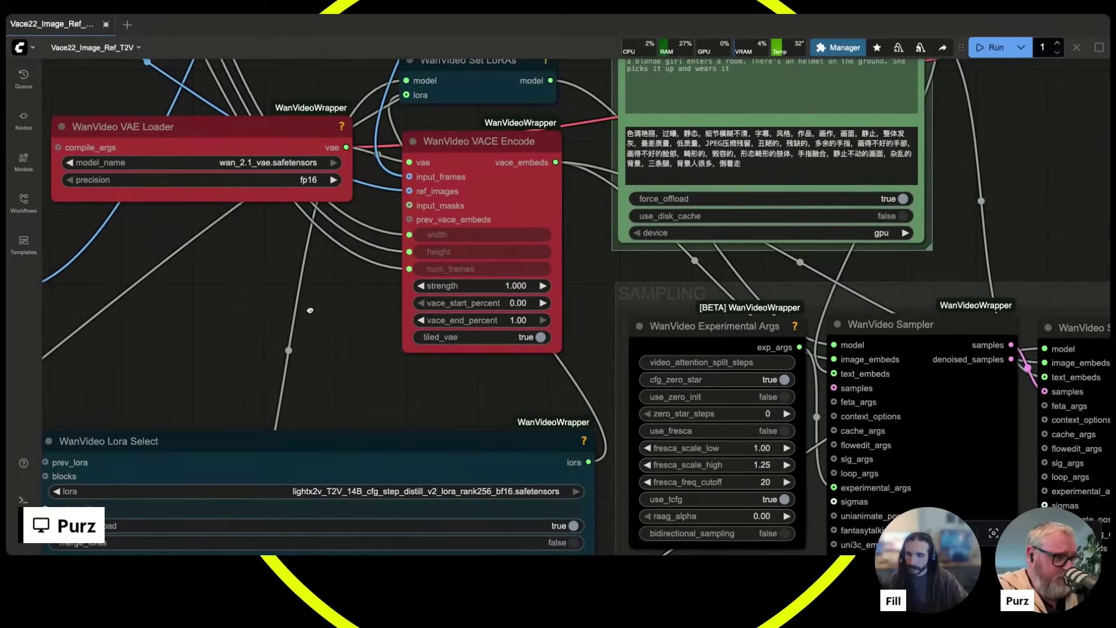
scroll(316, 312, down, 8)
scroll(316, 312, left, 4)
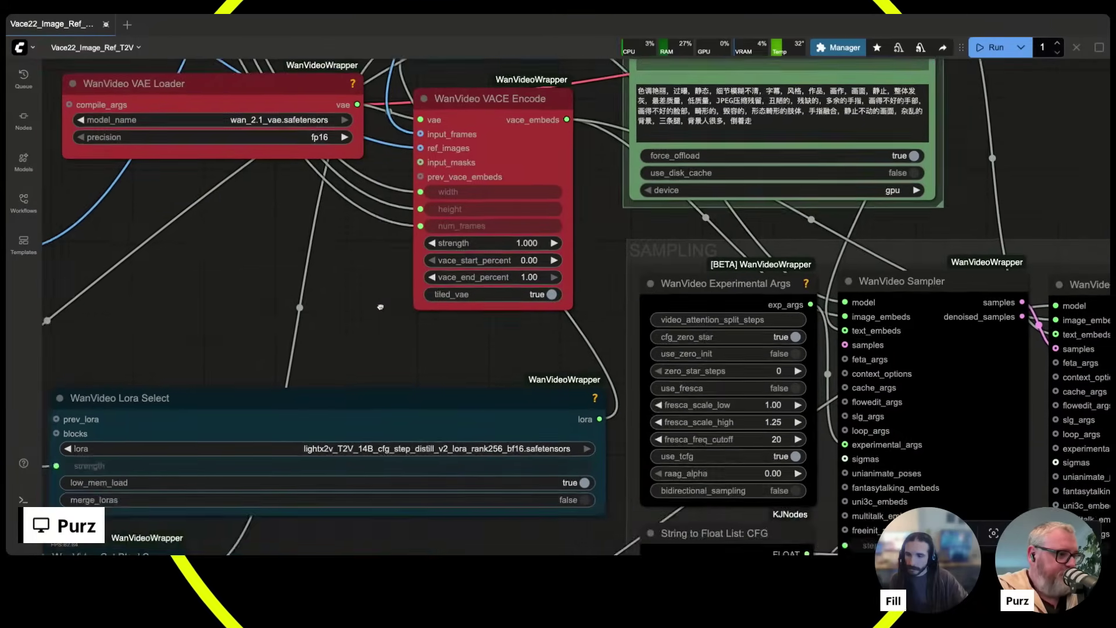
click(437, 212)
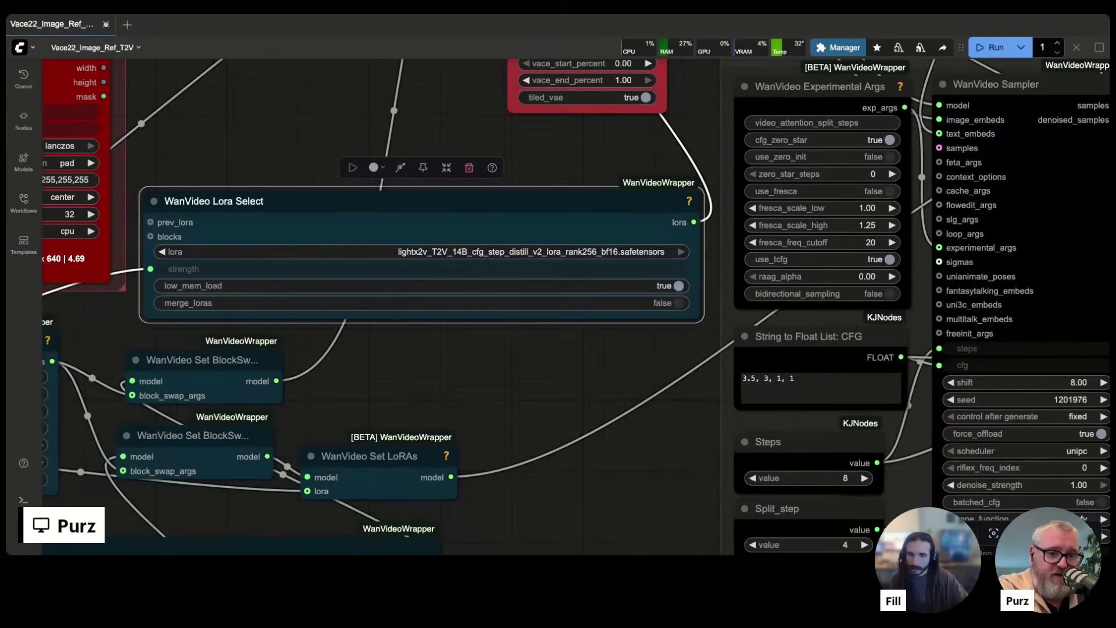
Examine the prompts and offload settings of WanVideo TextEncode and view its device options, keeping gpu.
scroll(644, 136, down, 5)
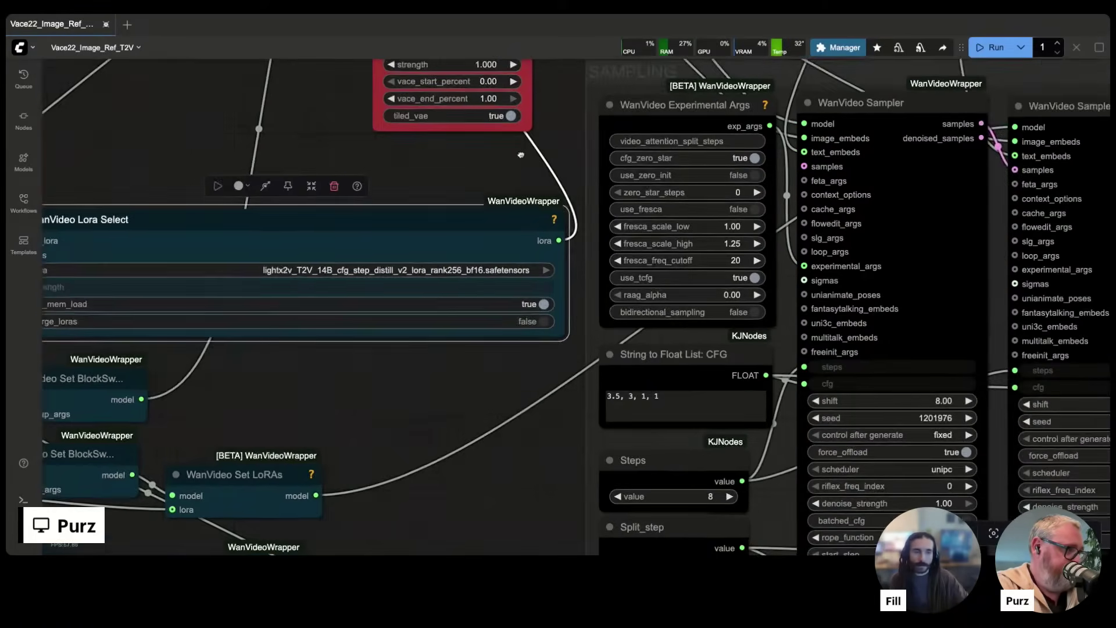
drag(541, 145, 447, 395)
scroll(584, 101, up, 4)
scroll(584, 101, up, 2)
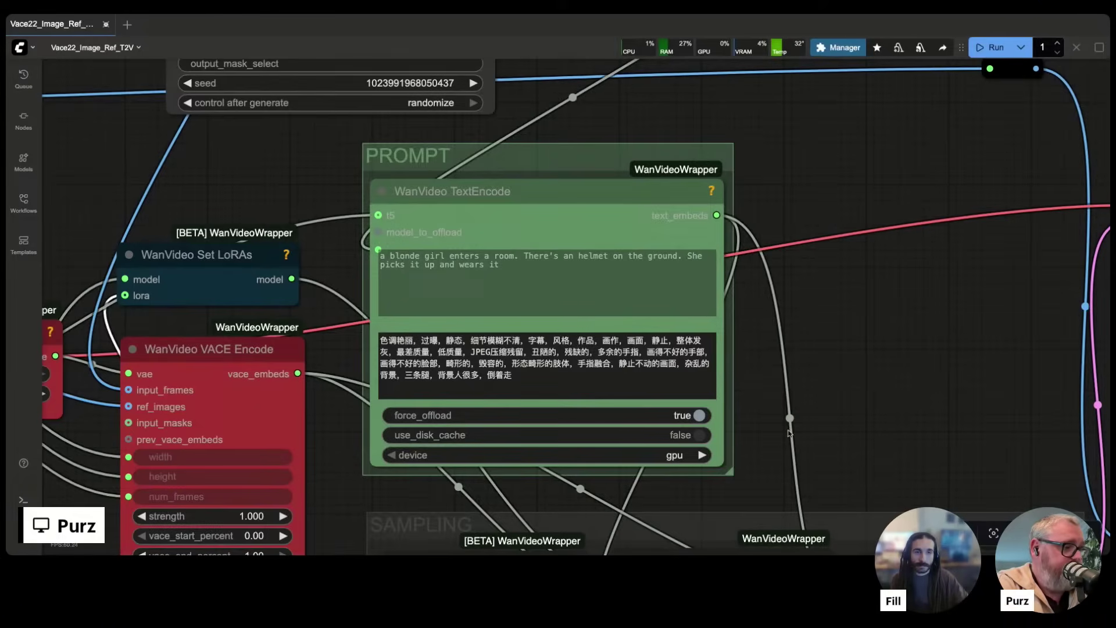
drag(854, 414, 860, 309)
scroll(633, 378, up, 10)
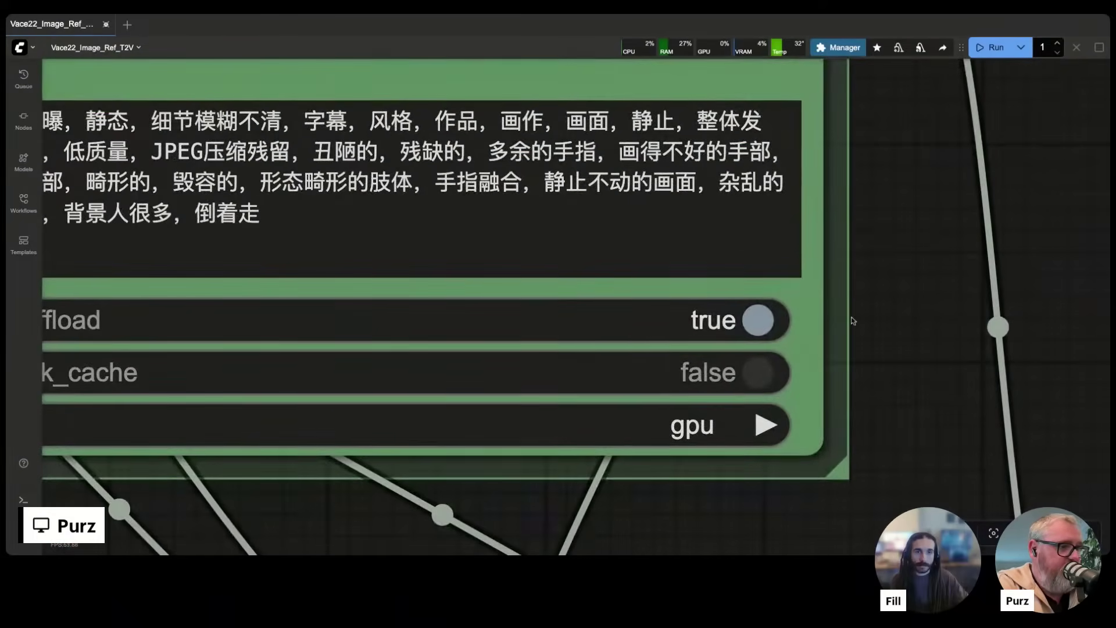
click(709, 428)
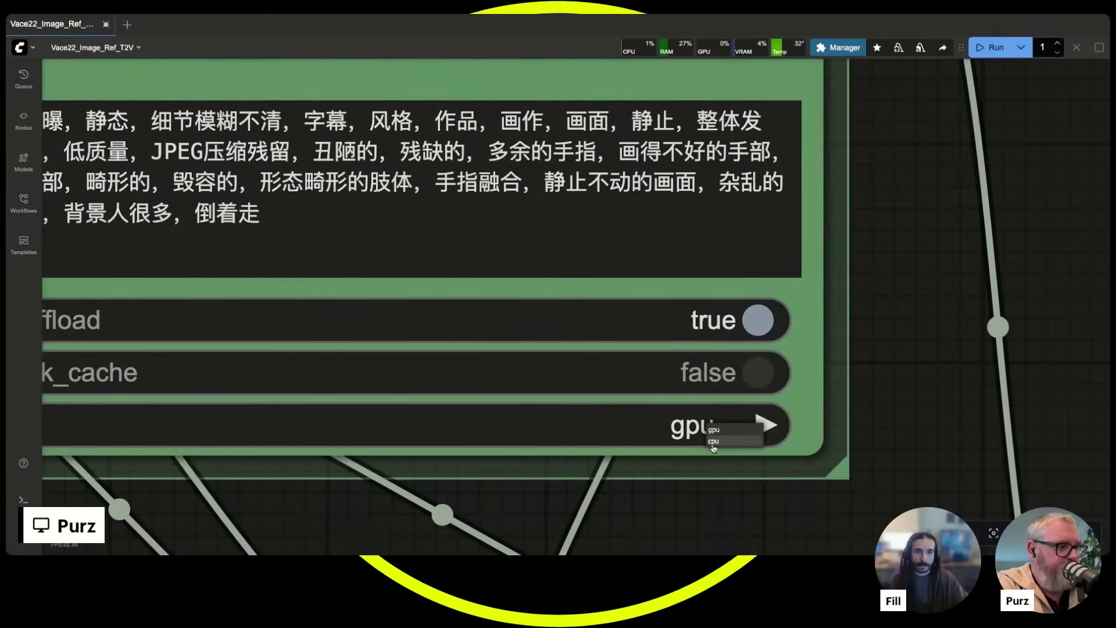
drag(639, 494, 799, 449)
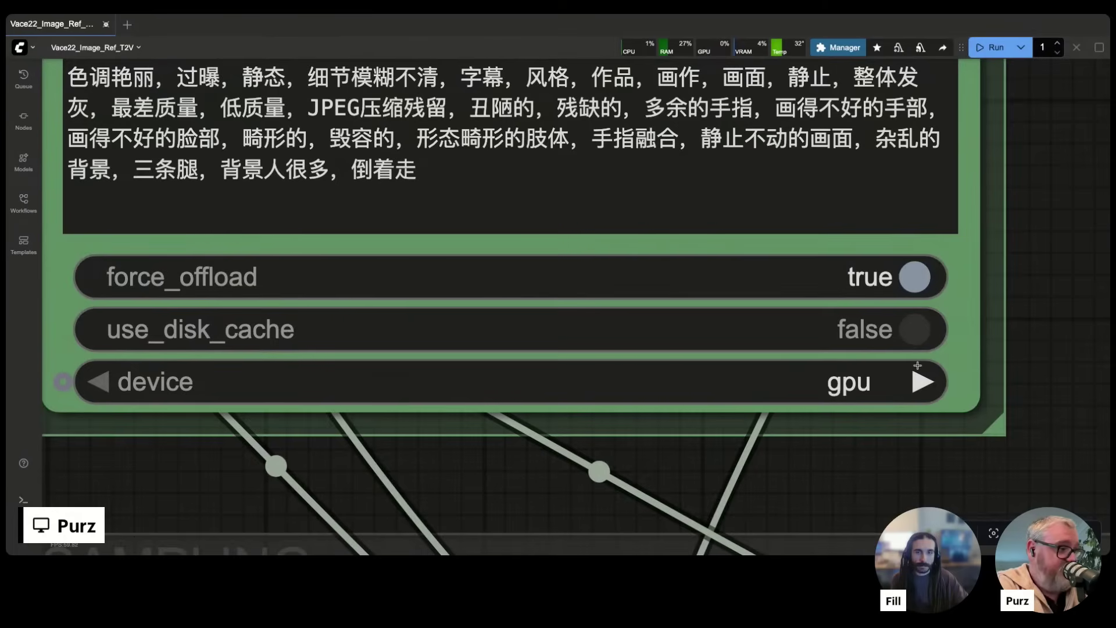
Move the second WanVideo Sampler slightly up and examine the inputs and settings of both samplers in the SAMPLING group.
scroll(969, 342, down, 10)
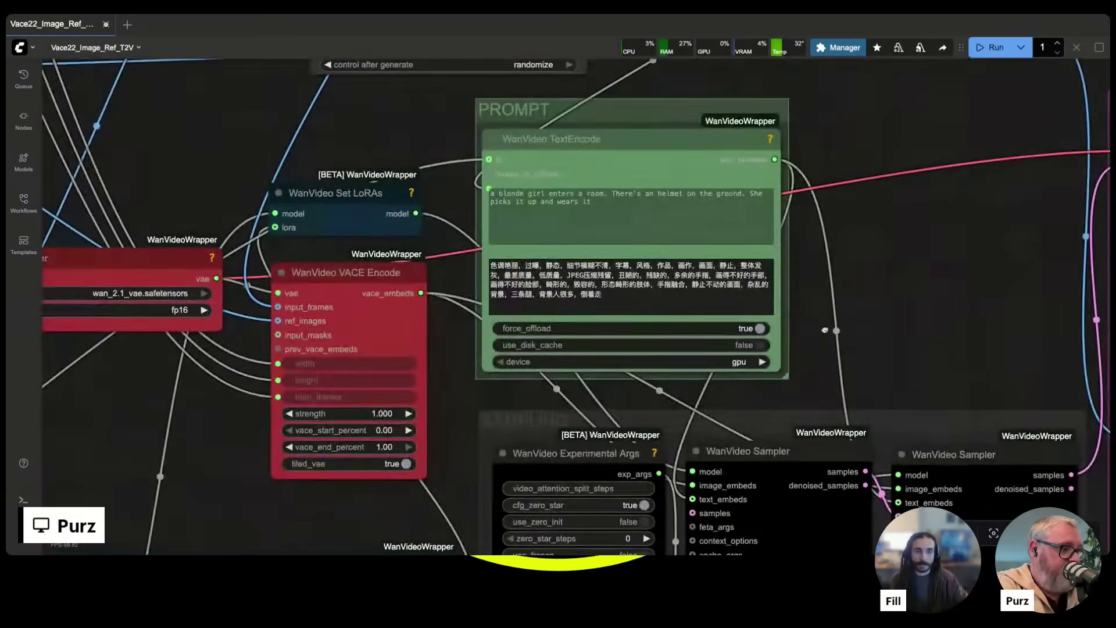
drag(824, 329, 753, 259)
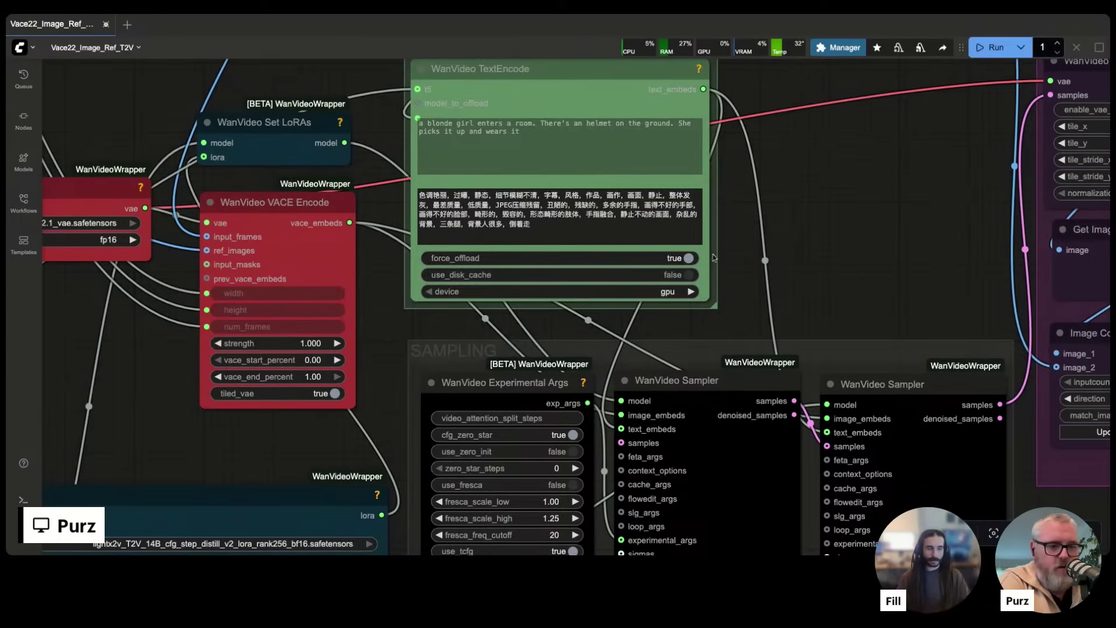
drag(788, 258, 622, 245)
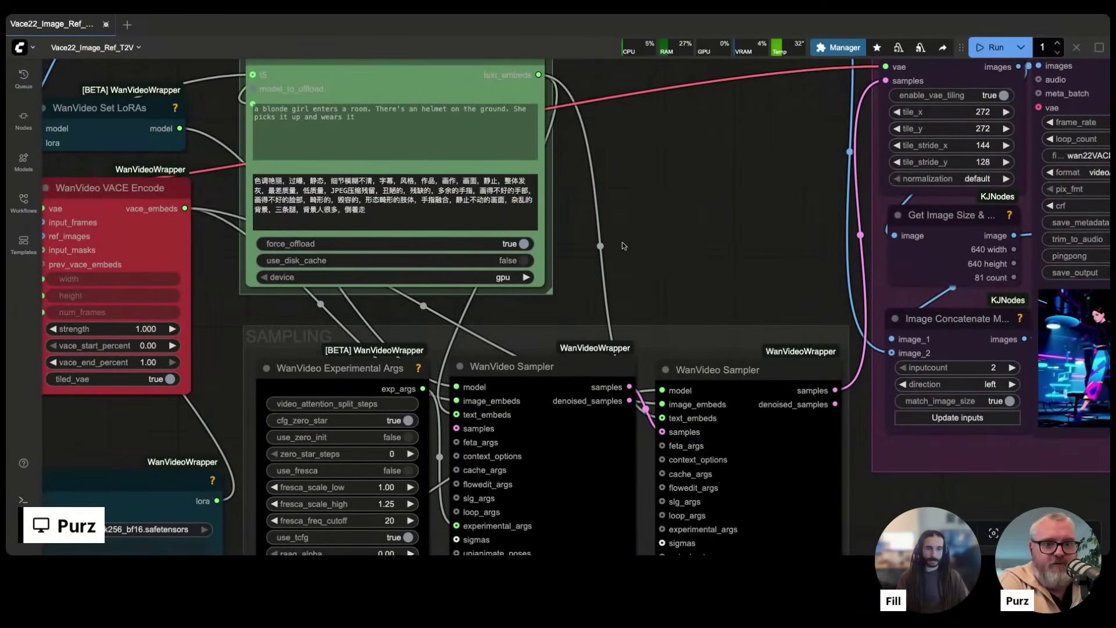
scroll(709, 232, down, 5)
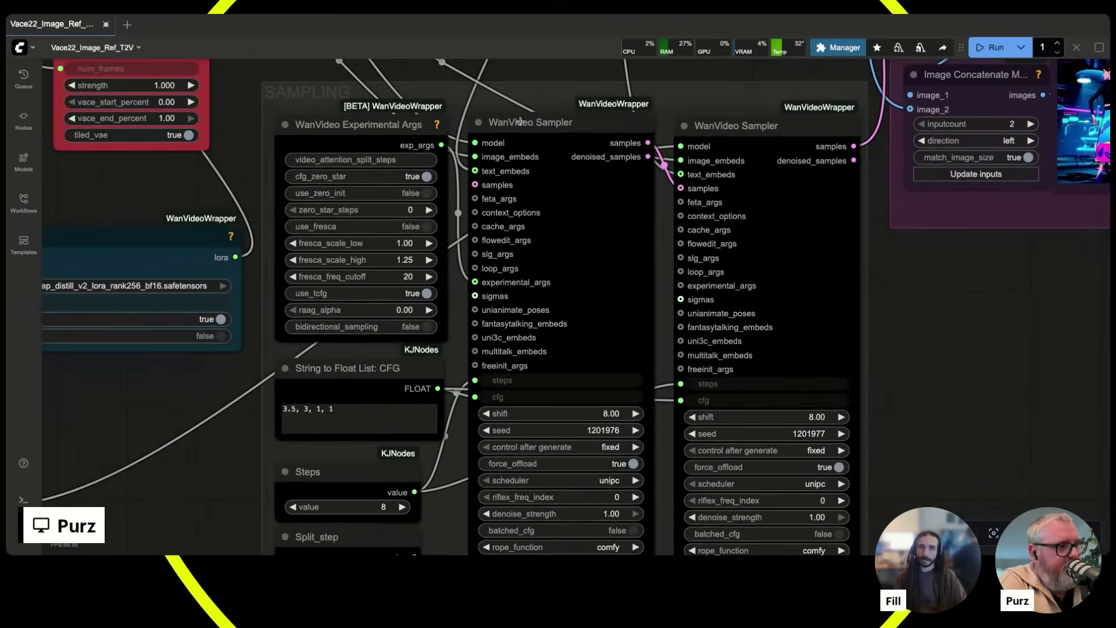
click(637, 113)
drag(744, 125, 744, 115)
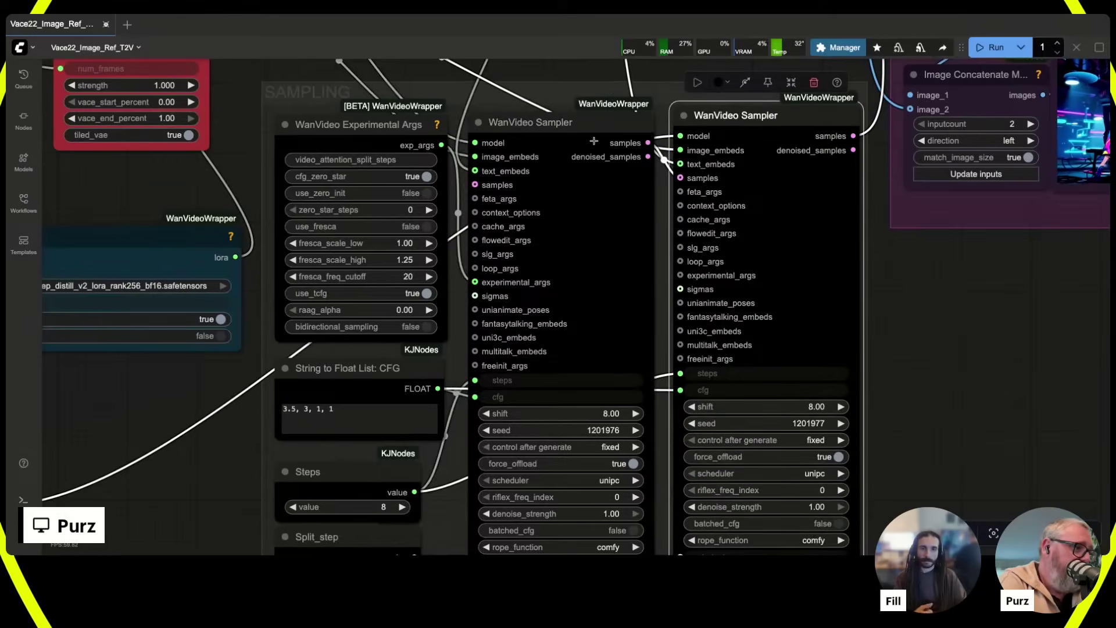
drag(903, 447, 838, 266)
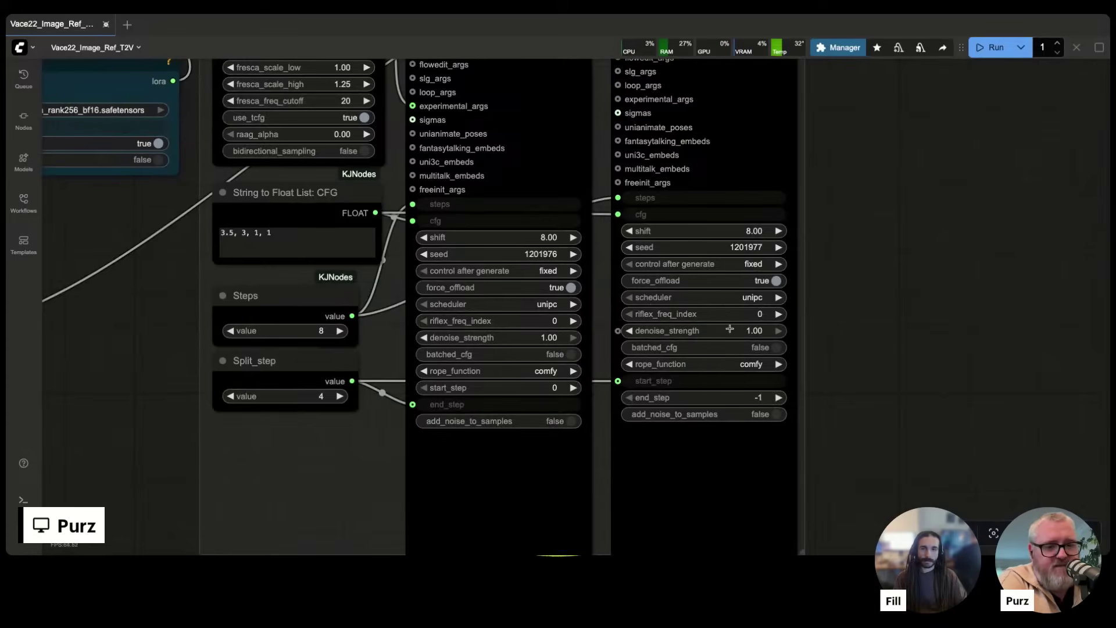
Examine the String to Float List: CFG, Steps and Split_step nodes and trace how they feed the two samplers.
drag(167, 232, 162, 350)
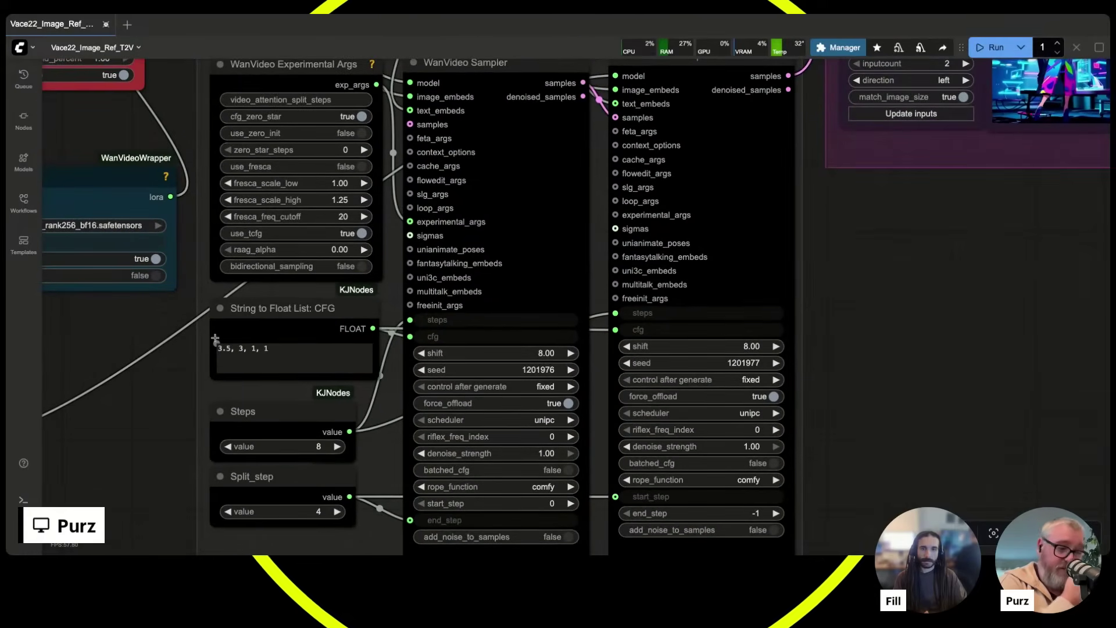
click(276, 417)
click(287, 512)
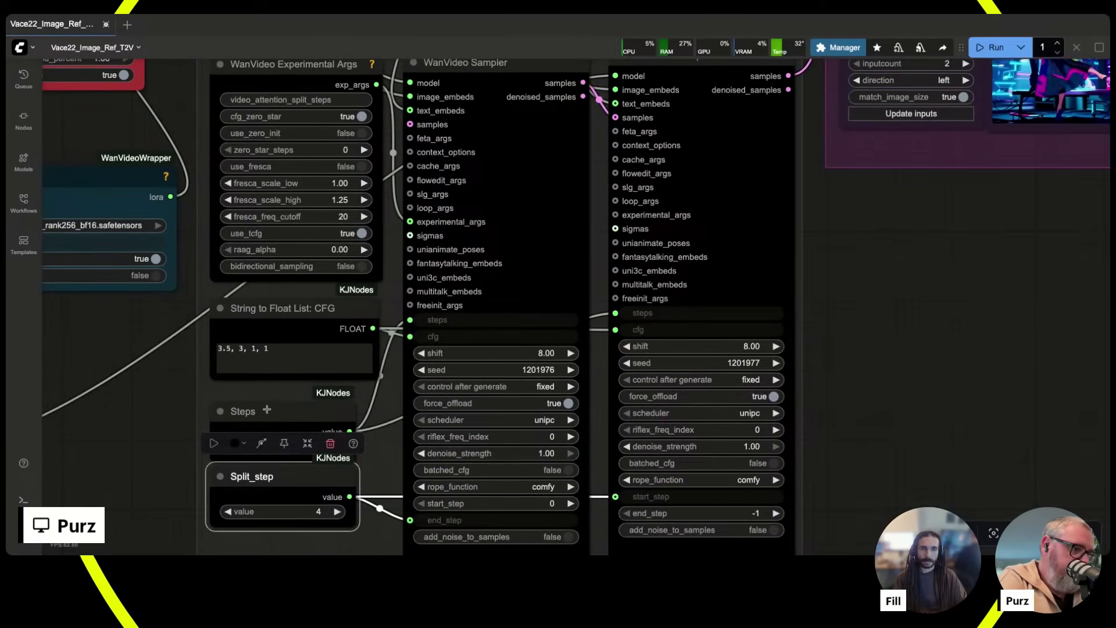
click(242, 391)
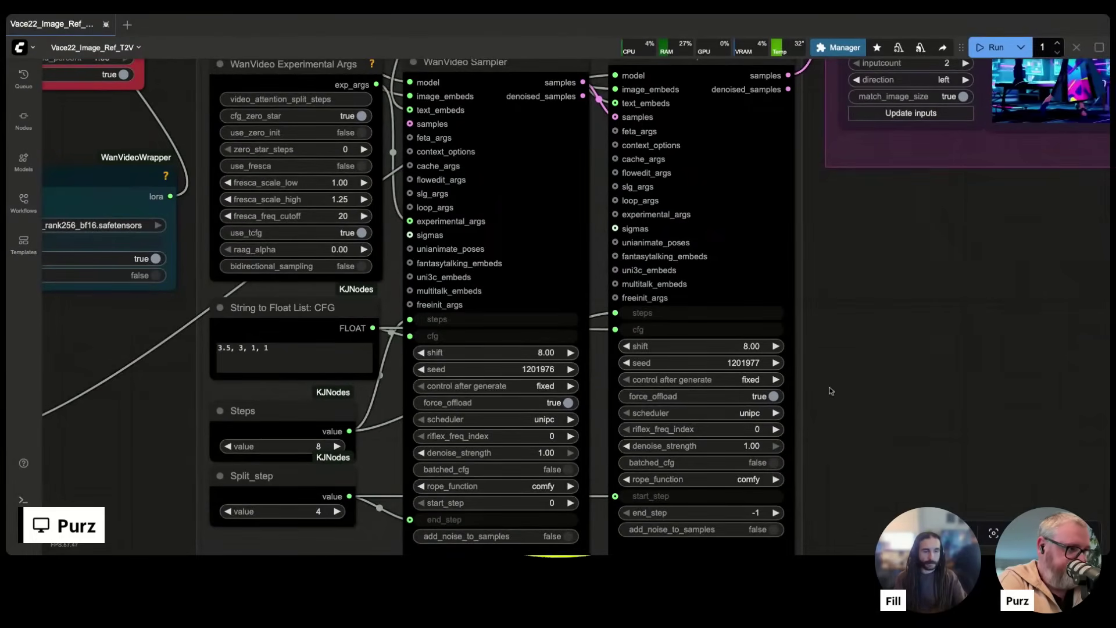
drag(869, 388, 794, 284)
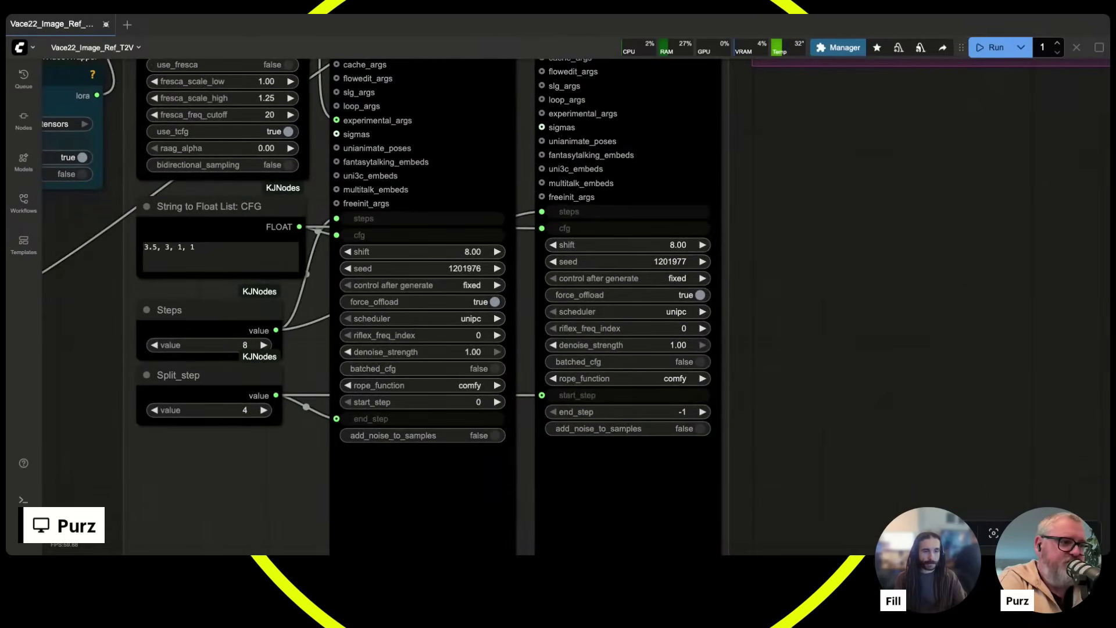
Examine the WanVideo Decode and Video Combine nodes of the OUTPUT group and the resulting video previews.
drag(823, 226, 540, 527)
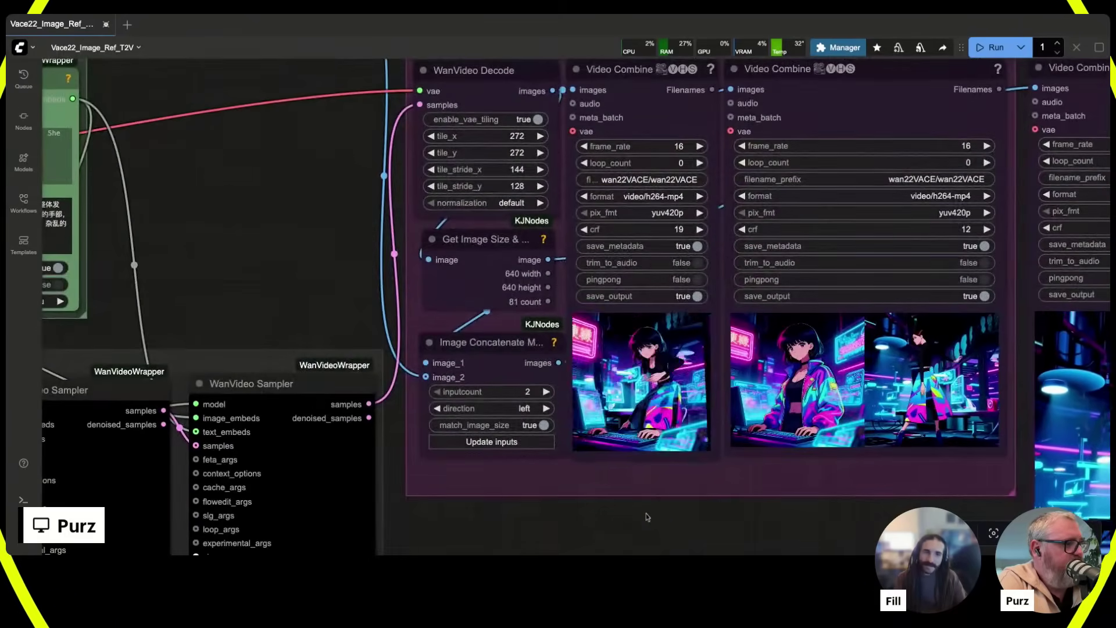
scroll(646, 516, down, 3)
scroll(723, 515, right, 3)
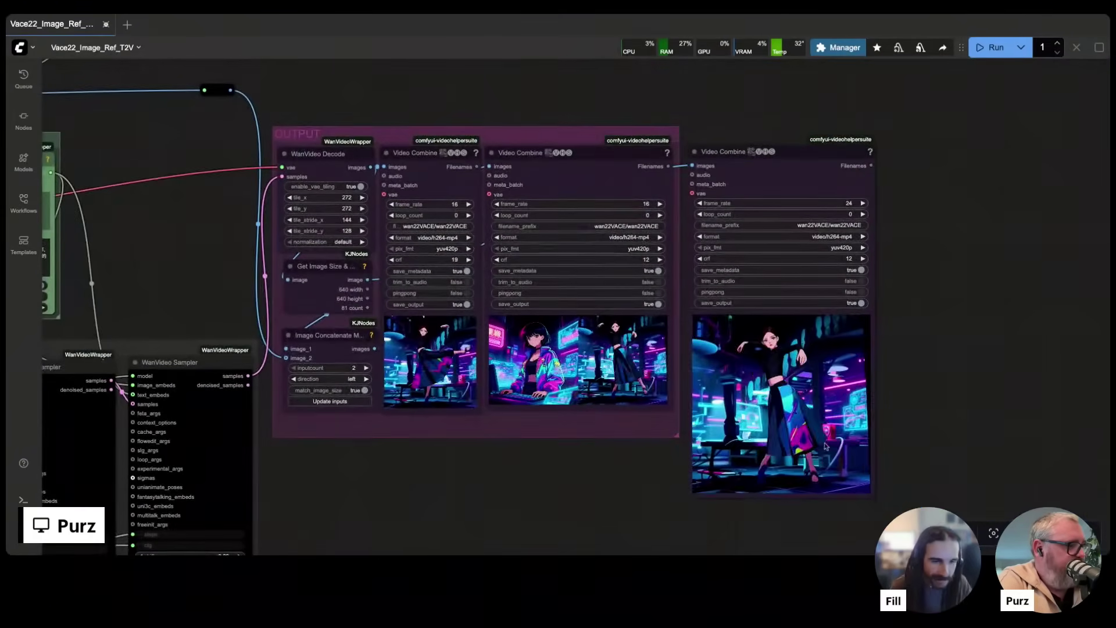
scroll(800, 436, up, 5)
scroll(958, 309, down, 3)
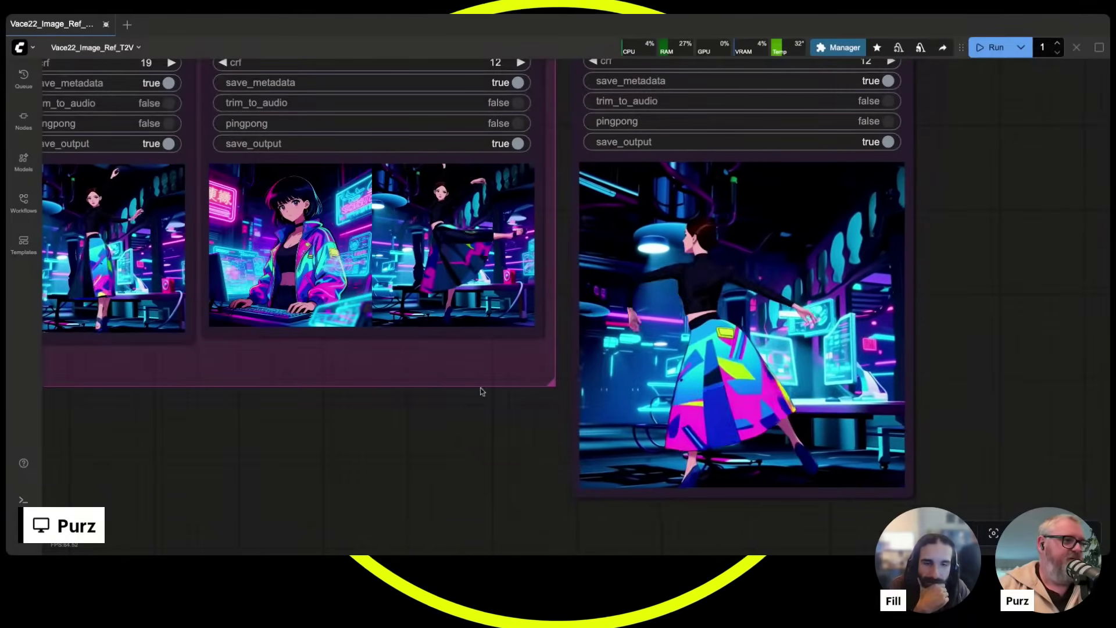
scroll(261, 424, down, 5)
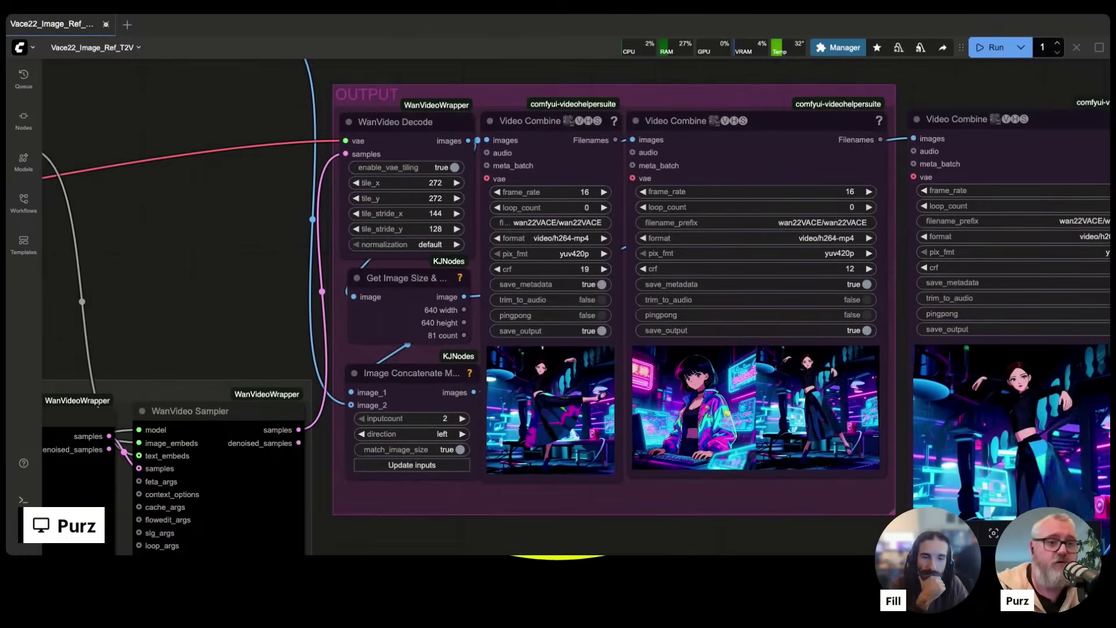
Go back to the start of the workflow and review the video input, Depth Anything and Florence2 captioning nodes.
scroll(290, 264, down, 8)
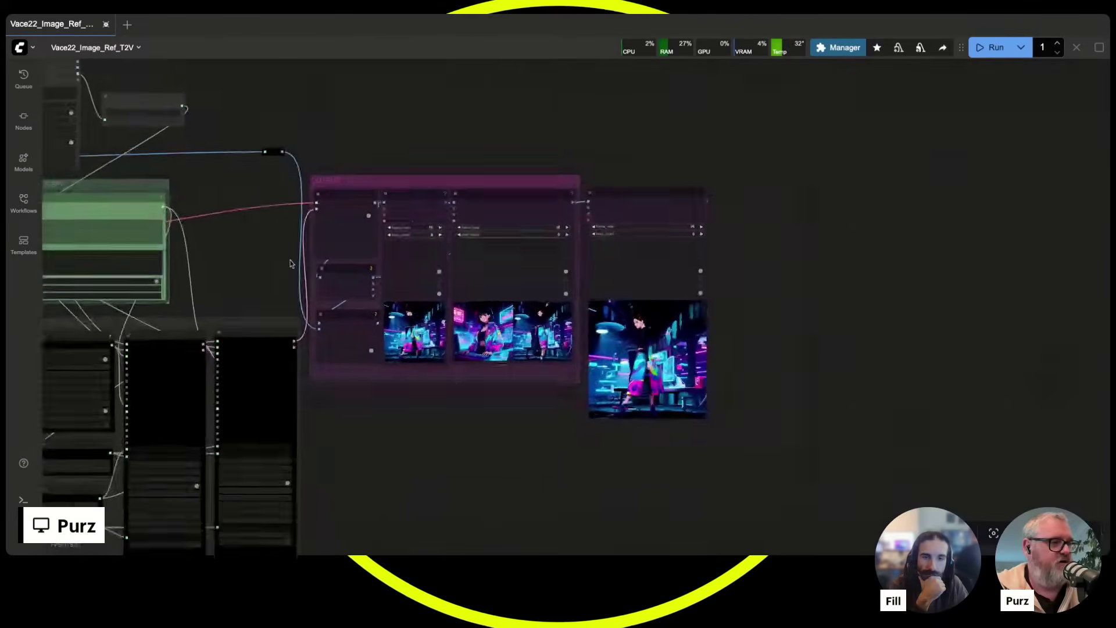
scroll(252, 244, left, 5)
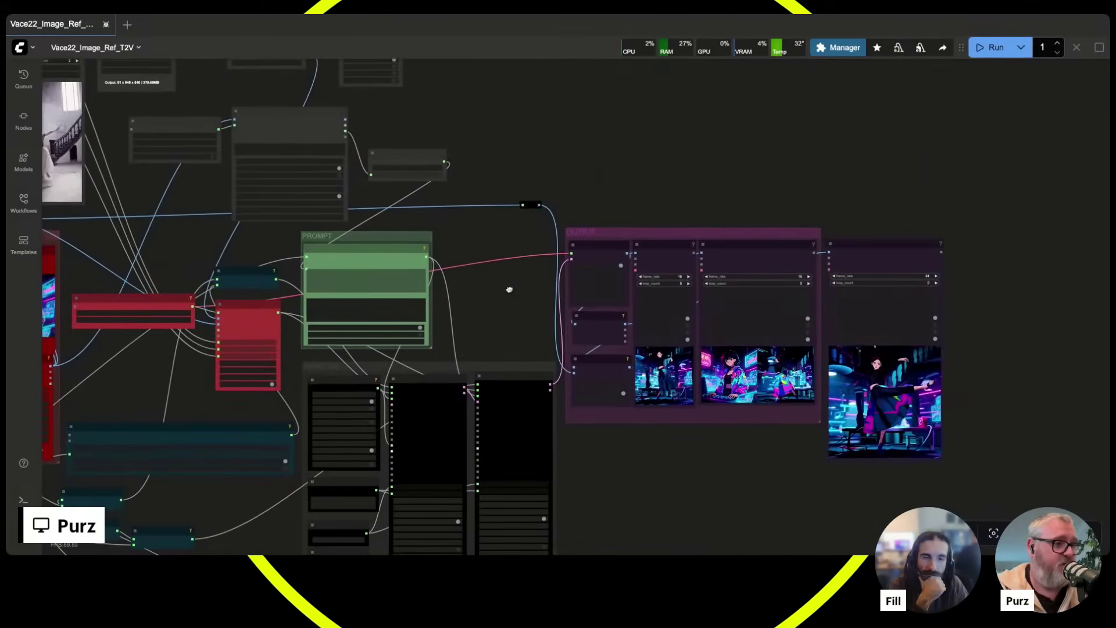
scroll(237, 248, left, 6)
scroll(237, 248, up, 2)
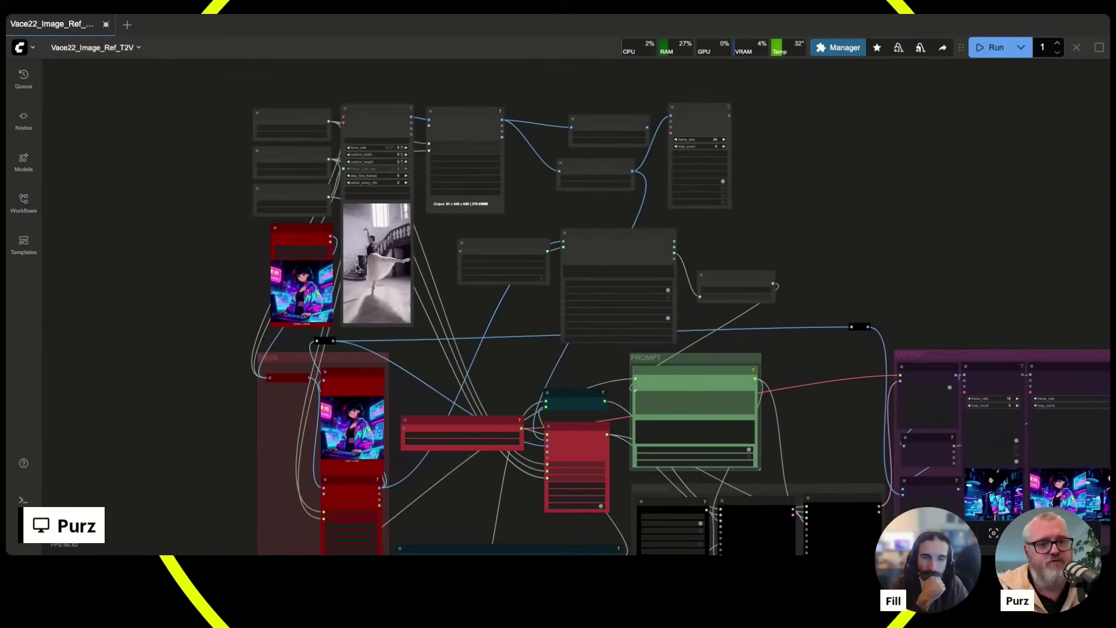
scroll(501, 242, up, 5)
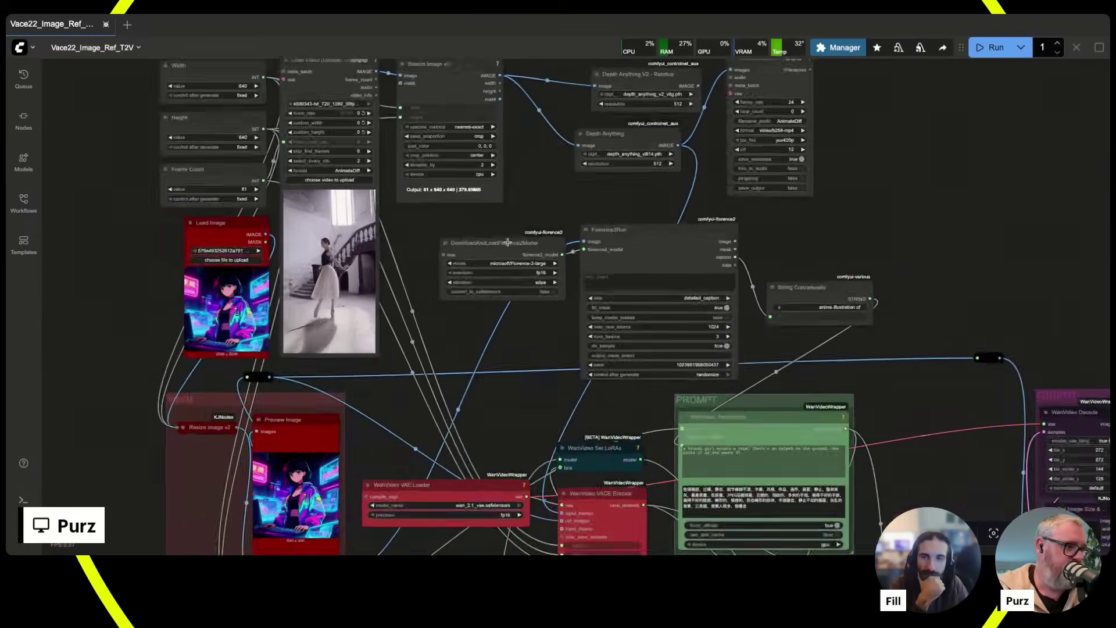
scroll(508, 242, down, 1)
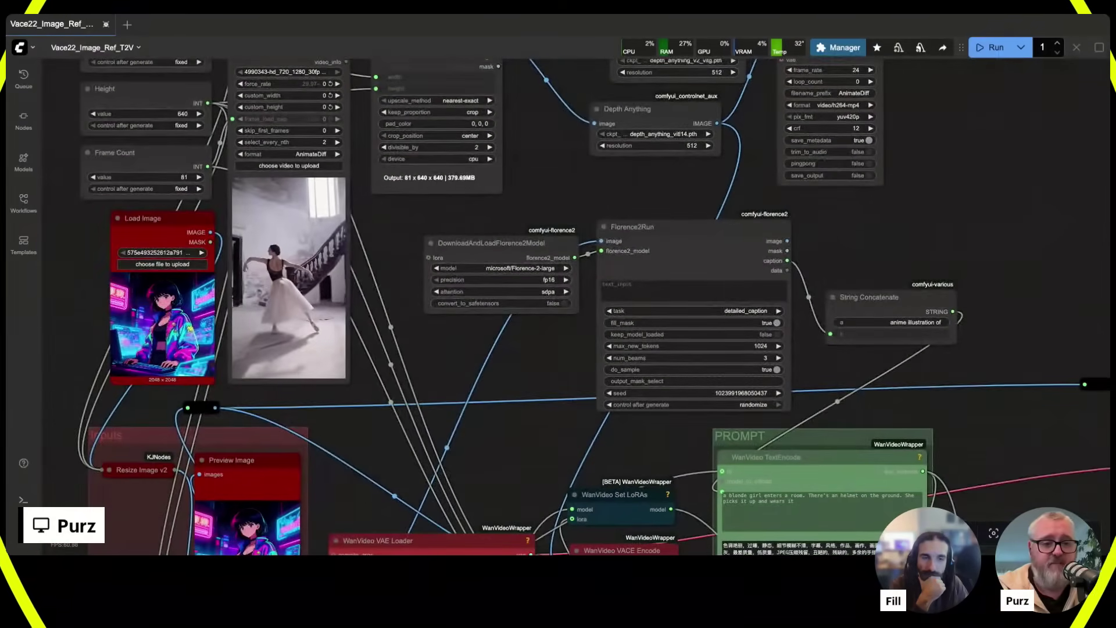
drag(500, 202, 541, 216)
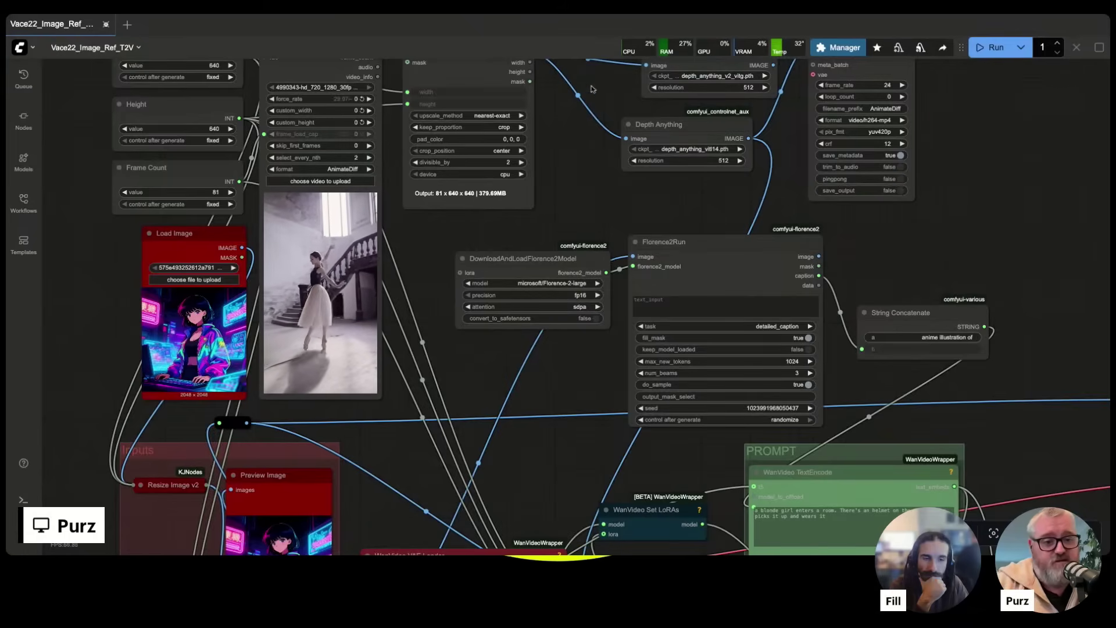
Compare the OUTPUT group with the Width, Height, Frame Count, Load Image and Load Video input nodes.
scroll(522, 316, down, 6)
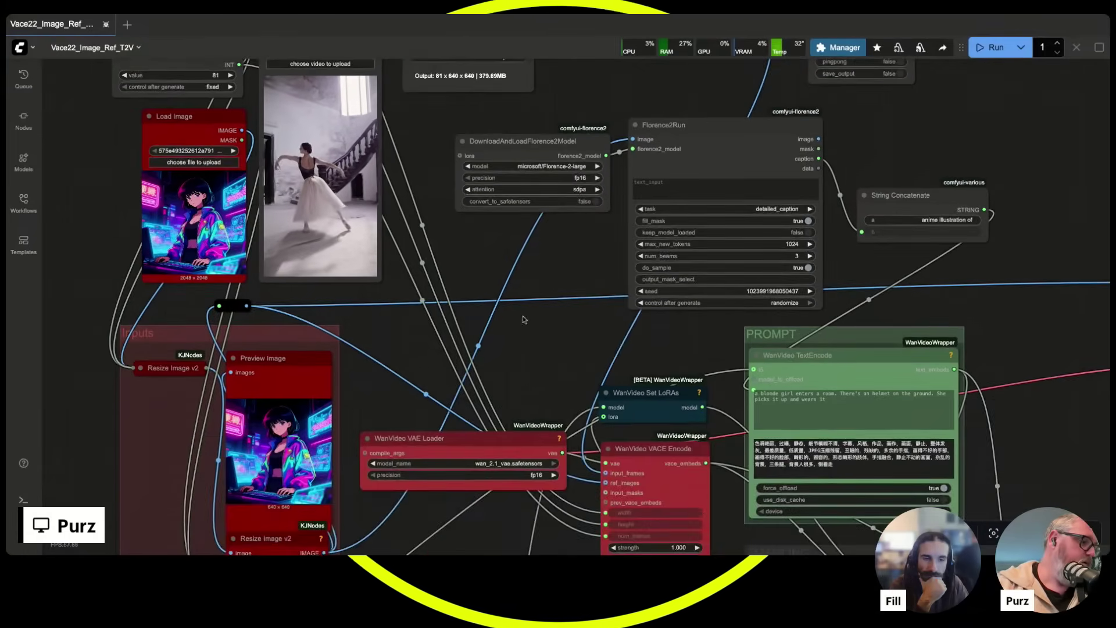
scroll(509, 276, down, 10)
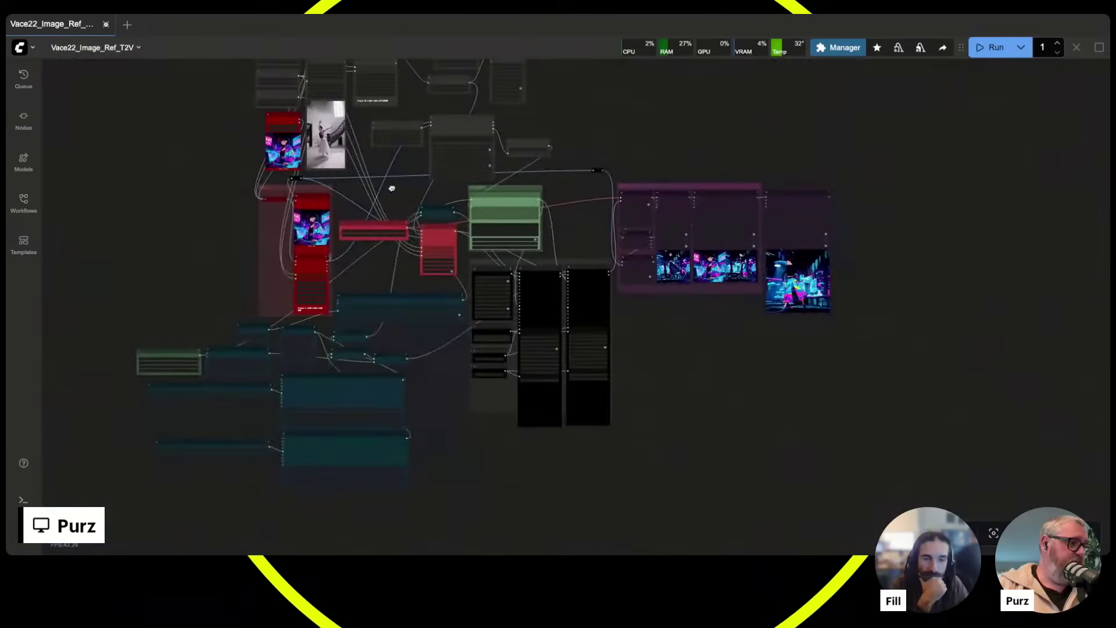
scroll(655, 181, up, 8)
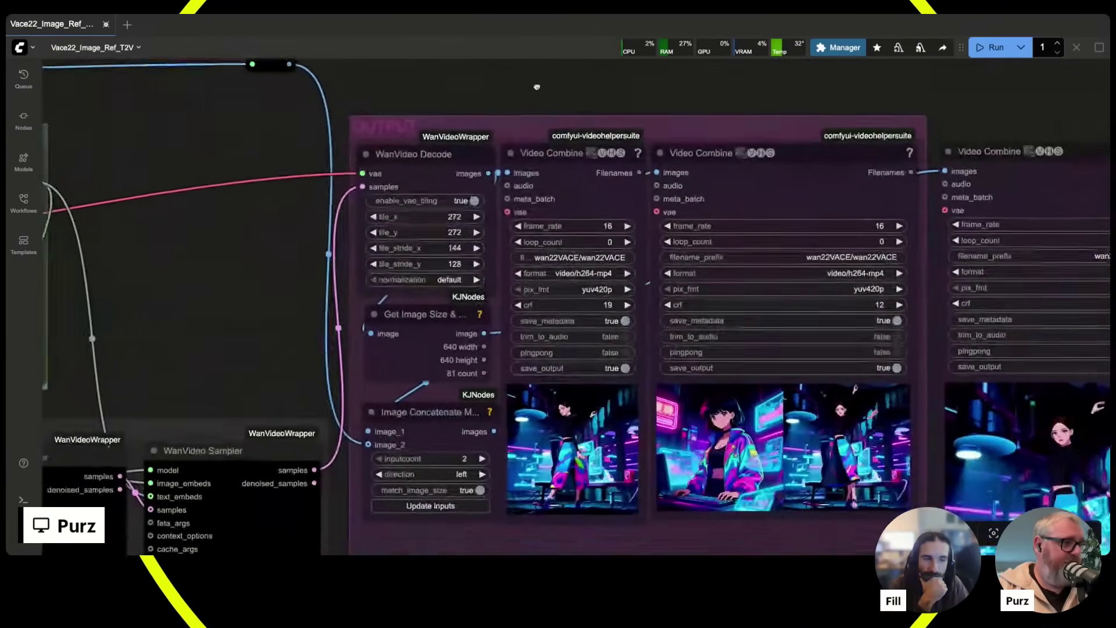
drag(536, 87, 487, 67)
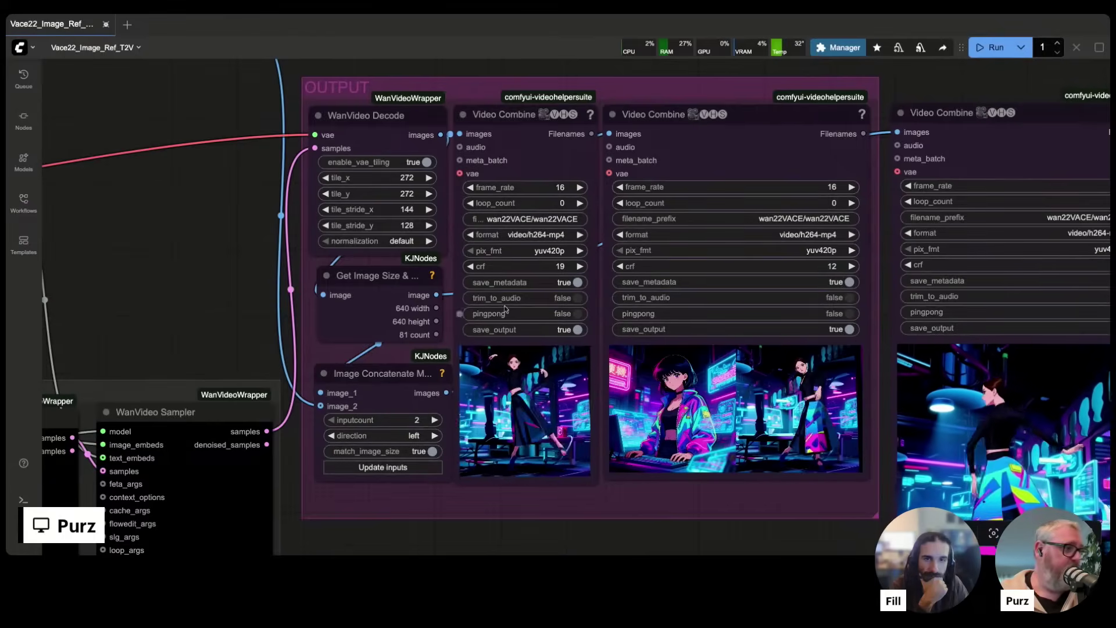
scroll(719, 230, down, 5)
drag(522, 304, 1014, 392)
scroll(245, 249, up, 5)
drag(289, 248, 129, 358)
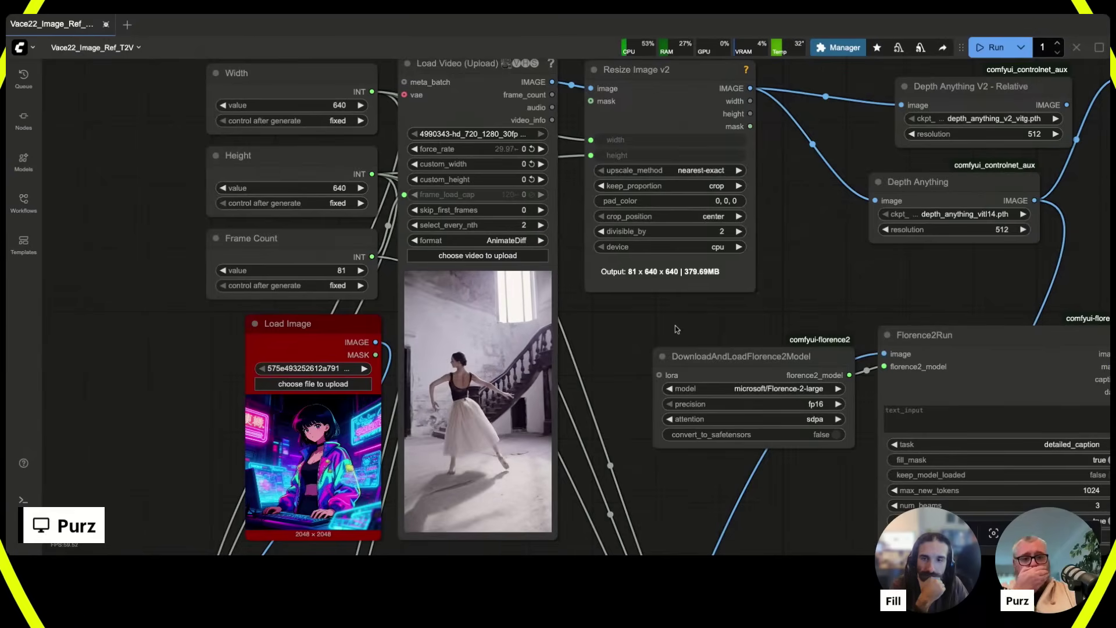
Move the Width, Height, Frame Count, Load Image and Load Video nodes away to the left and the final Video Combine to the right.
scroll(753, 331, down, 10)
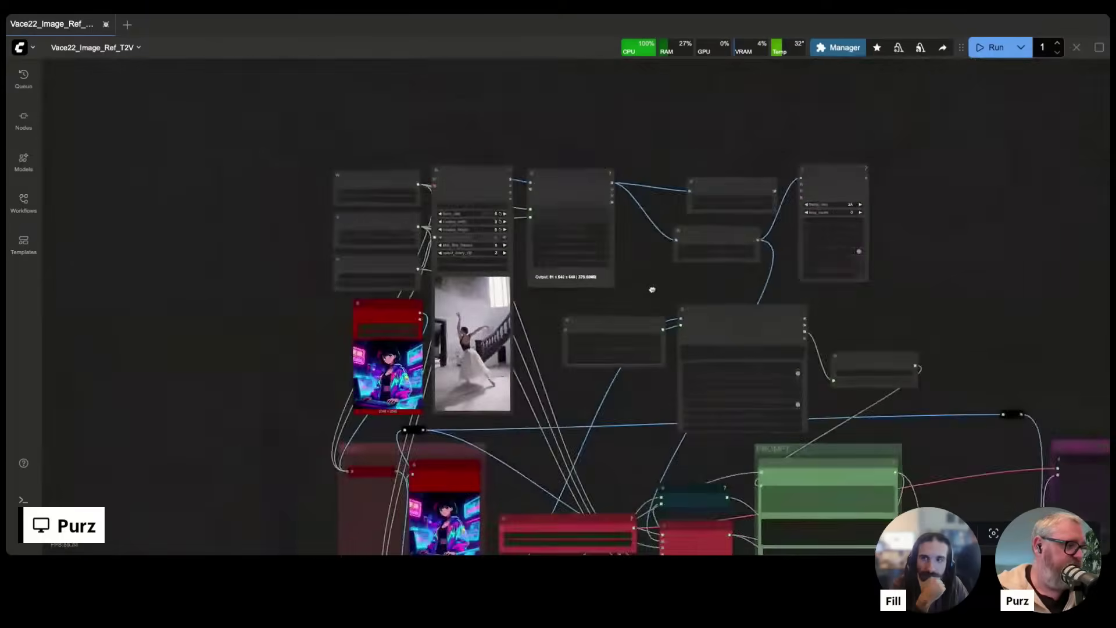
drag(660, 311, 444, 182)
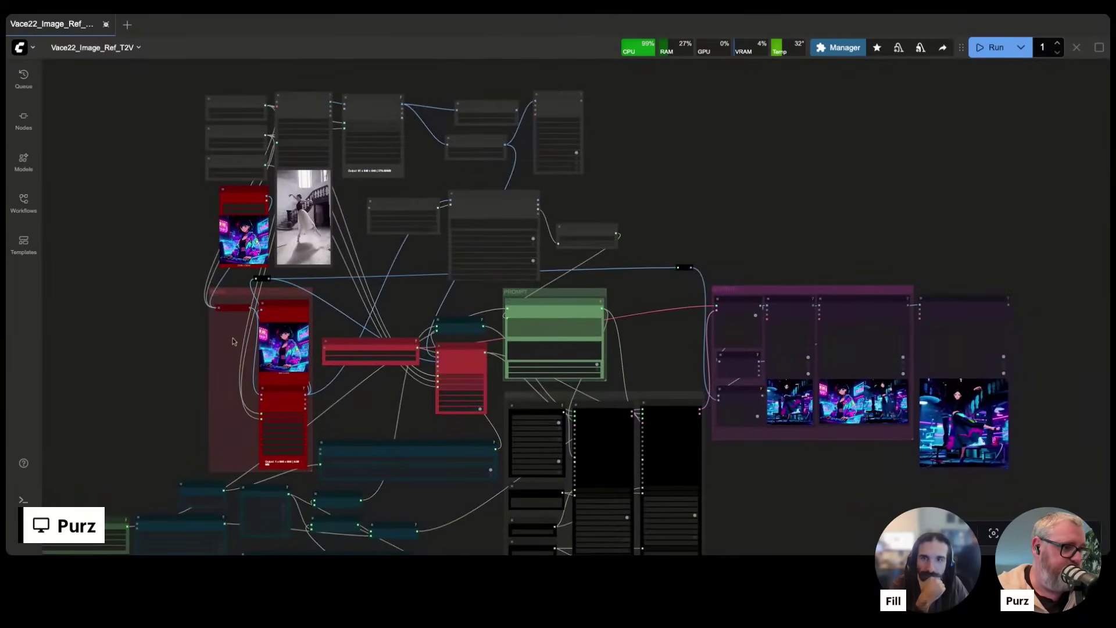
scroll(232, 341, up, 6)
scroll(232, 341, down, 7)
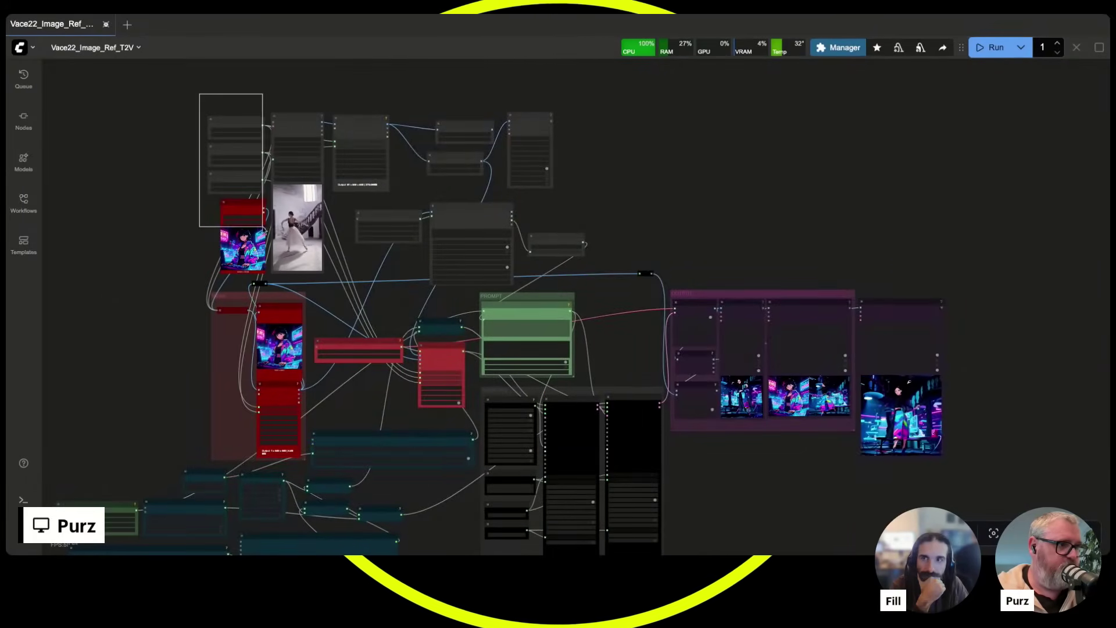
drag(199, 98, 327, 277)
drag(302, 125, 12, 205)
drag(901, 317, 1034, 279)
drag(834, 269, 912, 178)
scroll(914, 179, down, 4)
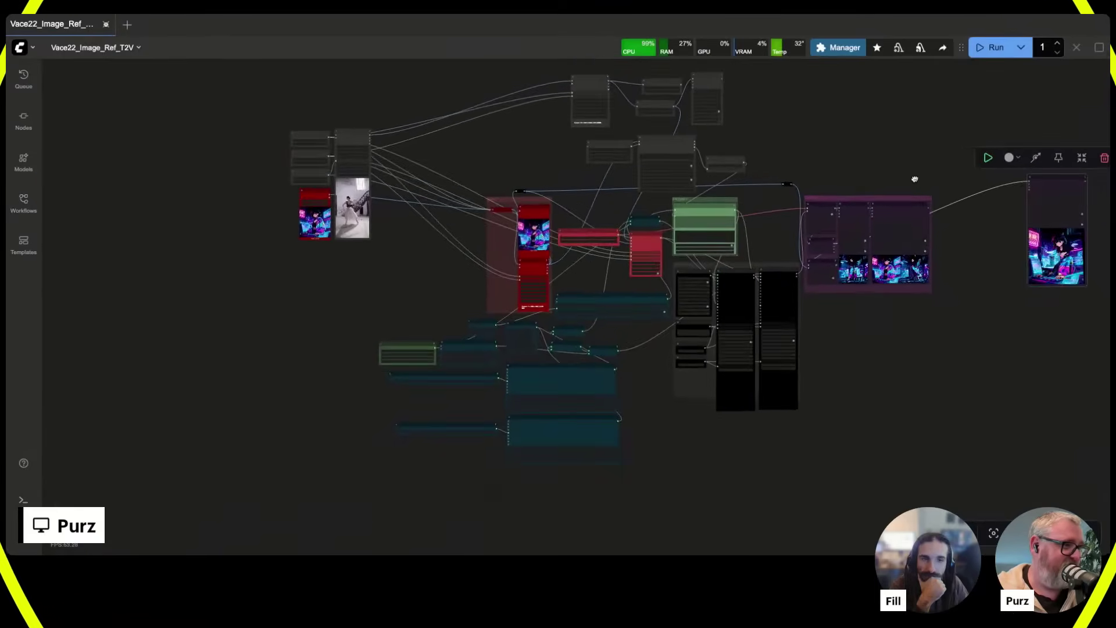
Select all nodes between the separated inputs and the final Video Combine and convert them to a subgraph.
drag(831, 457, 947, 497)
scroll(879, 451, up, 2)
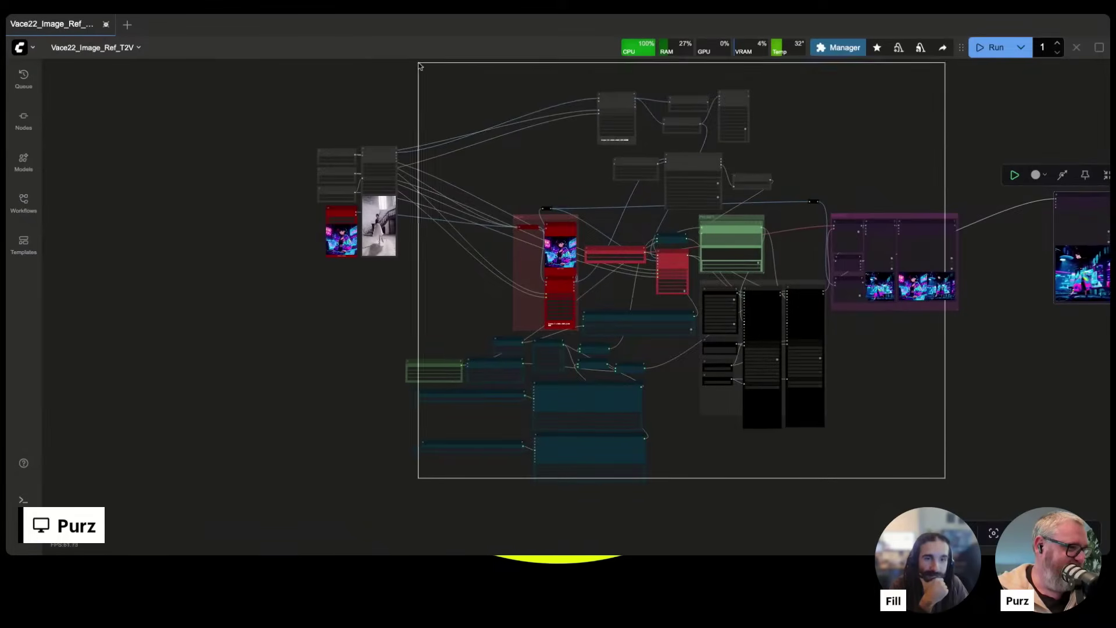
drag(420, 63, 421, 64)
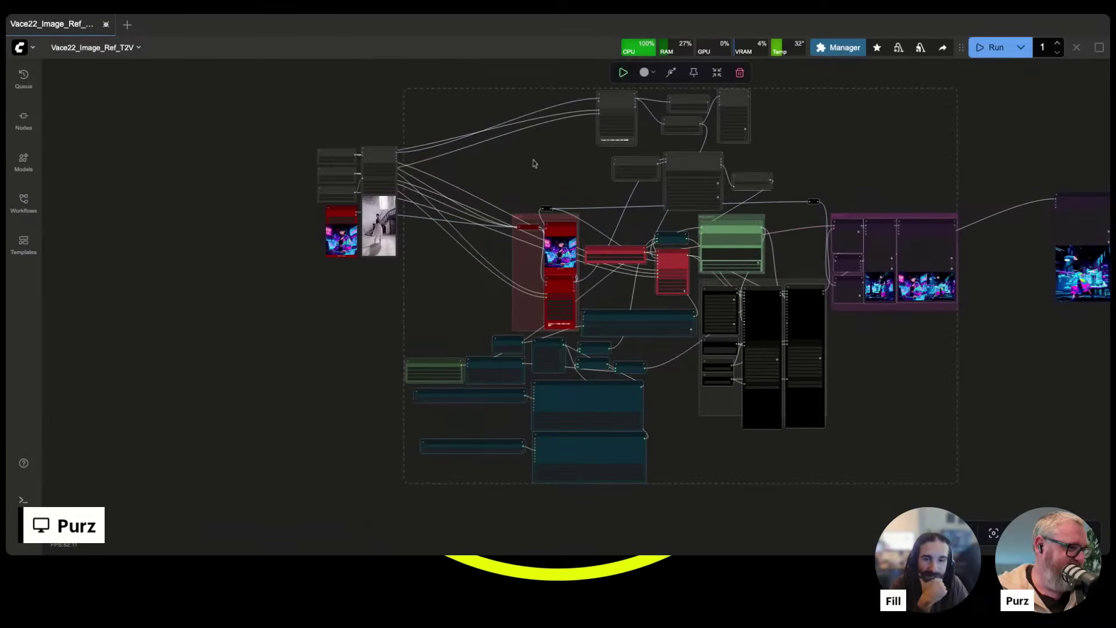
right_click(605, 387)
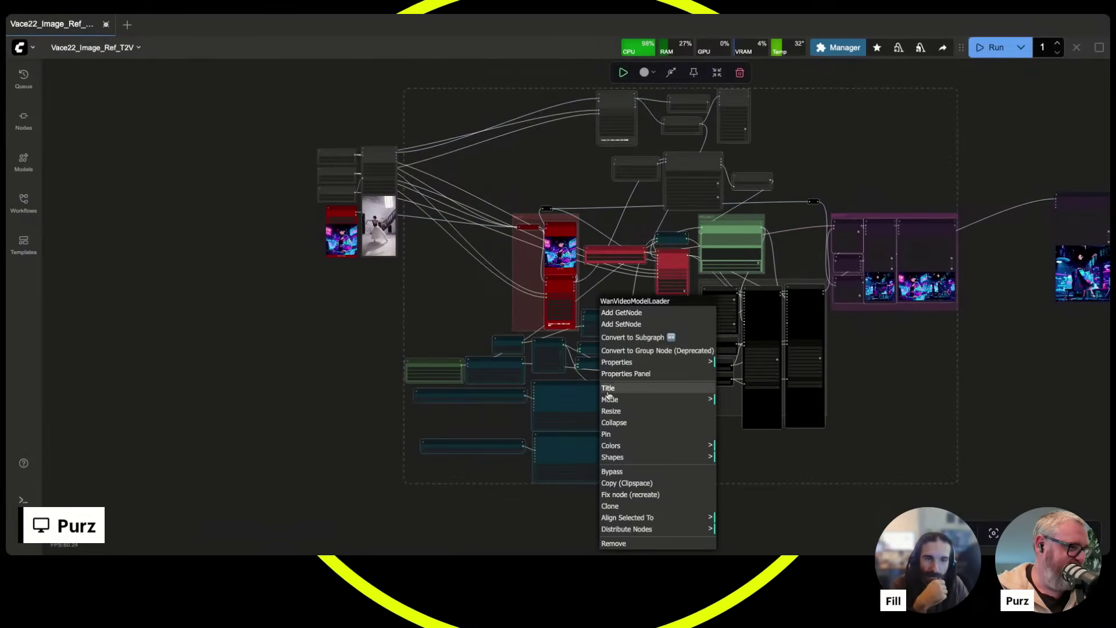
click(637, 338)
Delete the leftover empty OUTPUT group and place the new subgraph node and the final Video Combine side by side.
drag(681, 277, 651, 158)
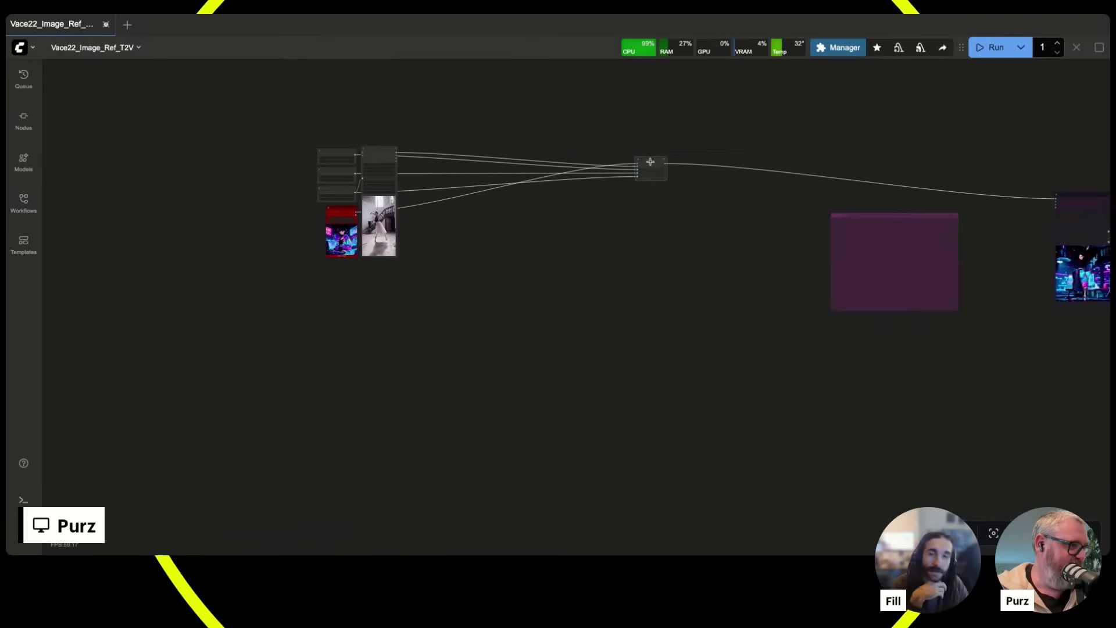
key(Delete)
click(895, 217)
key(Delete)
key(Delete)
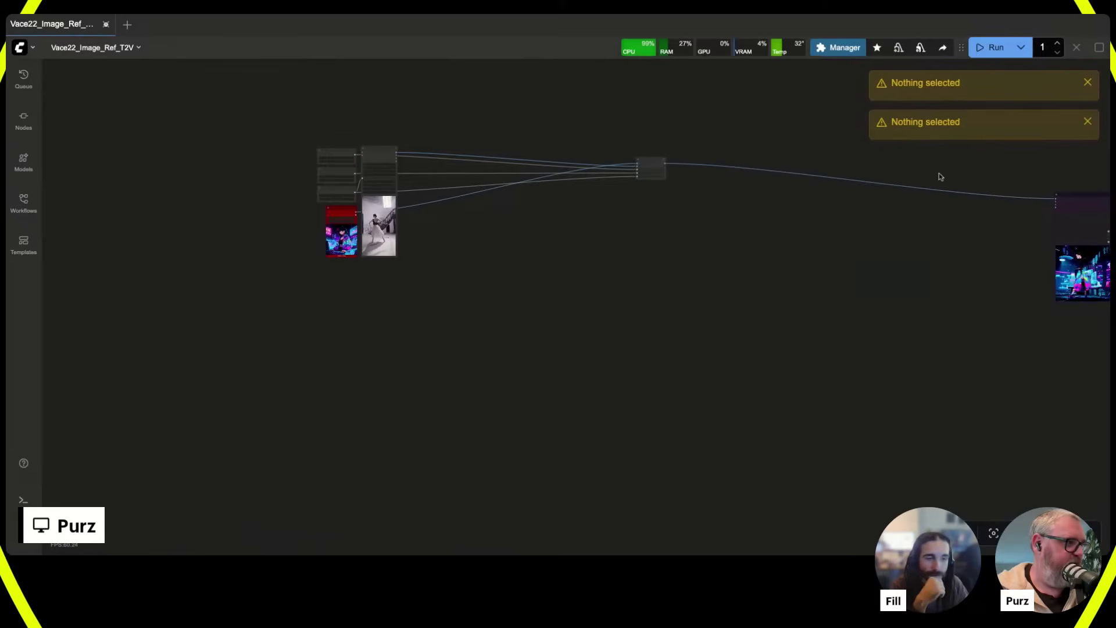
drag(1082, 200, 702, 163)
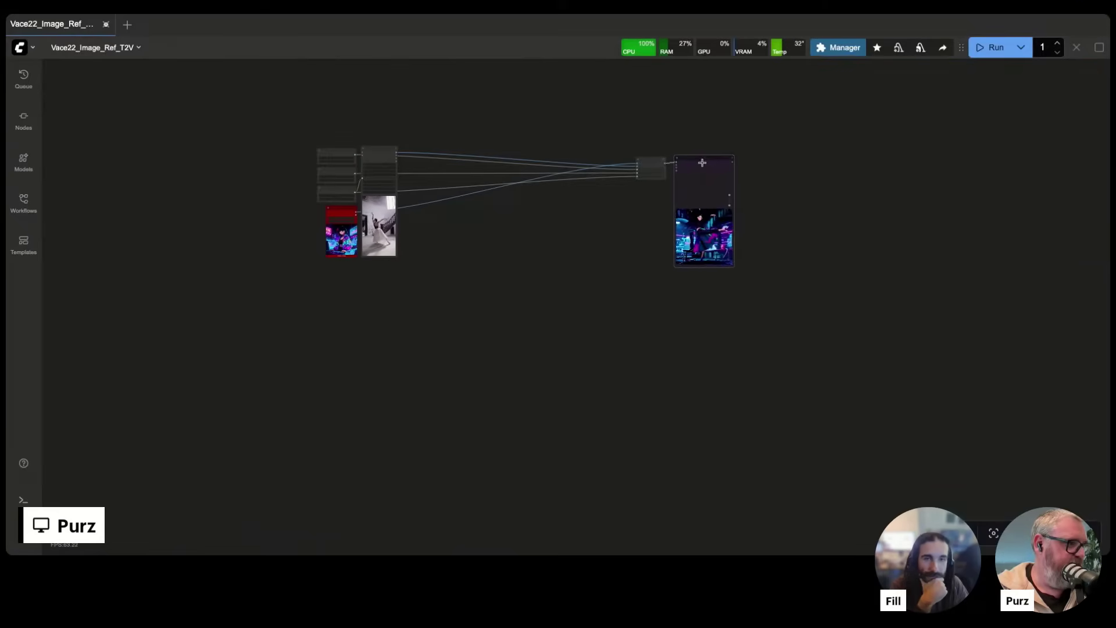
Move the Width, Height, Frame Count, Load Image and Load Video nodes together until they sit directly beside the subgraph node.
drag(312, 185, 304, 118)
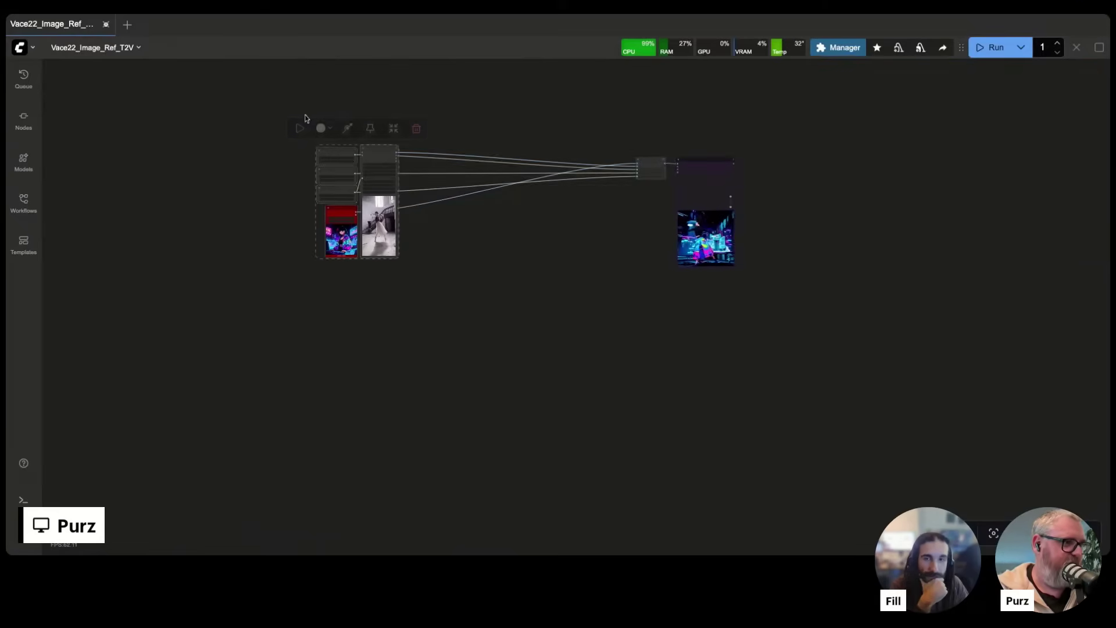
drag(374, 151, 619, 156)
key(ctrl+a)
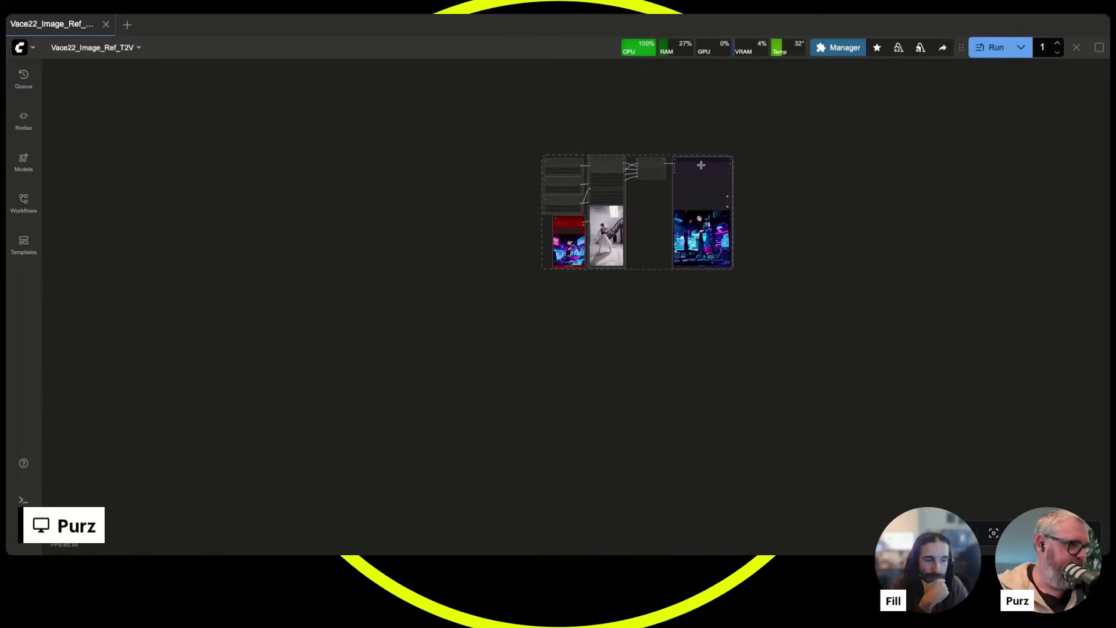
click(697, 120)
scroll(697, 120, up, 10)
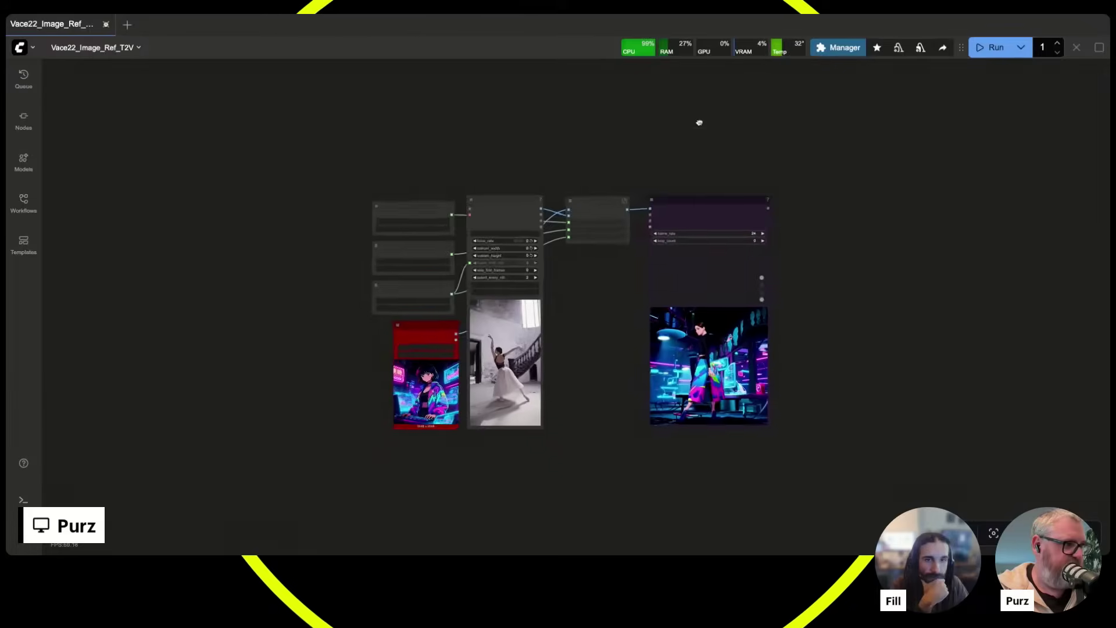
drag(621, 172, 687, 22)
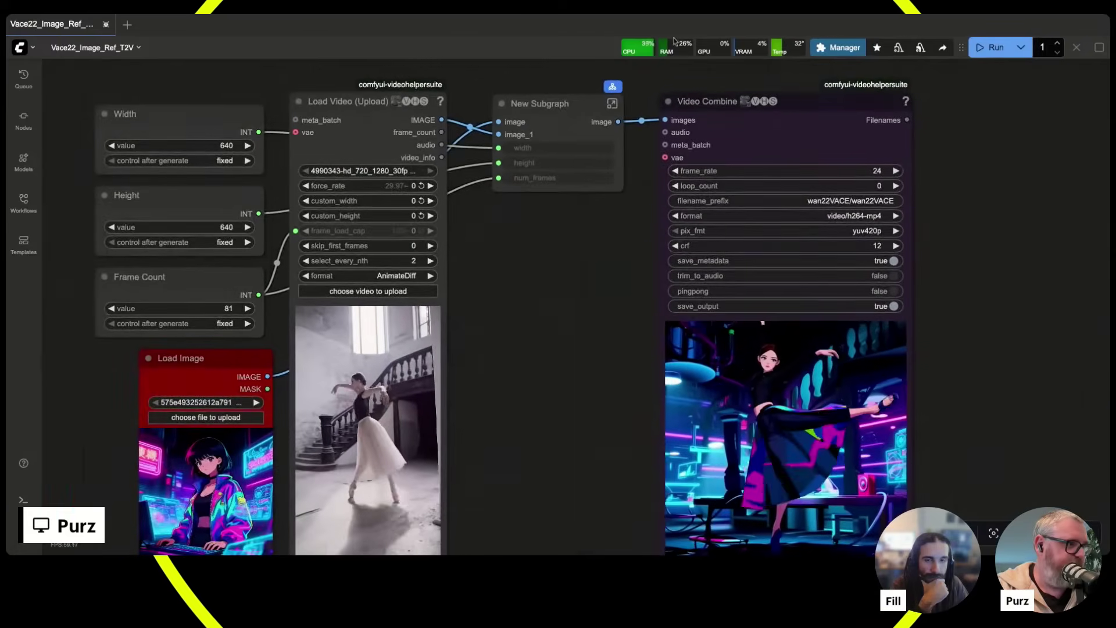
Rename the new subgraph node as Vace22_Image_Ref_T2V.
double_click(562, 103)
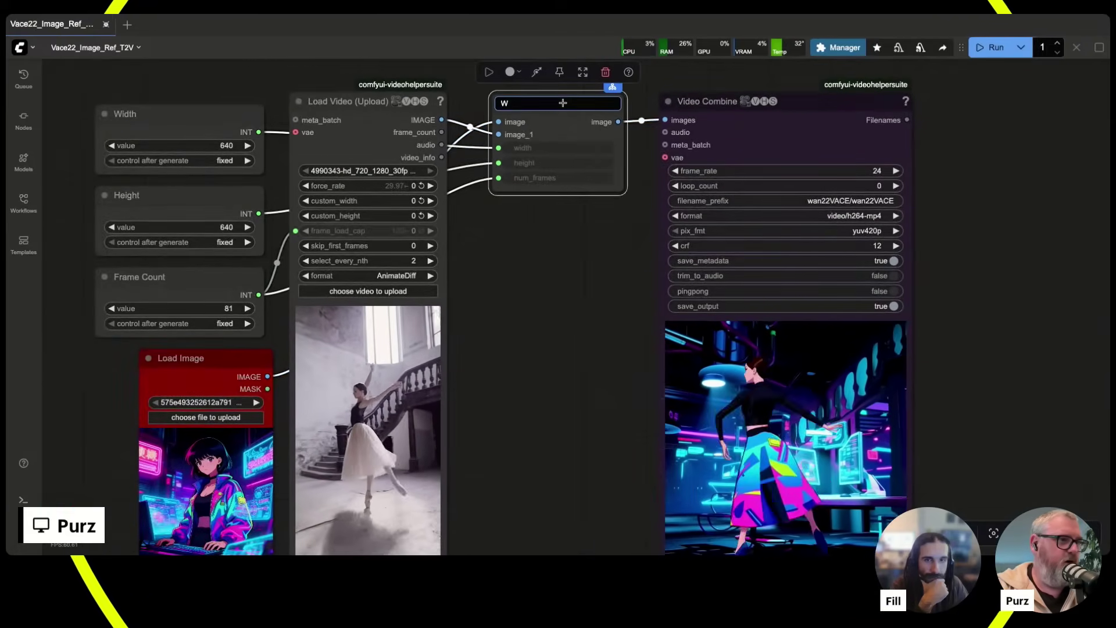
text(Wan)
key(BackSpace)
key(BackSpace)
key(BackSpace)
text(Vace22_Image_...)
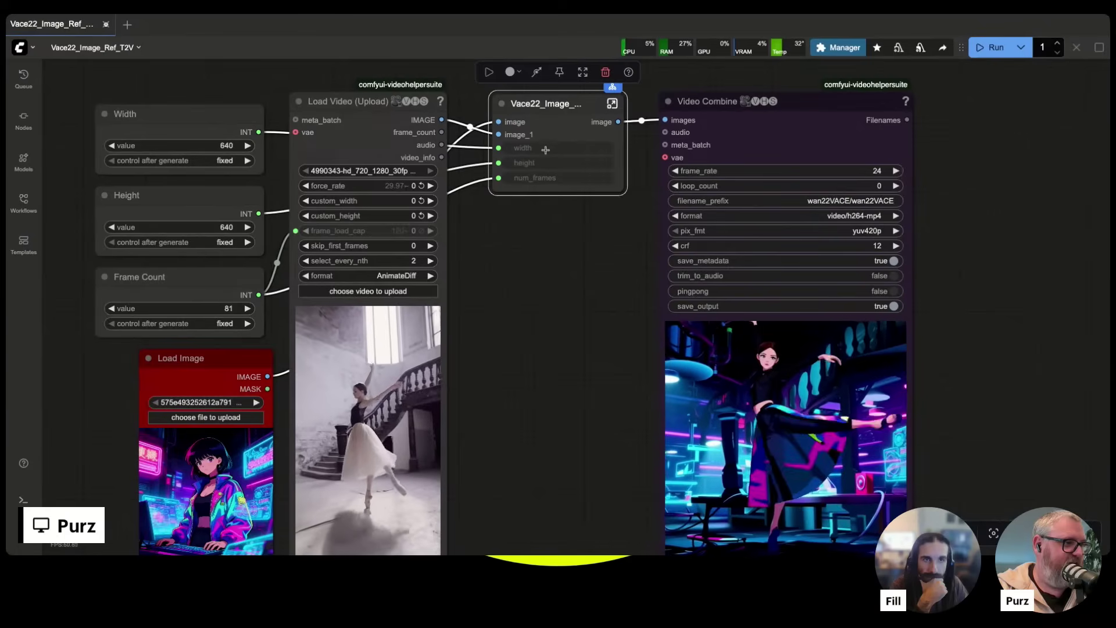
Open the renamed subgraph and move the narrow Video Combine from beside WanVideo Decode to the free space below.
scroll(522, 302, down, 3)
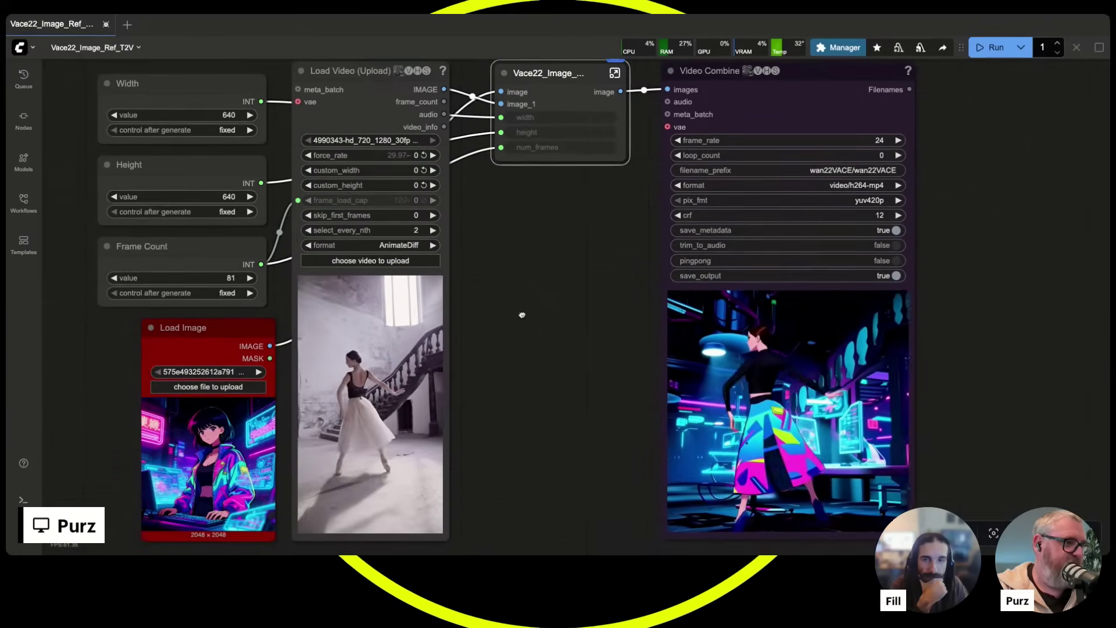
scroll(521, 317, down, 2)
drag(522, 317, 541, 317)
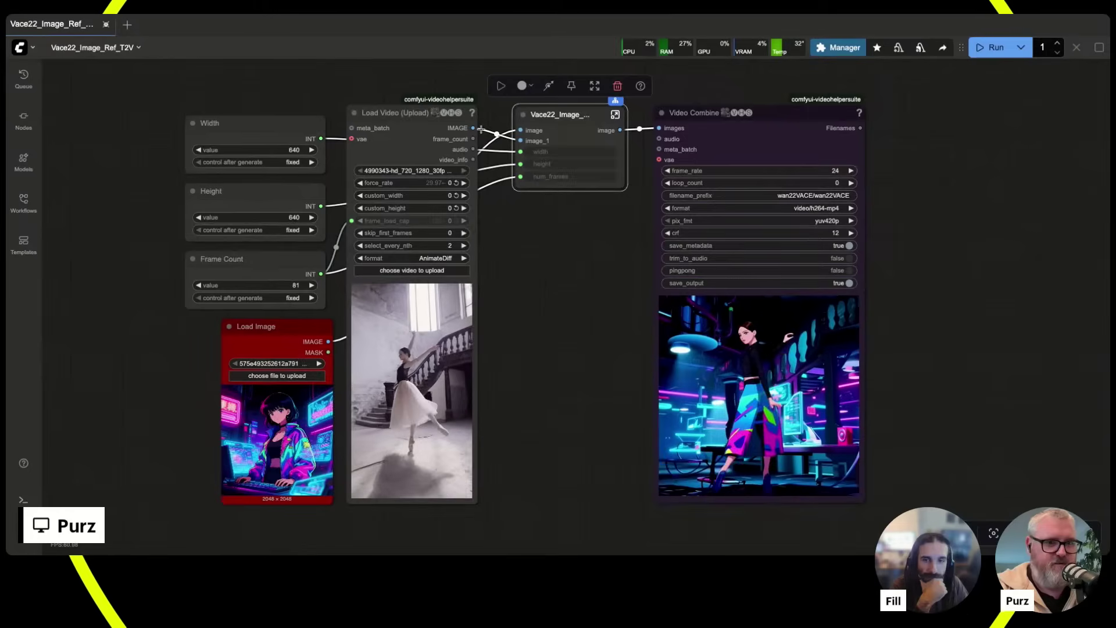
double_click(552, 114)
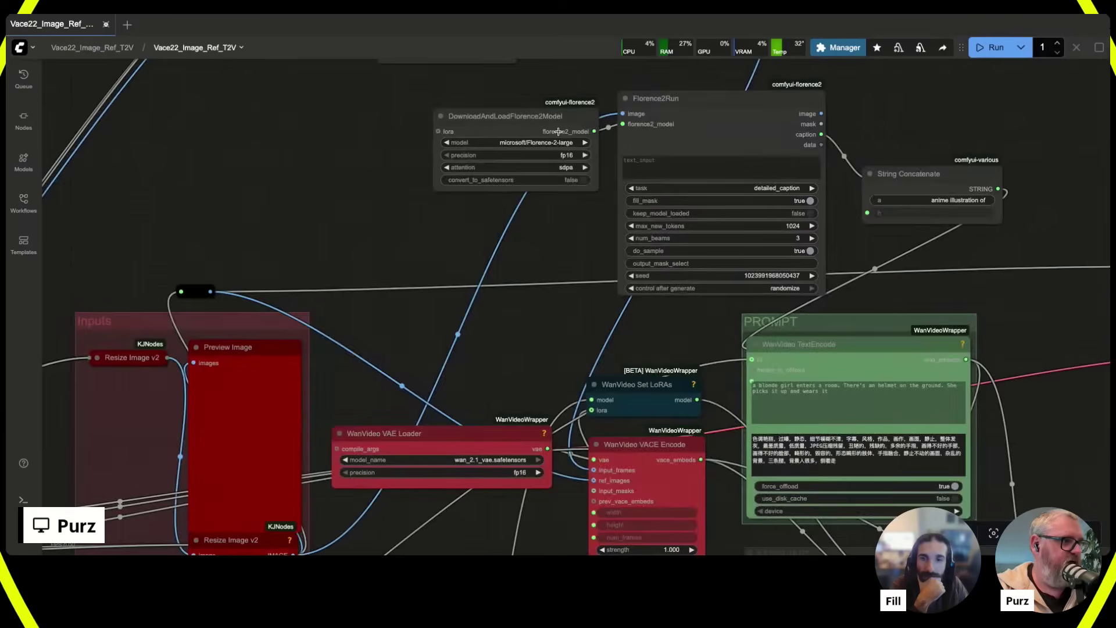
scroll(540, 261, down, 15)
scroll(540, 261, up, 3)
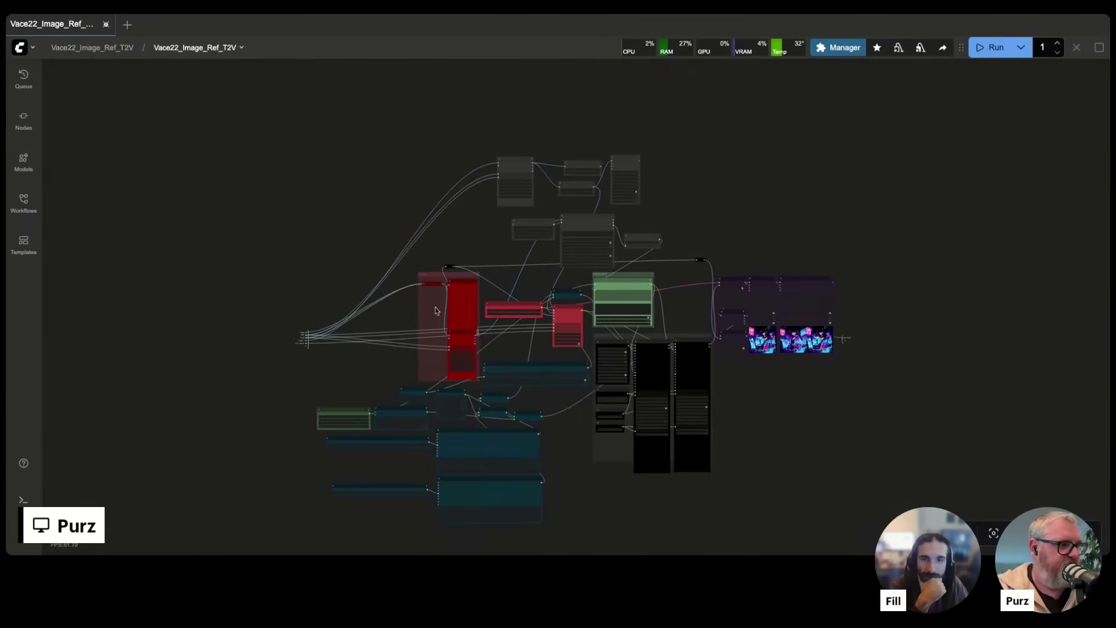
scroll(489, 364, up, 8)
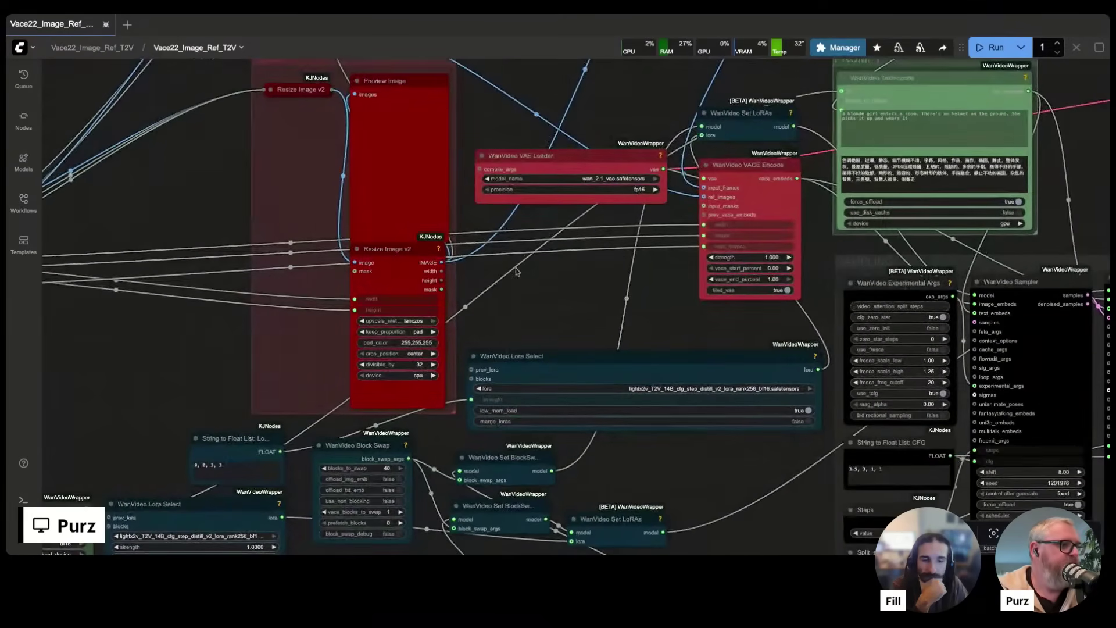
scroll(567, 279, up, 10)
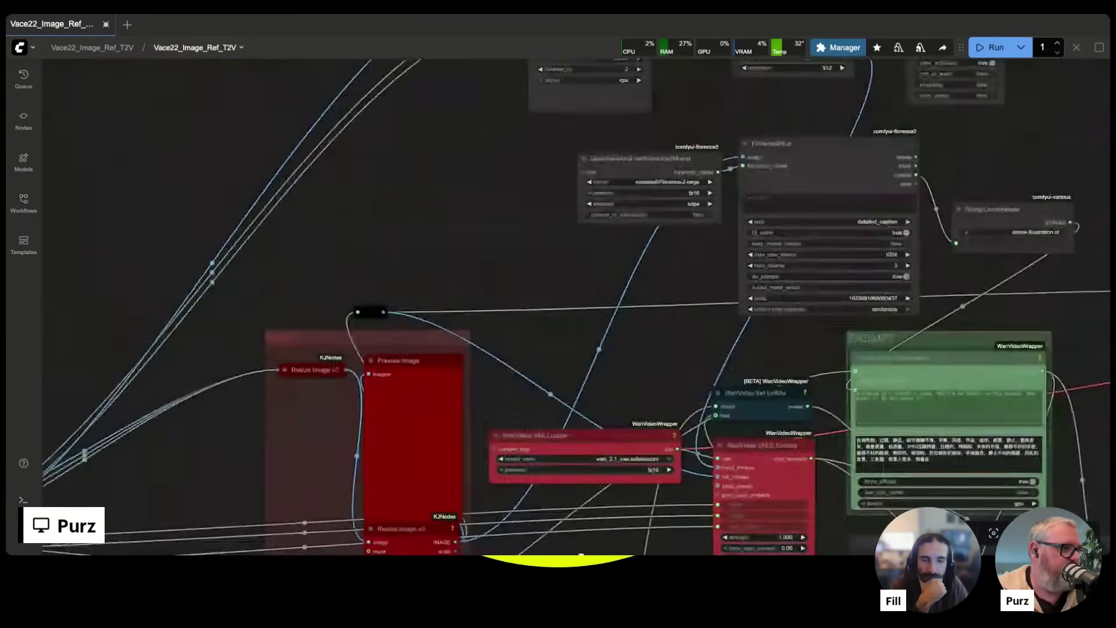
scroll(612, 353, right, 20)
scroll(612, 354, down, 6)
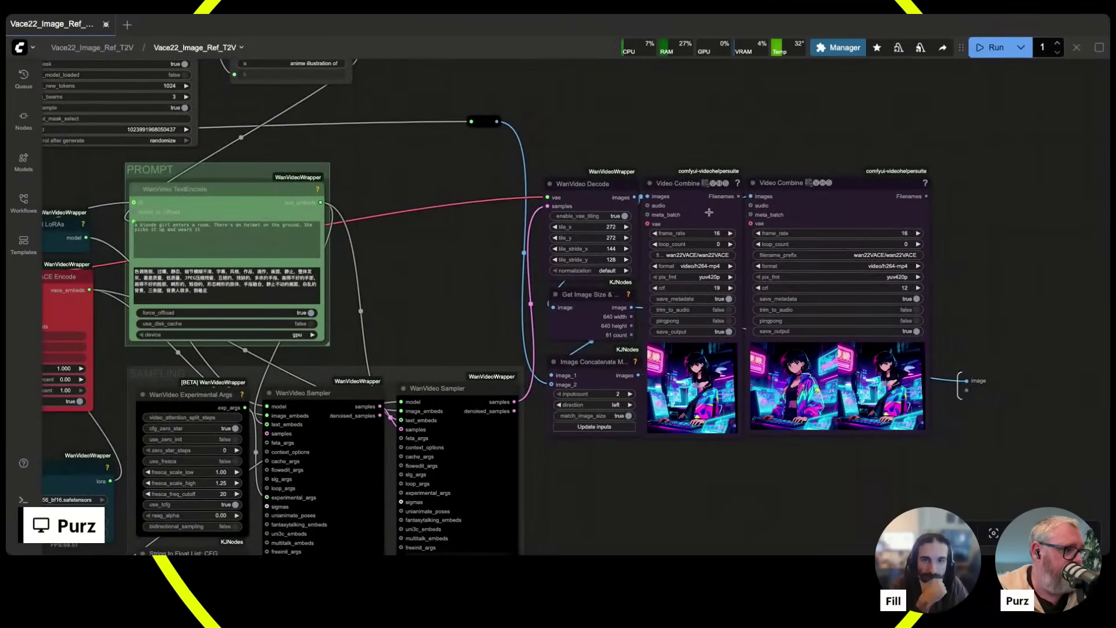
drag(709, 204, 731, 455)
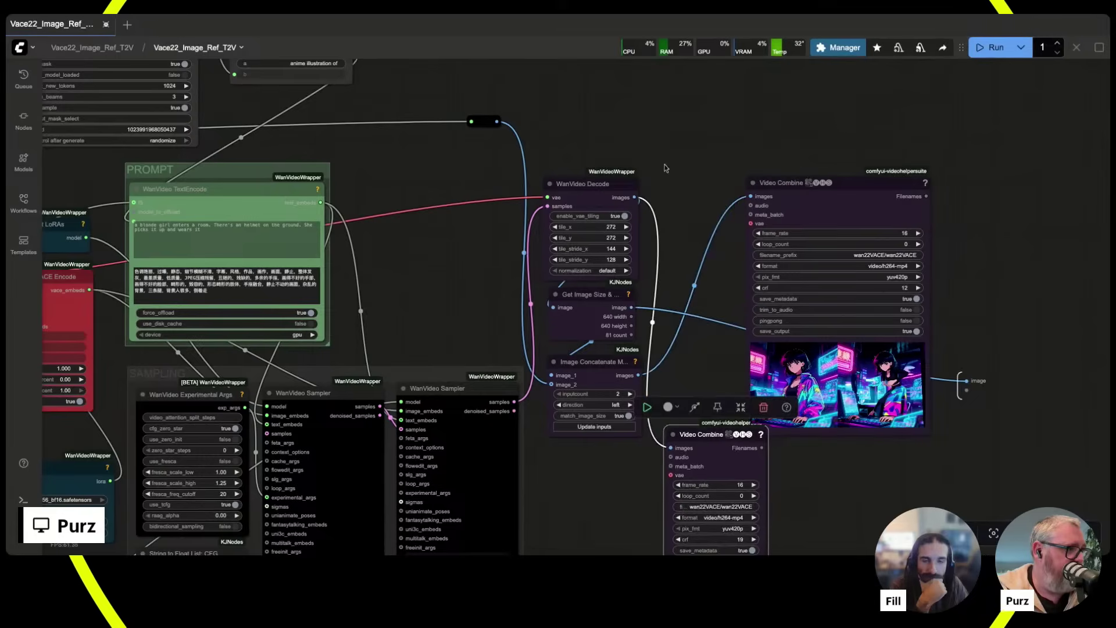
drag(637, 197, 820, 280)
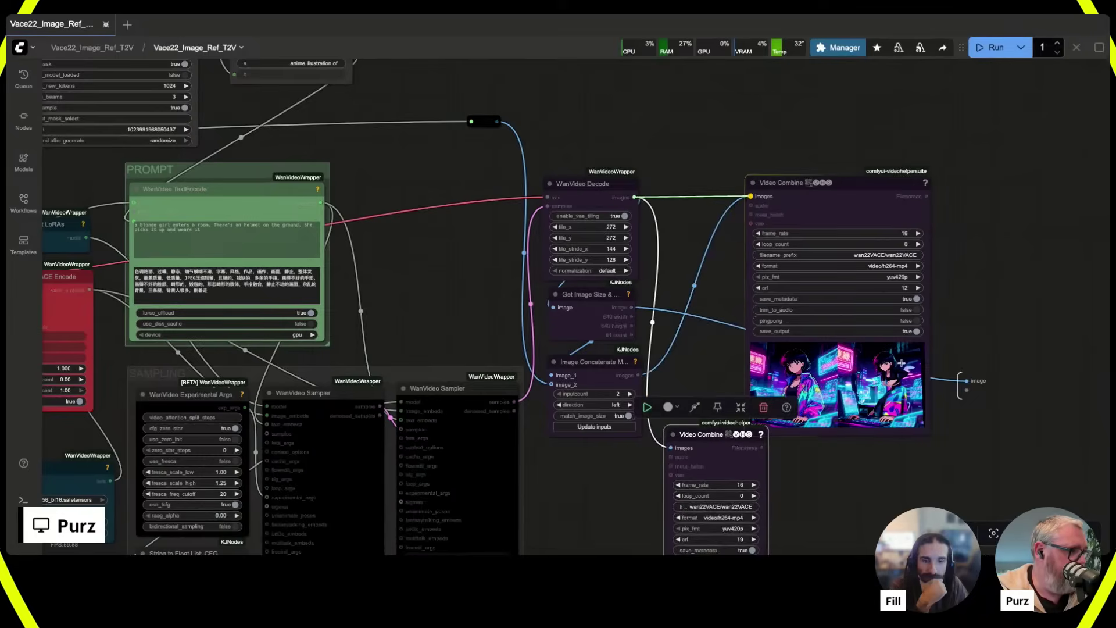
drag(900, 364, 982, 401)
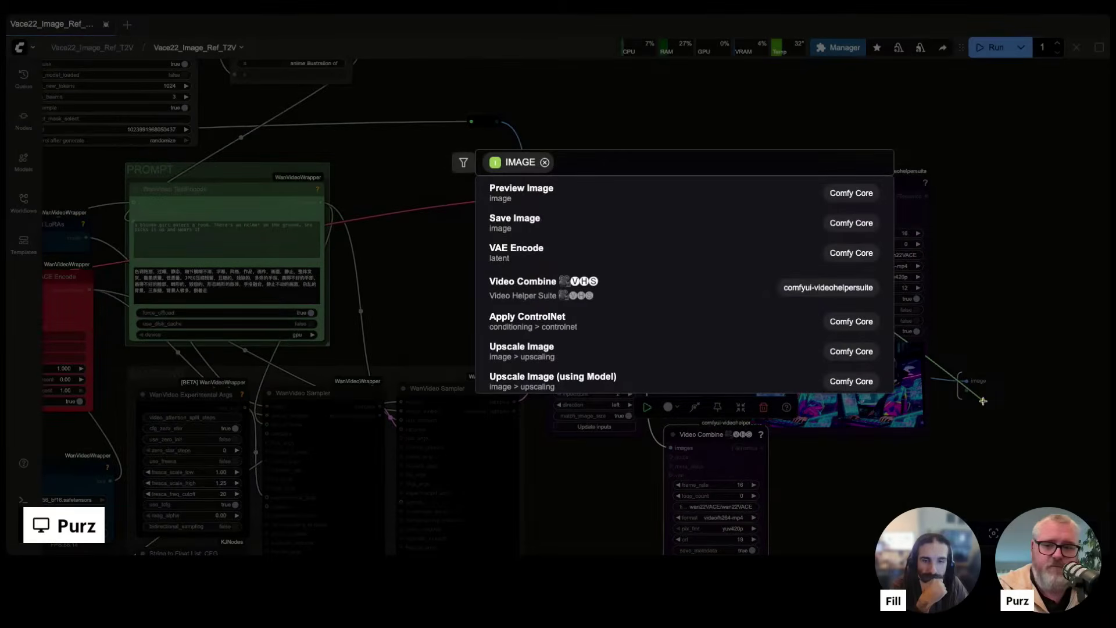
click(688, 144)
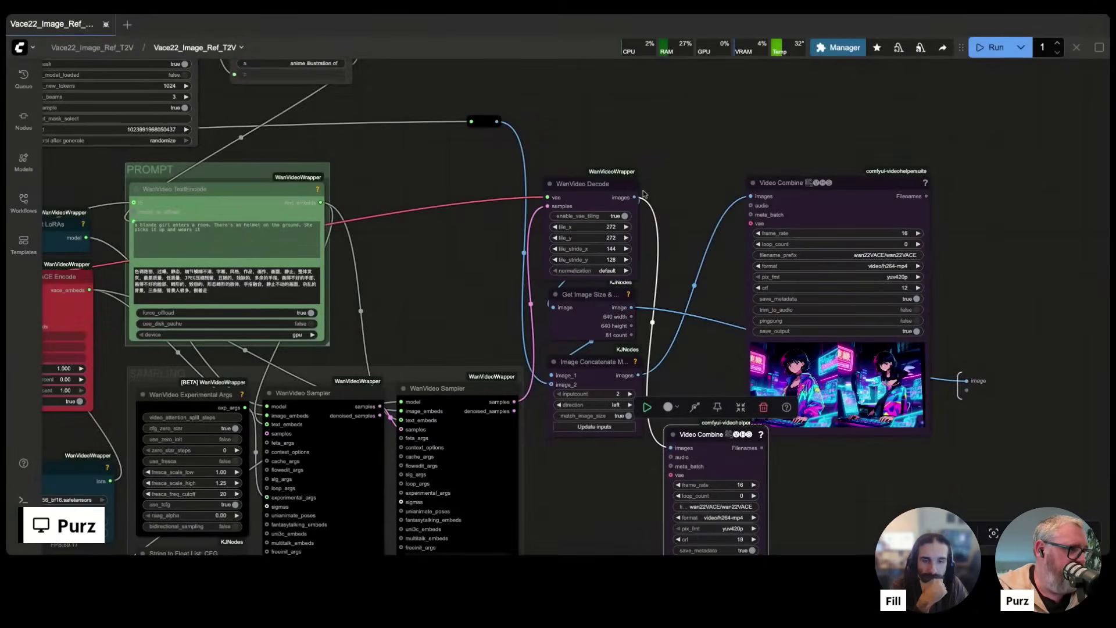
drag(635, 198, 677, 228)
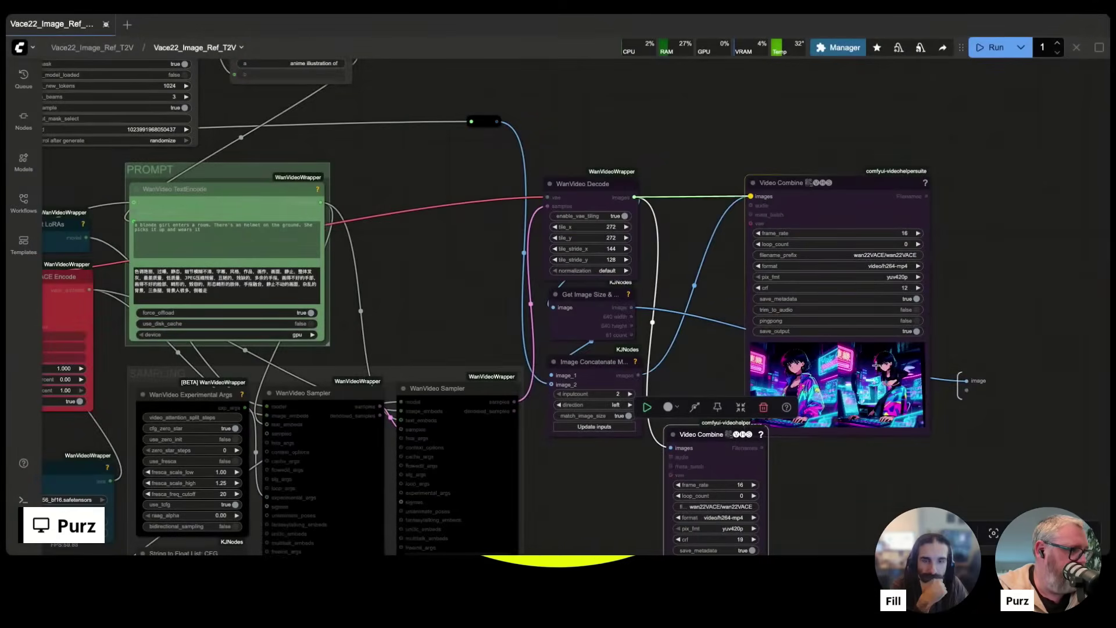
drag(920, 378, 941, 380)
key(Escape)
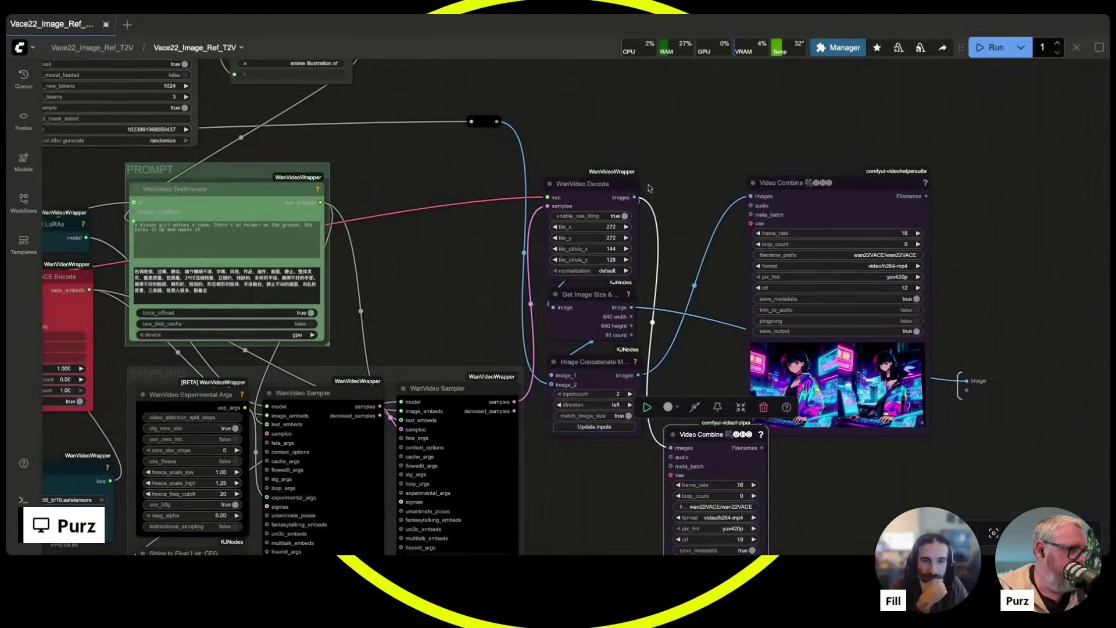
Connect the images outputs of WanVideo Decode and Image Concatenate to two new subgraph output slots.
drag(635, 198, 968, 388)
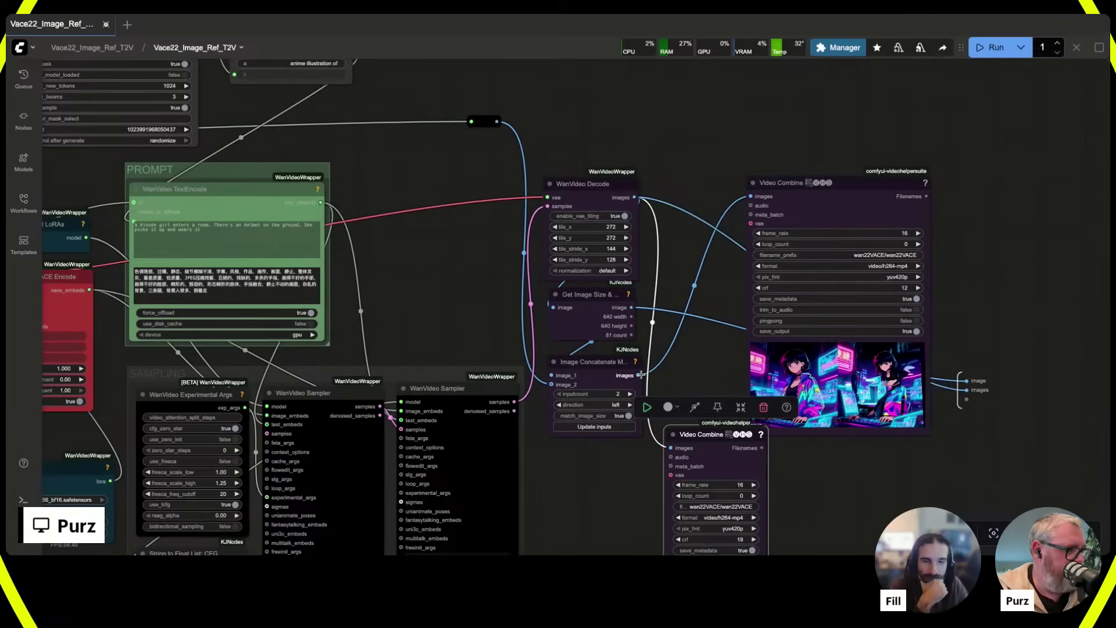
drag(641, 375, 641, 375)
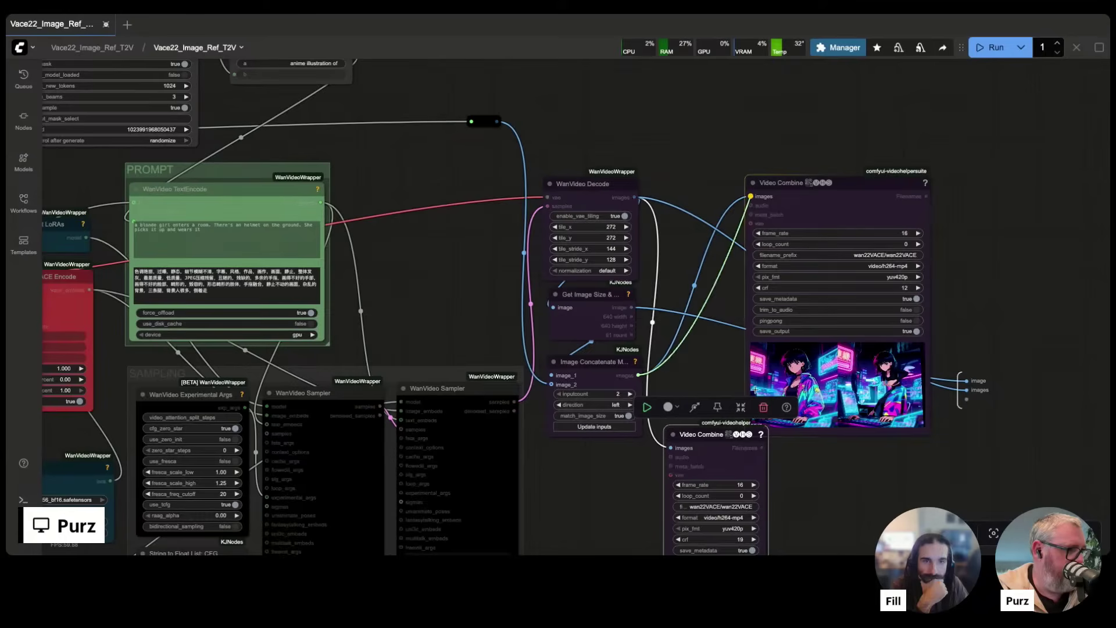
drag(966, 399, 965, 399)
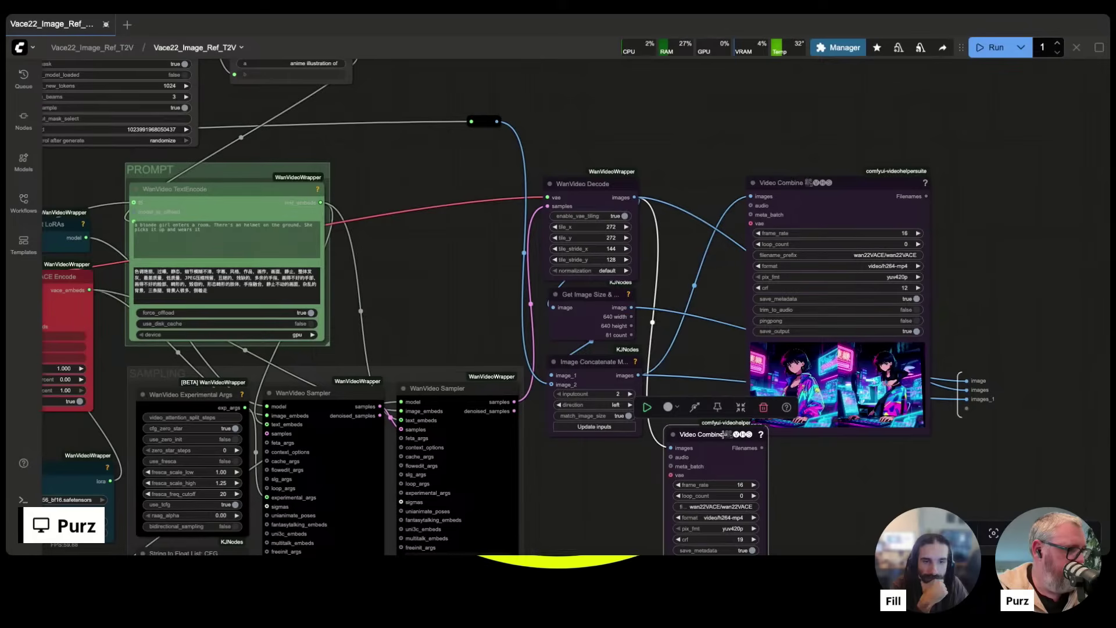
Cut both Video Combine nodes out of the subgraph and paste them into the main workflow.
shift+click(796, 203)
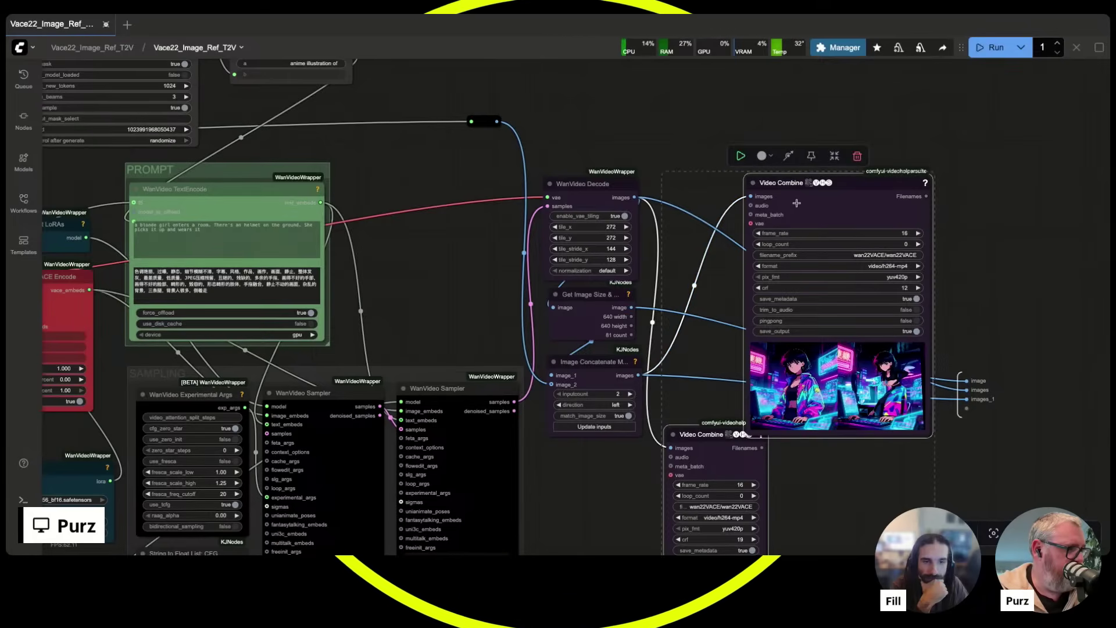
key(Delete)
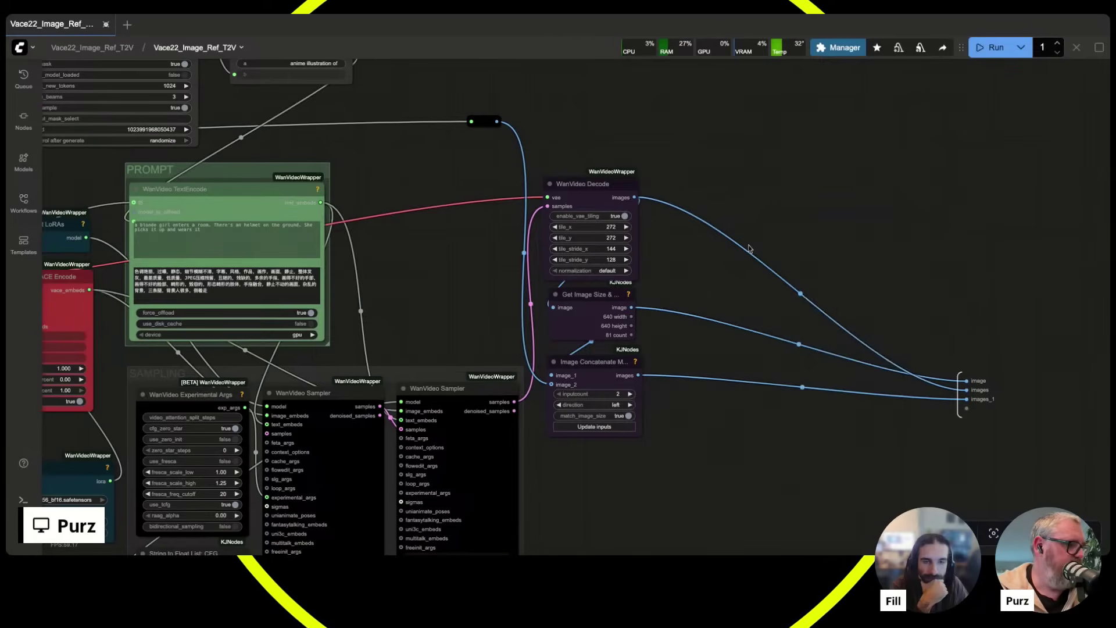
key(Escape)
key(ctrl+v)
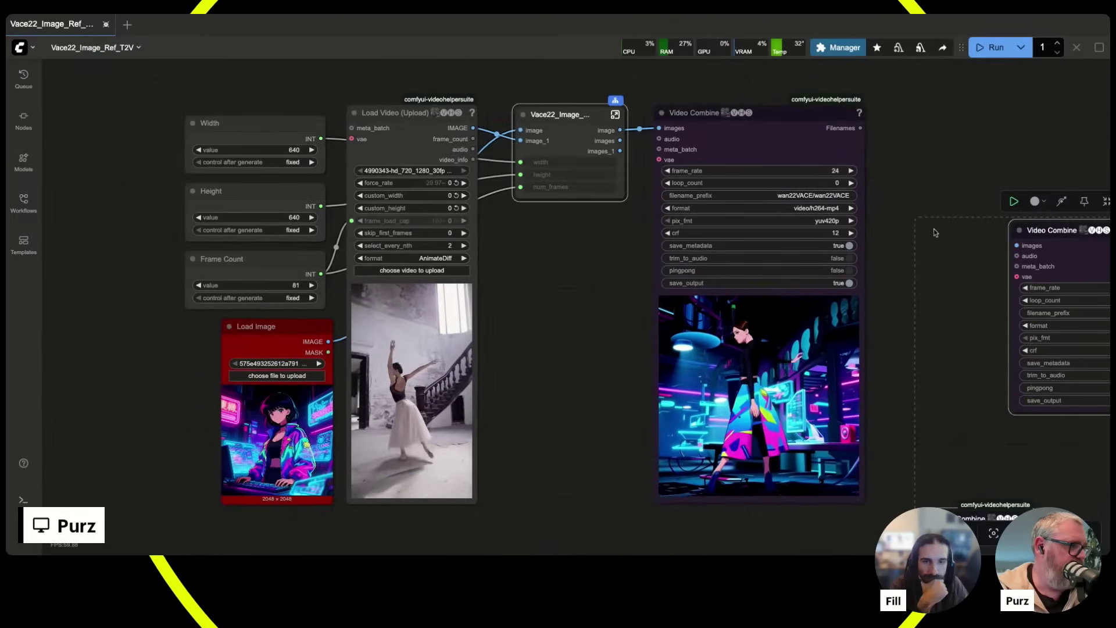
Connect the subgraph node's images output to the wide pasted Video Combine and images_1 to the narrow one.
drag(947, 231, 832, 202)
drag(506, 110, 903, 216)
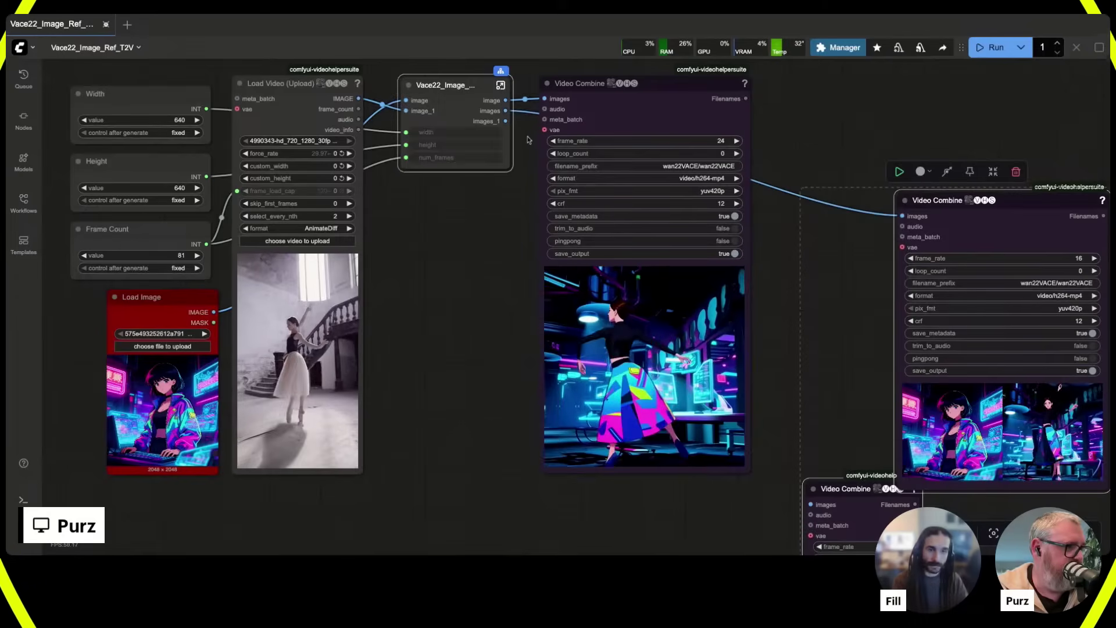
drag(507, 122, 811, 504)
Line up the two pasted Video Combine nodes in a row beside the final one, the narrow one first.
drag(913, 268, 957, 180)
scroll(910, 239, down, 2)
drag(925, 367, 809, 111)
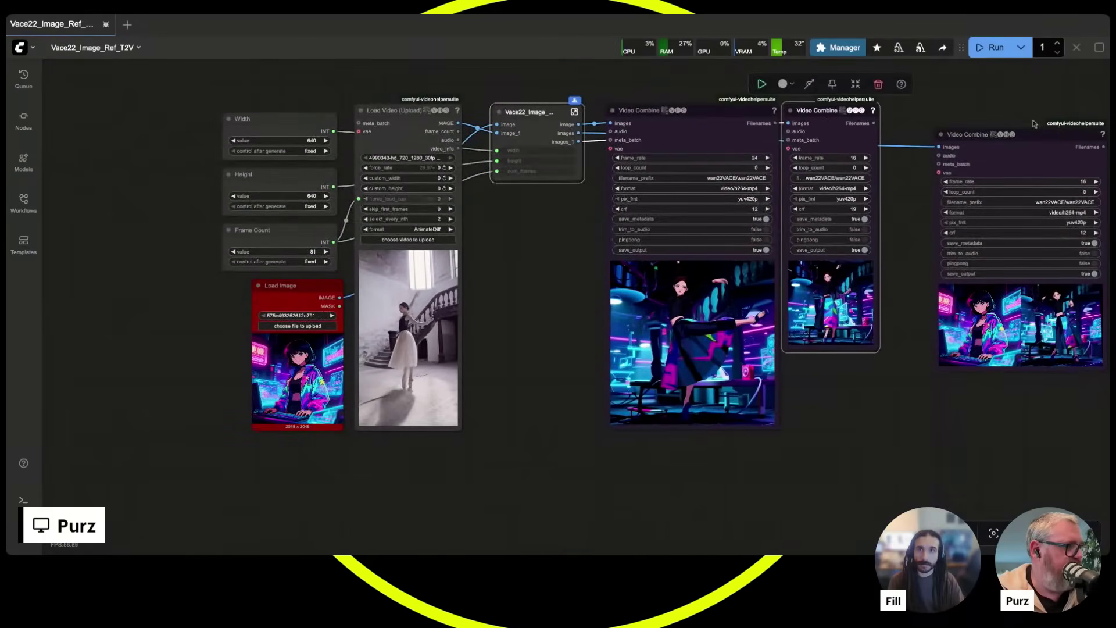
drag(1020, 143, 982, 119)
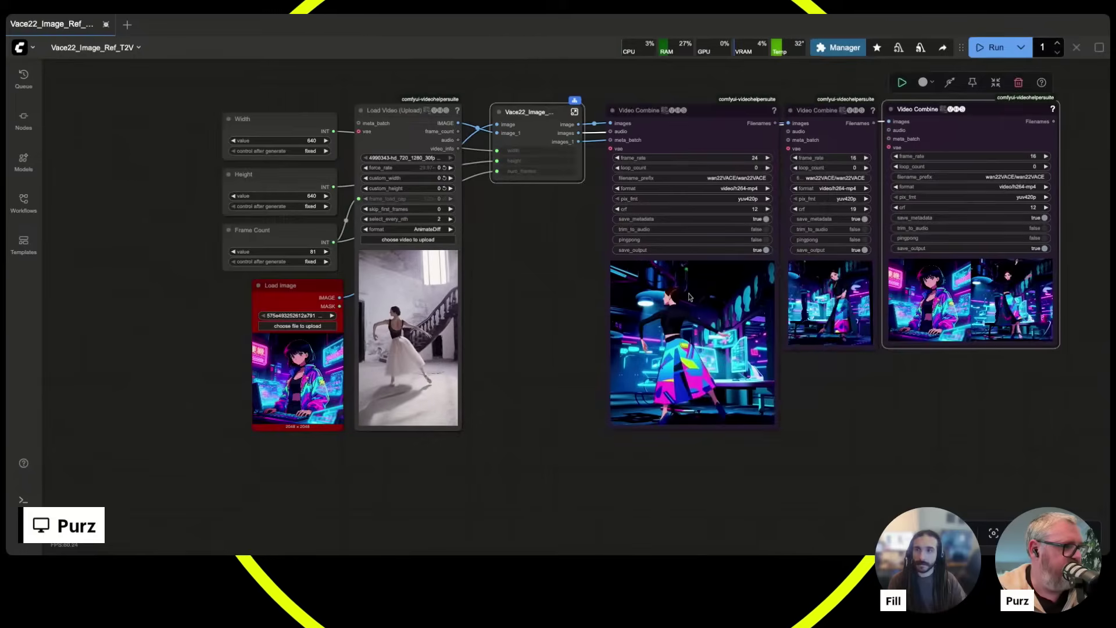
Reopen the subgraph and examine the names and wiring of its output slots and its input slots.
scroll(689, 298, up, 2)
scroll(689, 297, up, 2)
drag(496, 165, 297, 237)
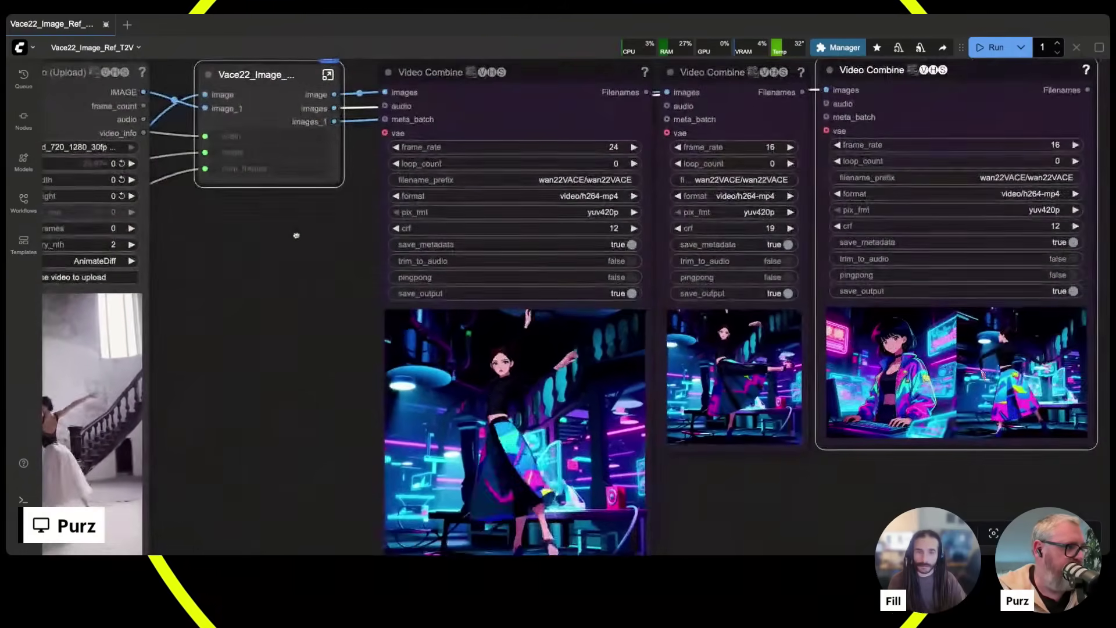
click(327, 74)
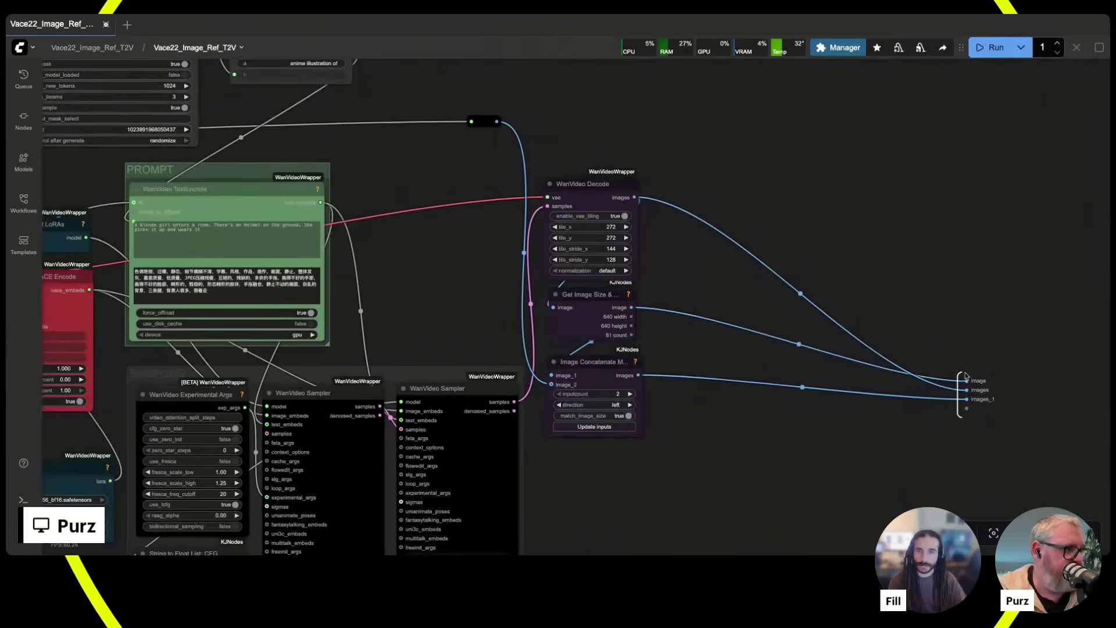
scroll(996, 408, up, 10)
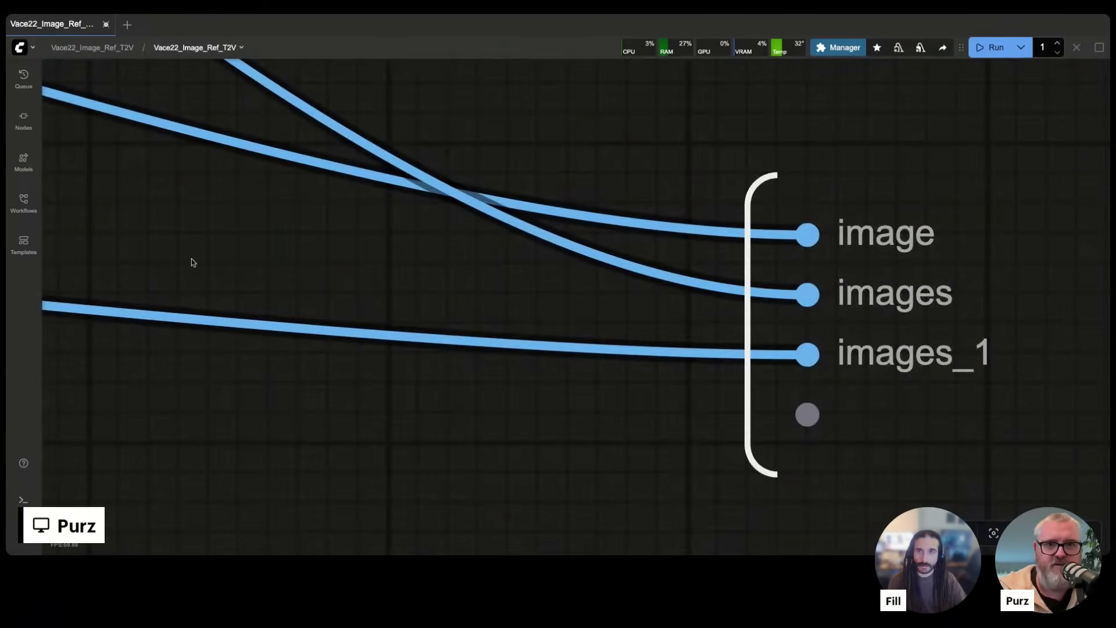
scroll(319, 283, down, 8)
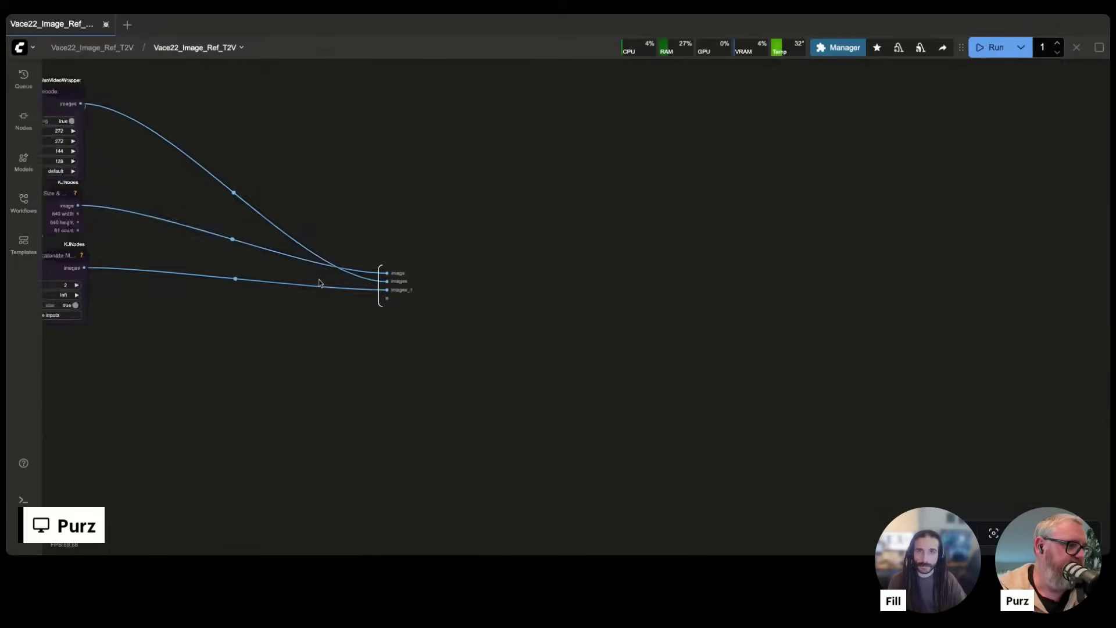
drag(319, 283, 1044, 257)
scroll(1044, 257, up, 2)
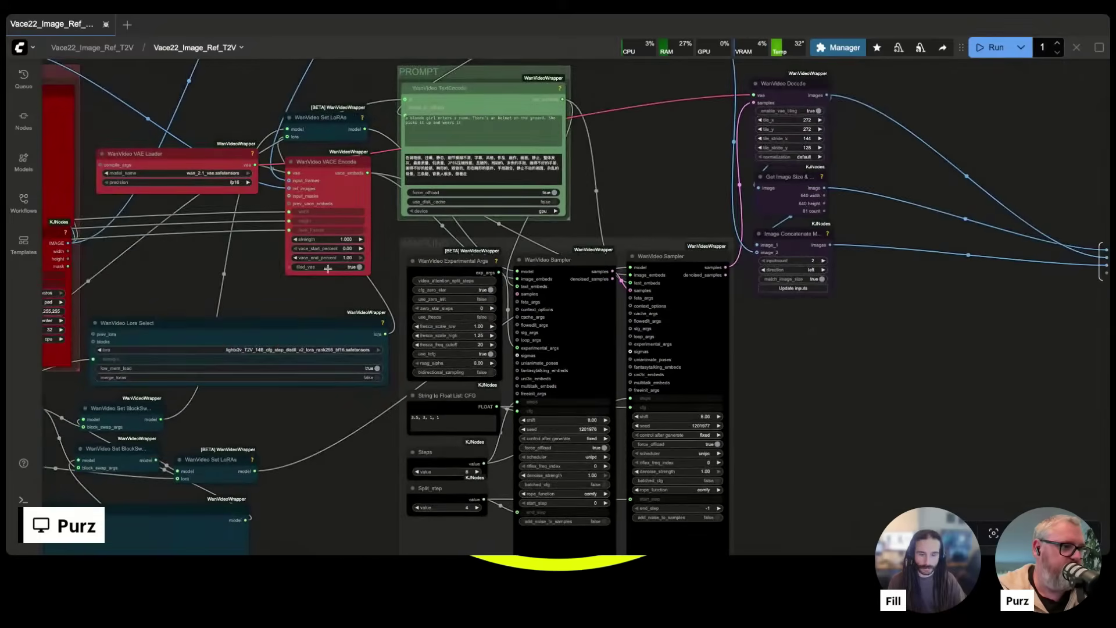
scroll(182, 304, left, 6)
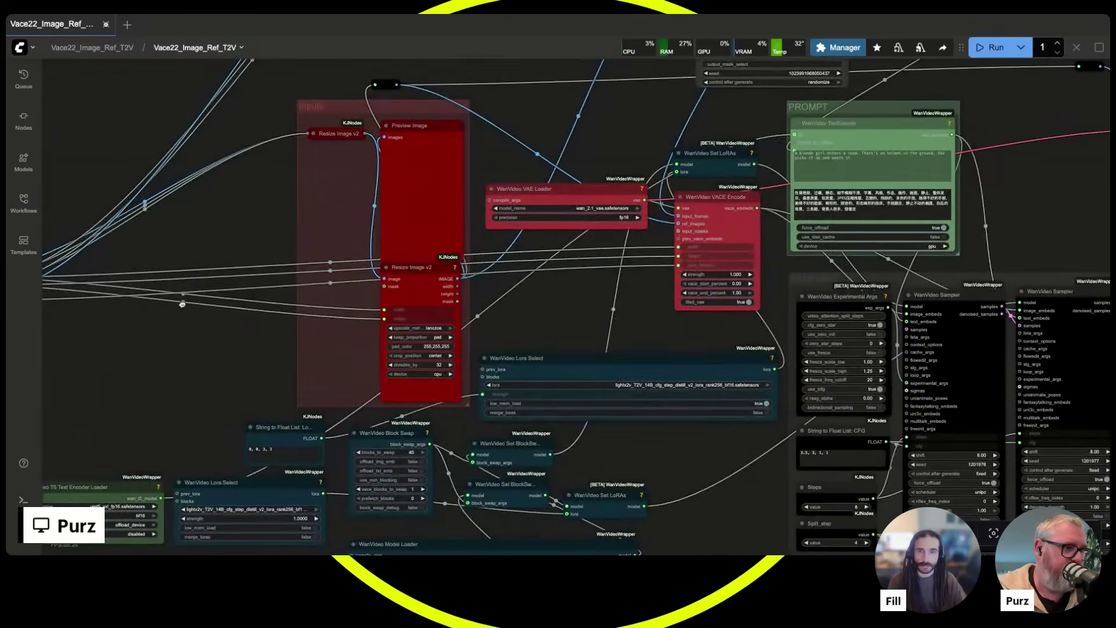
drag(182, 304, 416, 366)
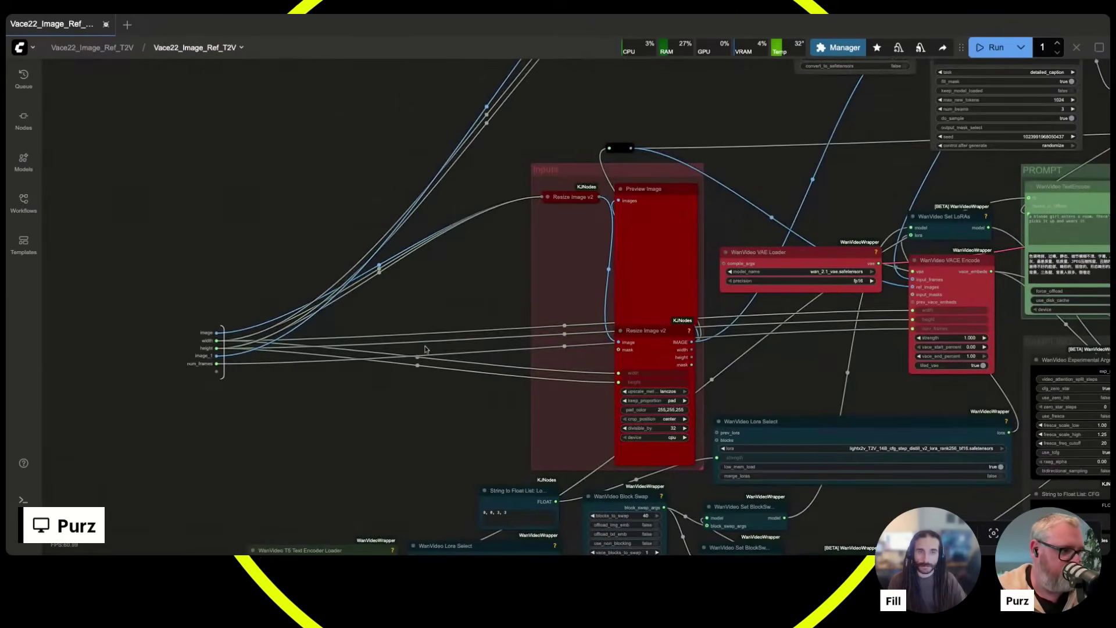
Expose the value widgets of the Steps and Split_step nodes as new subgraph inputs and return to the main workflow.
drag(825, 138, 458, 171)
scroll(458, 170, down, 5)
drag(491, 352, 331, 379)
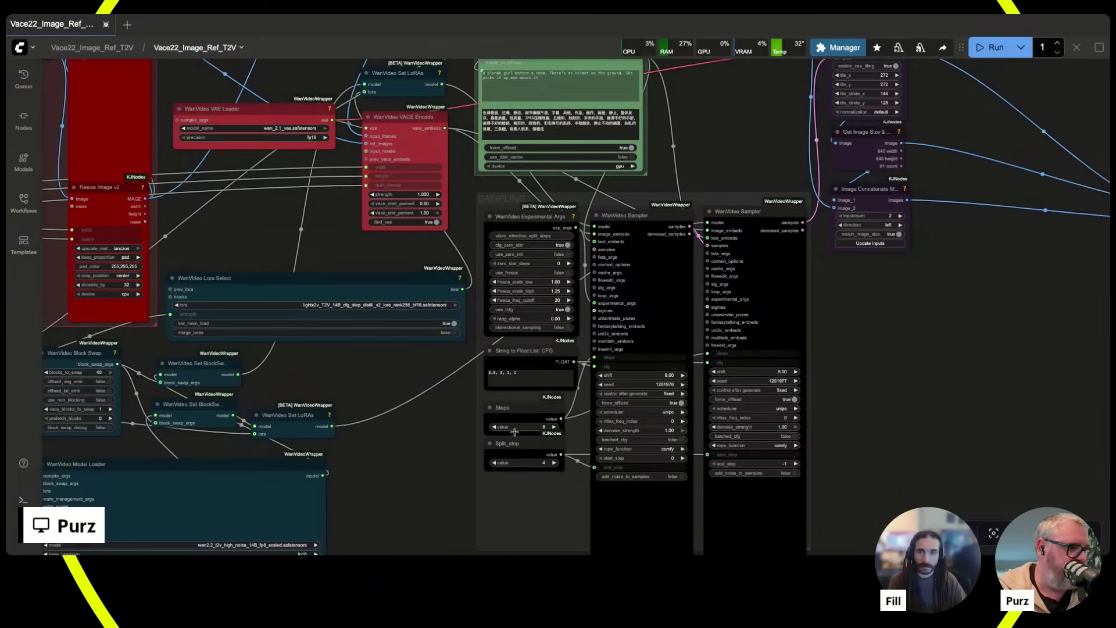
drag(432, 426, 919, 334)
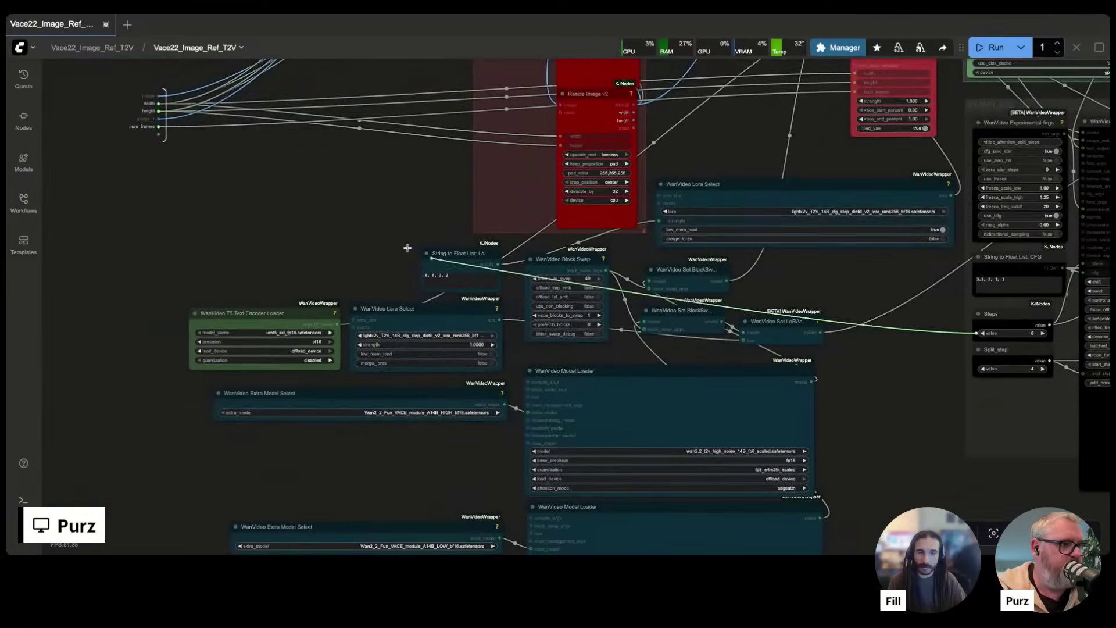
drag(157, 135, 158, 134)
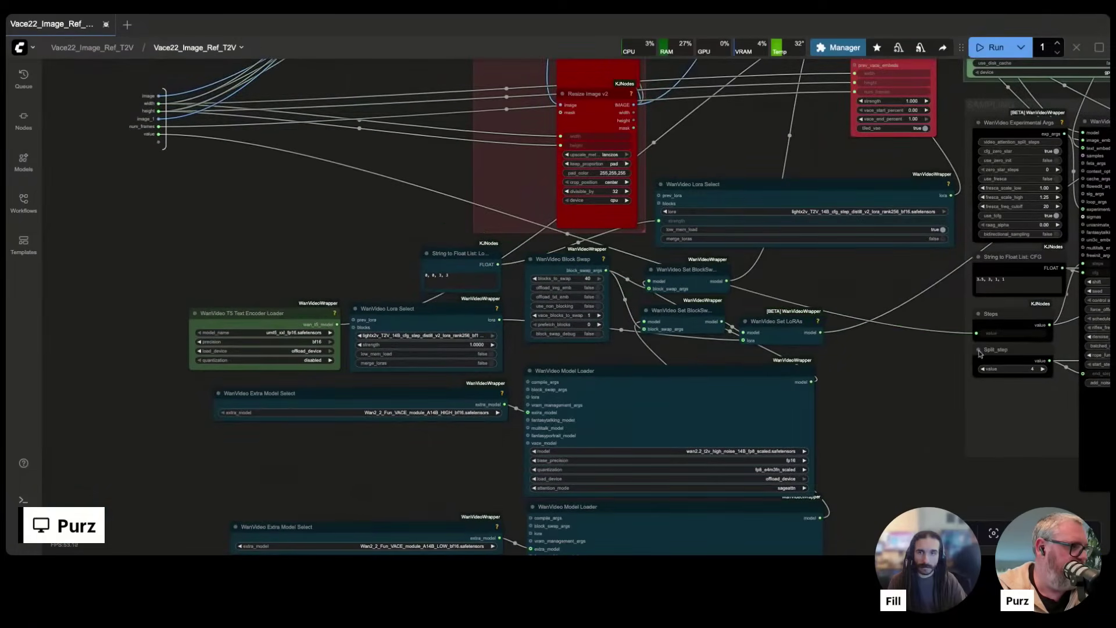
drag(959, 361, 157, 142)
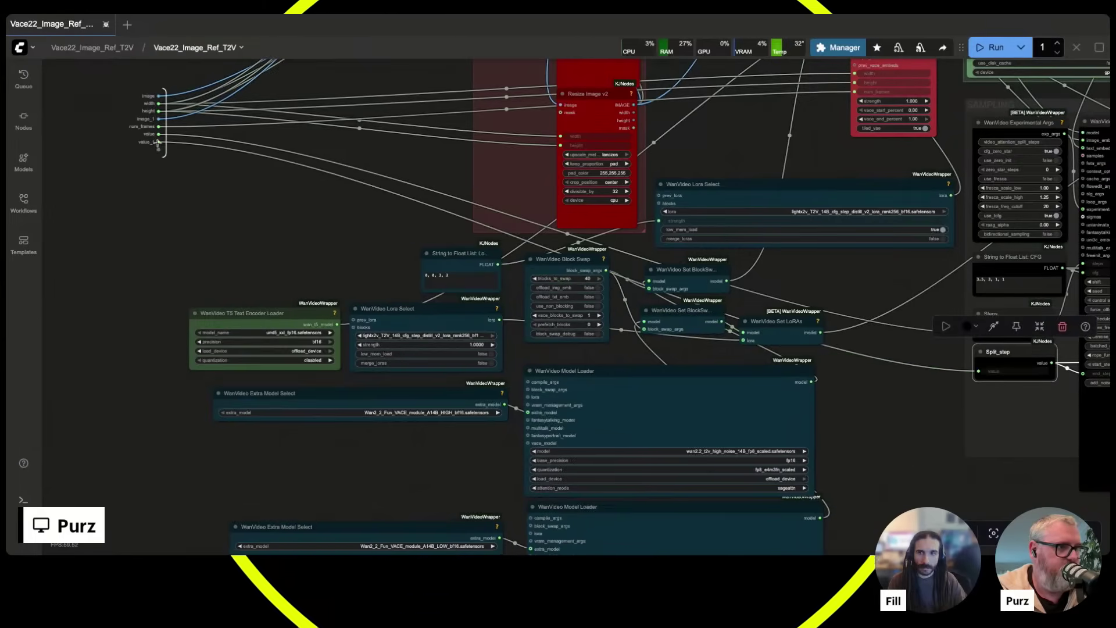
key(Escape)
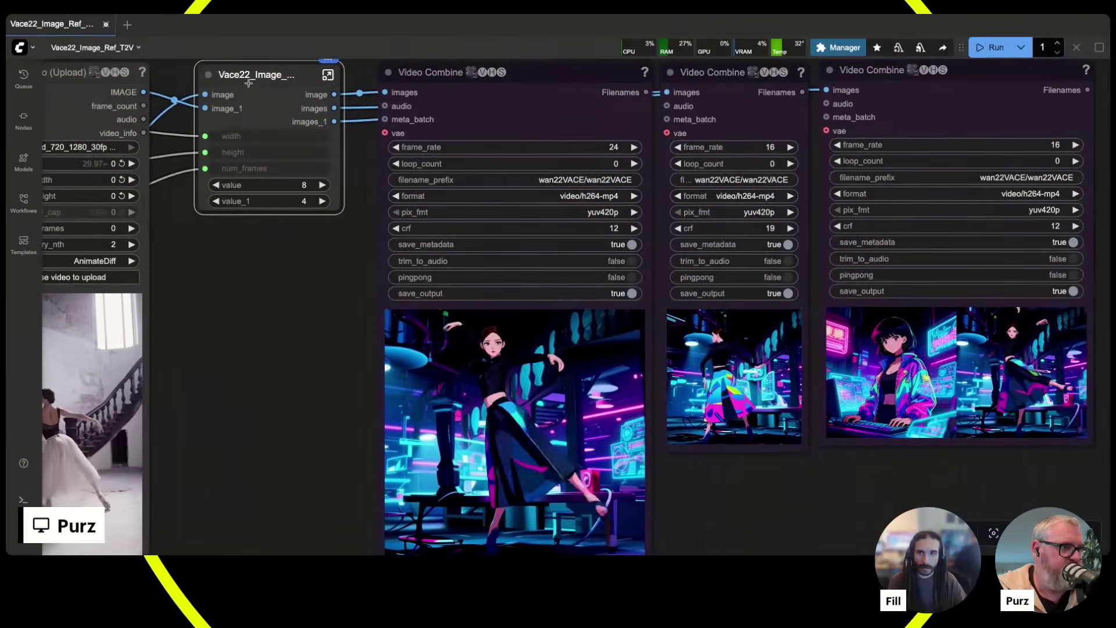
Reopen the subgraph and rename the two new value input slots to steps and split_step.
double_click(271, 103)
double_click(148, 135)
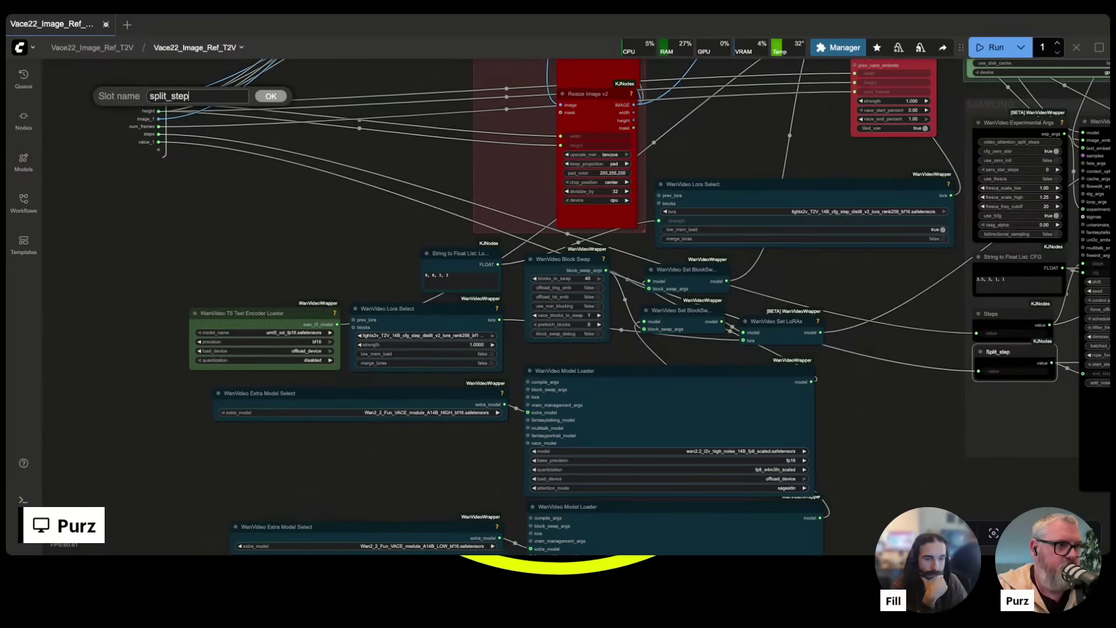
key(Return)
Expose the String Concatenate node's a field as a new subgraph input.
drag(300, 232, 299, 314)
drag(742, 189, 663, 207)
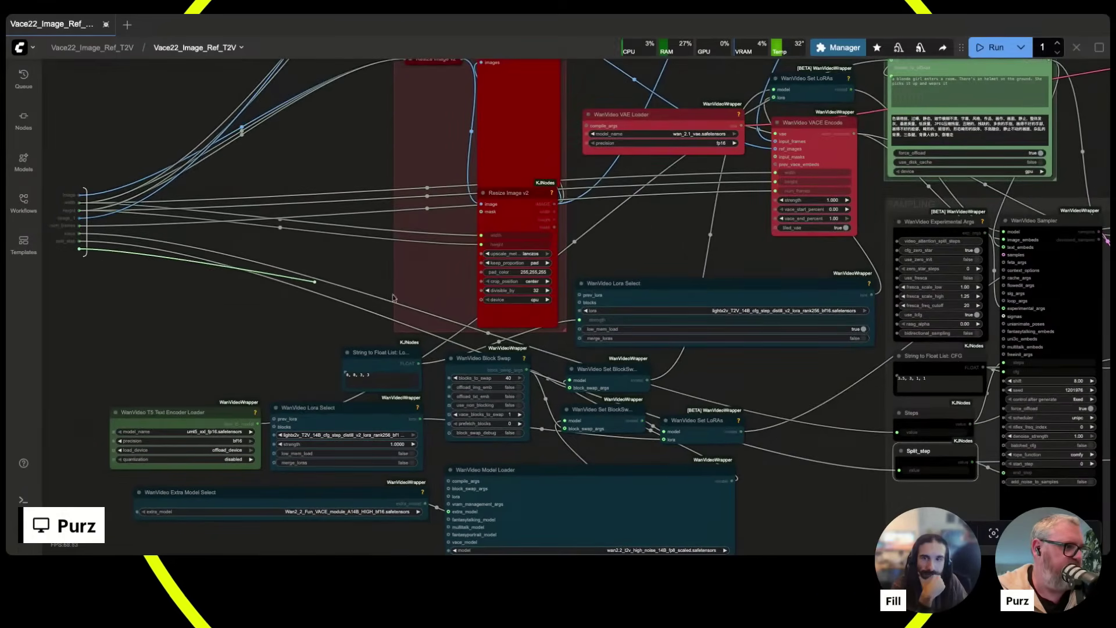
drag(414, 357, 411, 243)
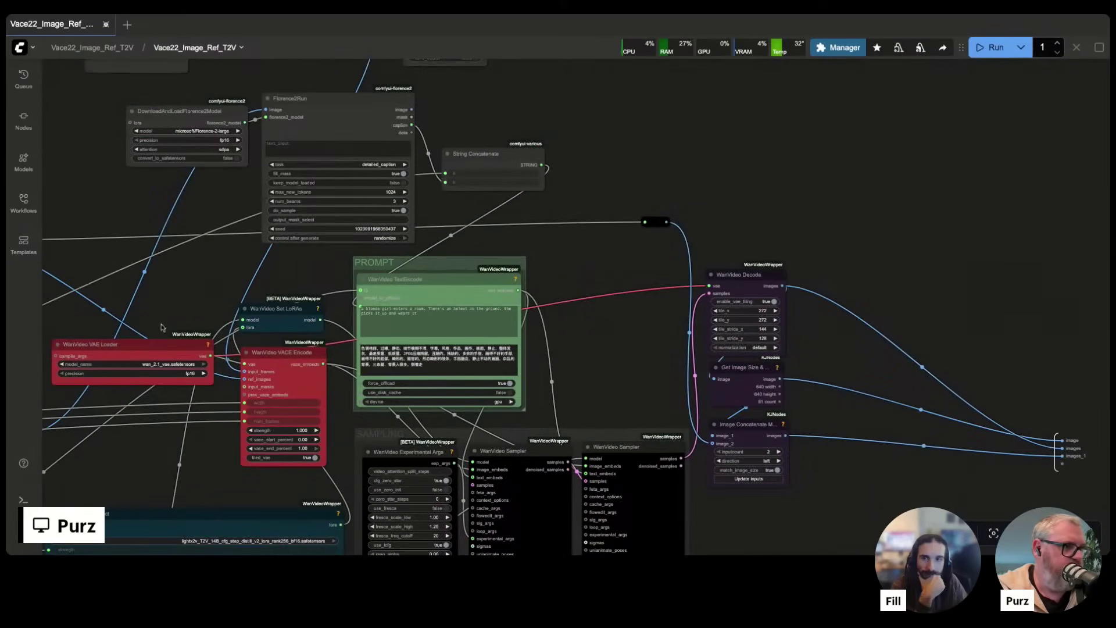
drag(194, 316, 660, 151)
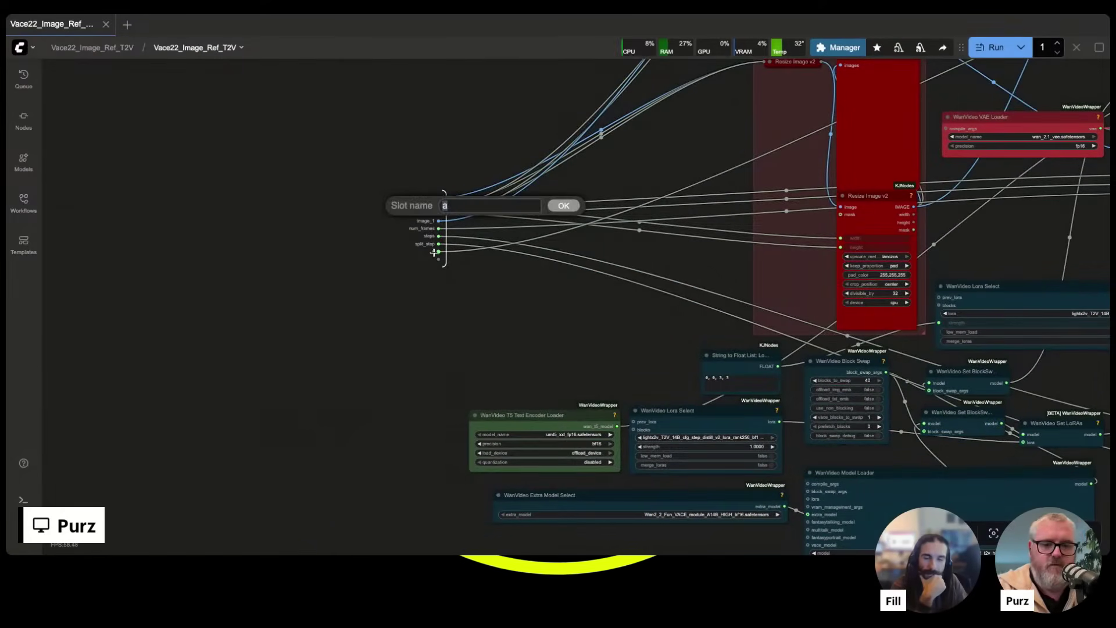
Rename the new a input slot to prompt_prefix and return to the main workflow.
text(rompt)
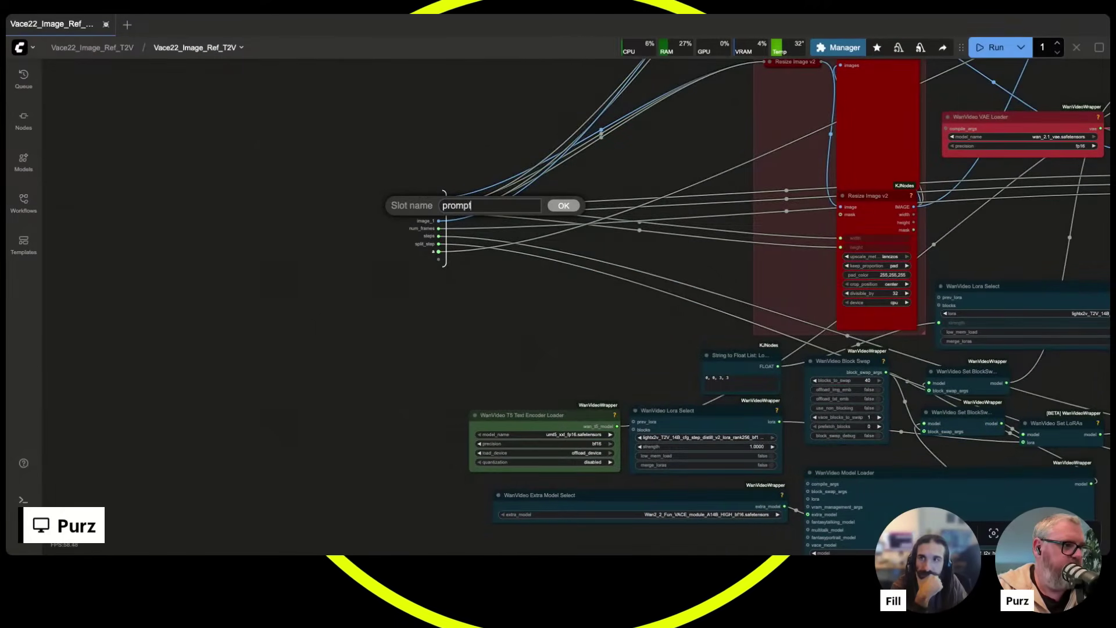
text(_rpefix)
key(Return)
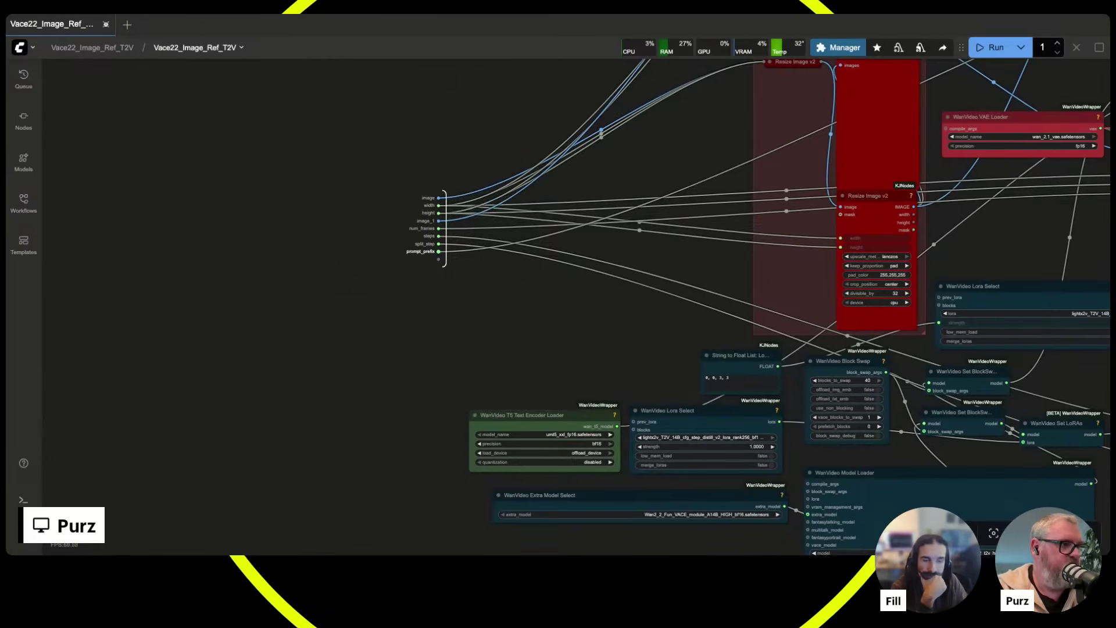
key(Escape)
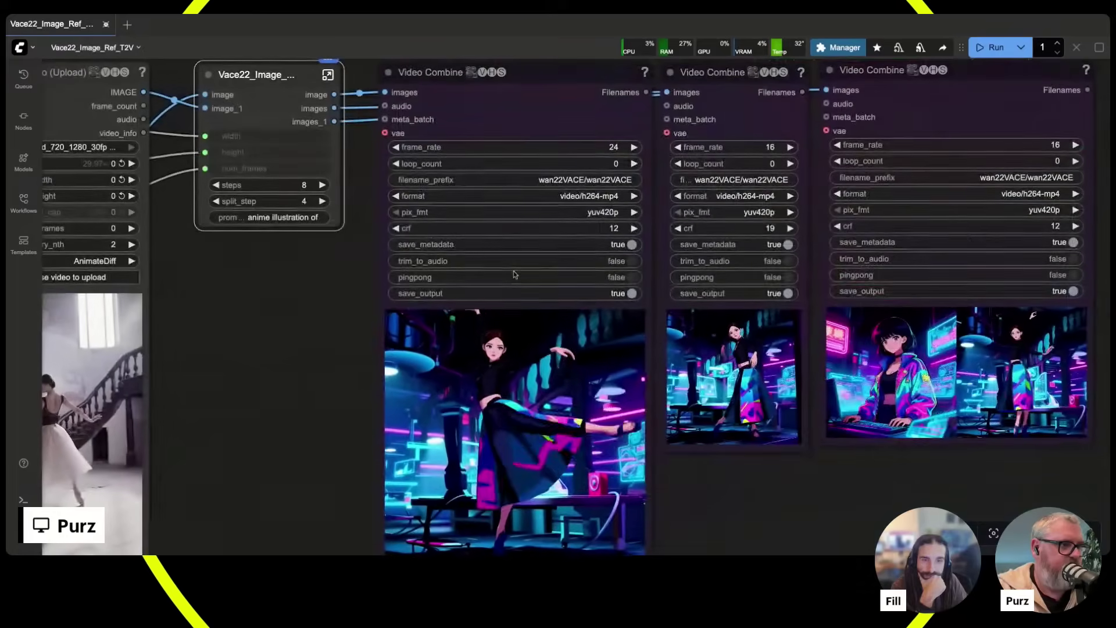
Enlarge the subgraph node so its title and prompt_prefix label fit, and shift it slightly toward the Load Video node.
scroll(462, 270, up, 3)
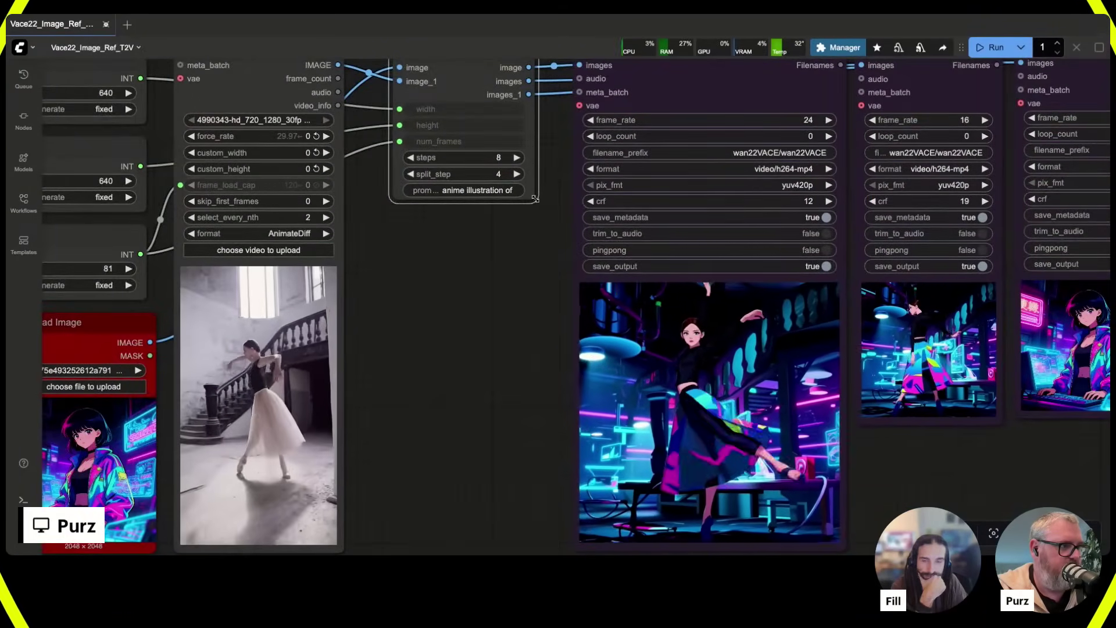
drag(536, 203, 573, 257)
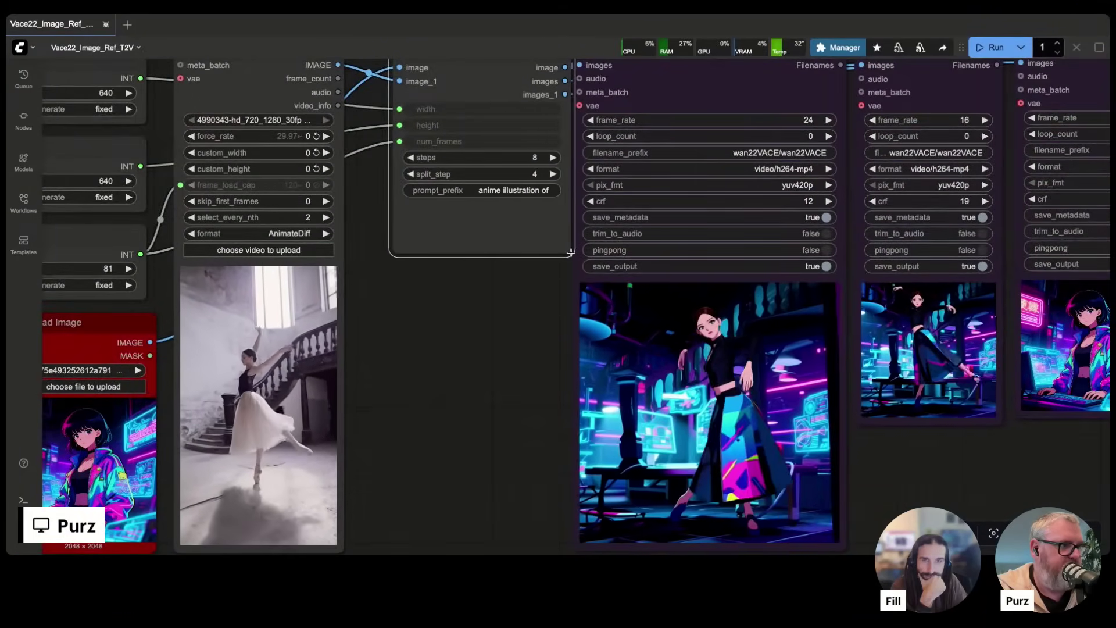
drag(495, 315, 456, 424)
drag(414, 219, 394, 224)
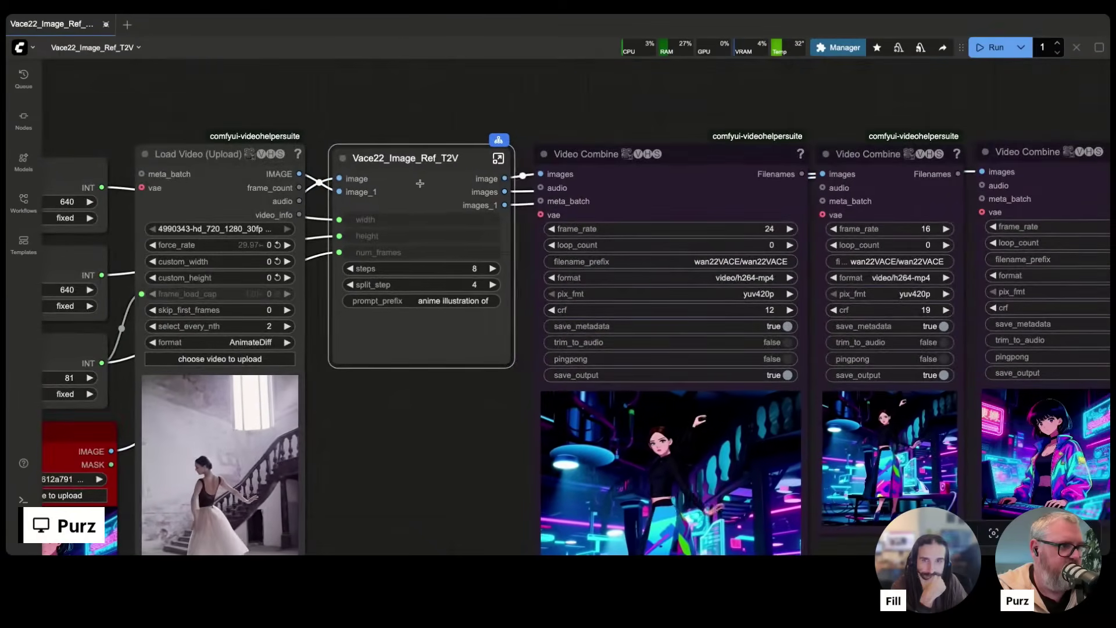
scroll(408, 209, up, 4)
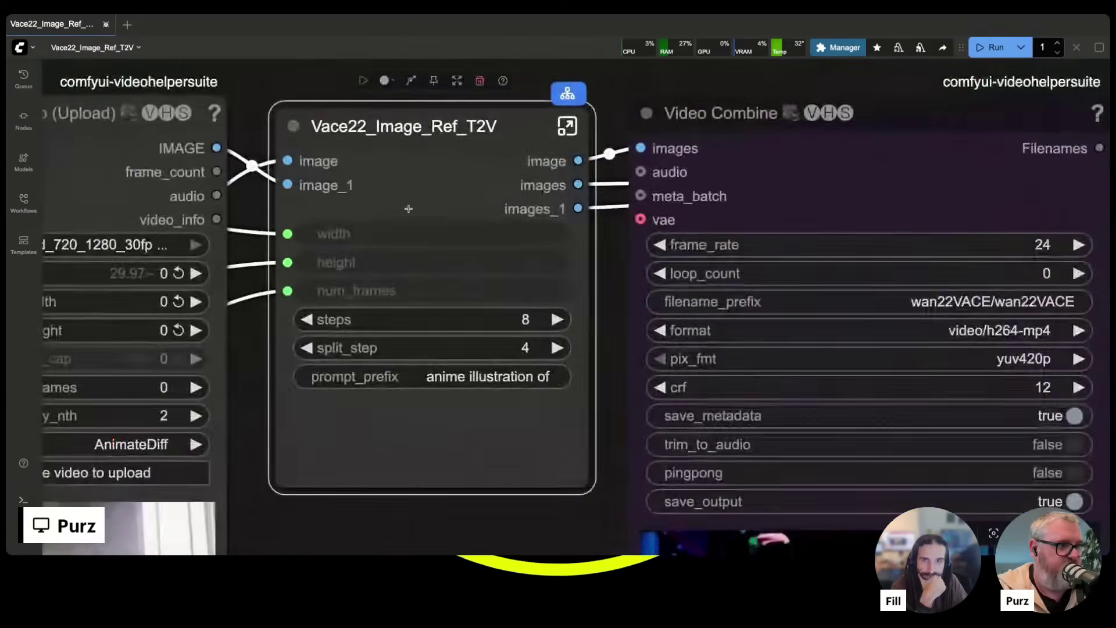
scroll(405, 134, down, 10)
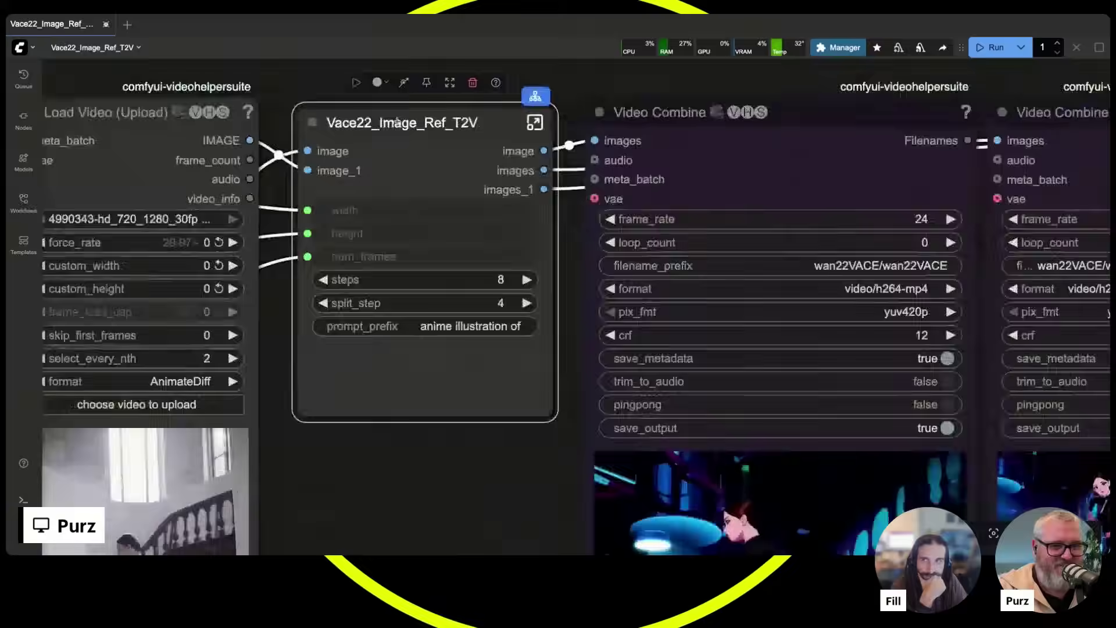
drag(393, 399, 475, 423)
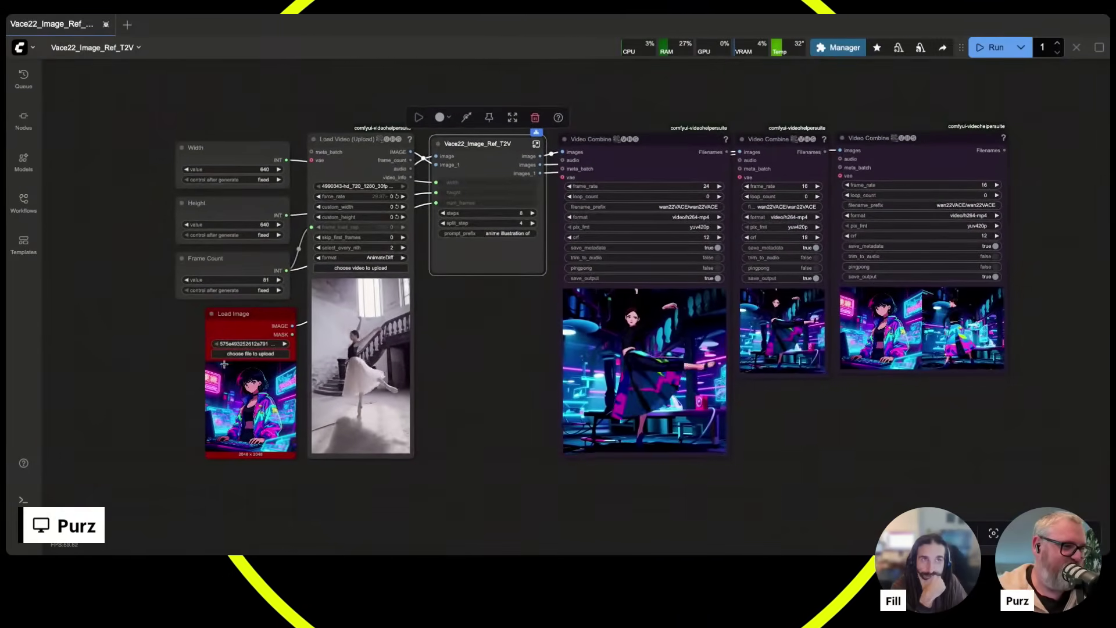
Replace the Load Image reference with the Vlcsnap-2019-02-13-1... file and run the workflow with the logs shown.
click(229, 357)
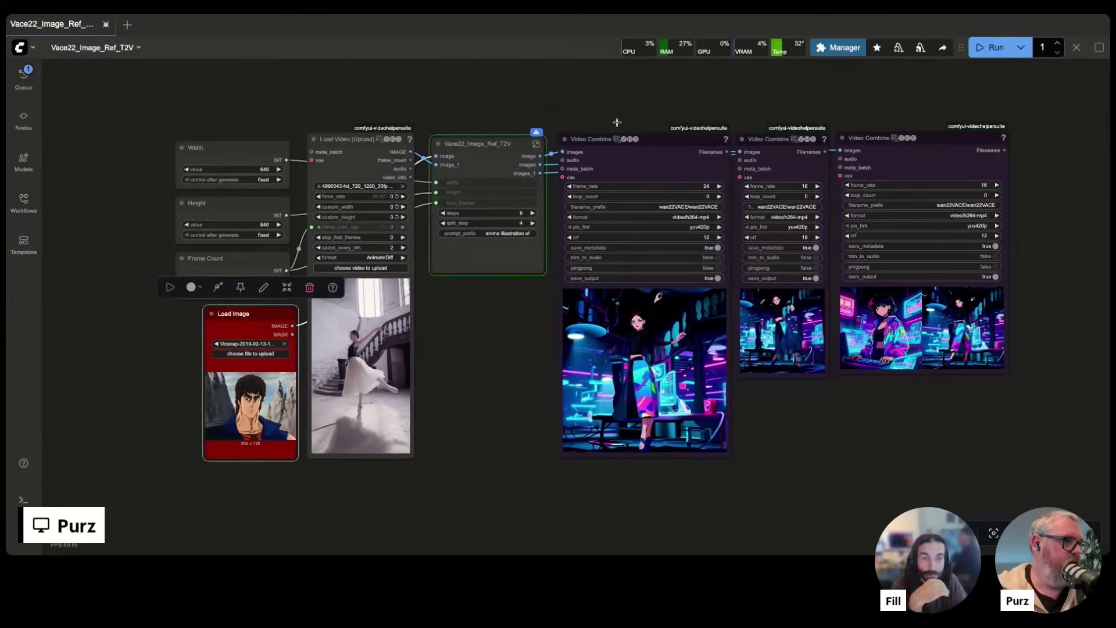
click(19, 497)
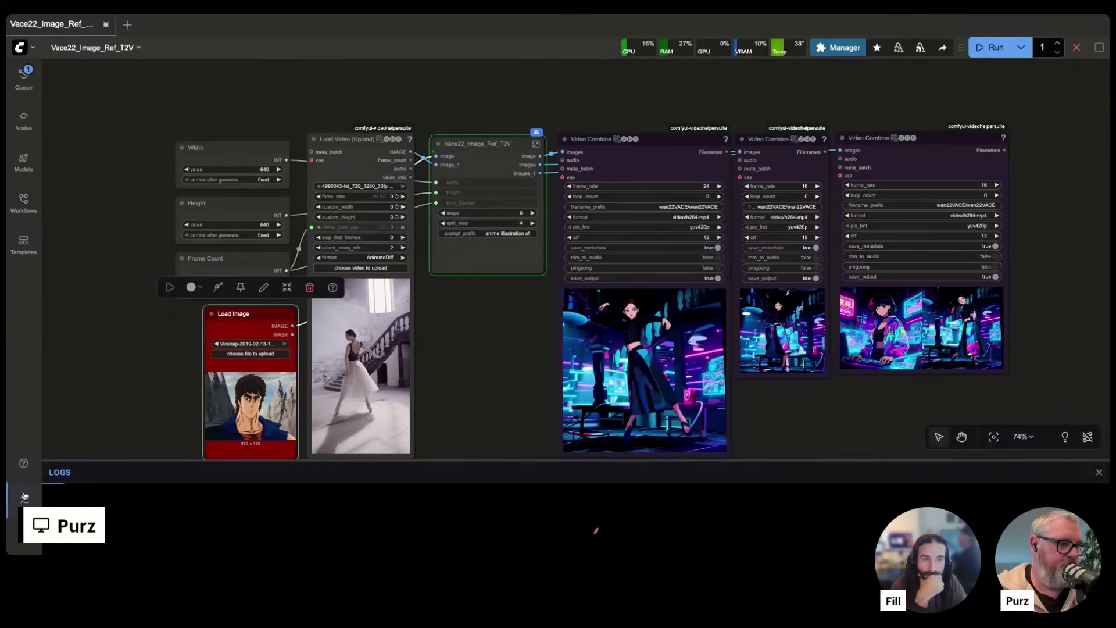
scroll(510, 391, up, 2)
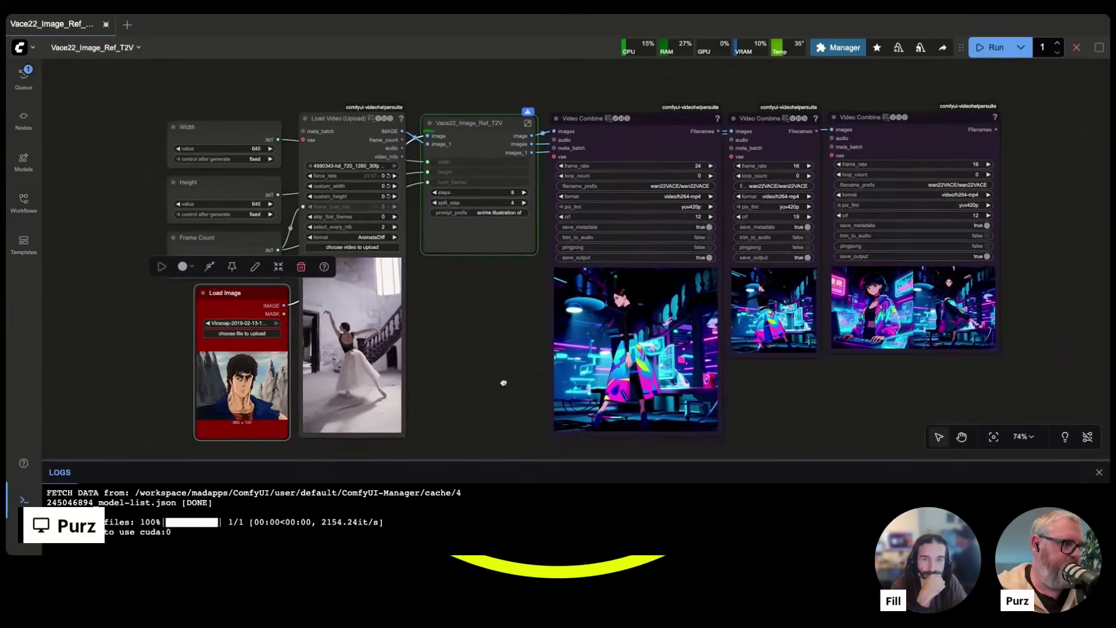
scroll(501, 381, down, 1)
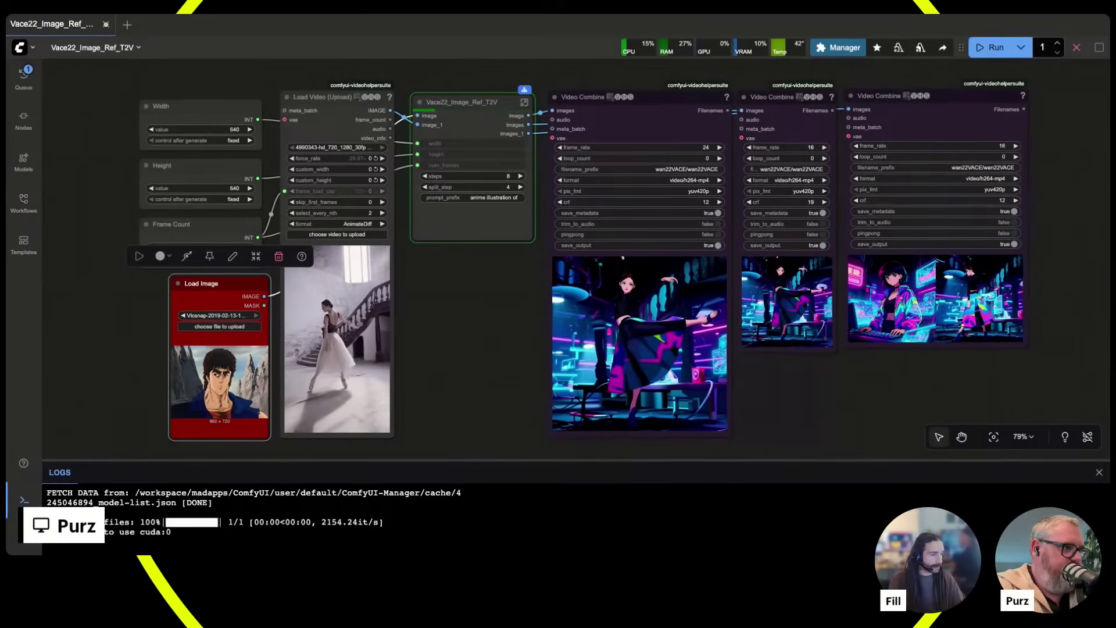
Open the subgraph during the run and examine the depth map preview in its Video Combine node.
click(458, 123)
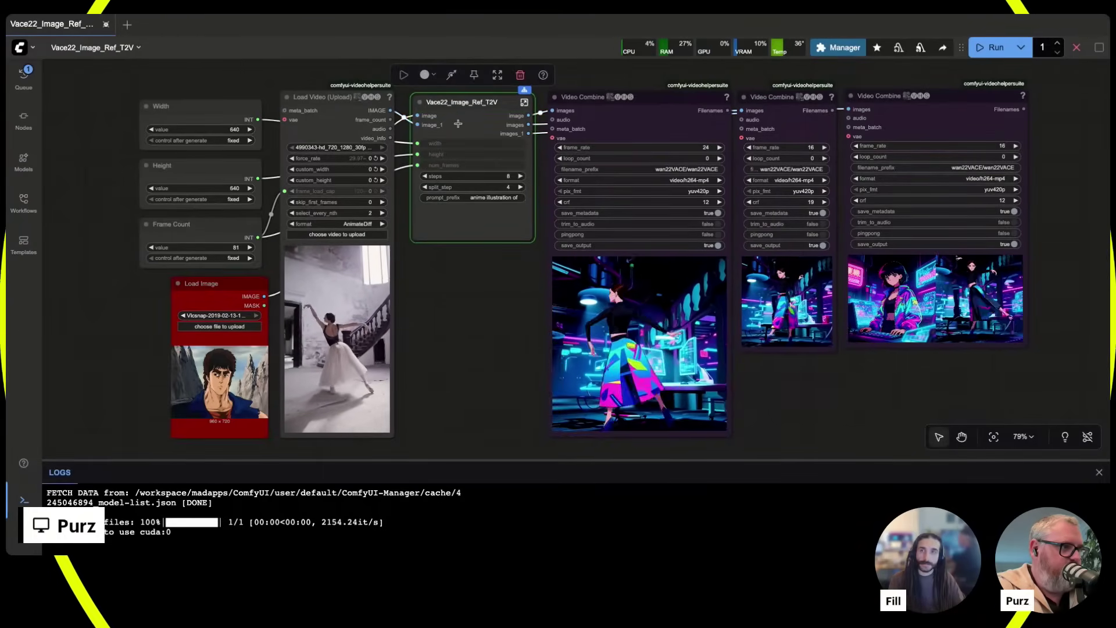
click(524, 102)
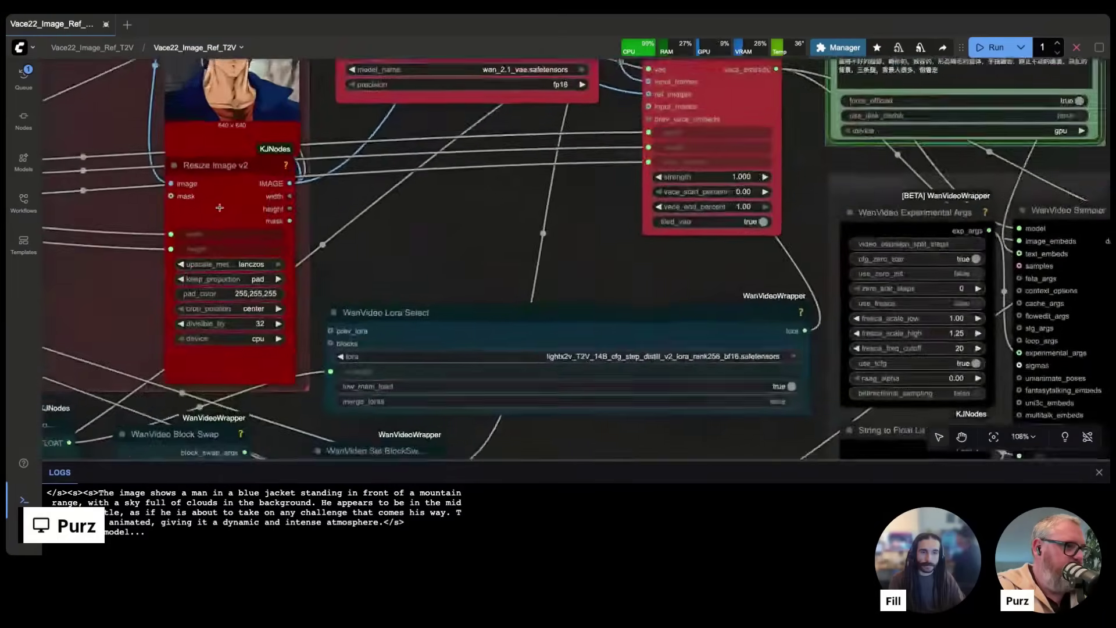
scroll(219, 207, down, 7)
drag(294, 211, 432, 305)
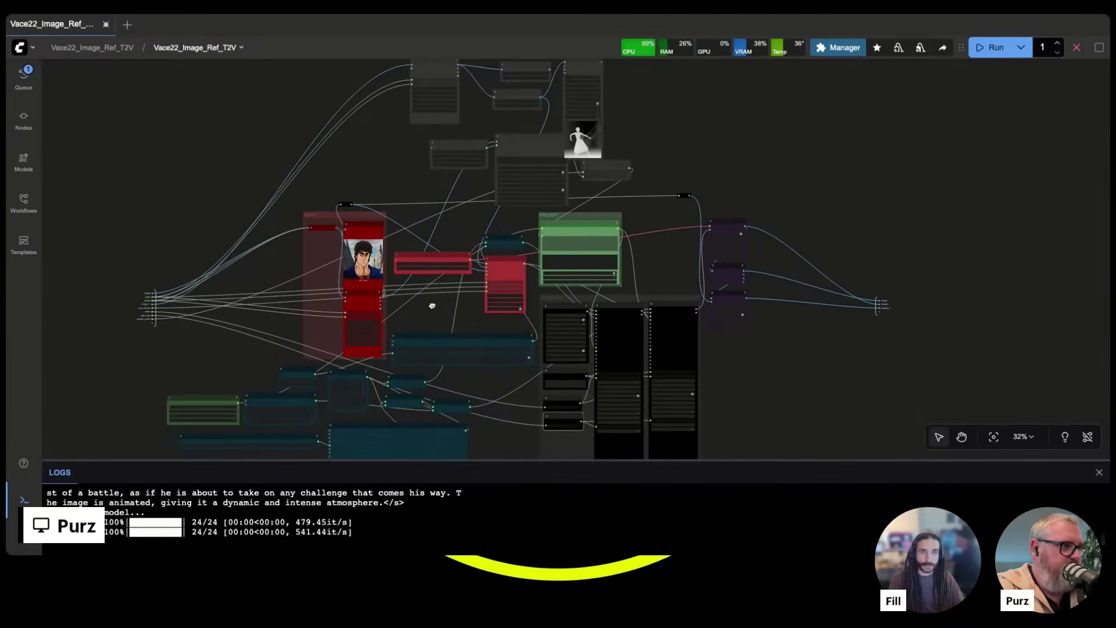
scroll(577, 138, up, 15)
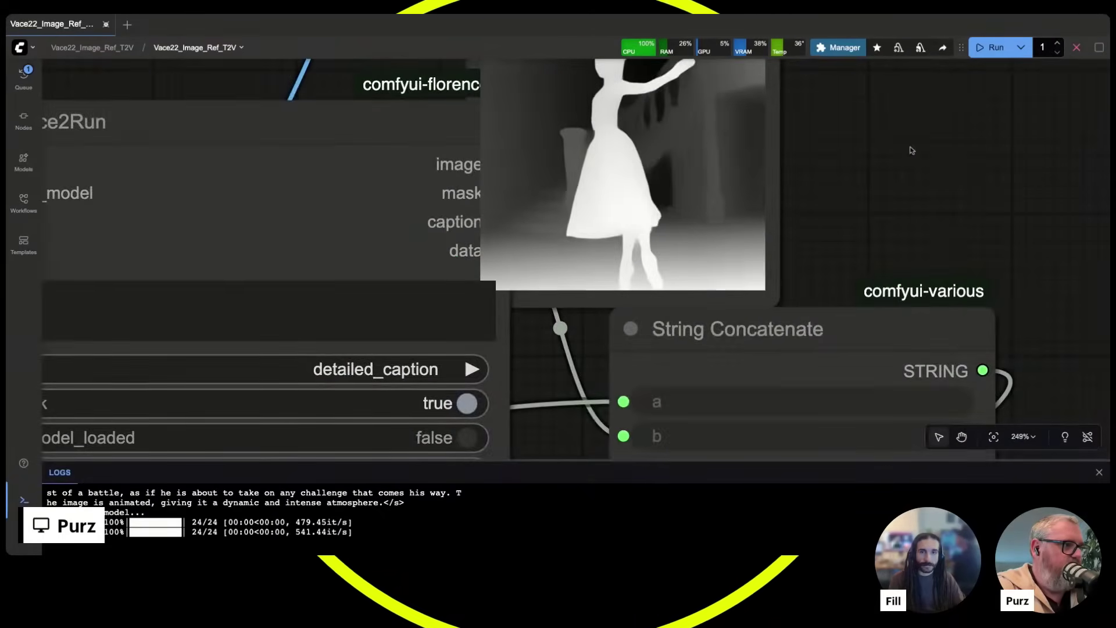
drag(908, 154, 838, 264)
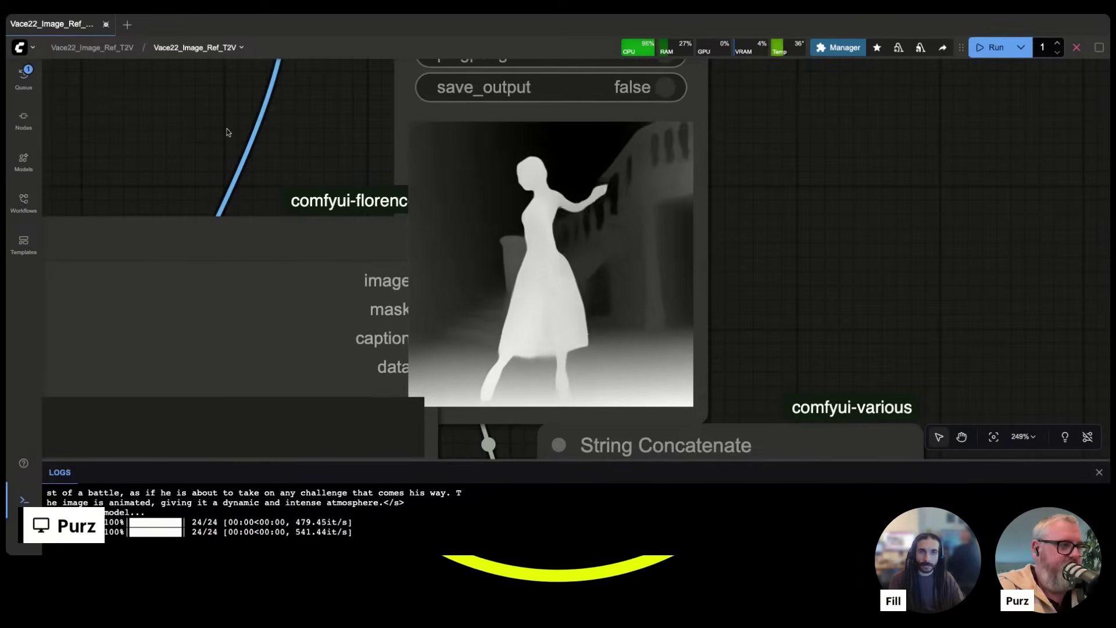
Move the depth preview's Video Combine node clear of the Florence2Run node.
scroll(204, 134, down, 15)
scroll(197, 137, up, 10)
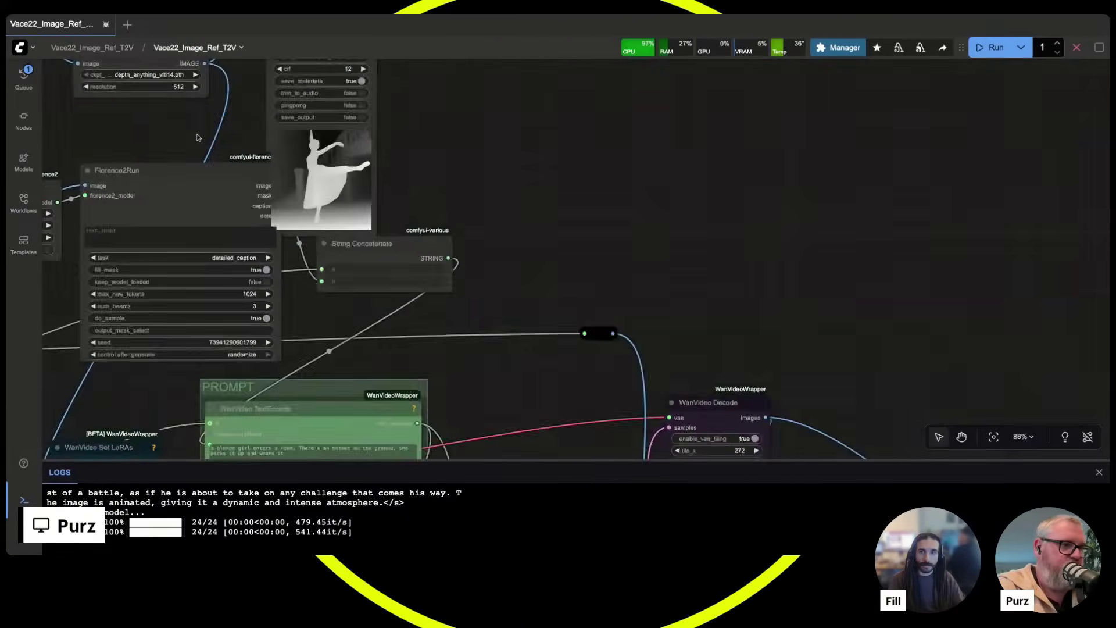
drag(196, 138, 215, 433)
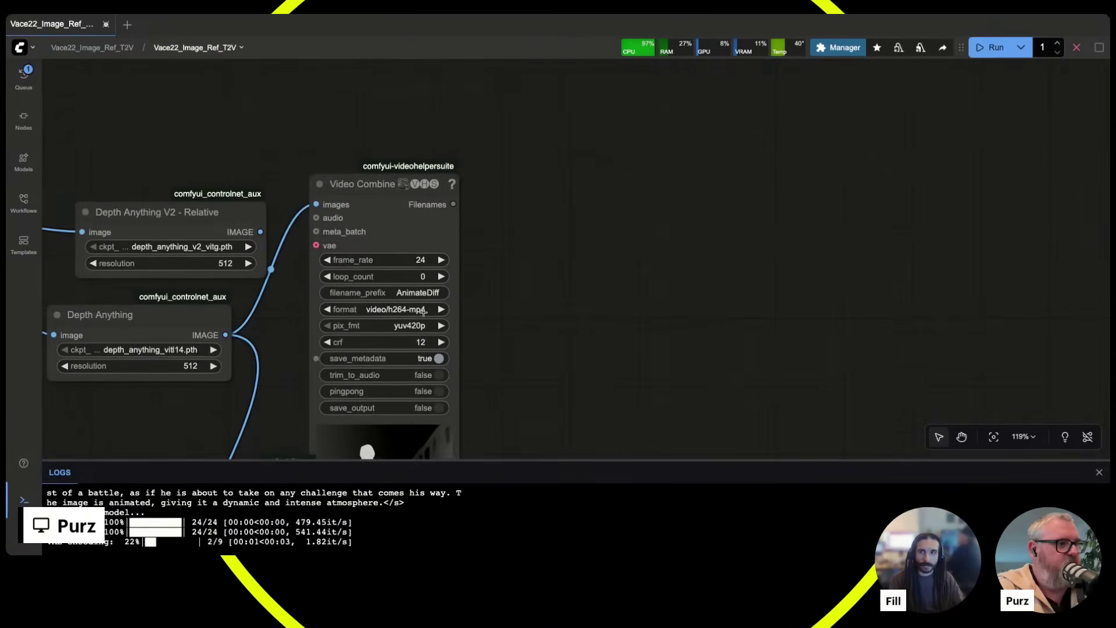
drag(386, 207, 509, 186)
scroll(680, 269, down, 5)
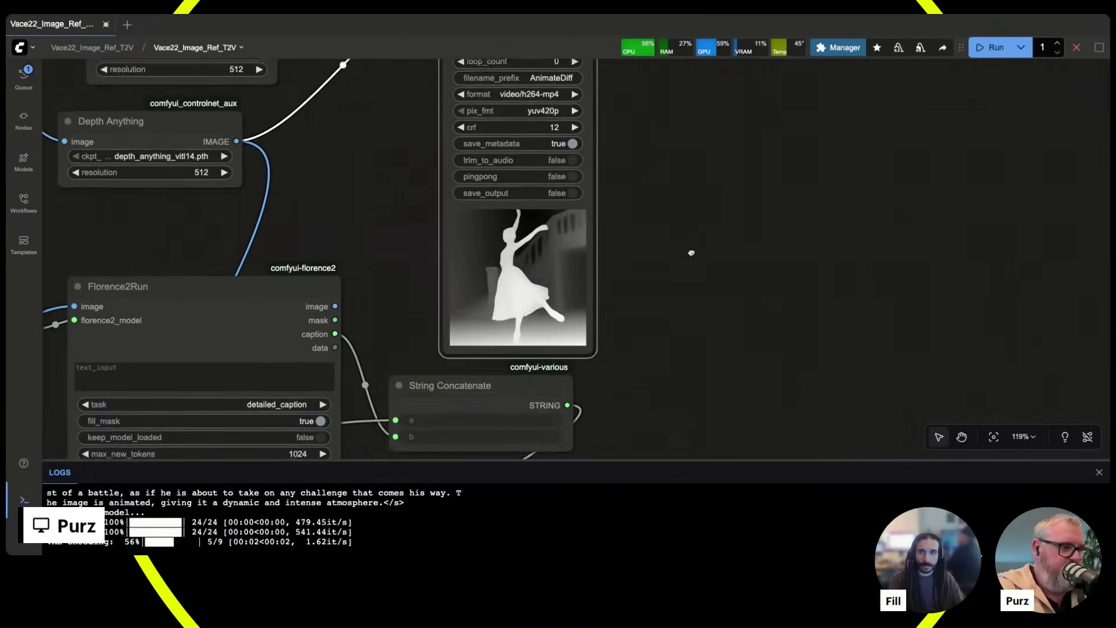
scroll(706, 245, up, 5)
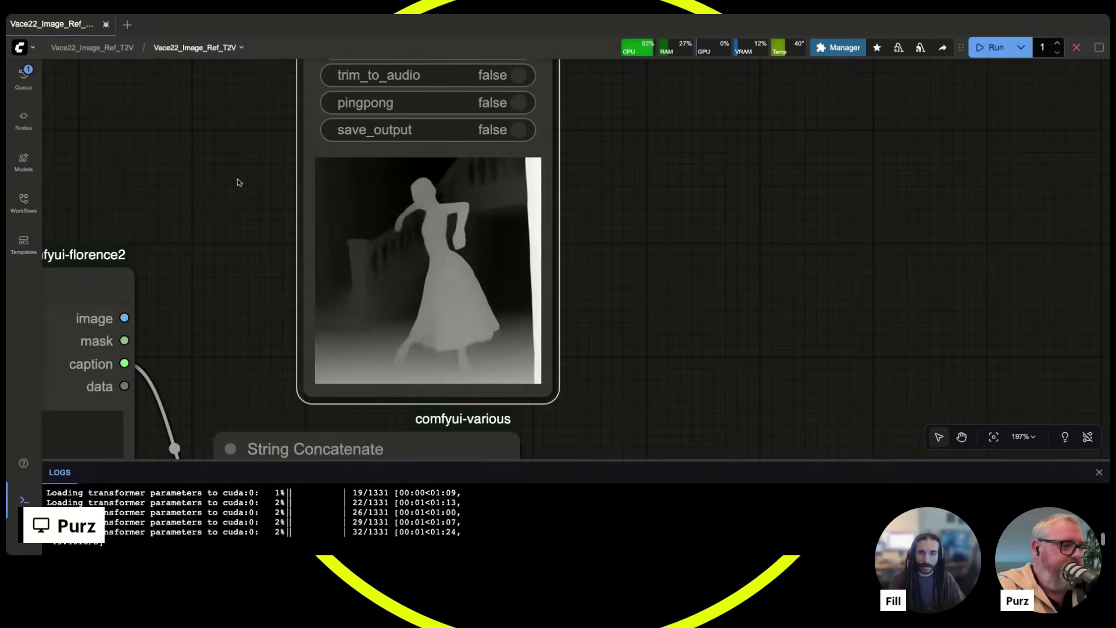
Examine the subgraph's reference image, encoding and WanVideo Sampler nodes while the run progresses.
scroll(252, 176, down, 3)
drag(252, 177, 510, 86)
scroll(510, 86, down, 15)
scroll(508, 110, up, 6)
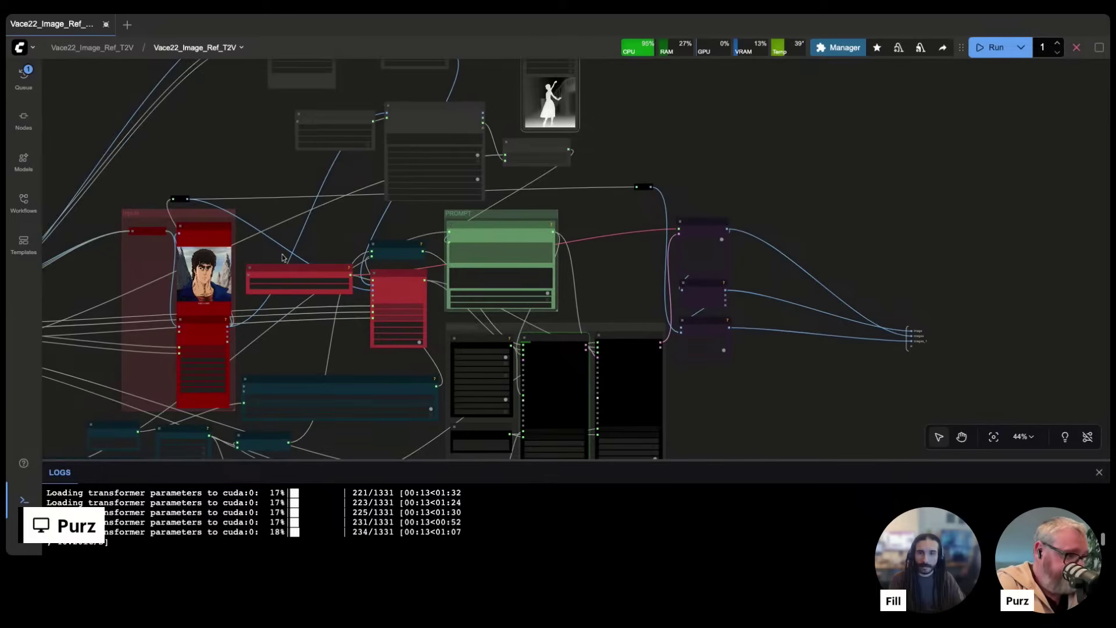
drag(249, 227, 199, 122)
scroll(332, 292, up, 6)
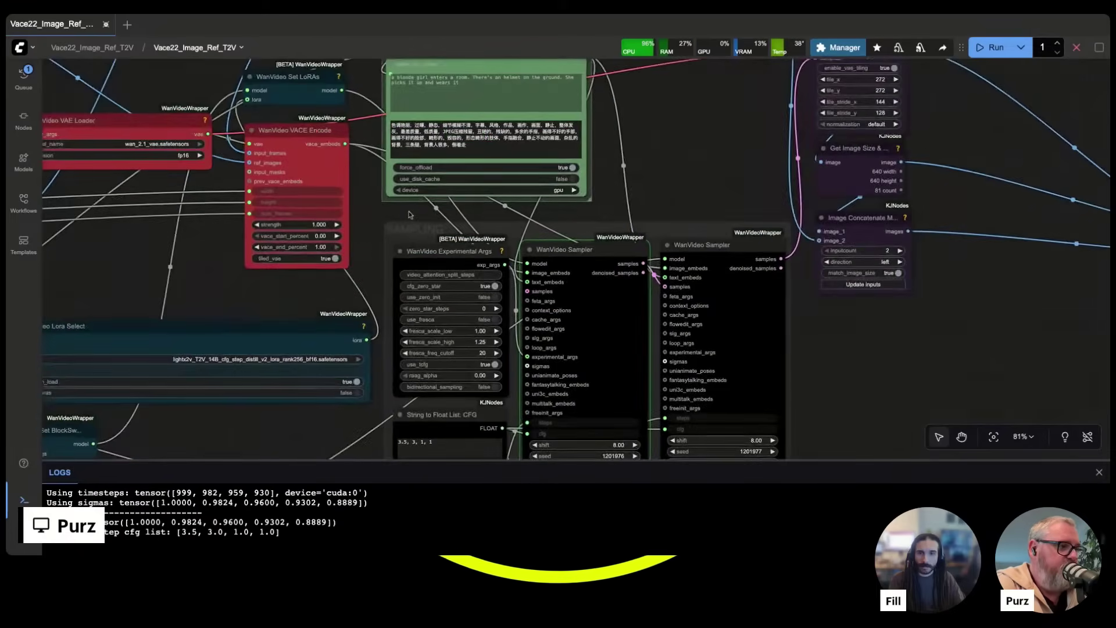
drag(333, 292, 296, 97)
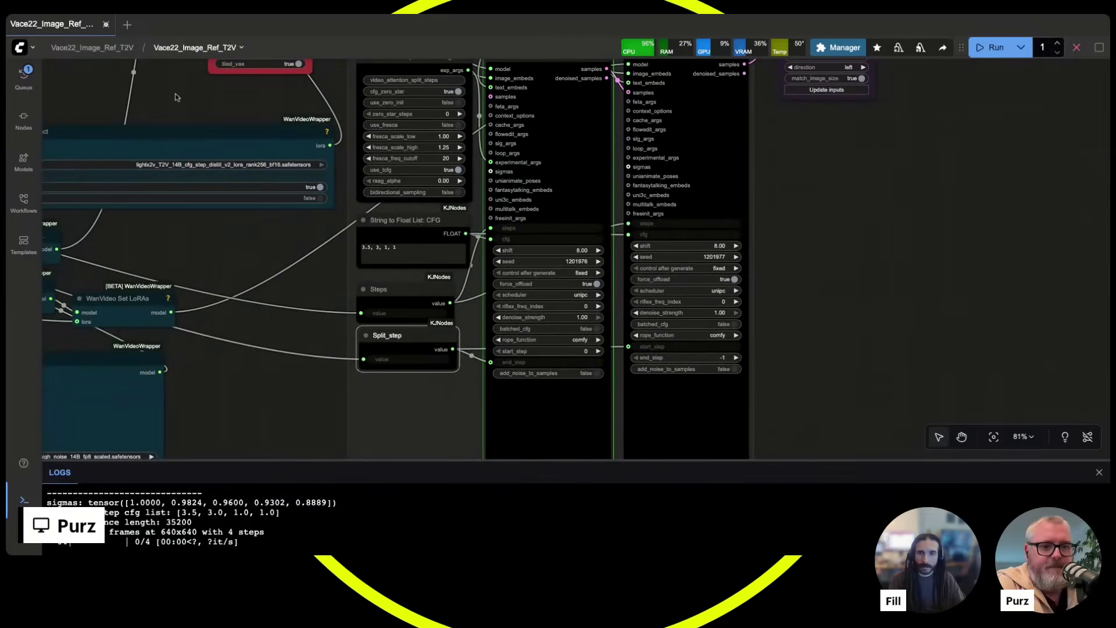
scroll(89, 102, down, 3)
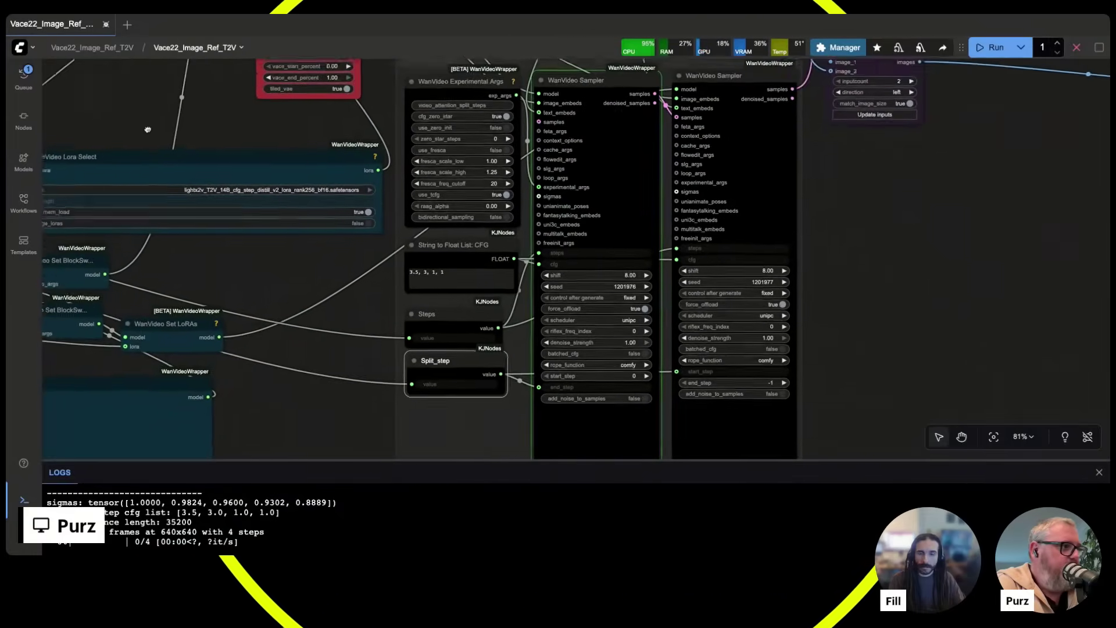
Return to the main workflow and make the logs area slightly taller while the run continues.
scroll(180, 151, down, 3)
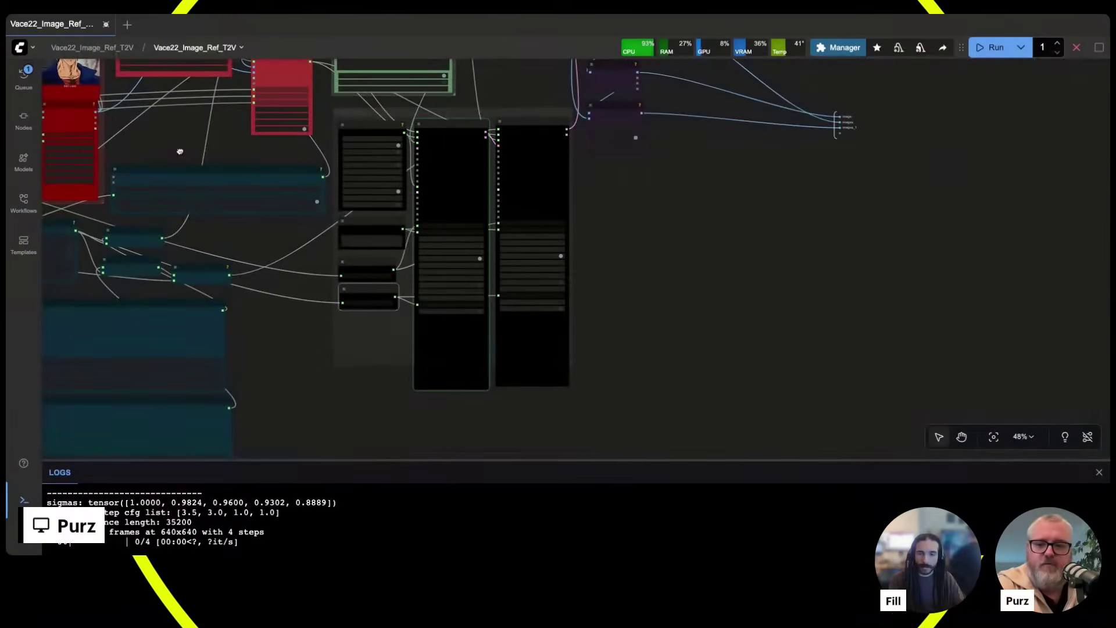
key(Escape)
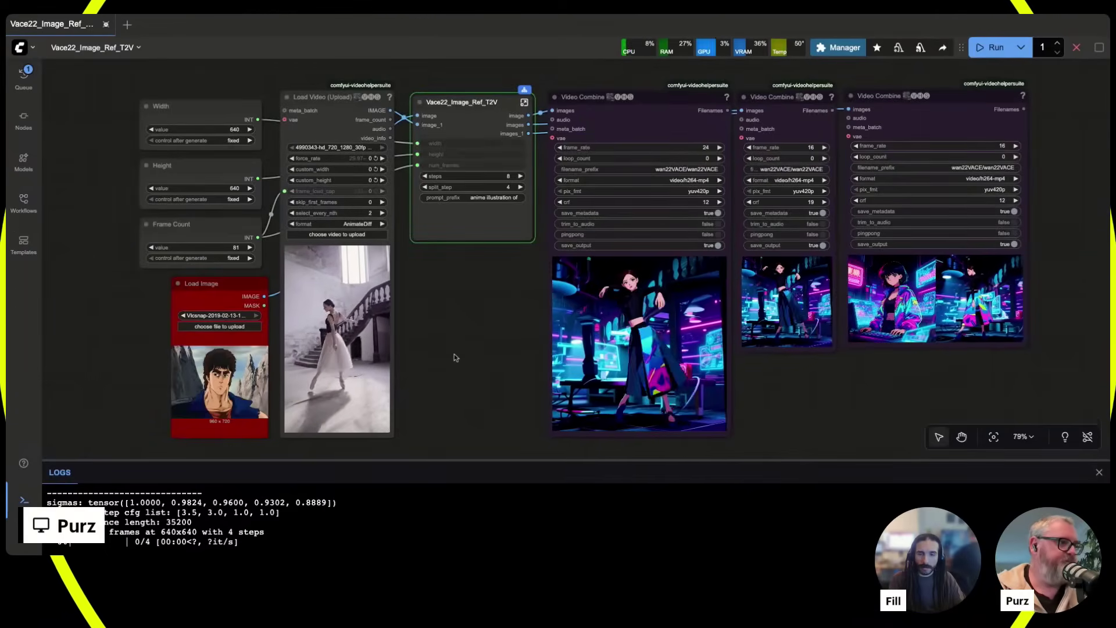
drag(352, 459, 351, 445)
drag(481, 393, 453, 380)
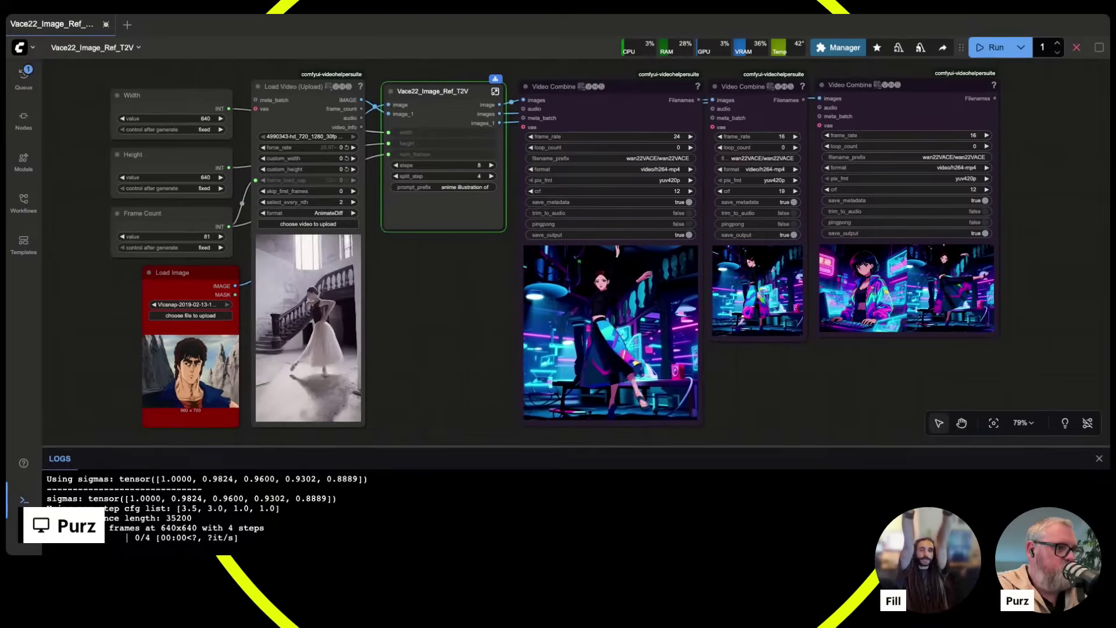
right_click(183, 273)
click(297, 271)
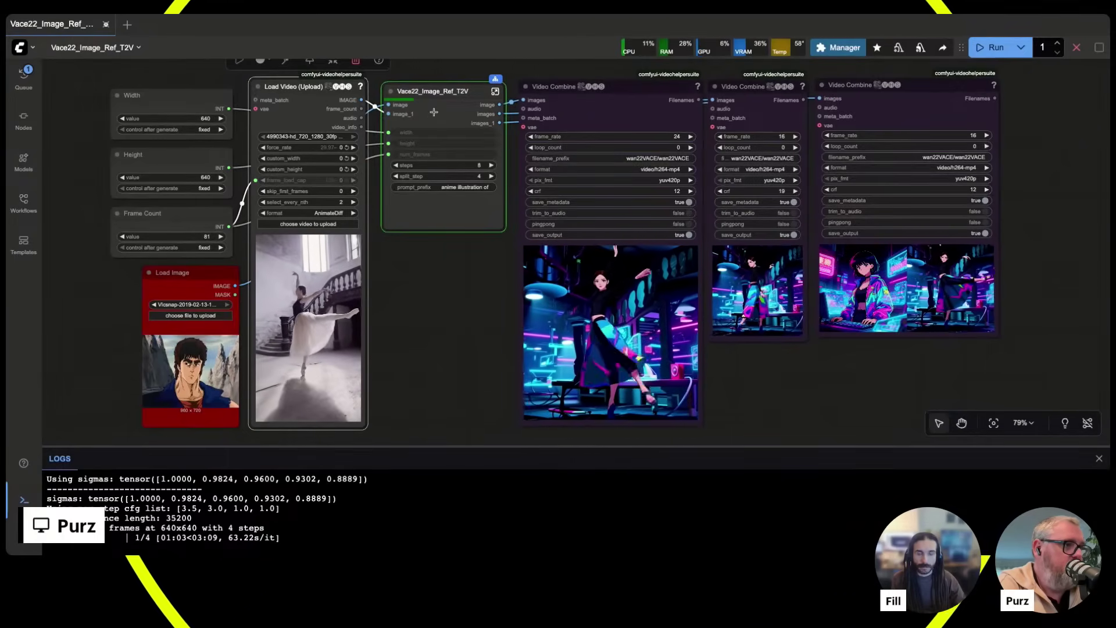
Check the first WanVideo Sampler's progress inside the Vace22_Image_Ref_T2V subgraph and read the expanded logs, returning to the main workflow.
click(494, 91)
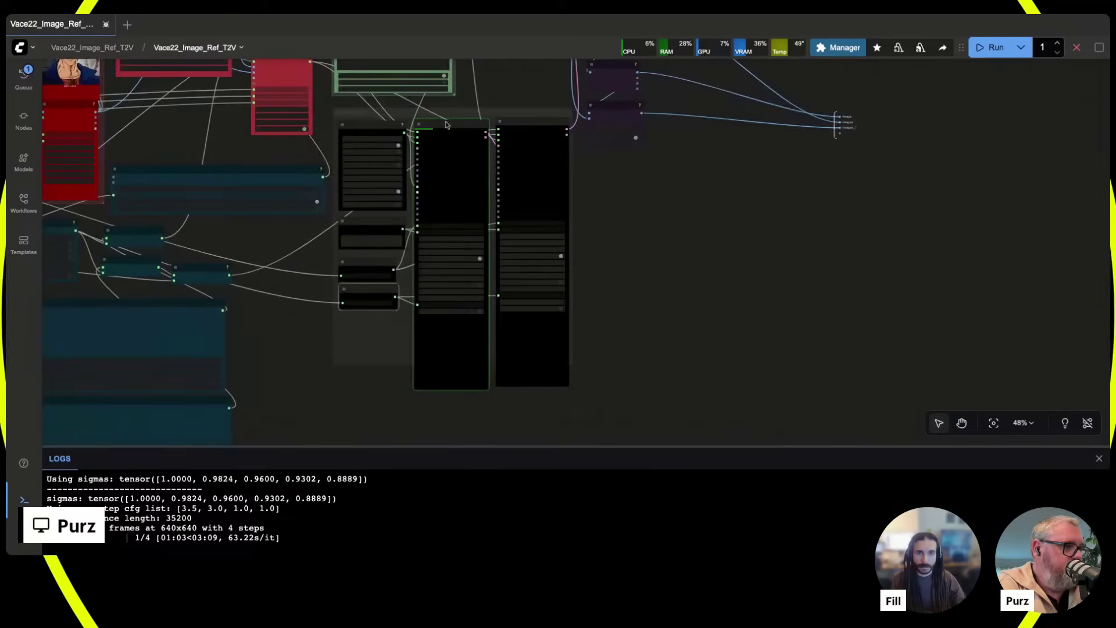
scroll(628, 194, up, 5)
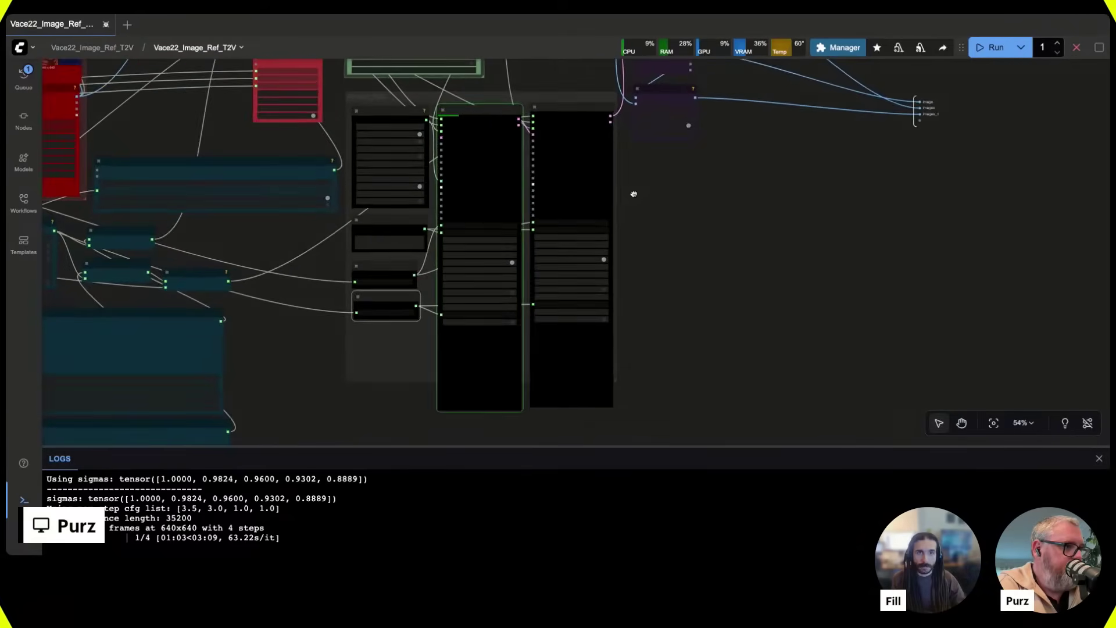
drag(656, 211, 683, 211)
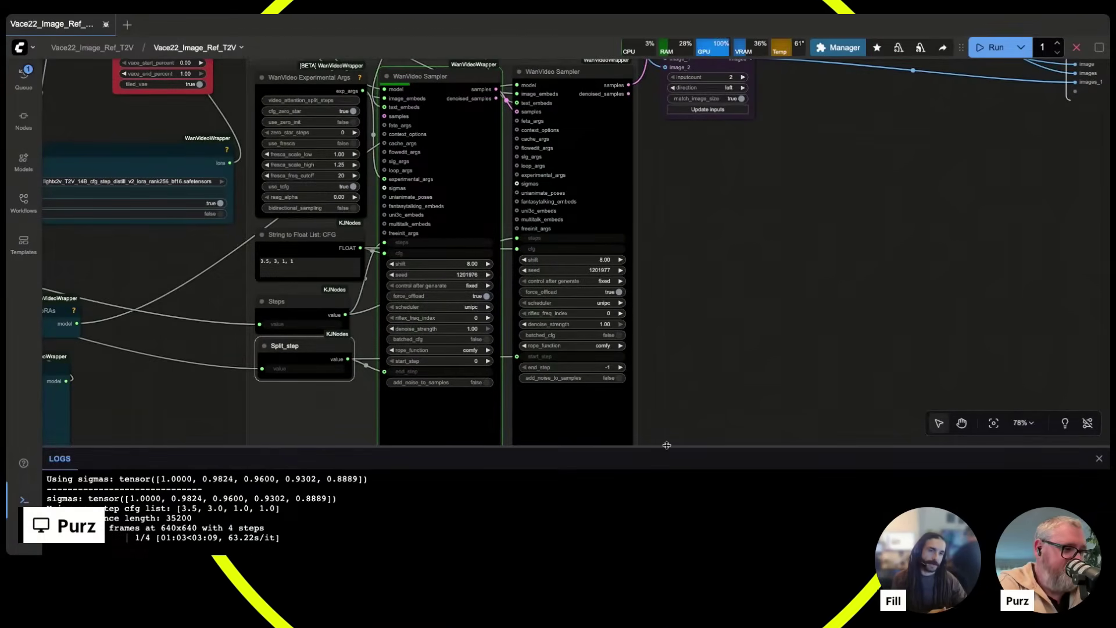
drag(670, 446, 610, 197)
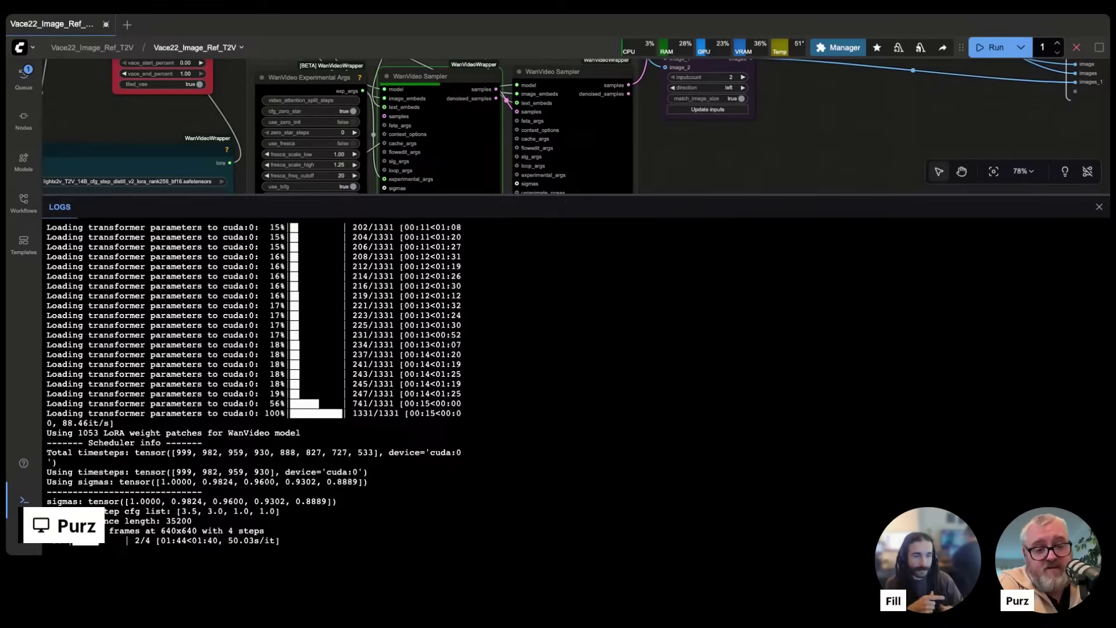
drag(579, 194, 521, 465)
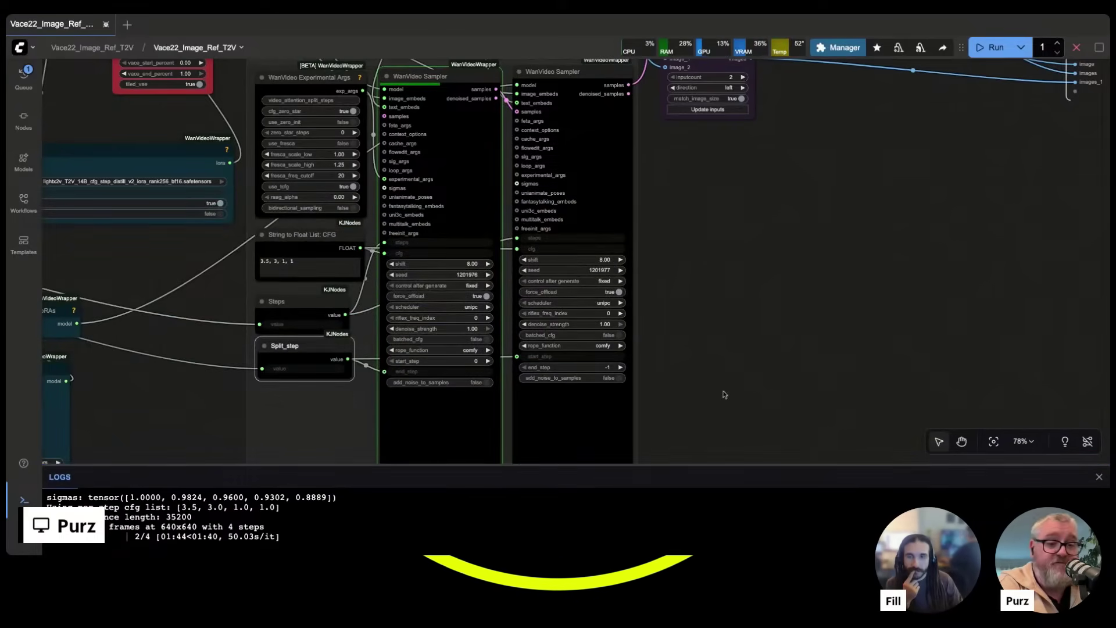
scroll(723, 394, down, 10)
scroll(724, 394, up, 6)
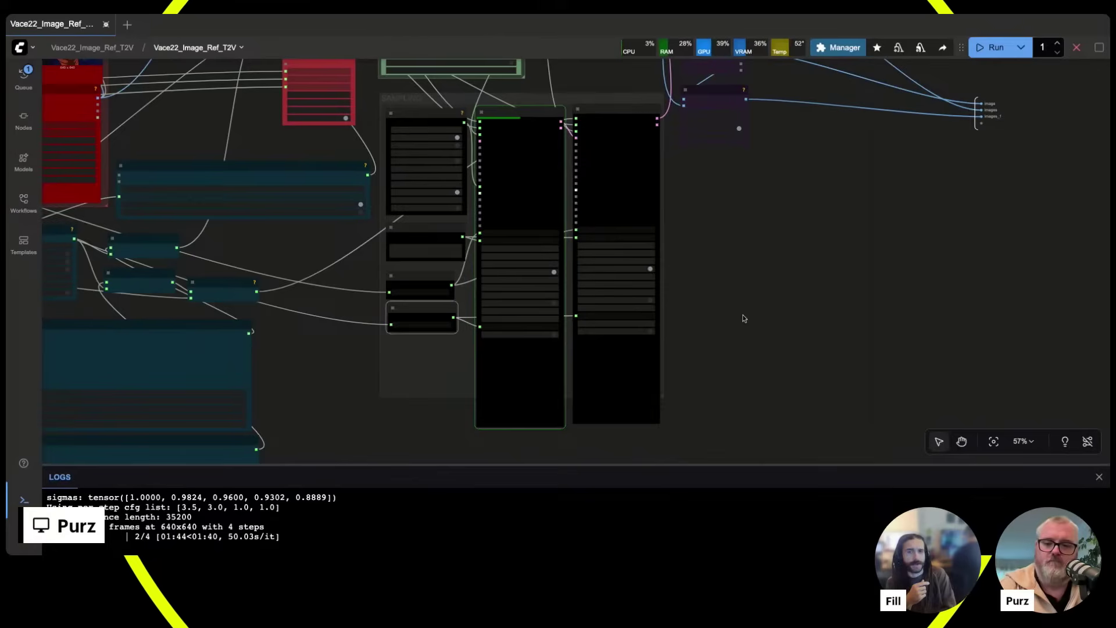
key(Escape)
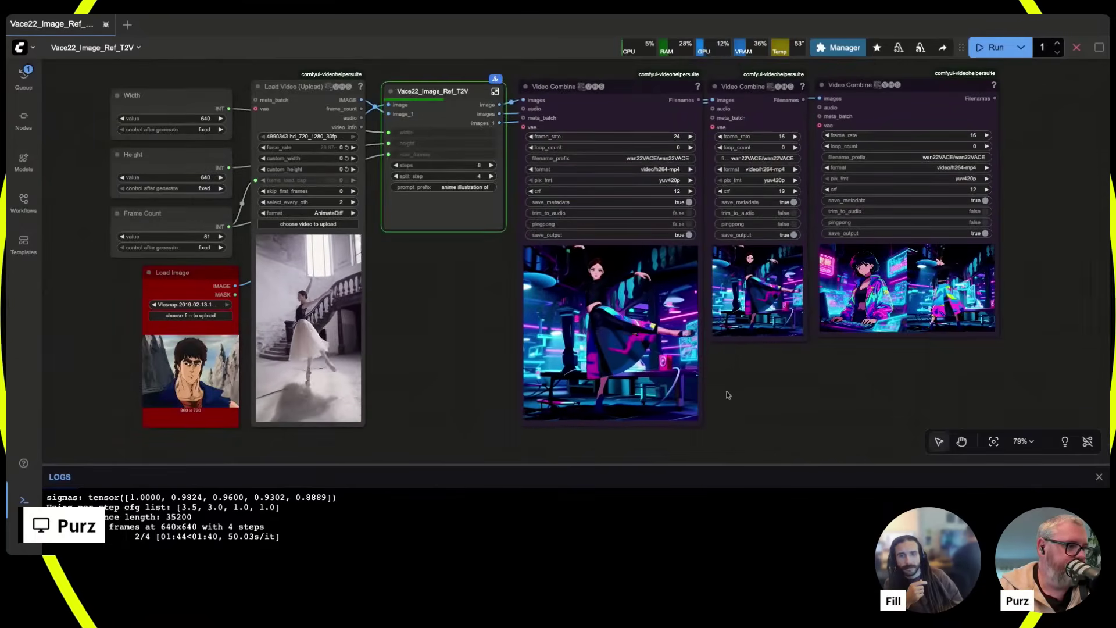
Examine the previous neon-style dancer videos in the Video Combine nodes and the loaded source inputs.
scroll(726, 395, up, 7)
drag(726, 376, 690, 368)
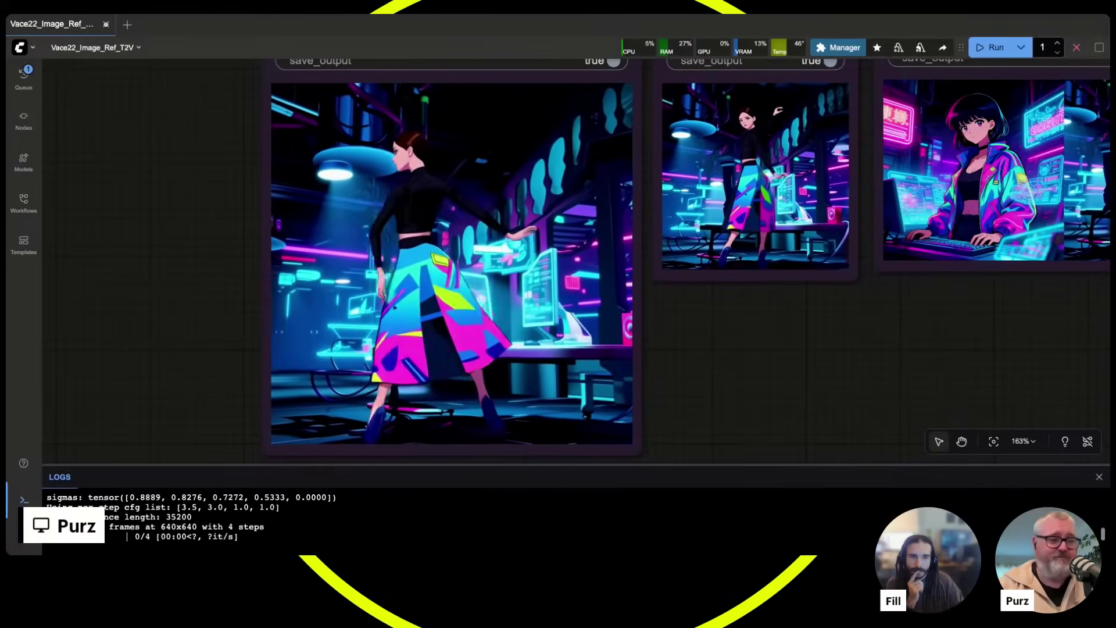
scroll(634, 278, down, 2)
scroll(633, 281, down, 10)
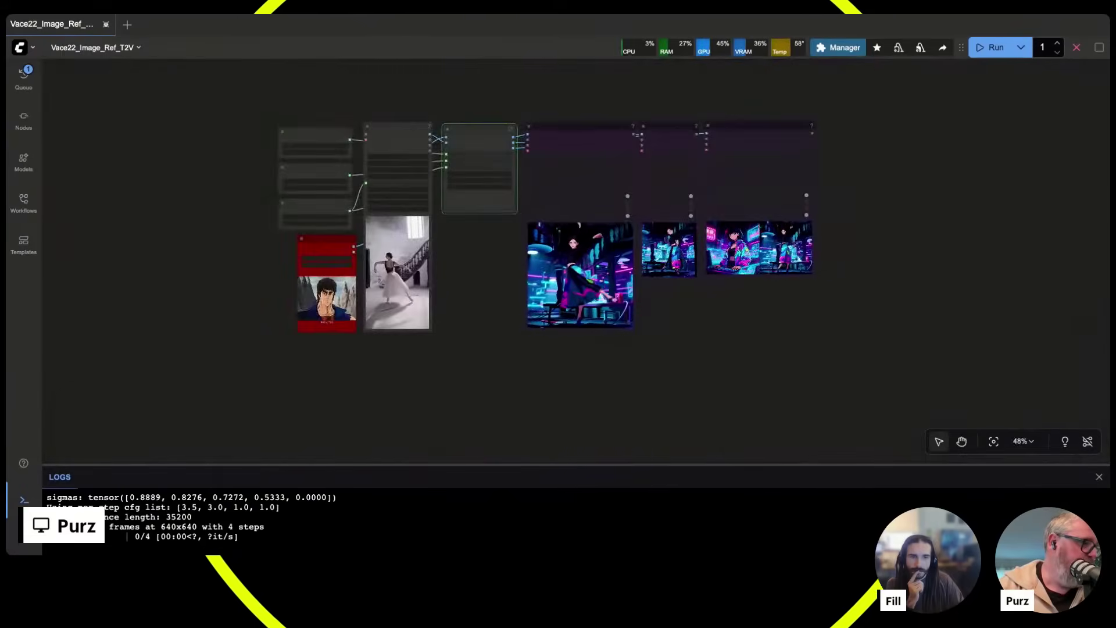
scroll(634, 281, up, 6)
drag(732, 342, 791, 414)
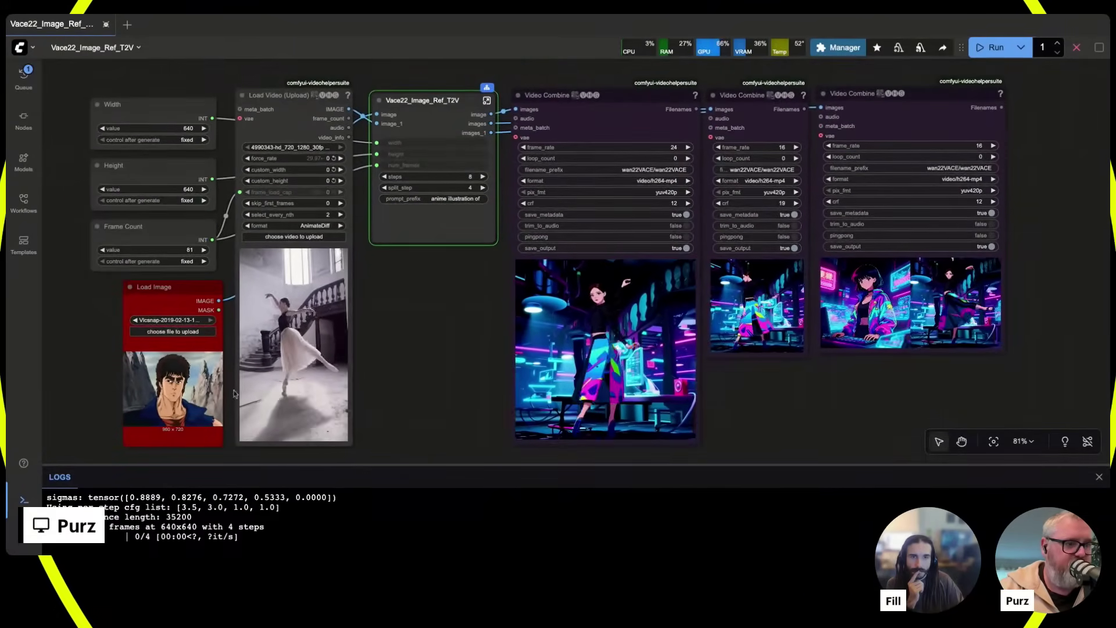
click(181, 395)
click(306, 339)
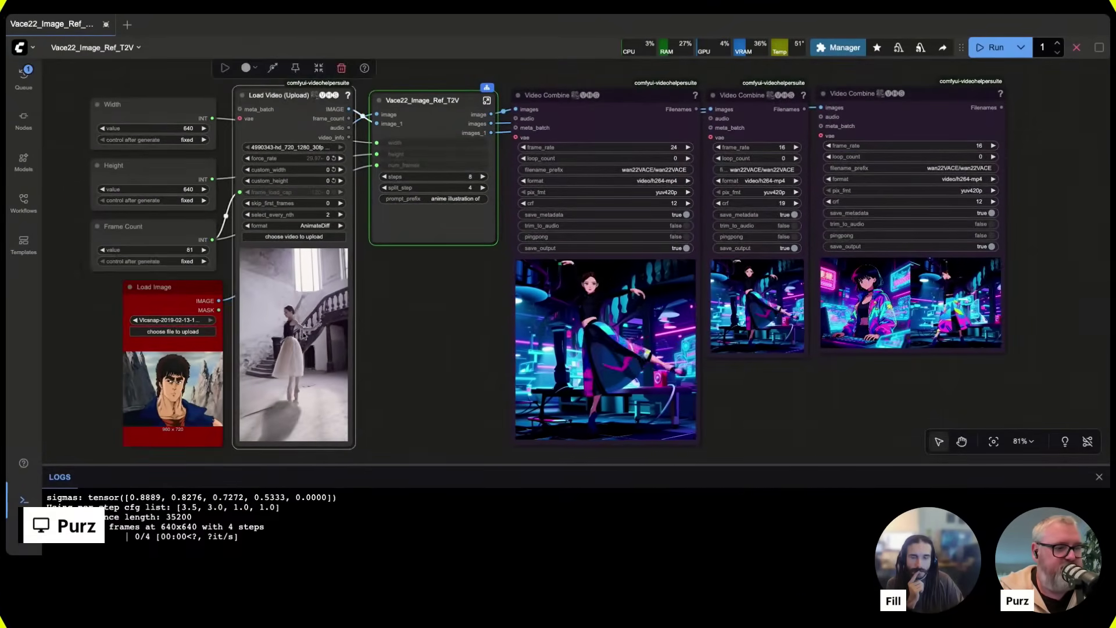
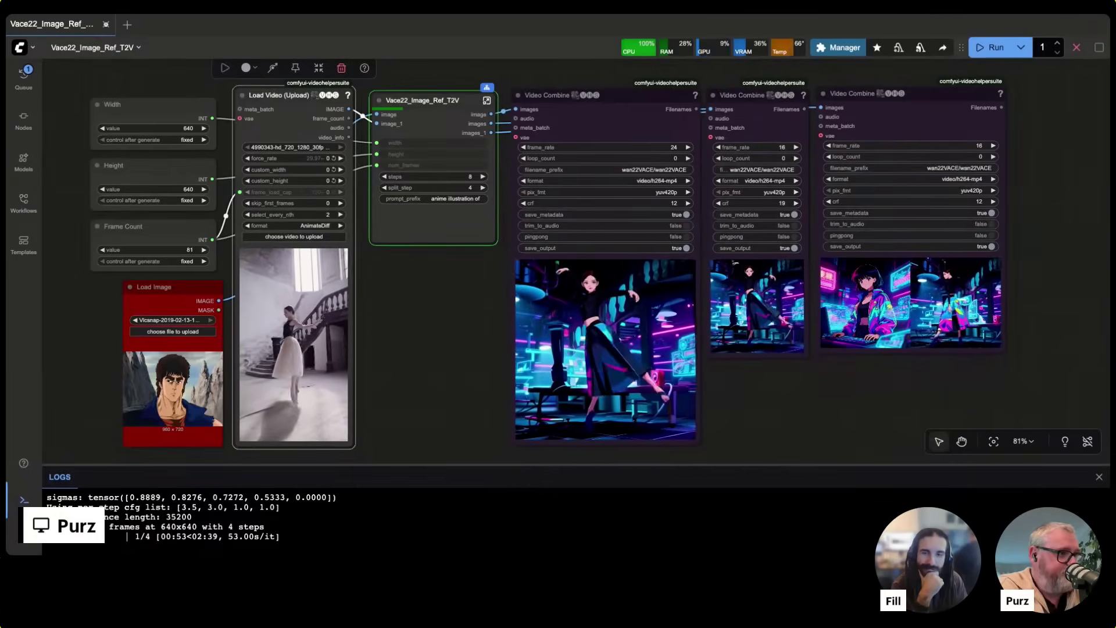
Reopen the subgraph to check the second WanVideo Sampler's progress and return to the main workflow.
click(422, 100)
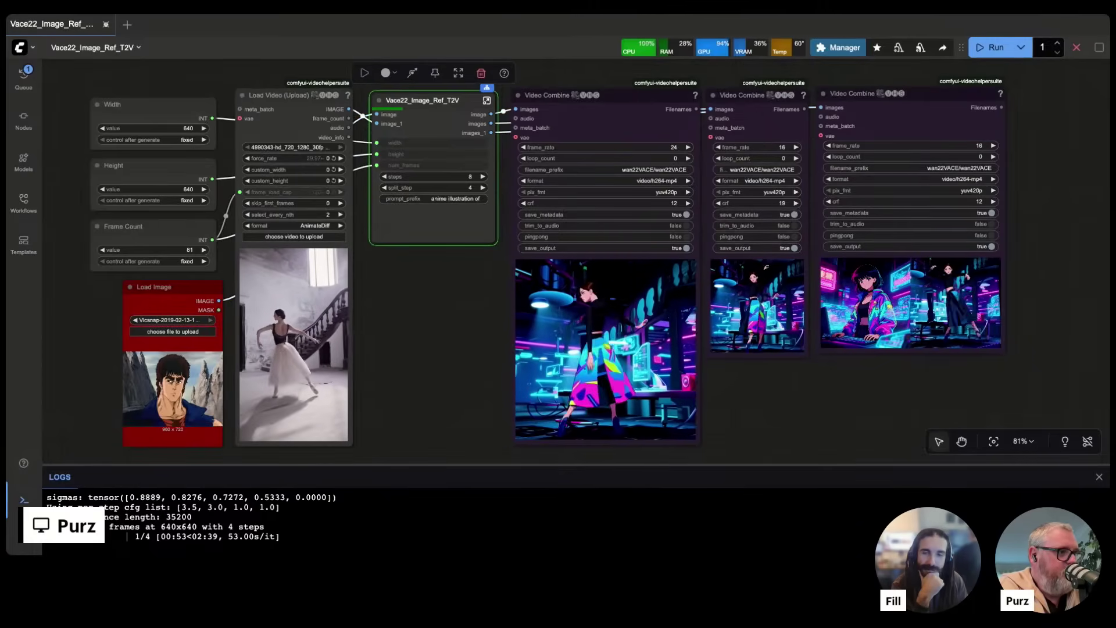
double_click(443, 131)
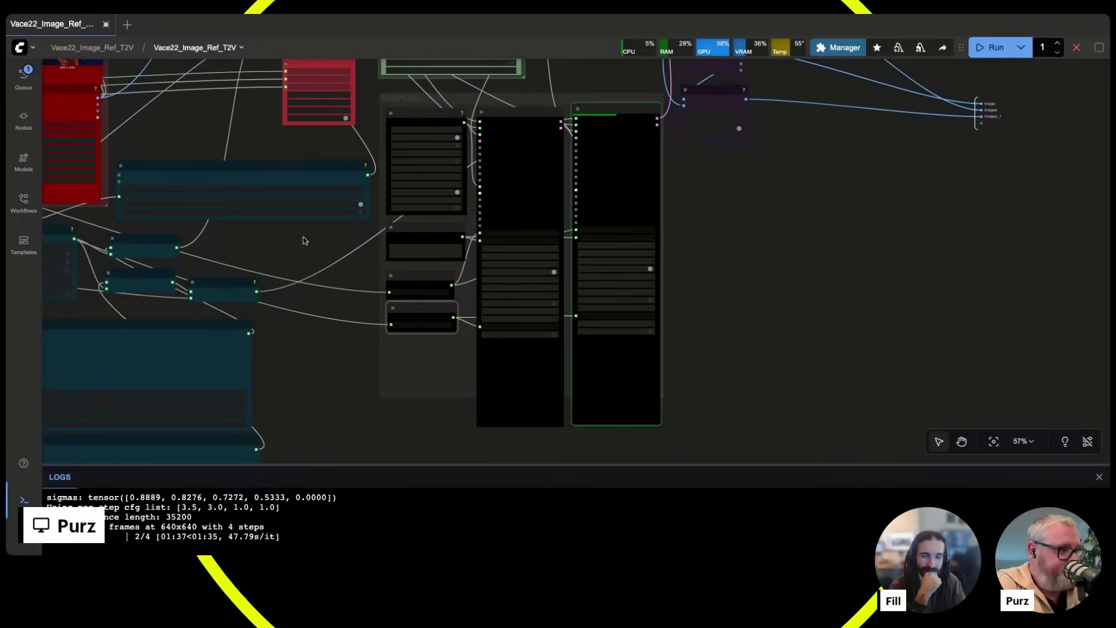
scroll(734, 243, up, 5)
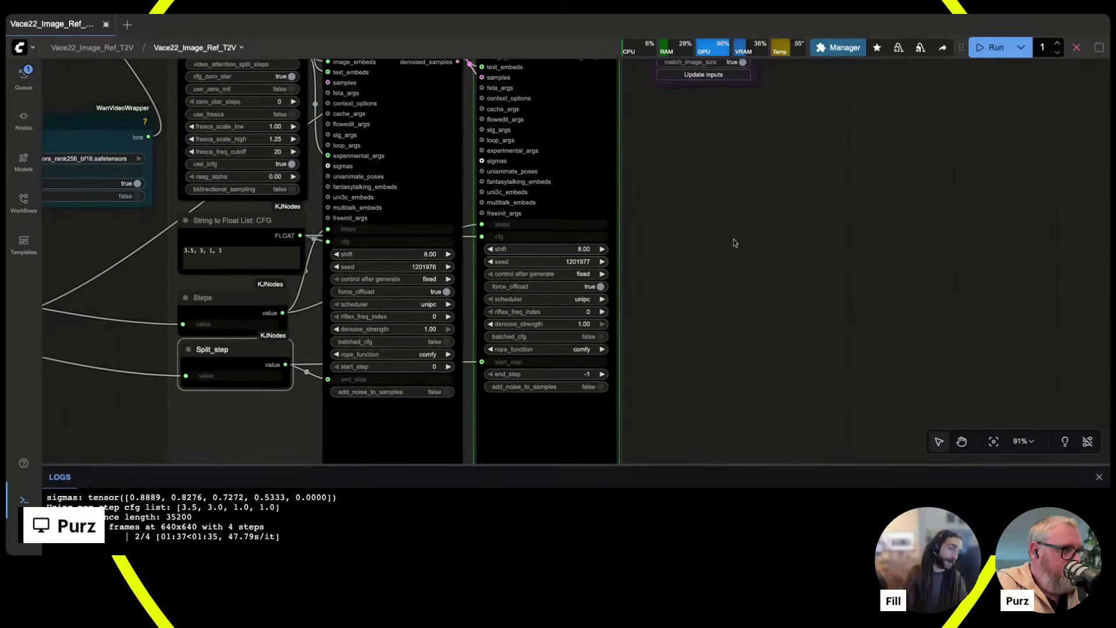
drag(733, 244, 734, 336)
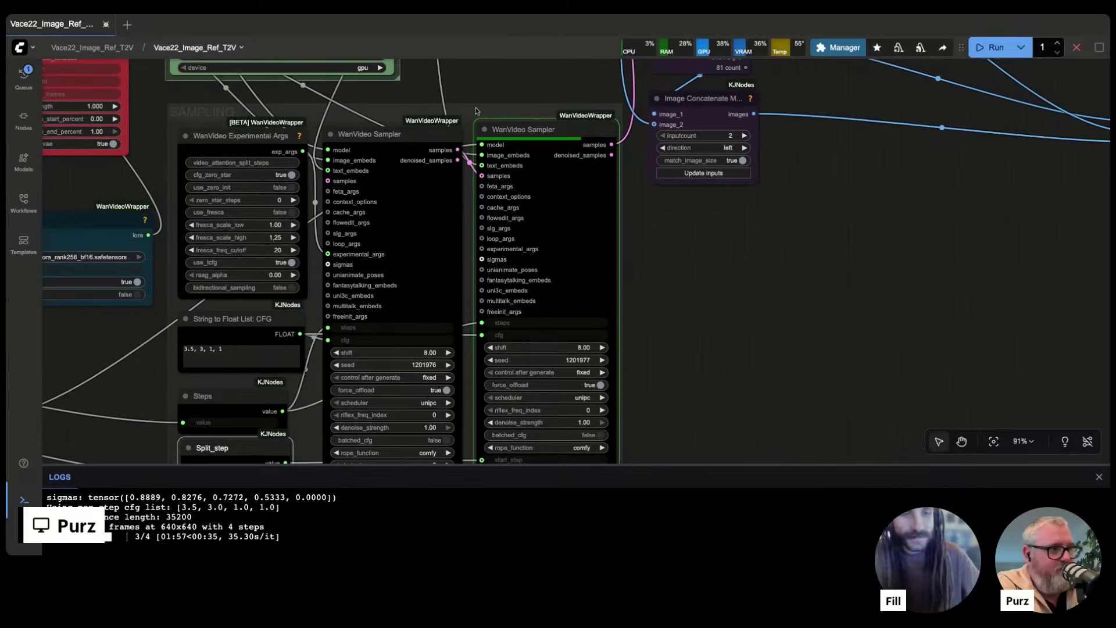
key(Escape)
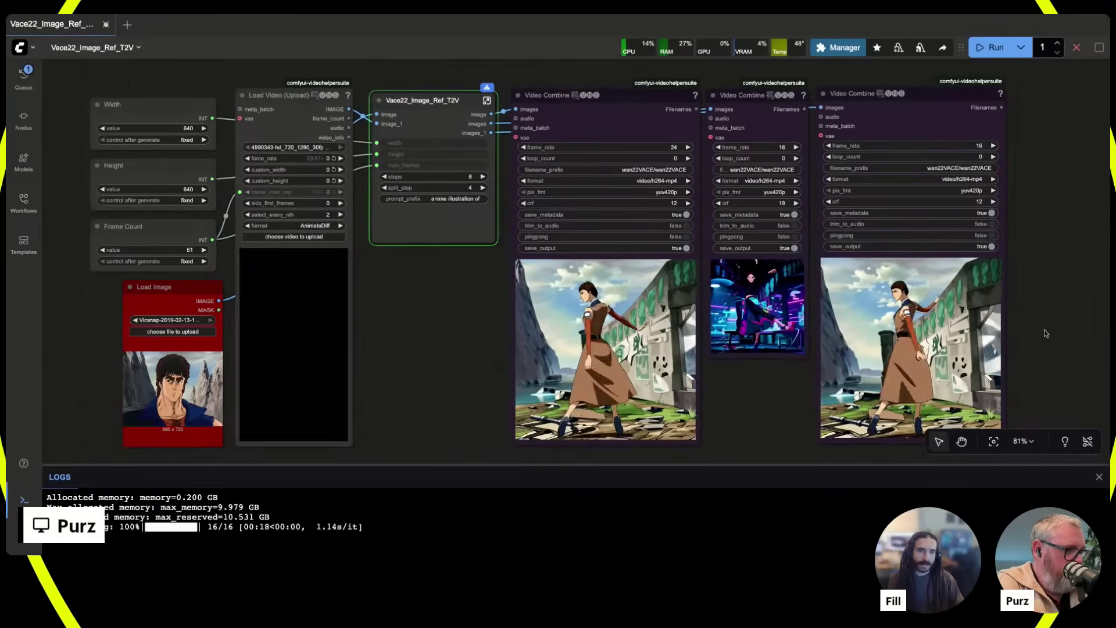
Examine the newly generated videos in the three Video Combine nodes, including the side-by-side comparison with the reference image.
scroll(996, 294, up, 5)
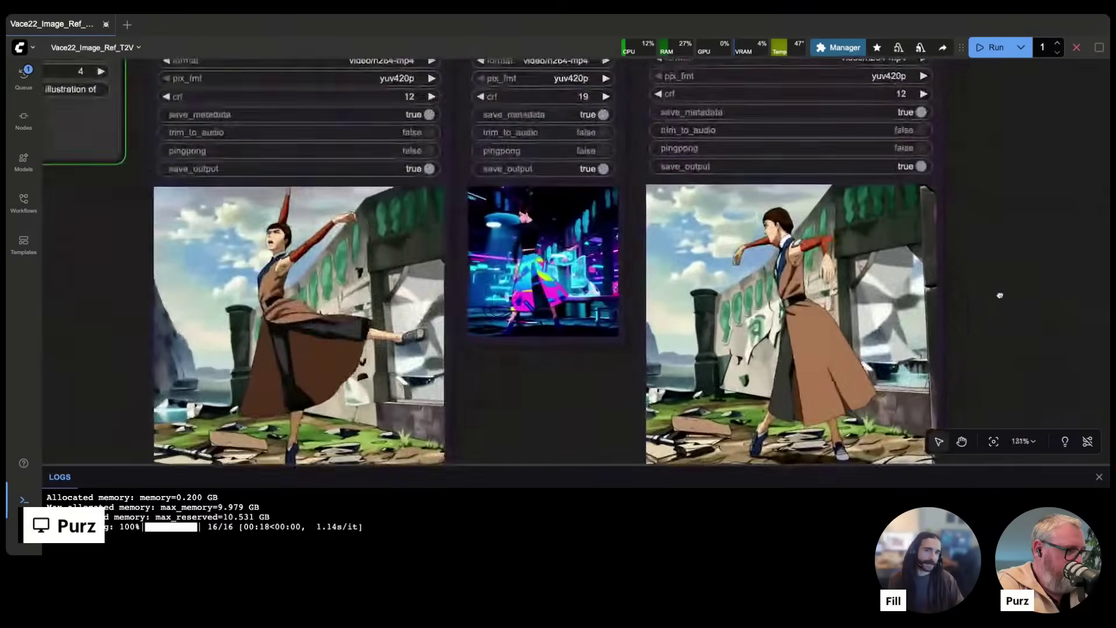
scroll(996, 251, down, 2)
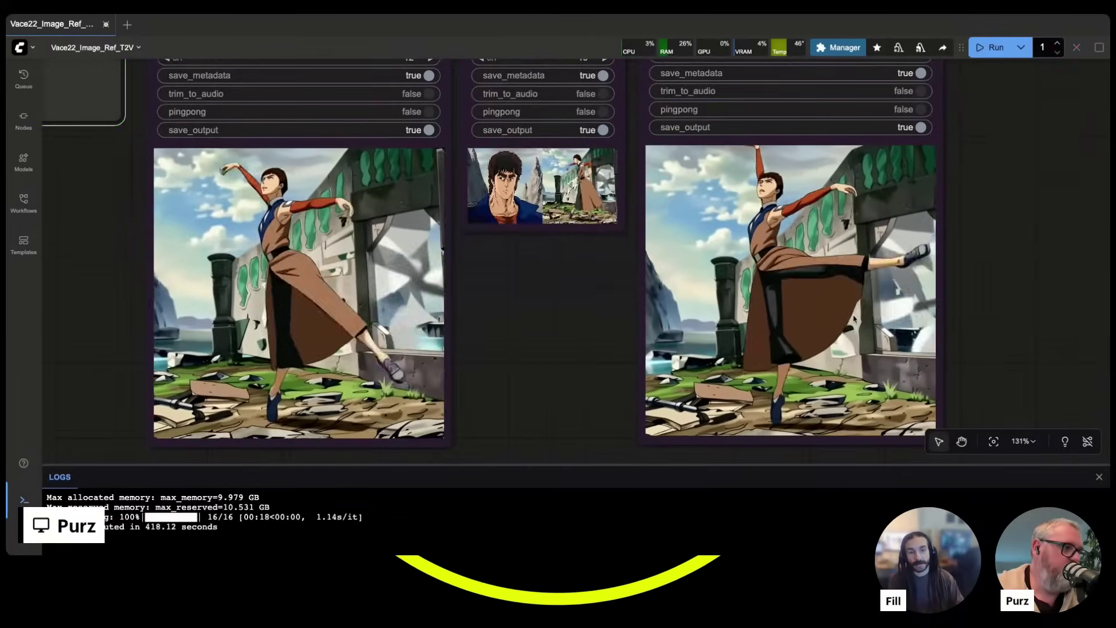
scroll(498, 166, up, 12)
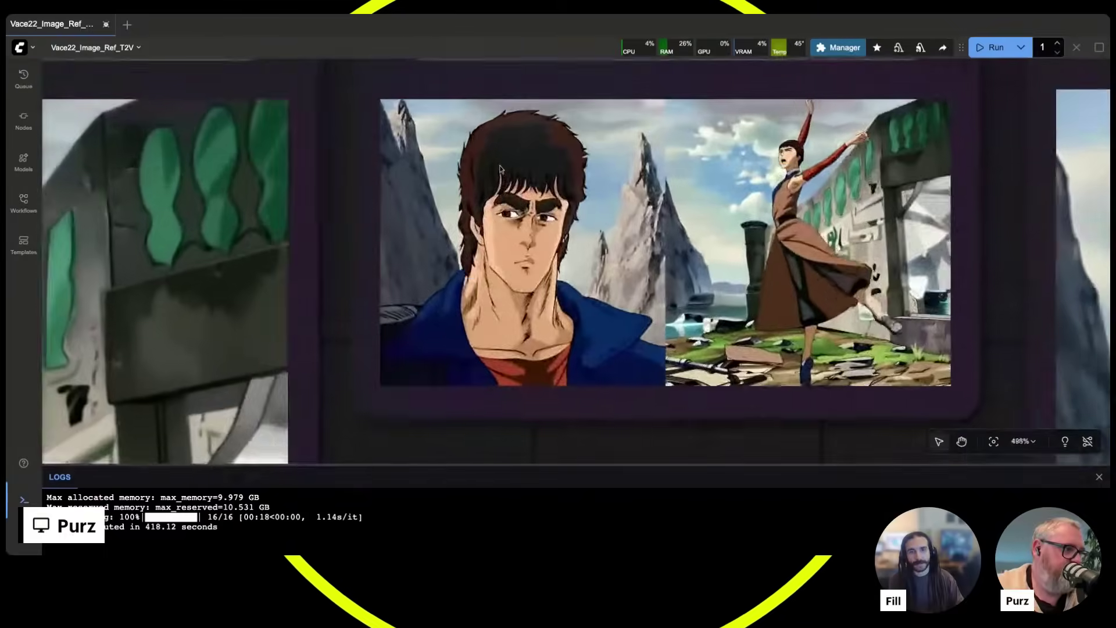
drag(736, 425, 641, 417)
scroll(642, 418, down, 1)
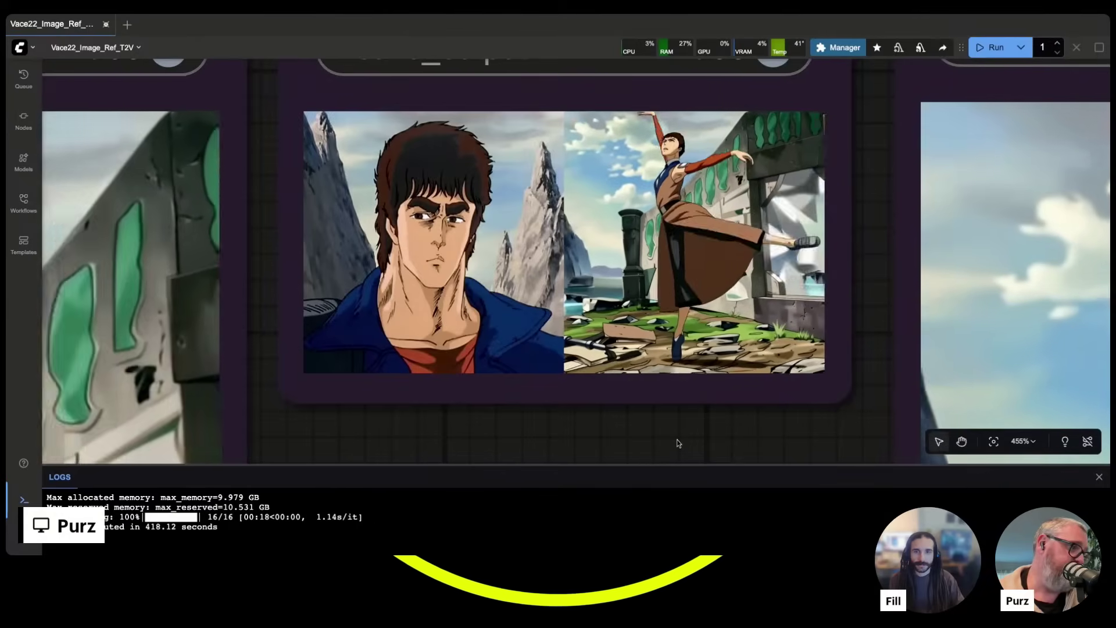
scroll(676, 444, down, 5)
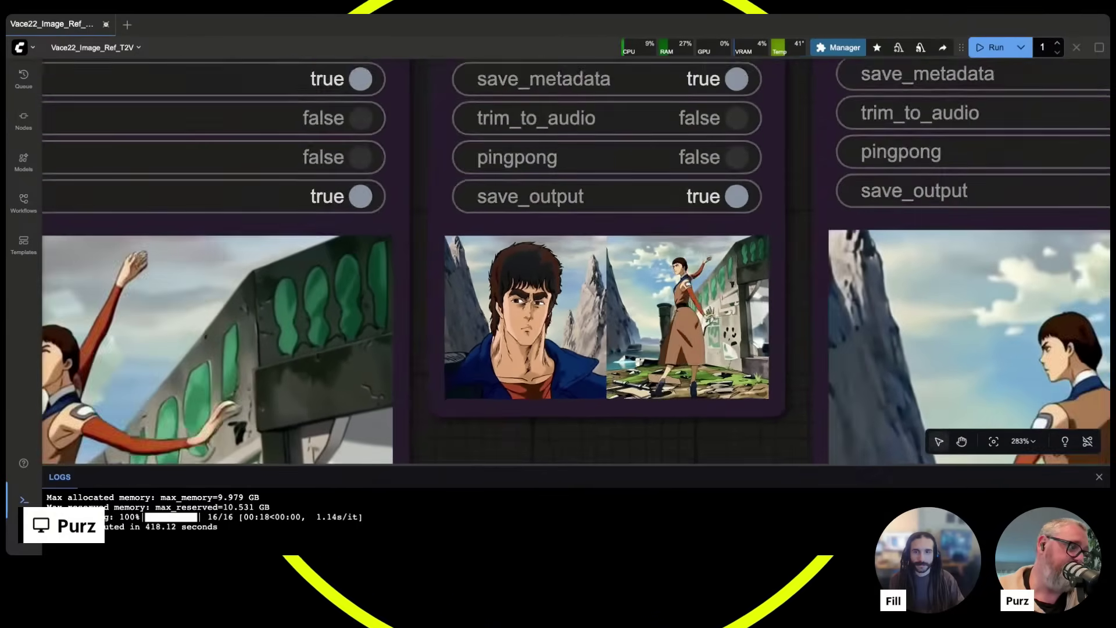
scroll(677, 443, down, 8)
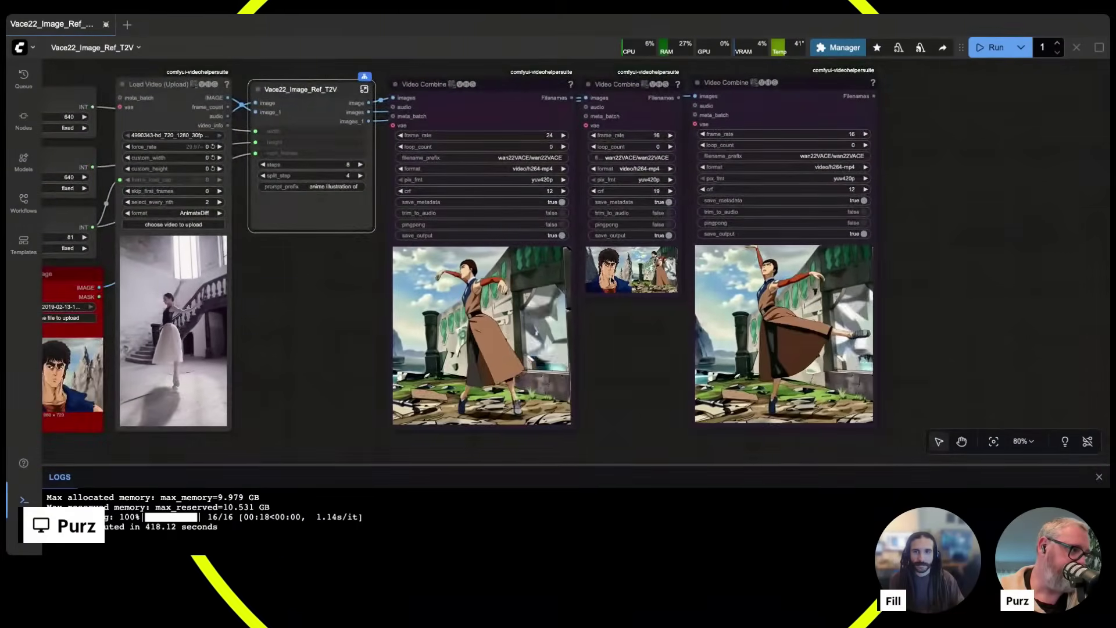
scroll(640, 299, up, 6)
drag(568, 354, 707, 250)
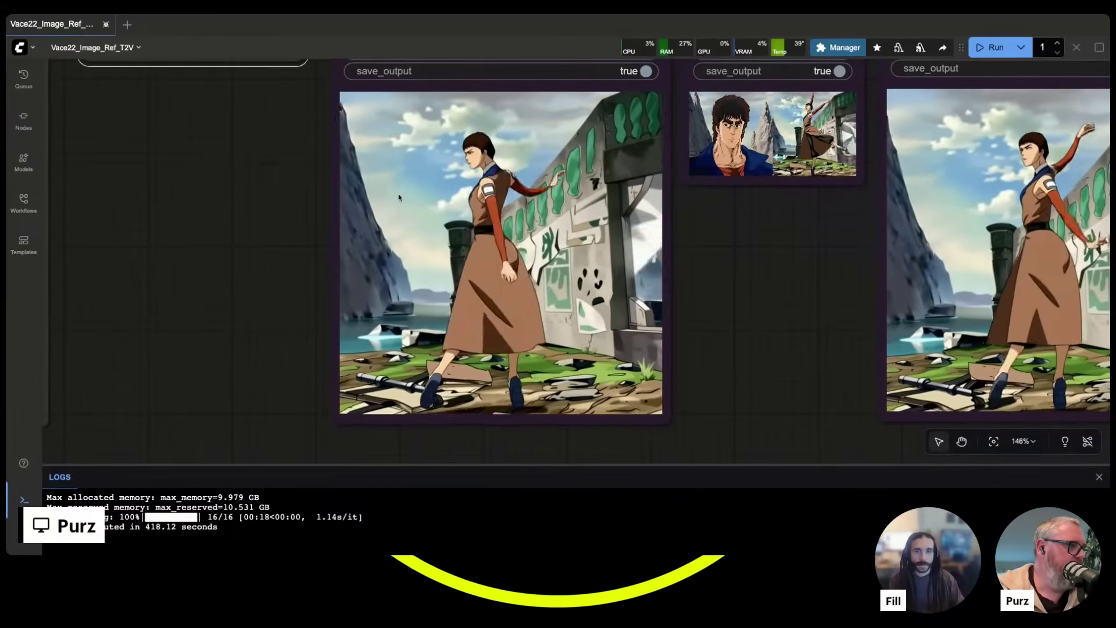
scroll(398, 198, down, 7)
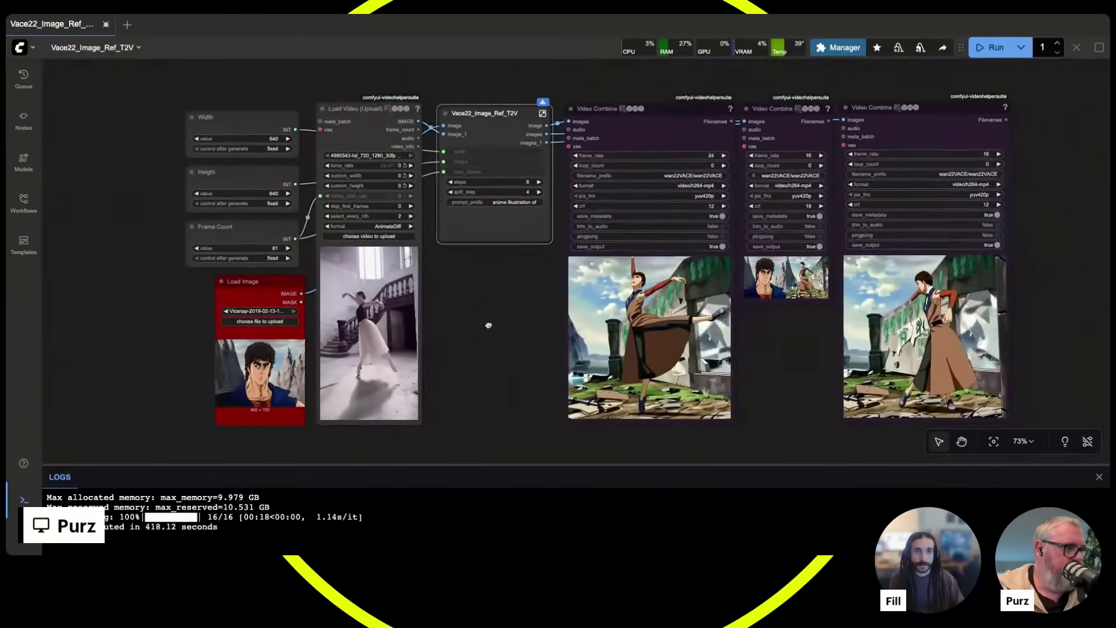
drag(489, 325, 461, 319)
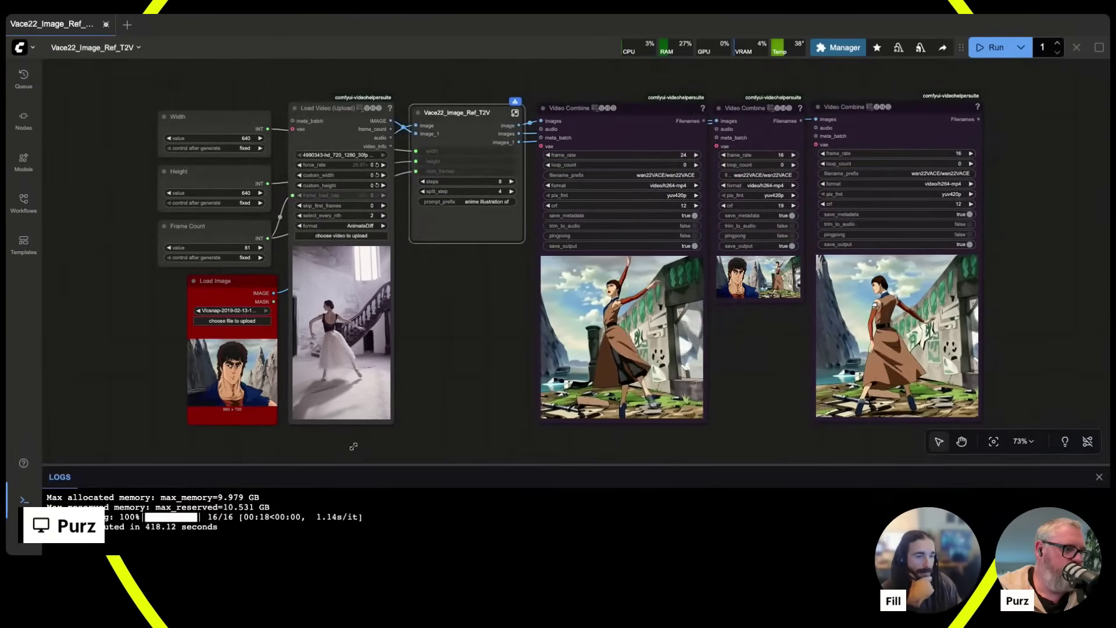
Load ComfyUI_00149_.png as the reference image and set the subgraph's prompt_prefix to "yarn doll dancing,".
click(227, 322)
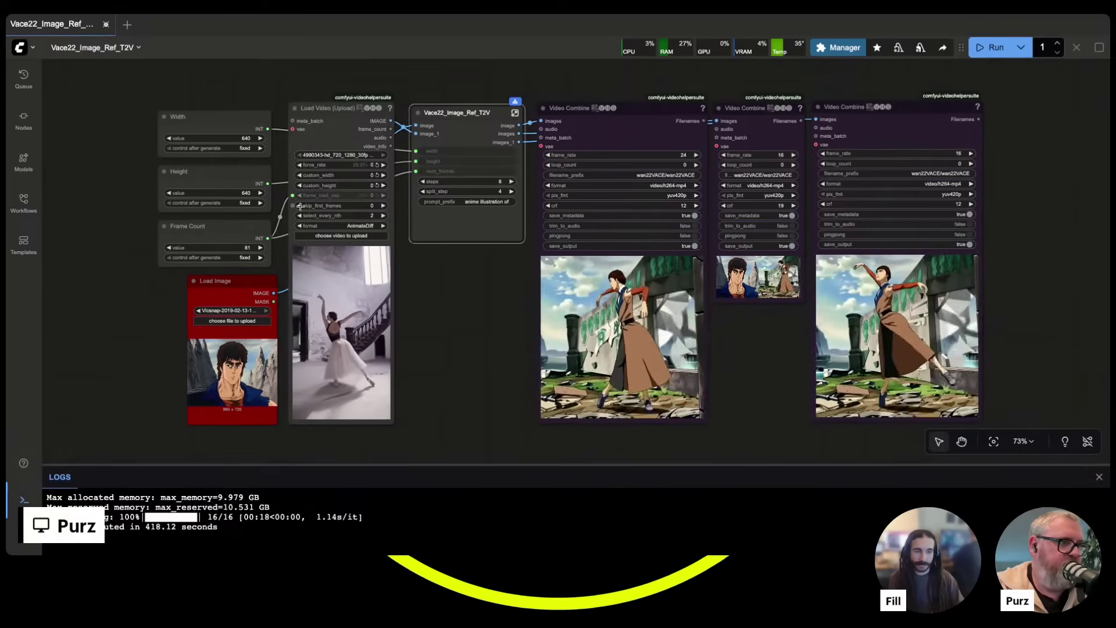
click(465, 202)
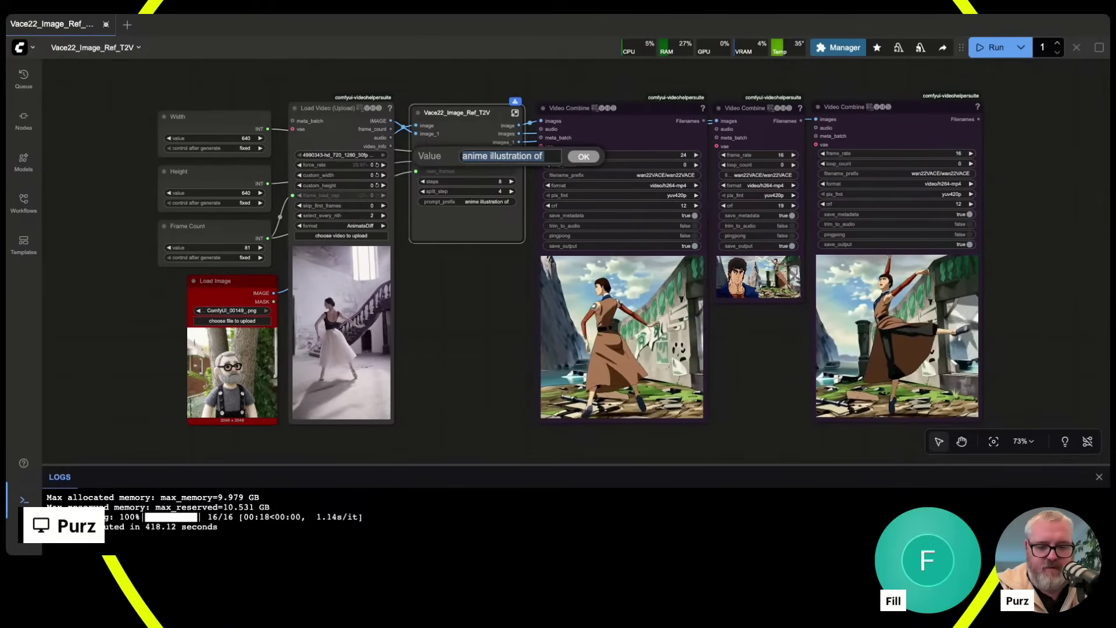
text(yarn doll)
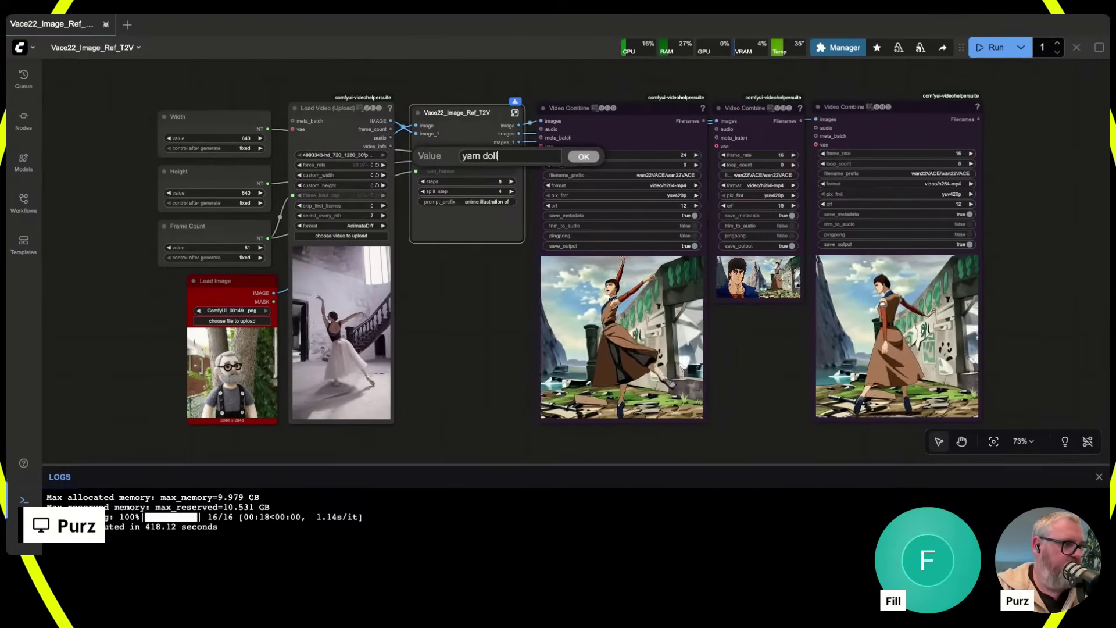
key(BackSpace)
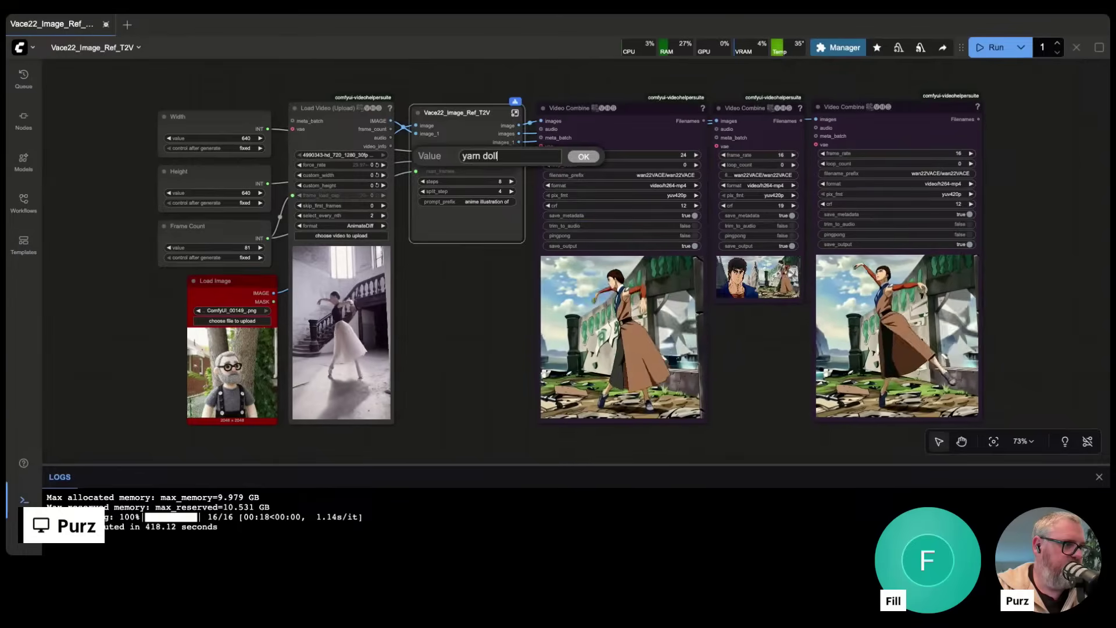
text(danding,)
key(Return)
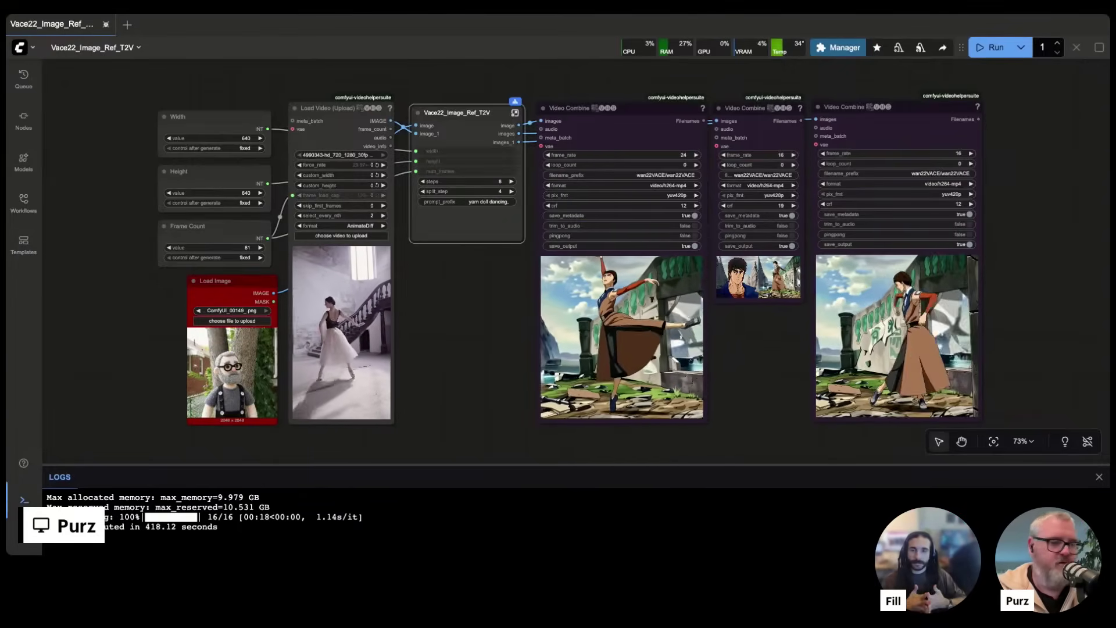
Run the workflow with the yarn doll prompt and examine the reference image in the Load Image node.
key(ctrl+Return)
scroll(225, 359, down, 10)
scroll(226, 359, up, 15)
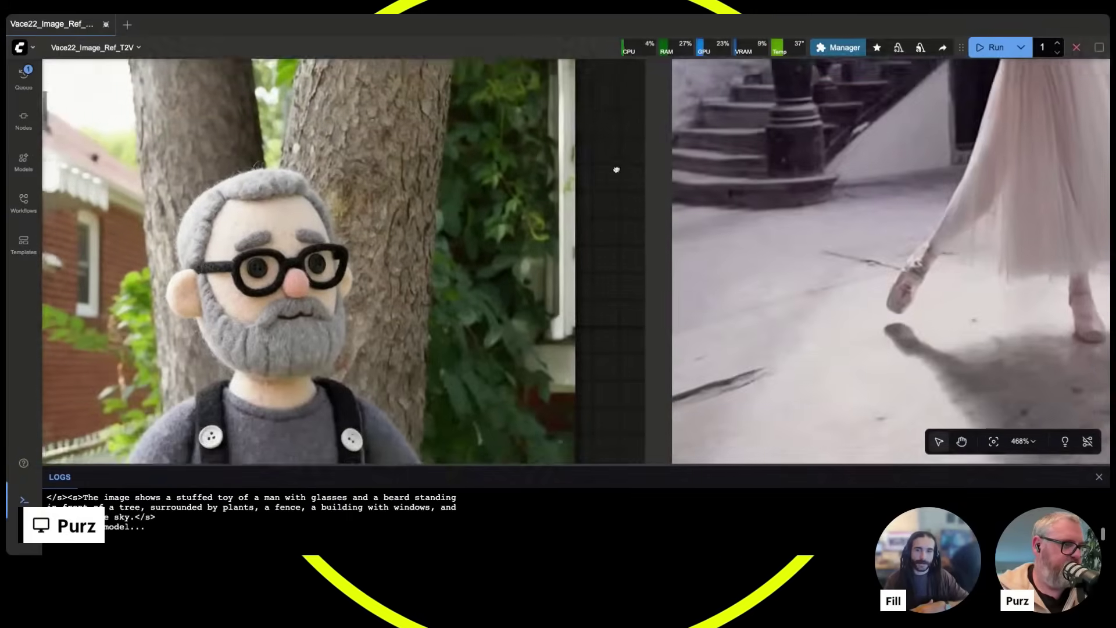
drag(616, 169, 822, 33)
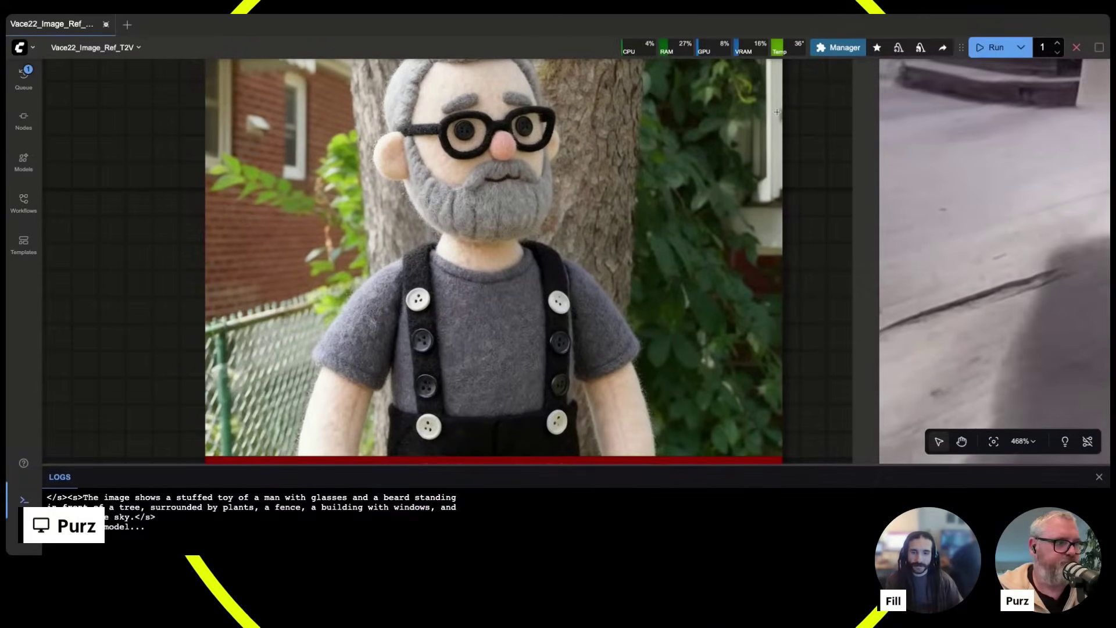
scroll(777, 149, down, 3)
drag(289, 249, 207, 314)
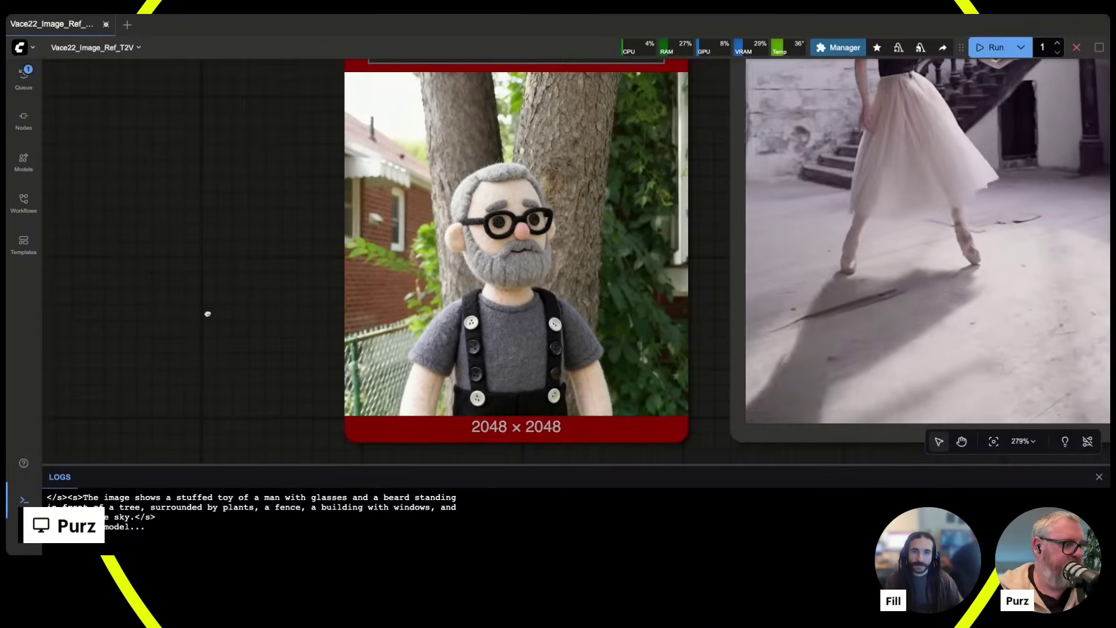
scroll(204, 301, up, 4)
scroll(205, 301, down, 3)
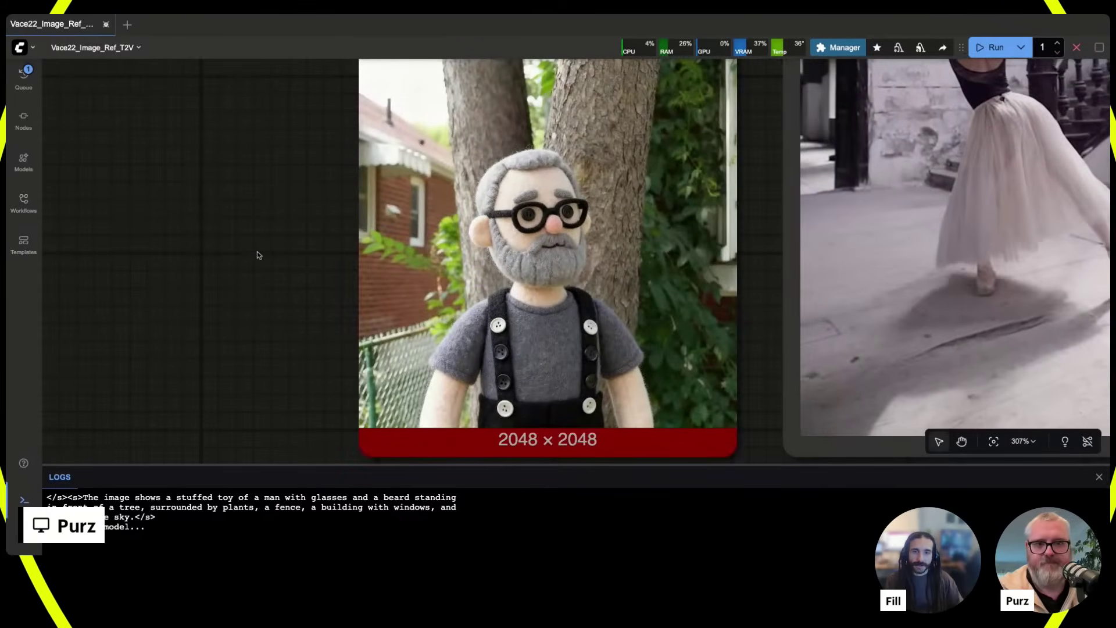
scroll(248, 260, up, 3)
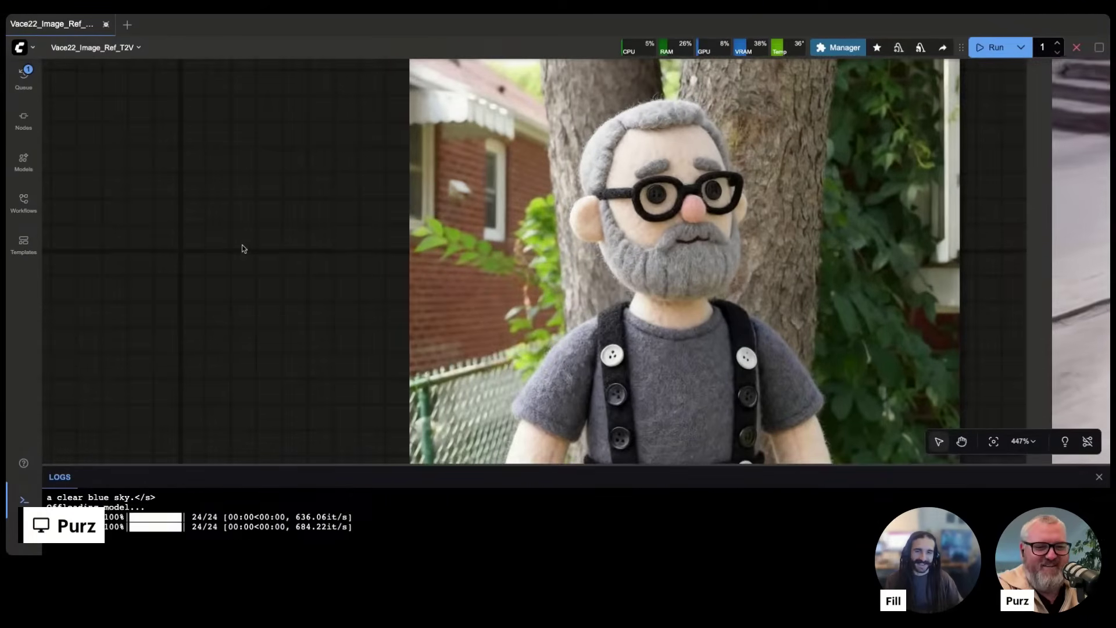
scroll(241, 243, down, 4)
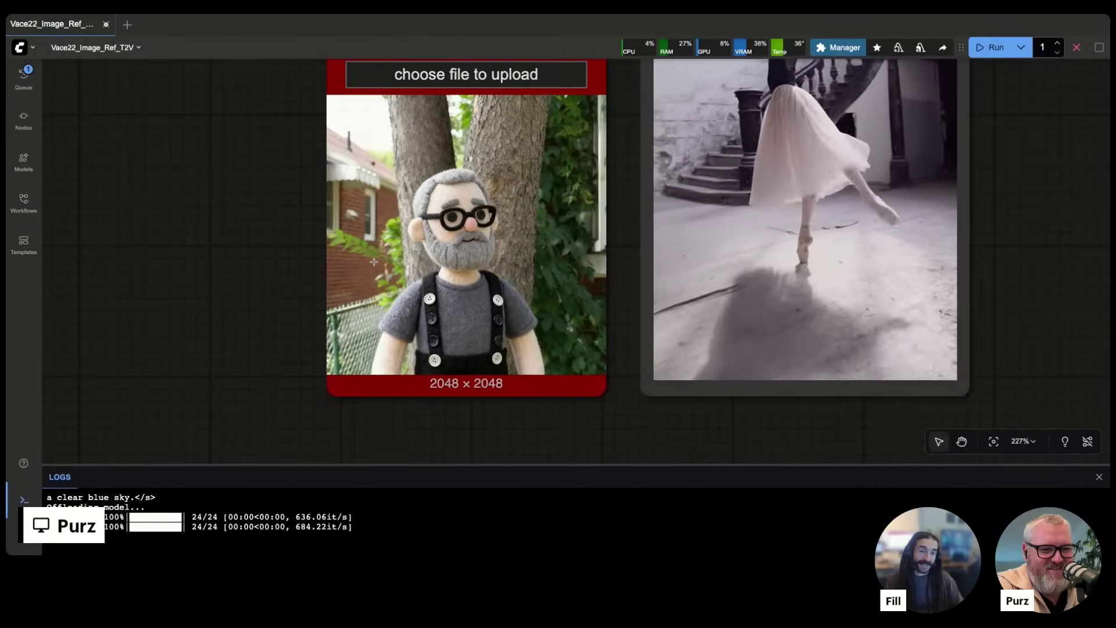
scroll(649, 317, down, 4)
Examine the subgraph's exposed inputs and progress, along with the previous anime-style dancer videos in the Video Combine nodes.
drag(897, 316, 411, 394)
scroll(385, 402, up, 3)
scroll(386, 399, down, 9)
scroll(439, 389, up, 2)
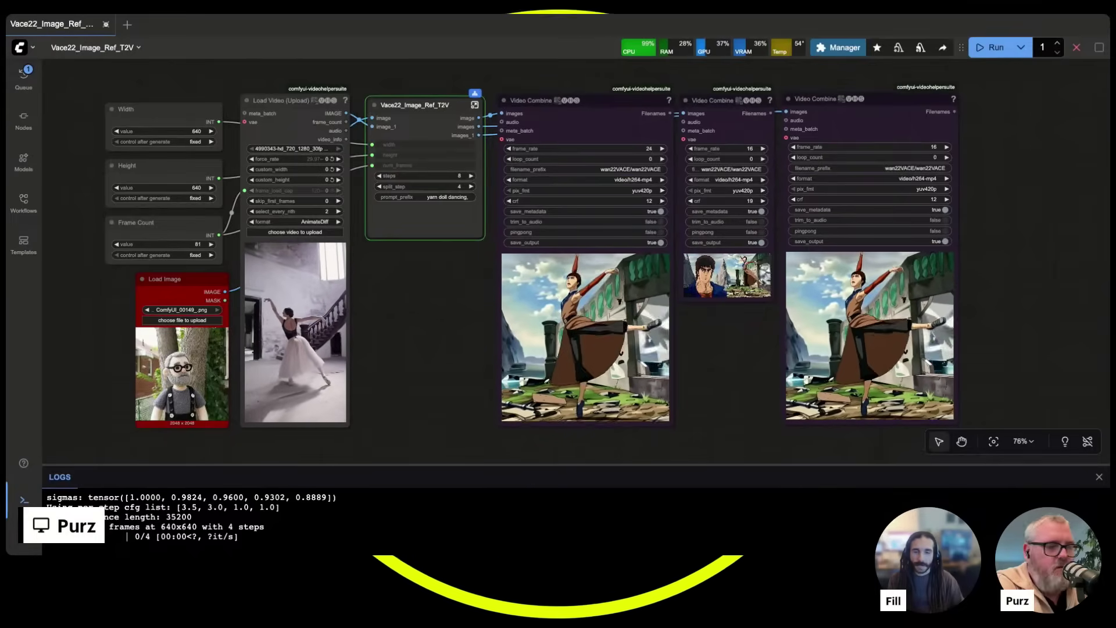
scroll(408, 318, up, 2)
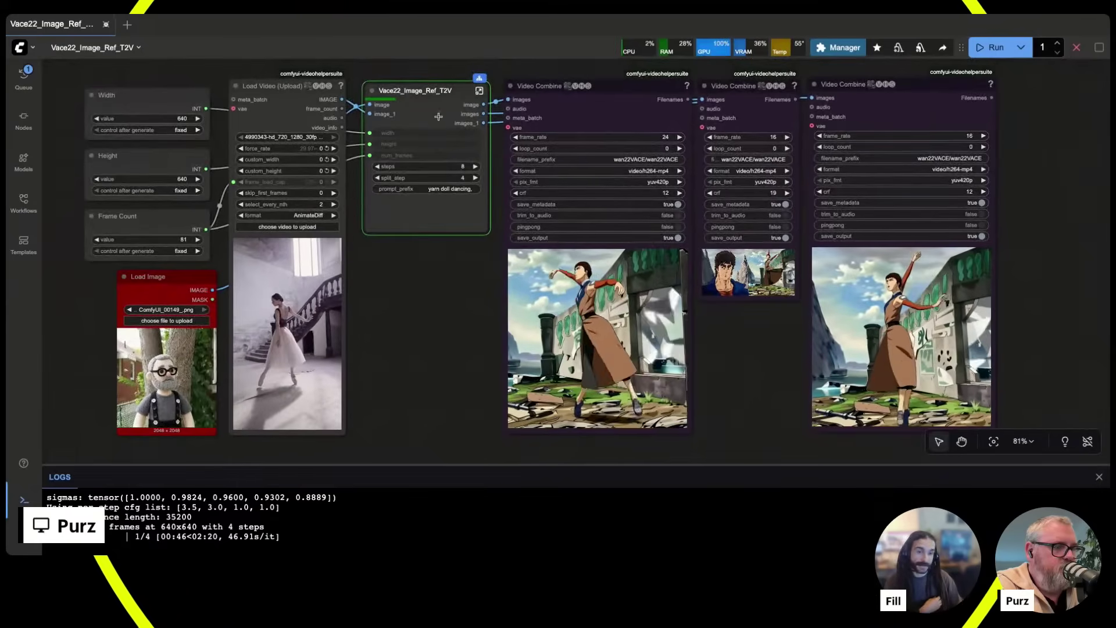
scroll(179, 105, up, 10)
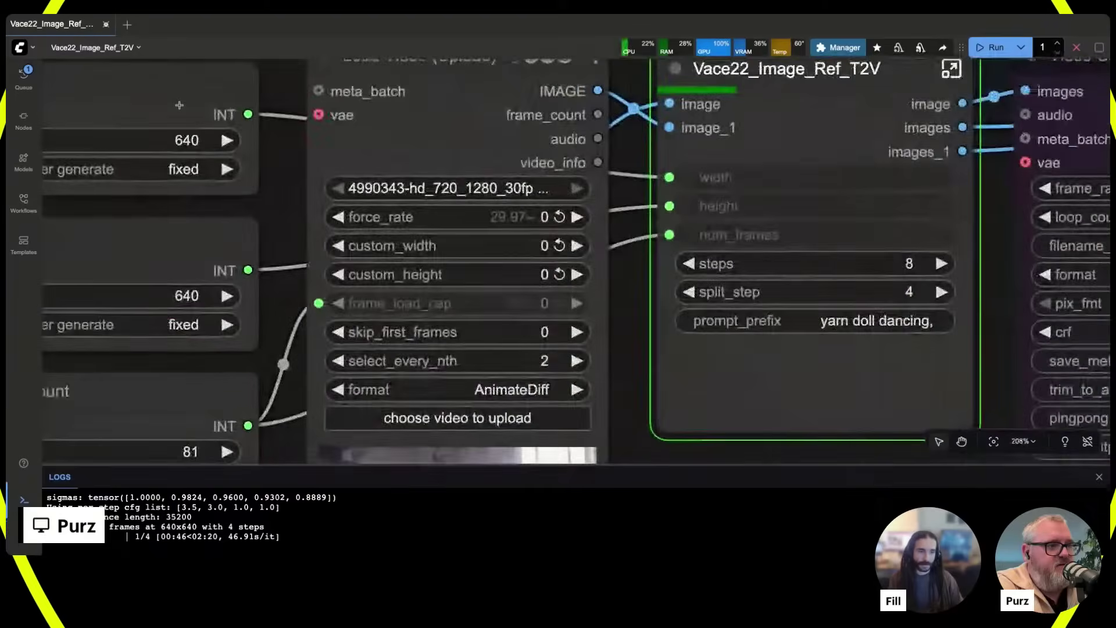
scroll(179, 105, down, 10)
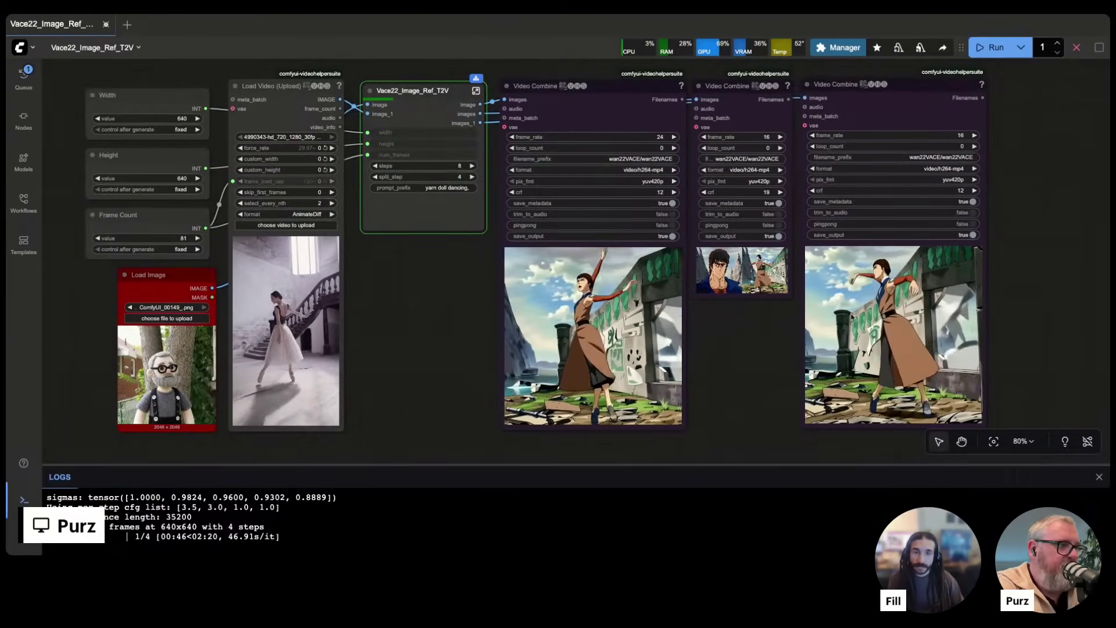
scroll(849, 314, up, 10)
scroll(852, 322, down, 5)
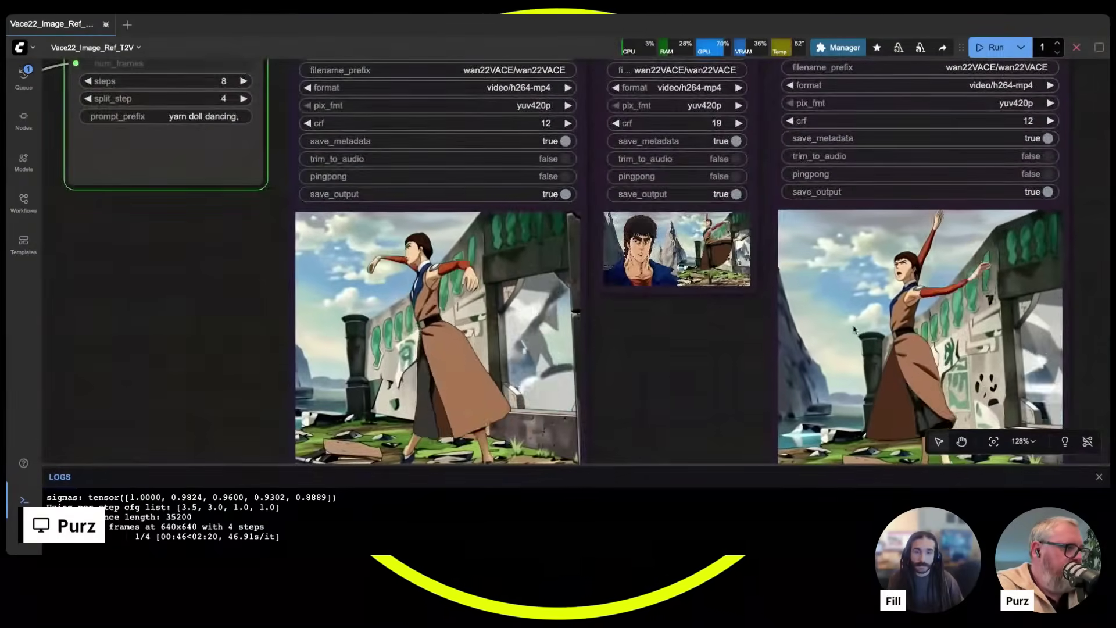
drag(653, 354, 526, 296)
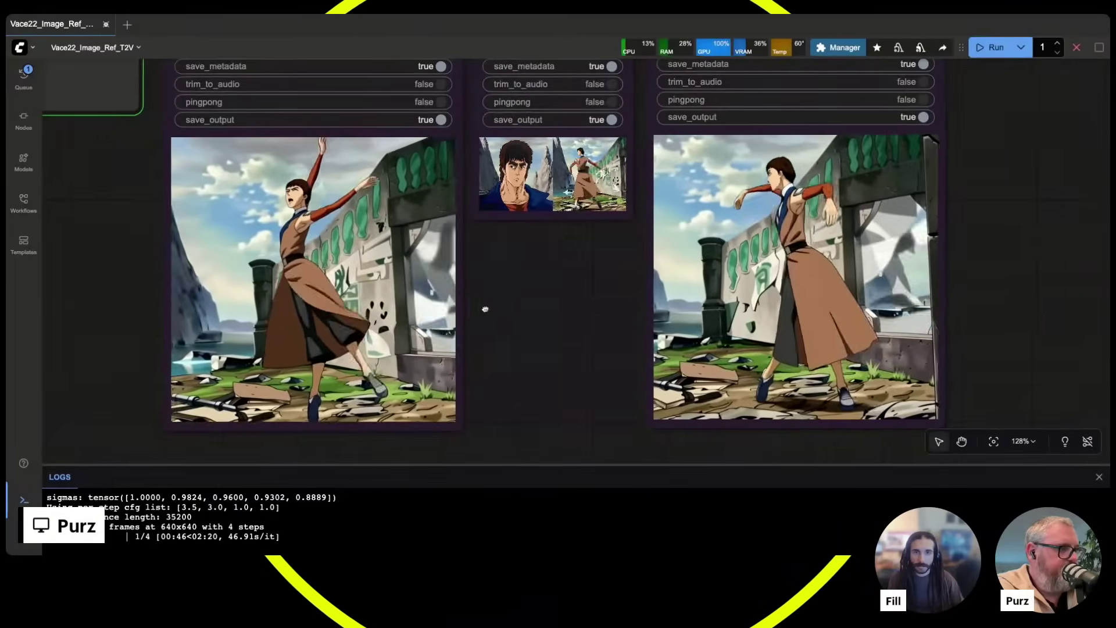
scroll(474, 308, down, 8)
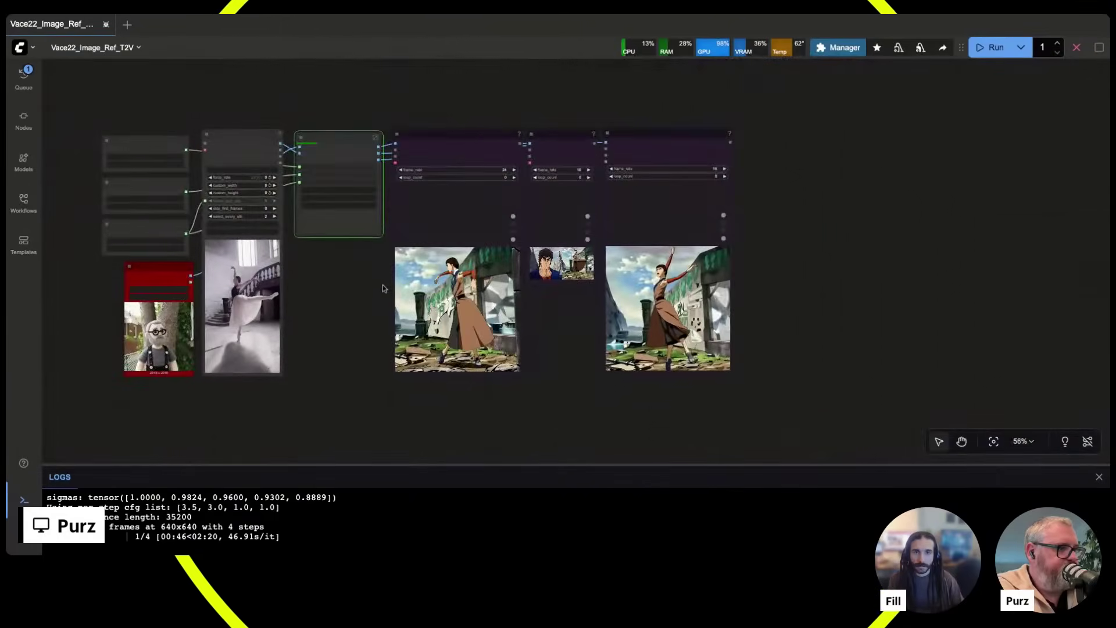
scroll(456, 292, up, 4)
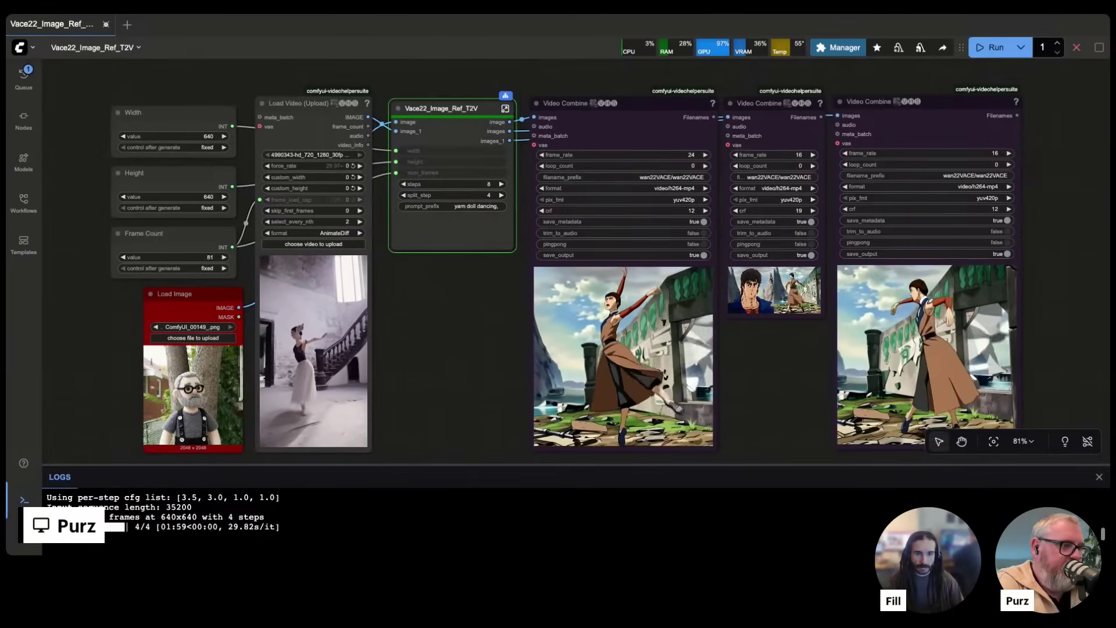
Open the subgraph and examine the high-noise WanVideo Model Loader's vace_model input, its compatible nodes, and the extra_model connection.
double_click(437, 133)
drag(183, 397, 893, 117)
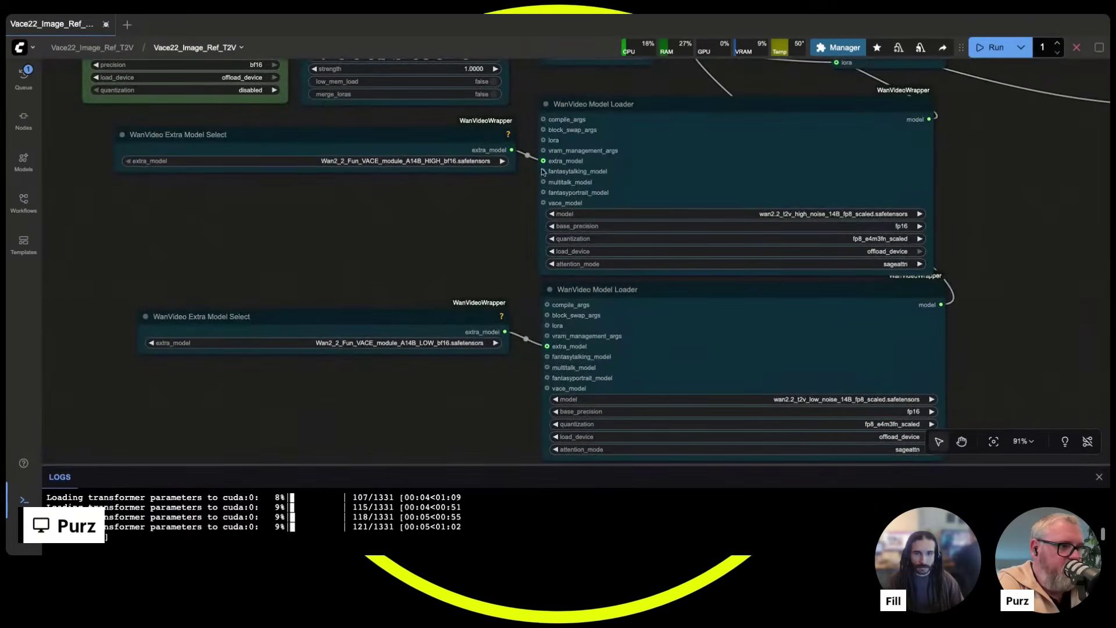
drag(542, 202, 488, 206)
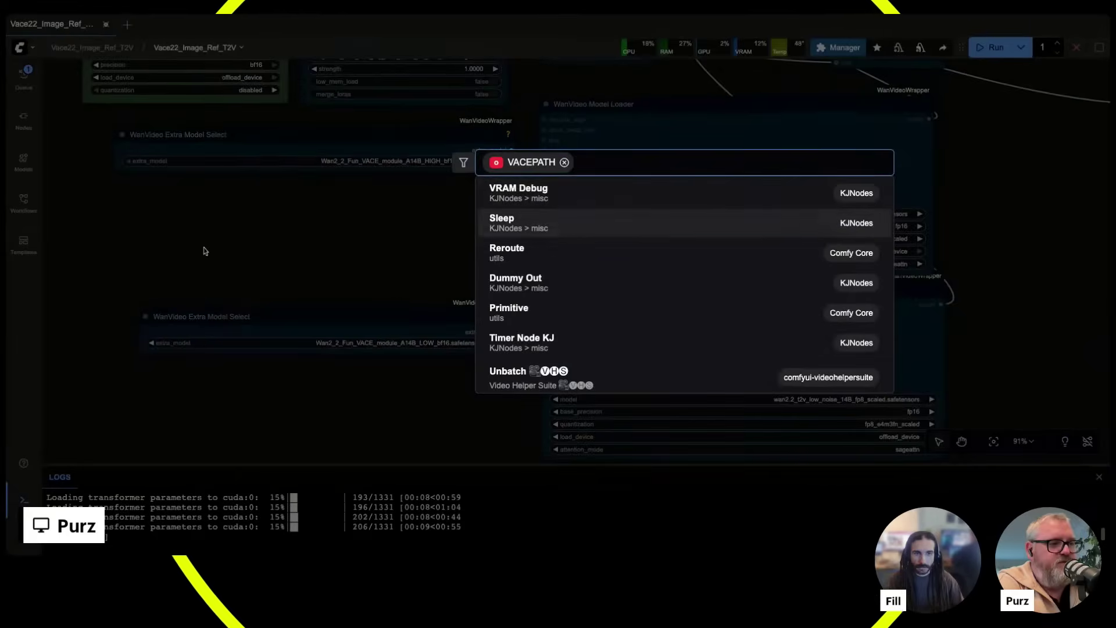
key(Escape)
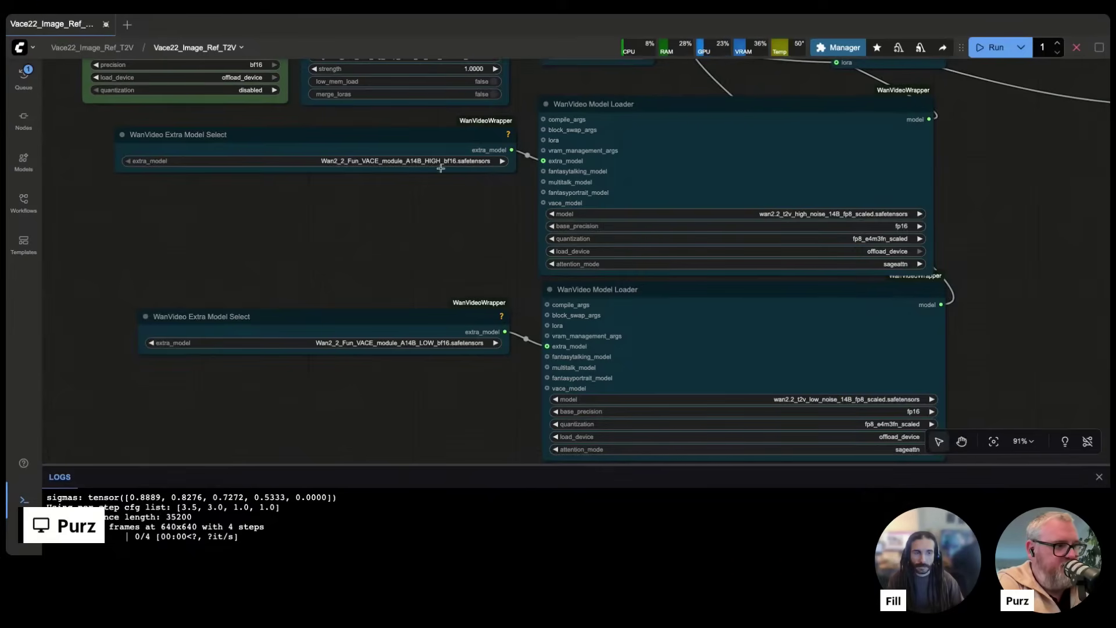
scroll(548, 154, up, 10)
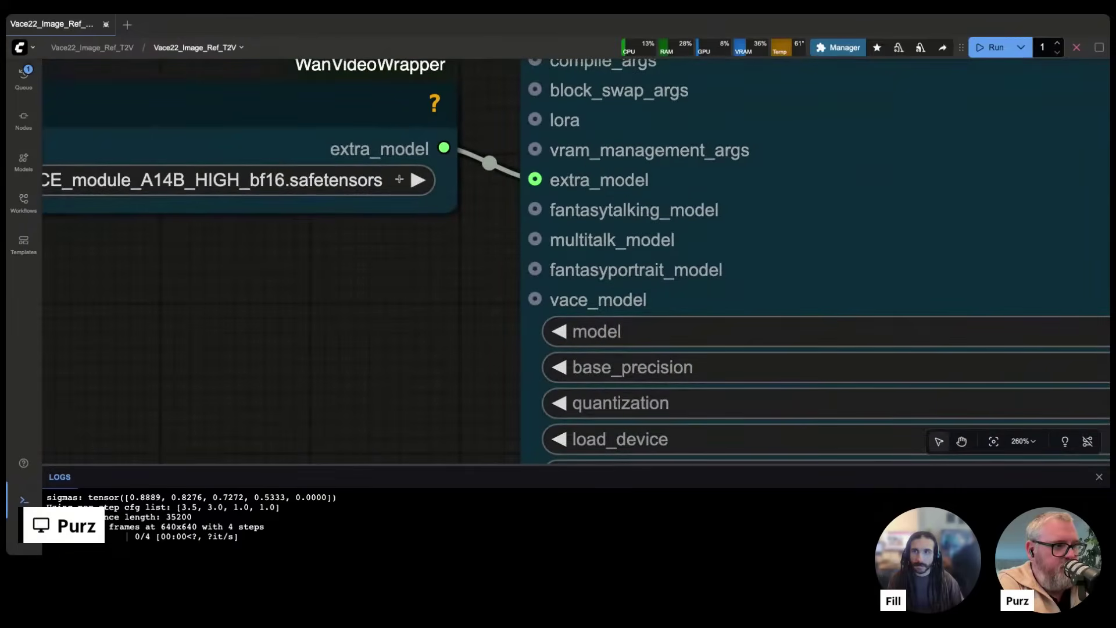
scroll(323, 180, down, 10)
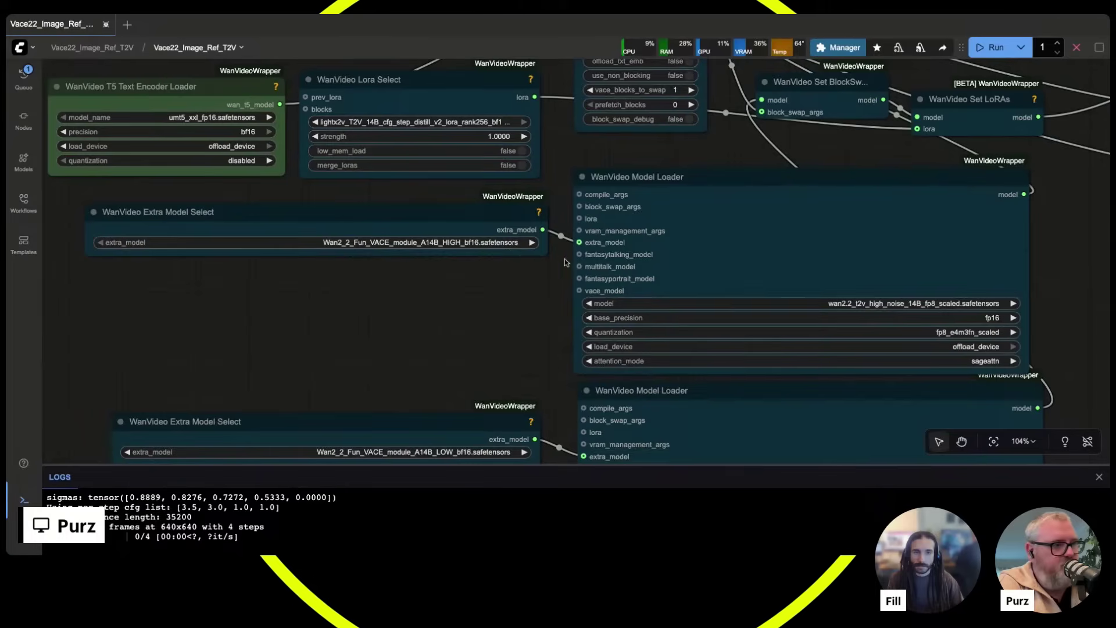
Narrow both WanVideo Extra Model Select nodes, move them next to their model loaders, and return to the main workflow.
drag(542, 254, 381, 257)
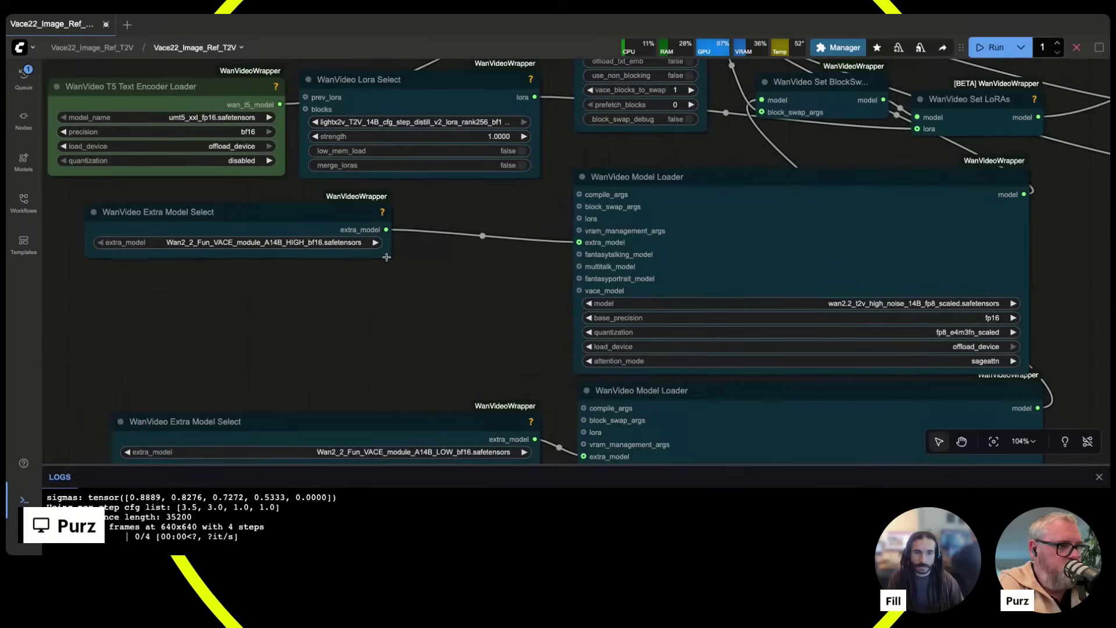
drag(292, 215, 463, 221)
scroll(487, 285, down, 3)
drag(502, 295, 374, 295)
drag(300, 245, 444, 227)
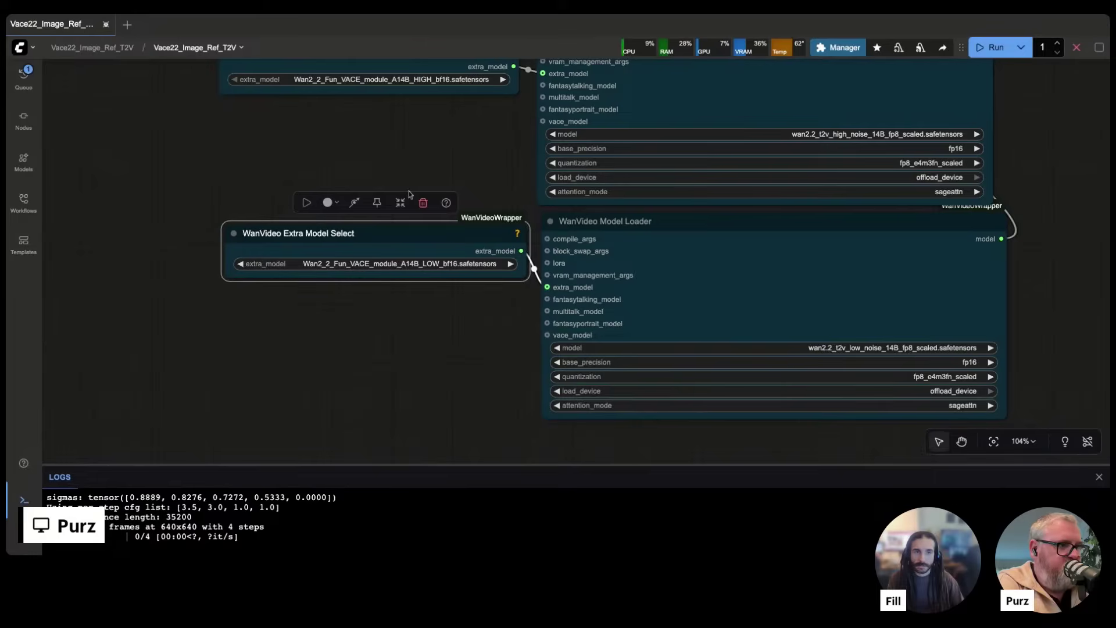
scroll(394, 130, down, 5)
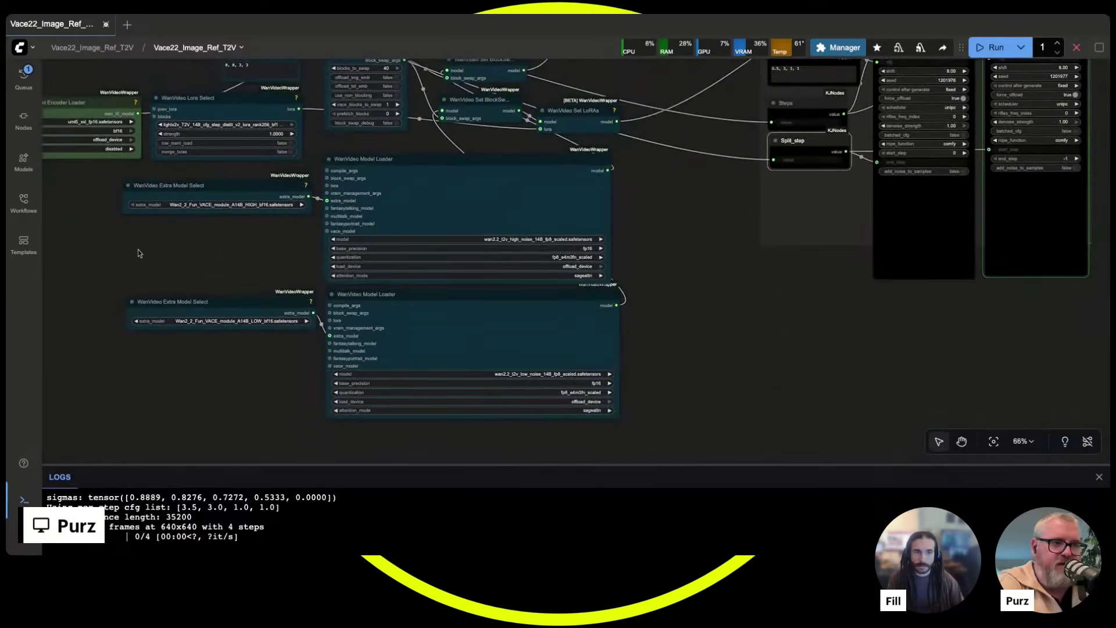
key(Escape)
drag(436, 324, 403, 315)
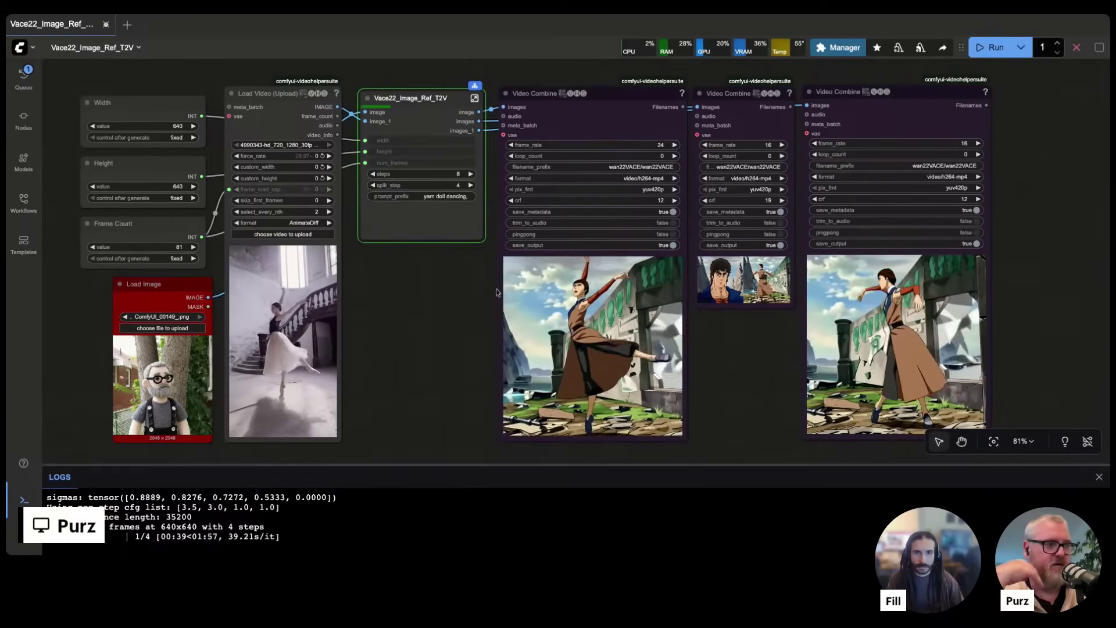
Reopen the subgraph to examine the Florence2Run captioning settings and its String Concatenate connection, and return to the main workflow.
click(416, 94)
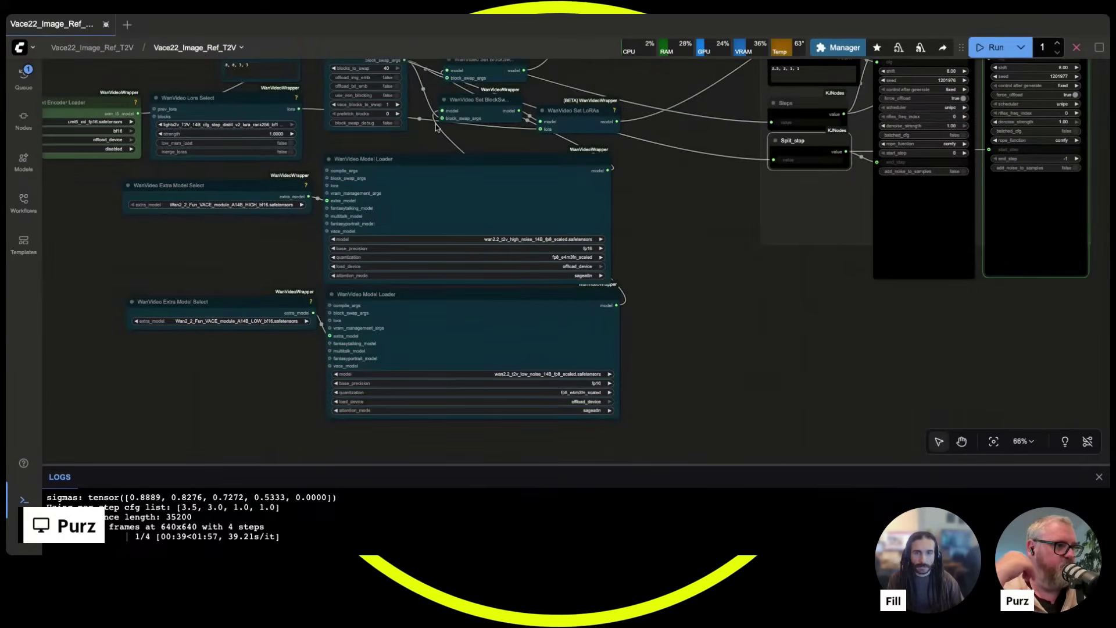
scroll(449, 172, up, 10)
scroll(625, 184, up, 6)
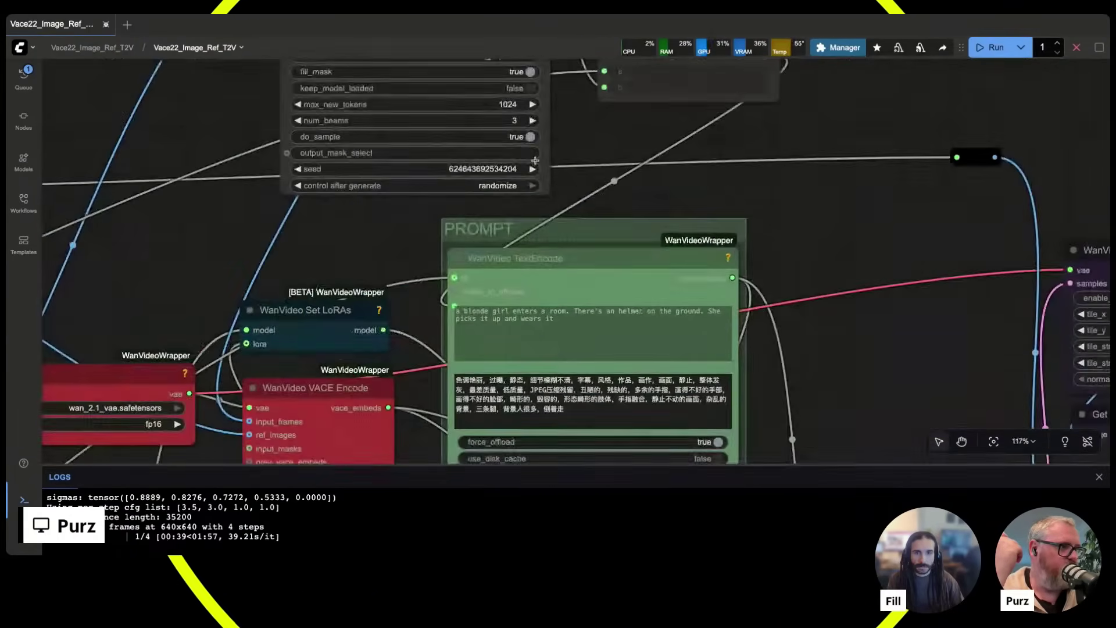
scroll(534, 161, up, 6)
scroll(342, 289, left, 5)
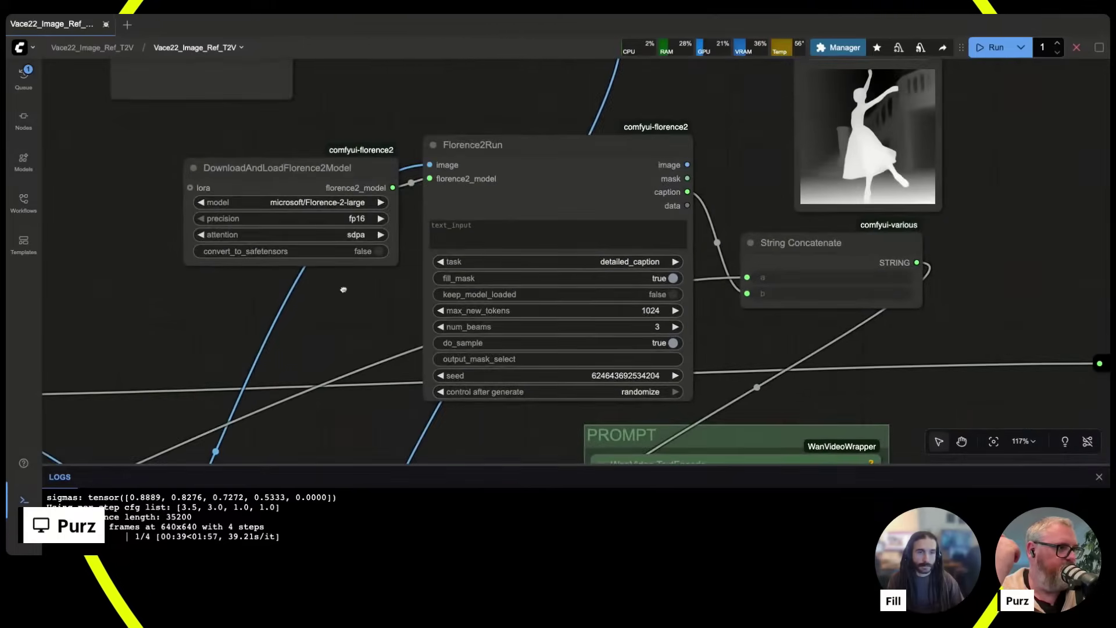
scroll(343, 289, up, 2)
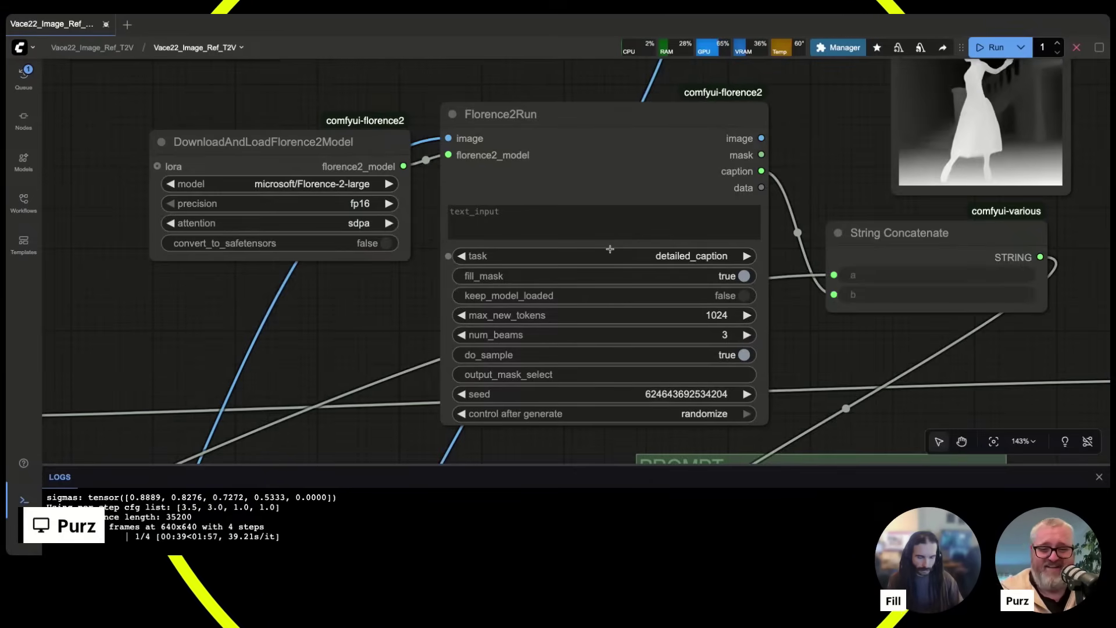
key(Escape)
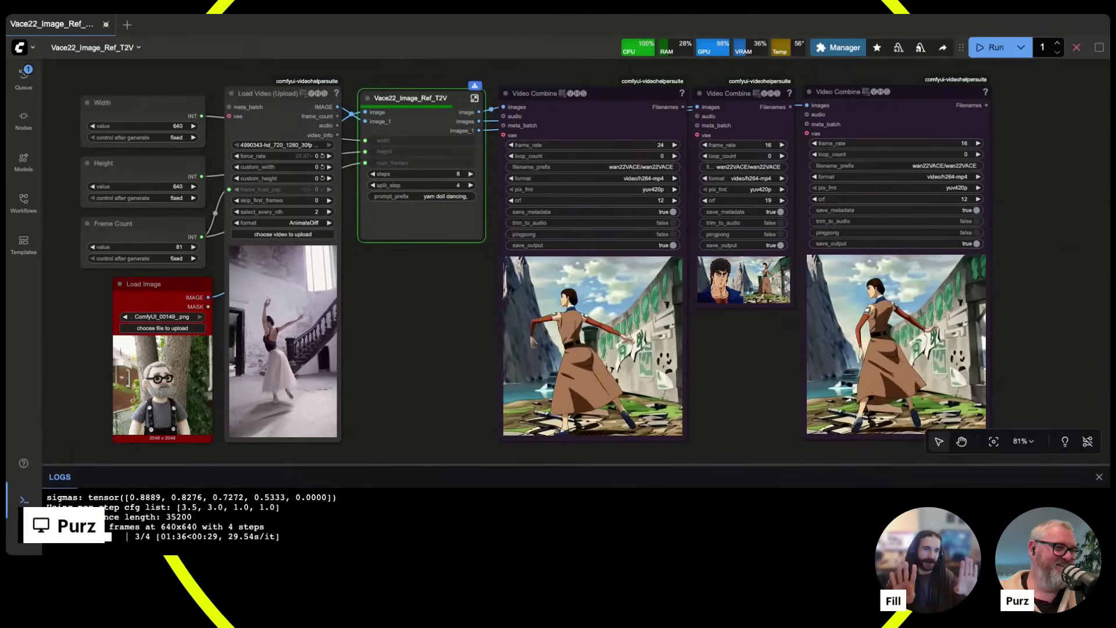
Examine the newly generated yarn doll dancer videos in the Video Combine nodes and compare them with the reference image and source video.
scroll(424, 304, up, 1)
scroll(435, 348, down, 1)
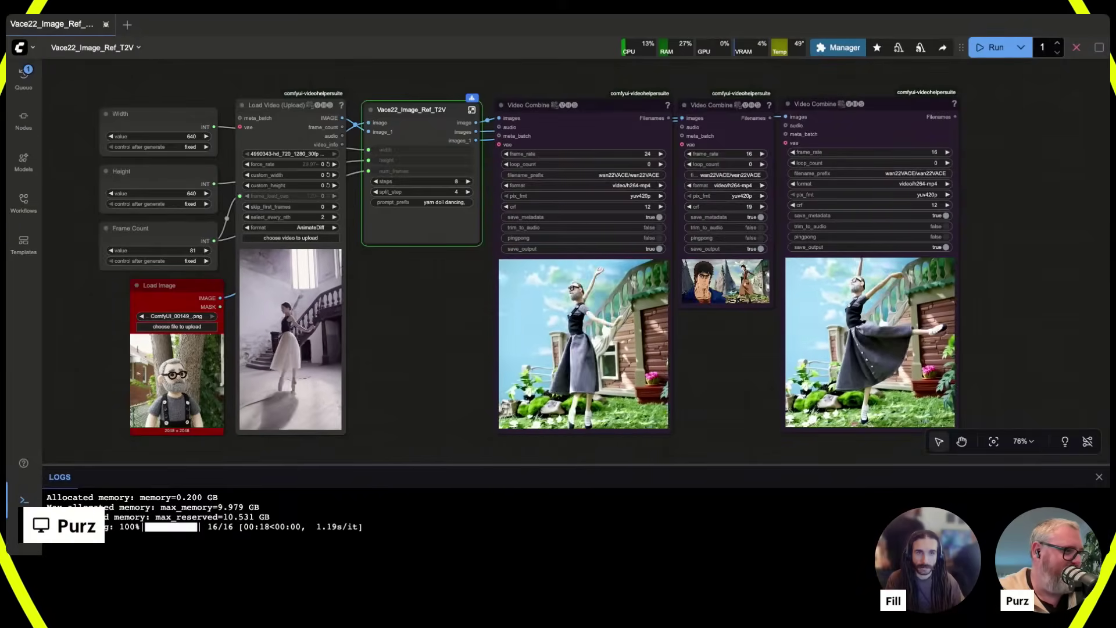
scroll(558, 344, up, 5)
drag(347, 249, 319, 175)
scroll(374, 224, up, 3)
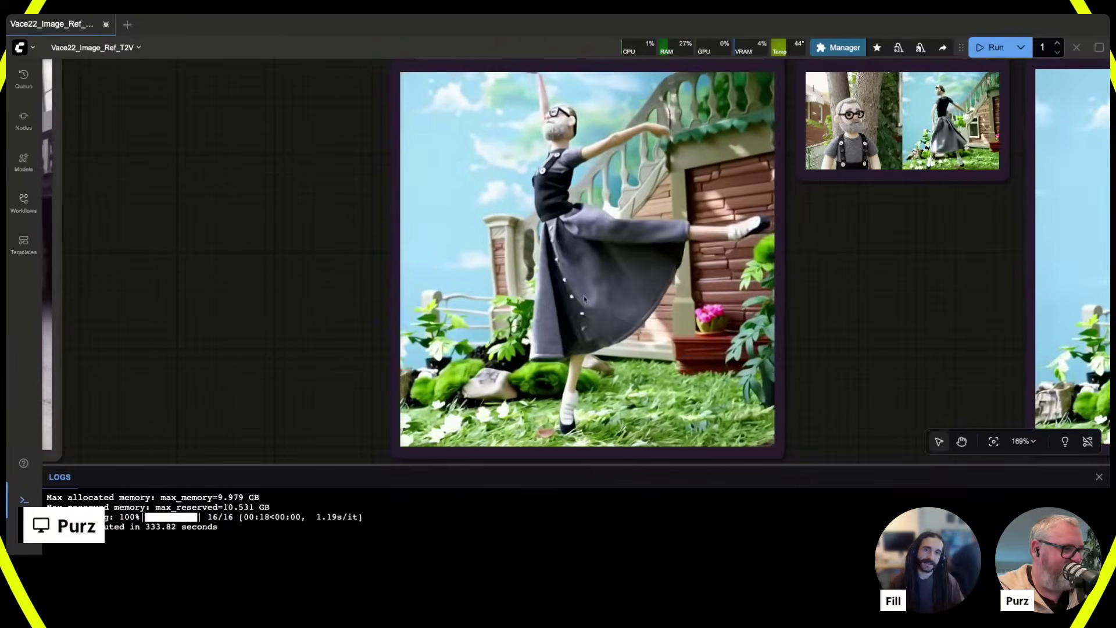
scroll(580, 296, up, 5)
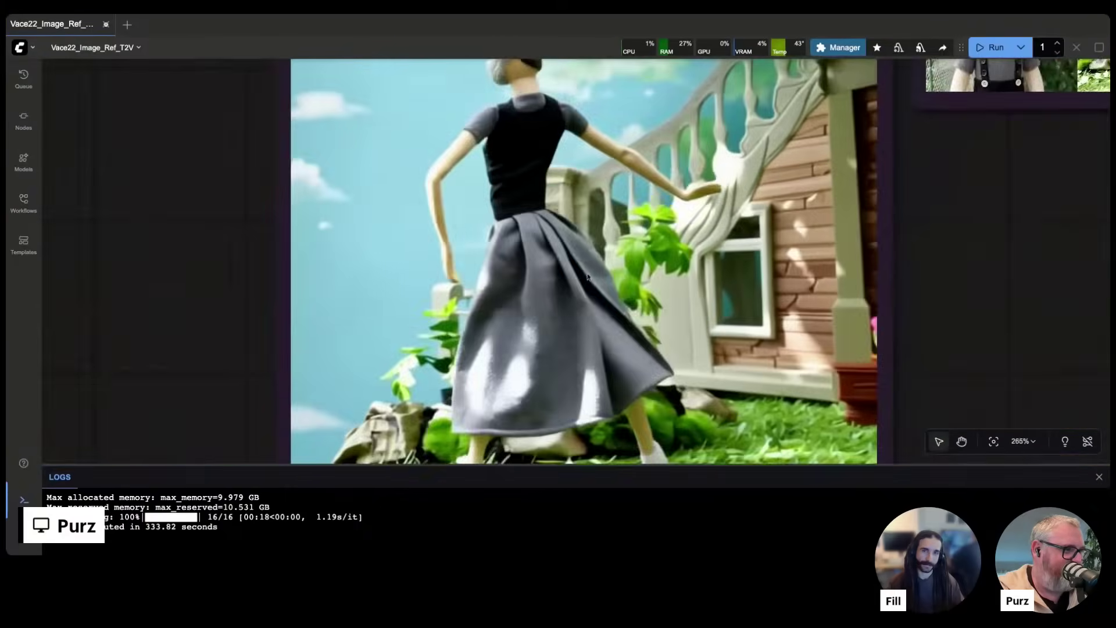
scroll(588, 277, down, 7)
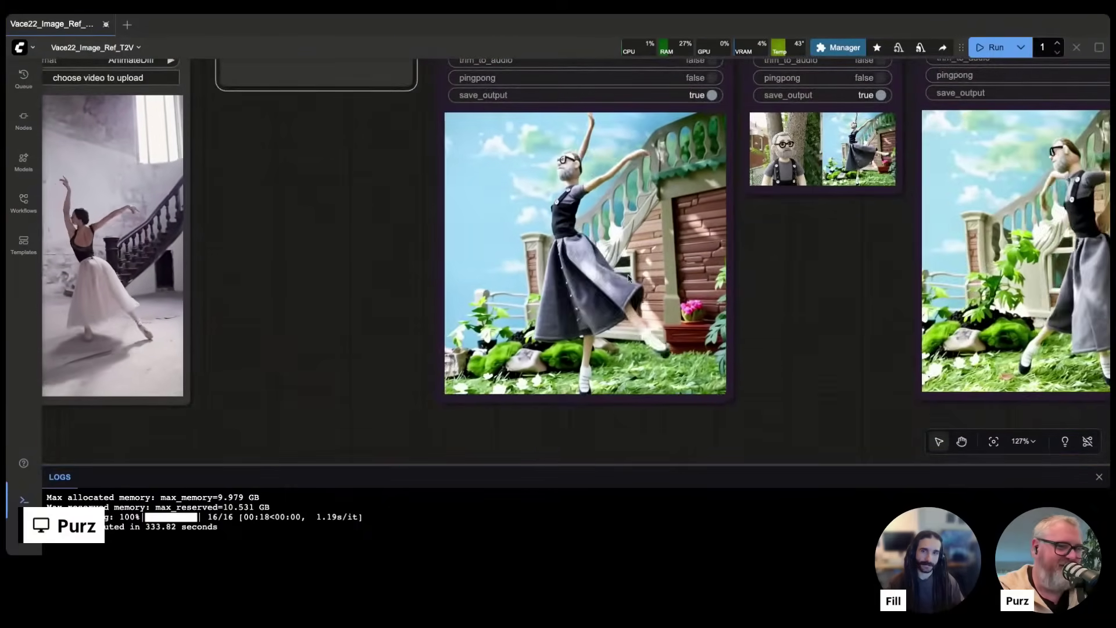
drag(875, 264, 730, 290)
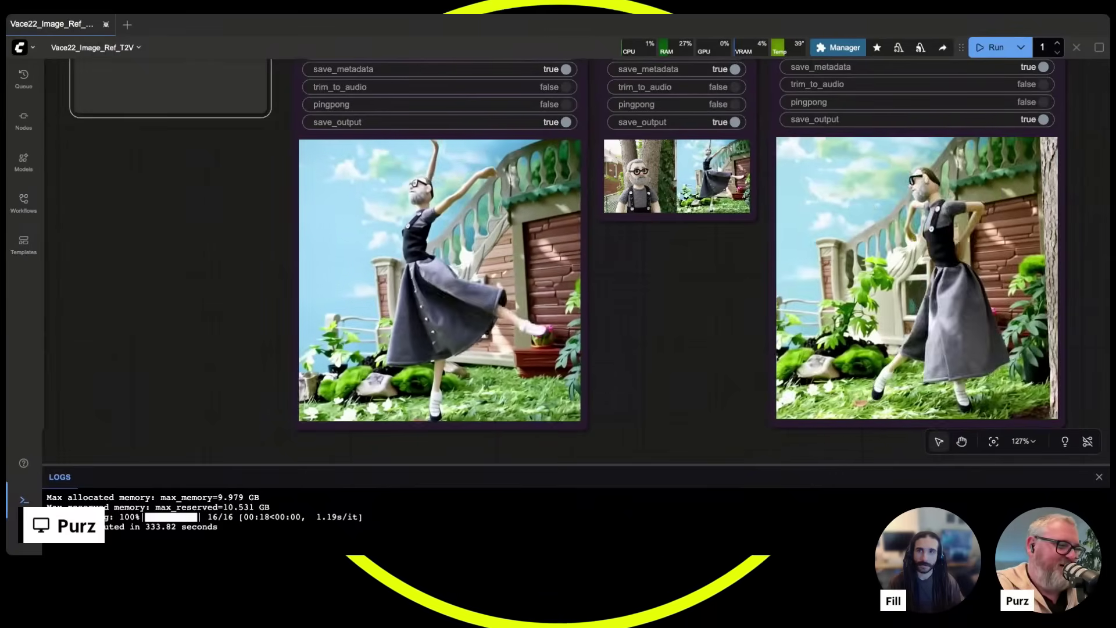
drag(206, 232, 431, 324)
scroll(473, 347, down, 8)
scroll(430, 324, up, 2)
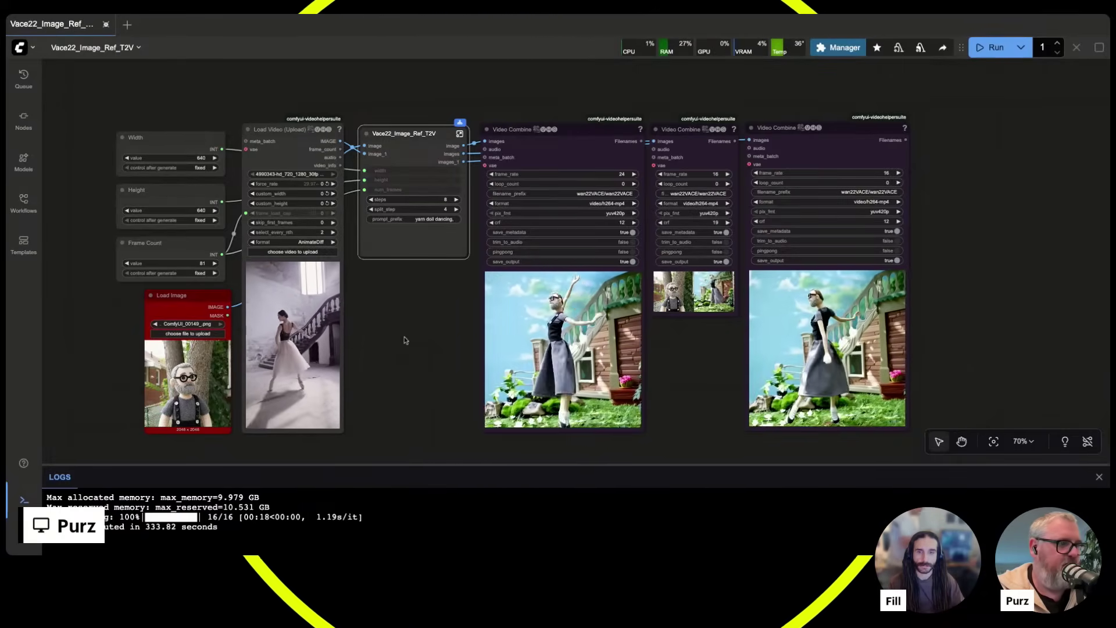
scroll(398, 323, up, 4)
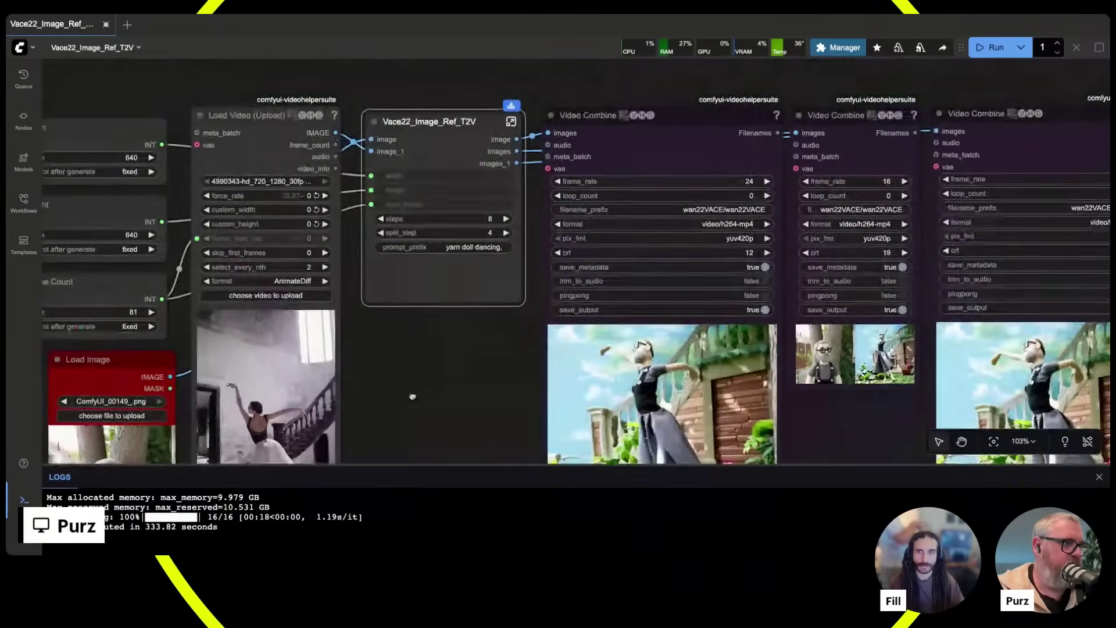
Open the Vace22_Image_Ref_T2V subgraph and set the WanVideo Block Swap node's blocks_to_swap to 20.
click(511, 120)
drag(379, 348, 593, 227)
scroll(593, 227, down, 9)
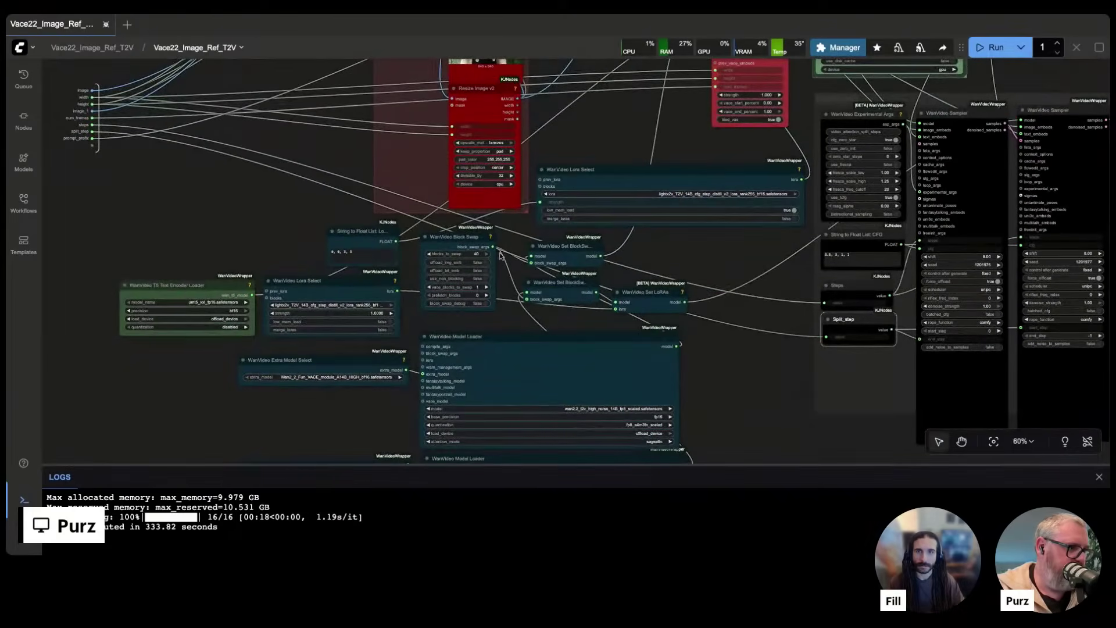
scroll(501, 259, up, 15)
drag(494, 248, 577, 188)
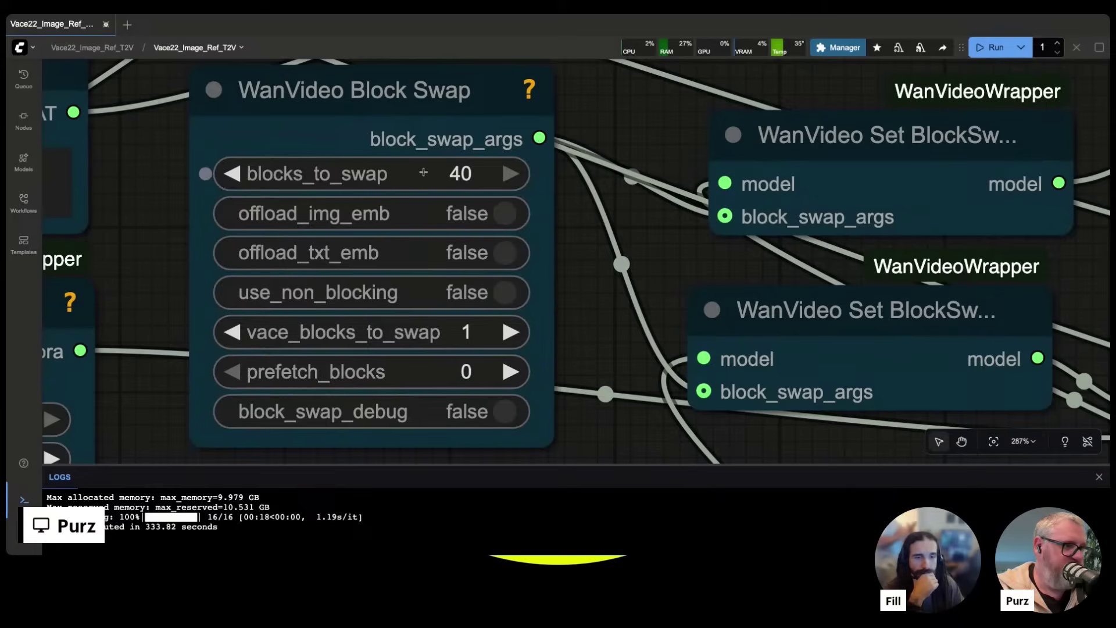
mouse_move(423, 172)
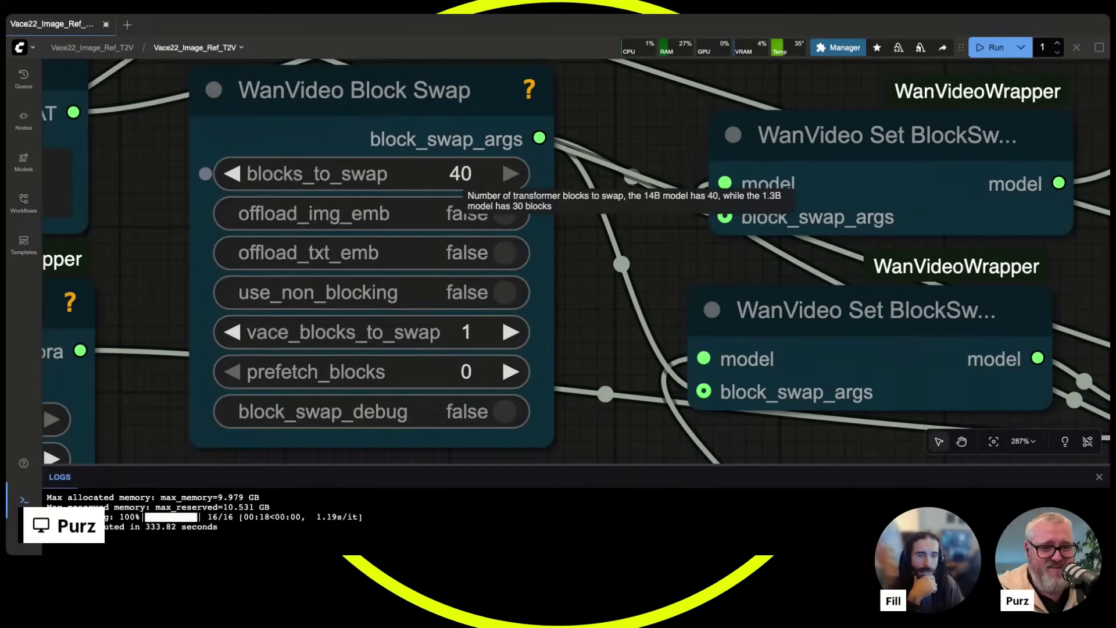
click(423, 173)
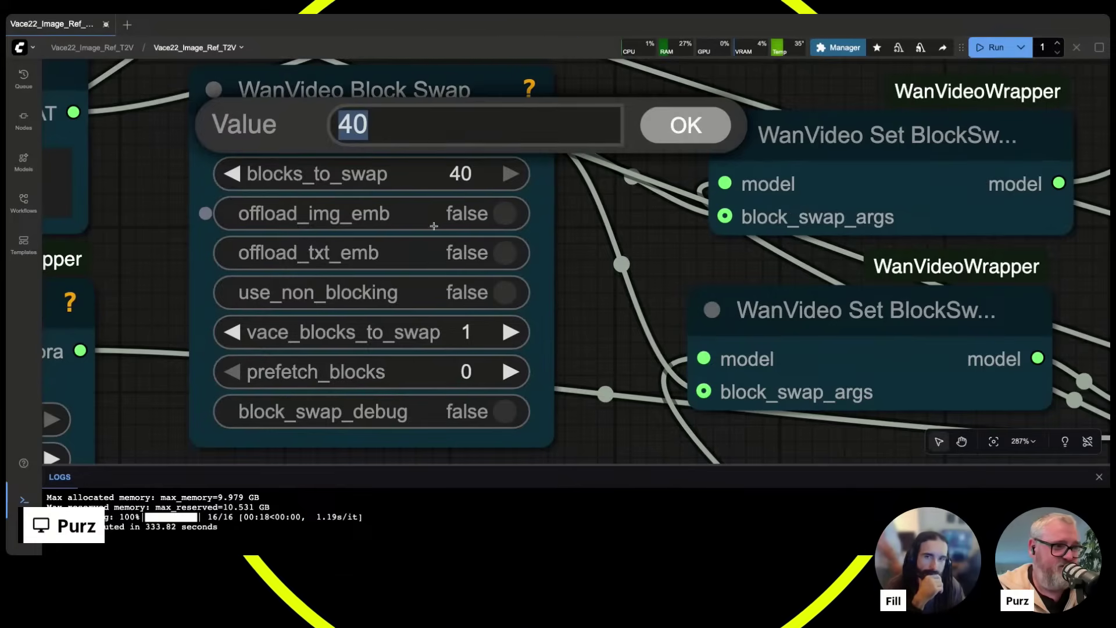
text(20)
key(Return)
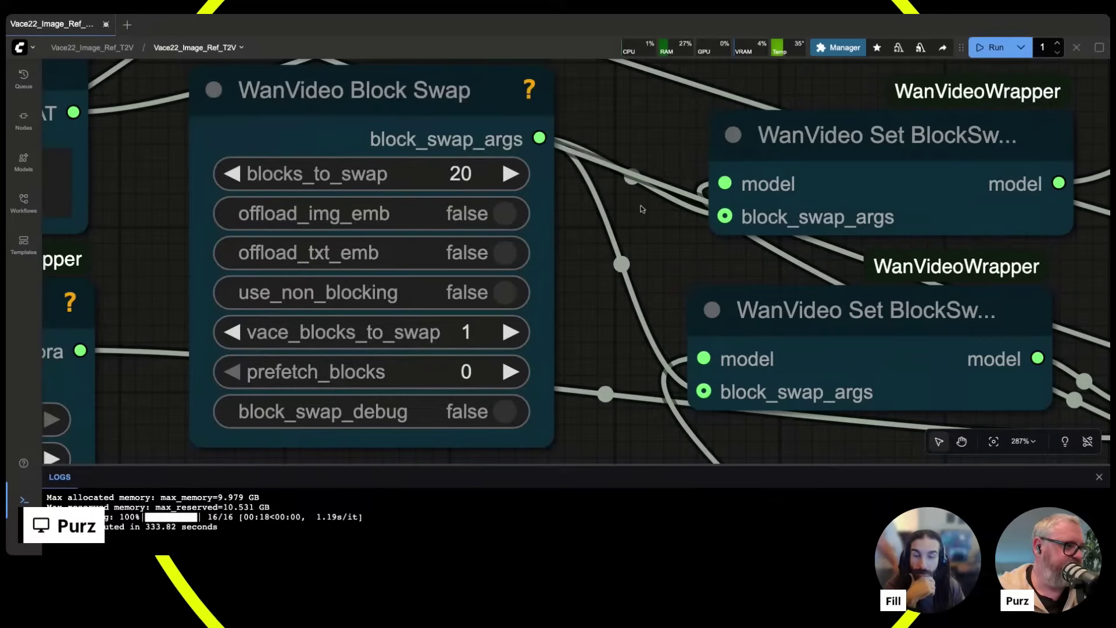
Lower the WanVideo Block Swap node's blocks_to_swap to 15 and return to the main workflow.
click(466, 182)
text(15)
key(Return)
scroll(594, 169, down, 10)
drag(387, 111, 263, 298)
drag(409, 105, 148, 407)
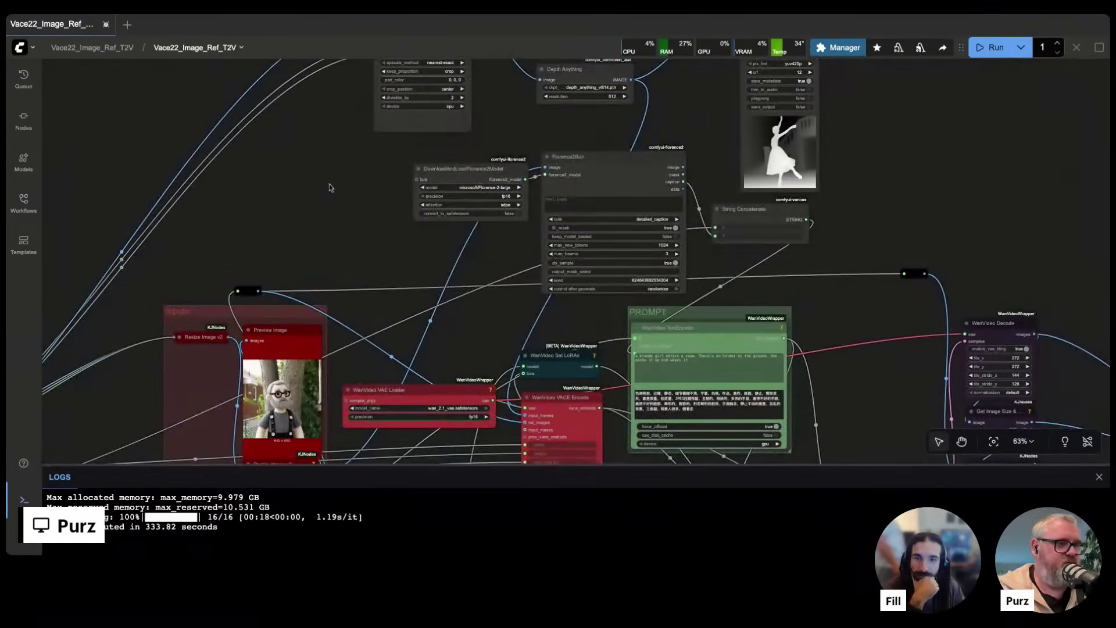
key(Escape)
drag(363, 362, 473, 268)
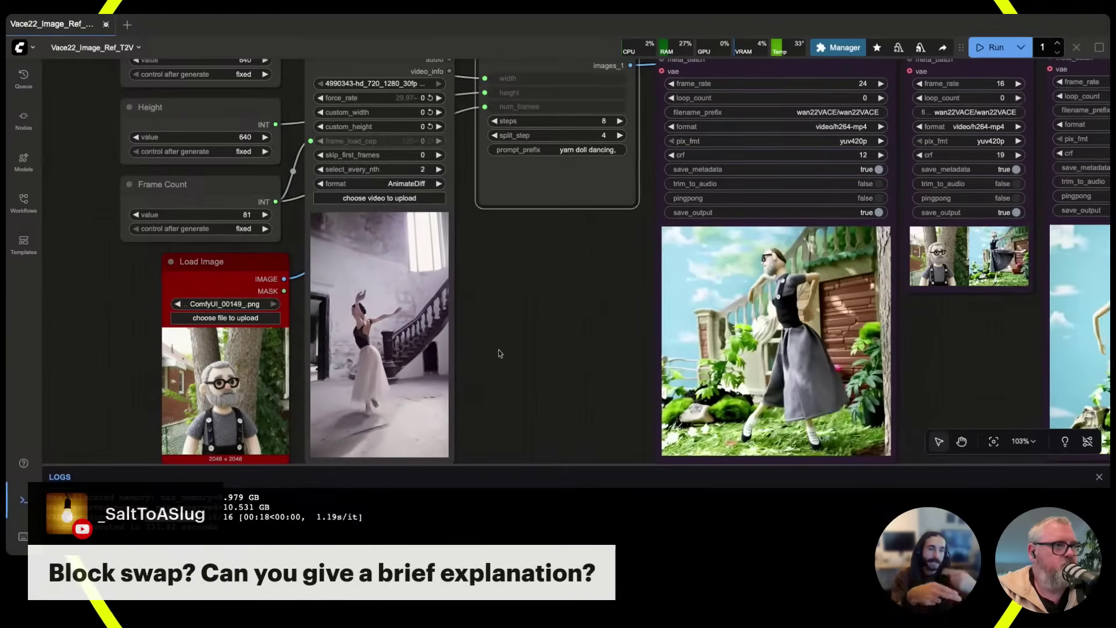
Load the kitchen video whose name starts with 3699618-hd_720_1280_30fp into the Load Video node and run the workflow.
drag(497, 291, 485, 331)
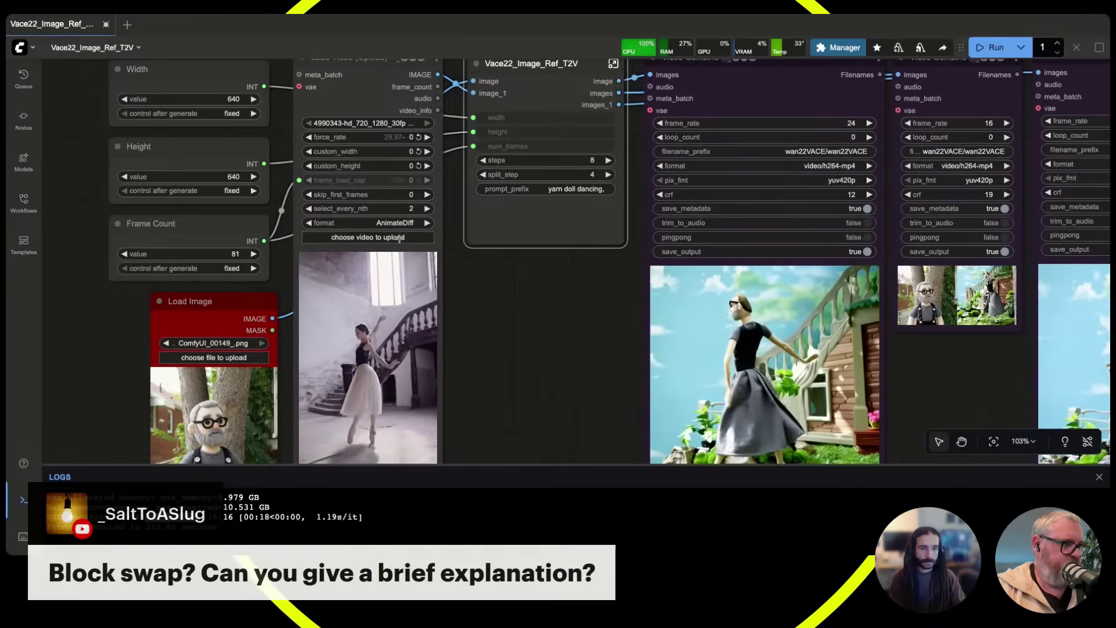
click(399, 238)
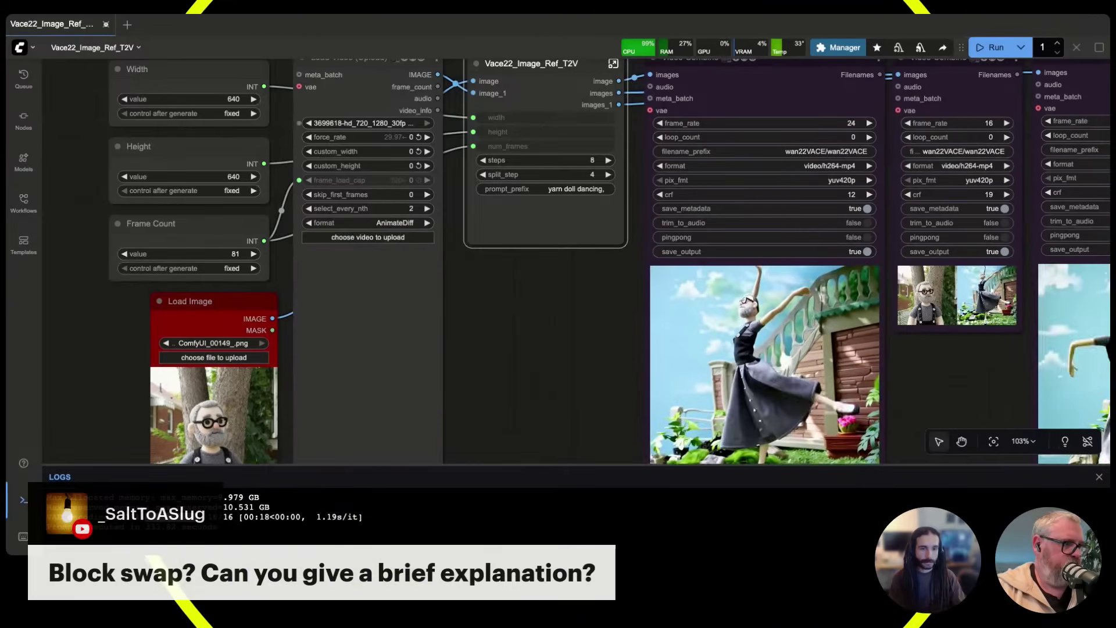
drag(535, 301, 516, 366)
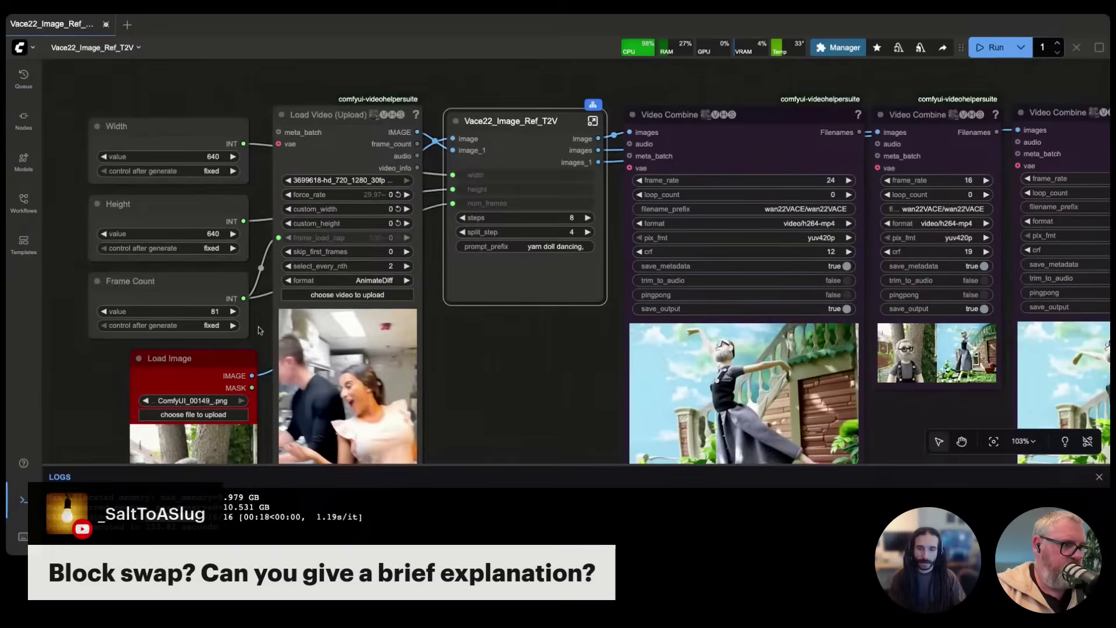
drag(483, 400, 377, 336)
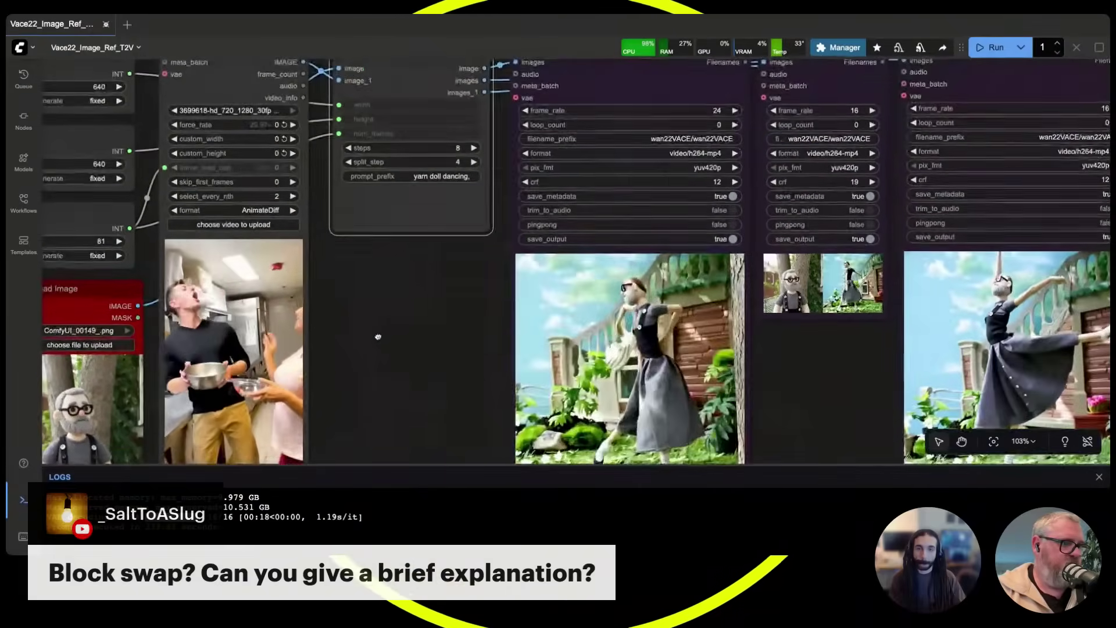
key(ctrl+Return)
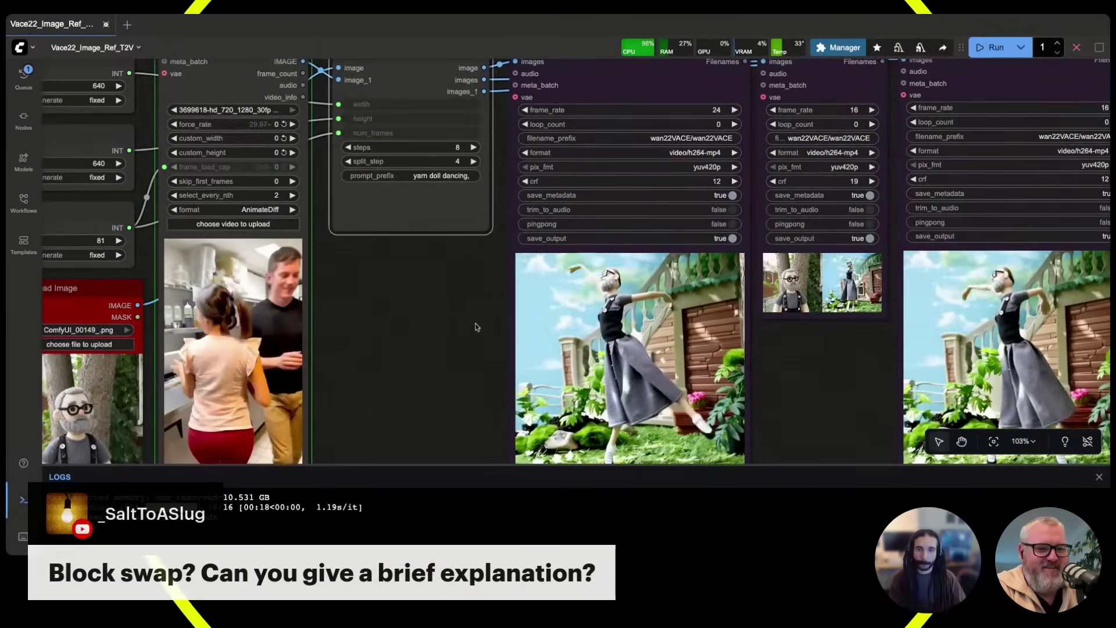
Reopen the subgraph, enlarge the logs to check the run's progress, and hide the logs.
click(400, 75)
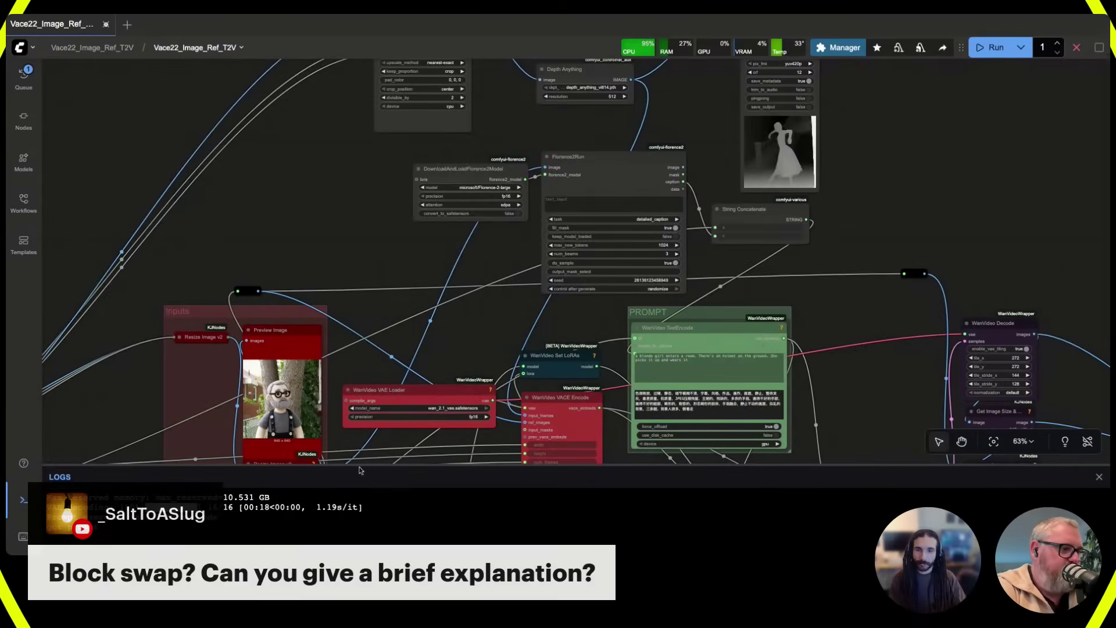
drag(358, 464, 338, 329)
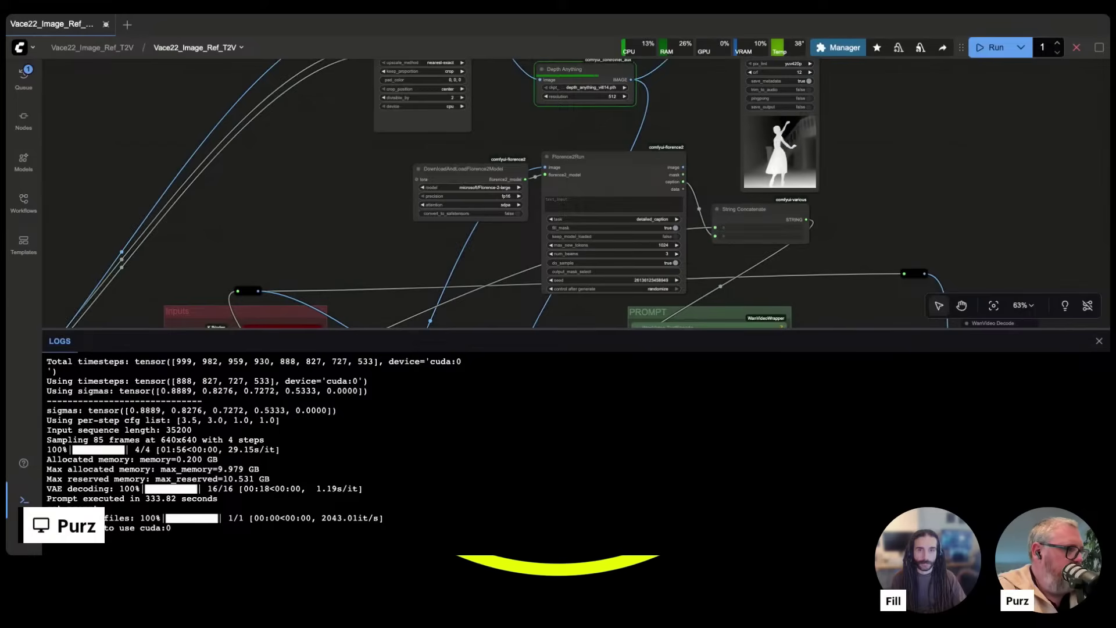
key(ctrl+grave)
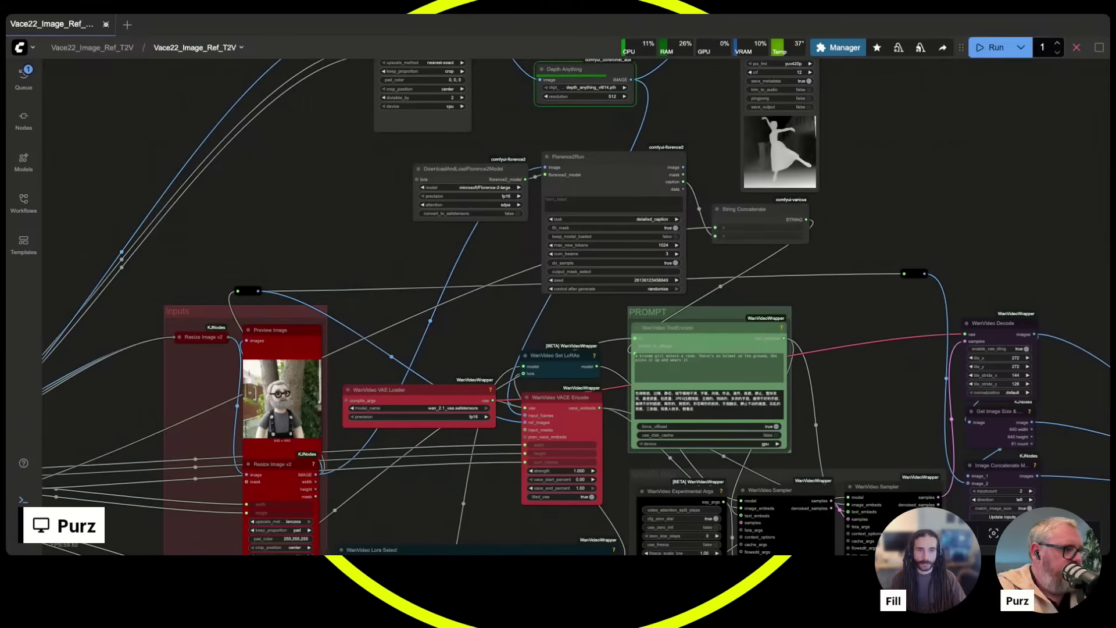
Examine the block swap, LoRA and sampler nodes inside the subgraph and return to the main workflow.
drag(450, 515, 271, 46)
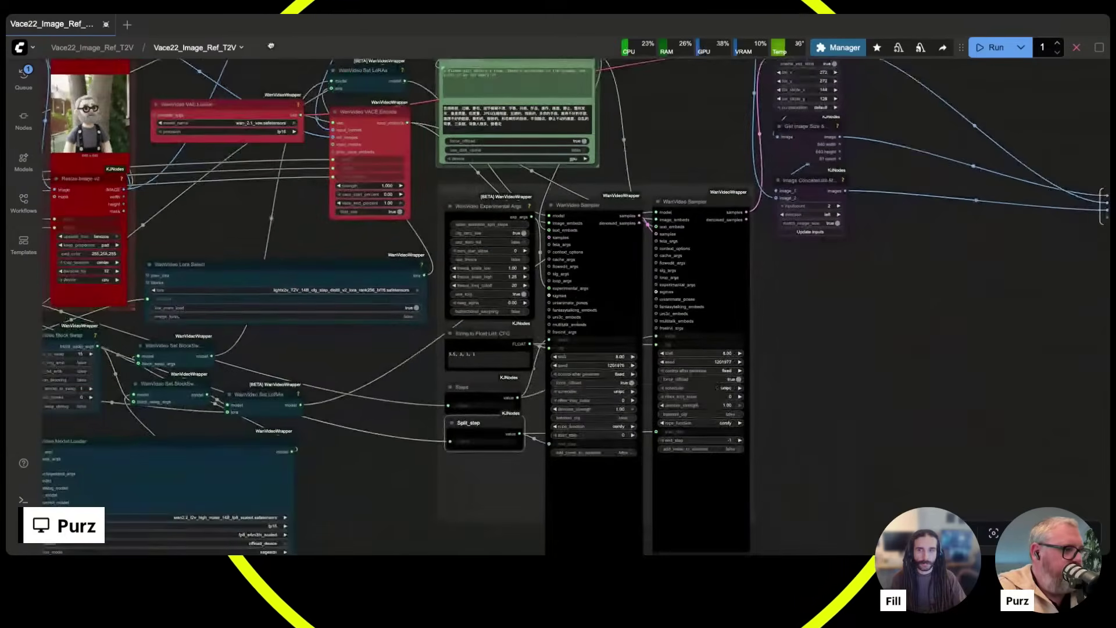
scroll(179, 207, down, 3)
scroll(179, 209, up, 5)
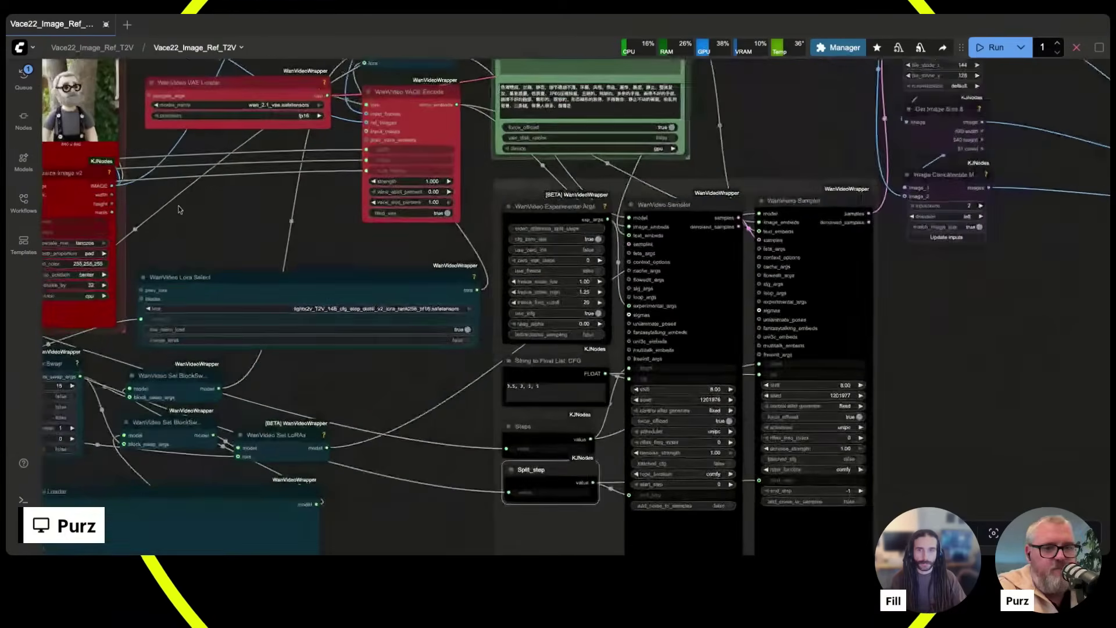
drag(178, 202, 338, 246)
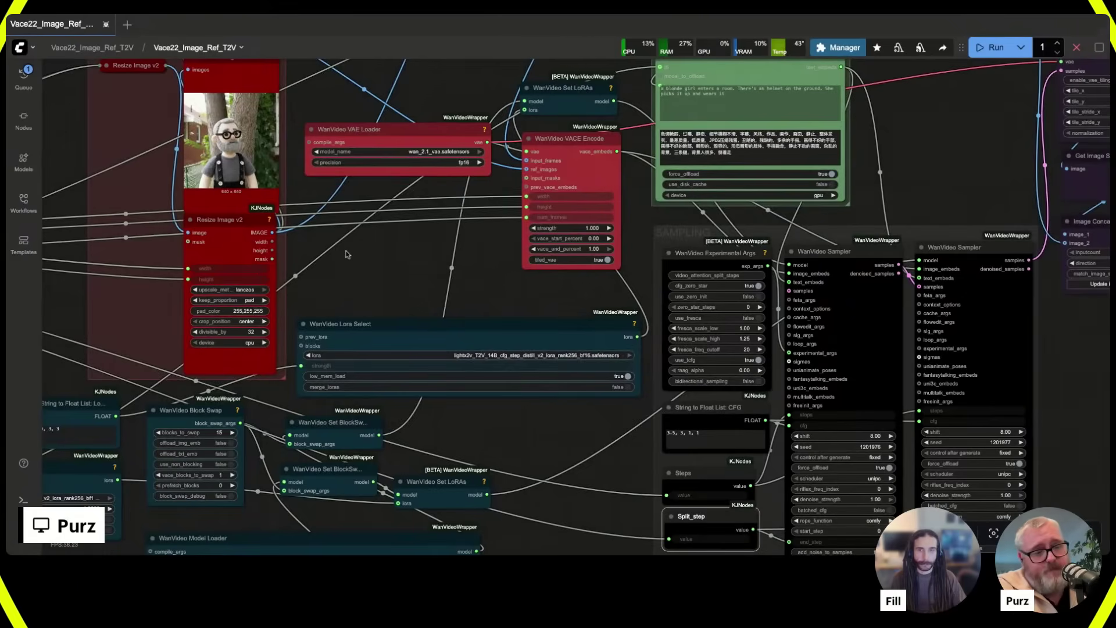
drag(438, 284, 226, 239)
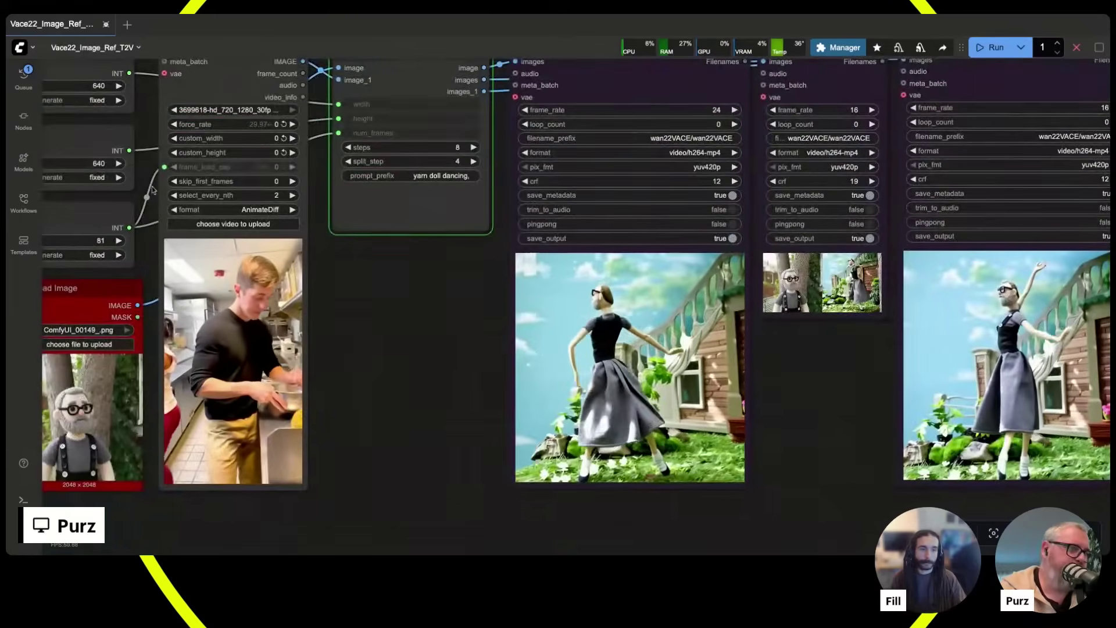
drag(399, 326, 478, 477)
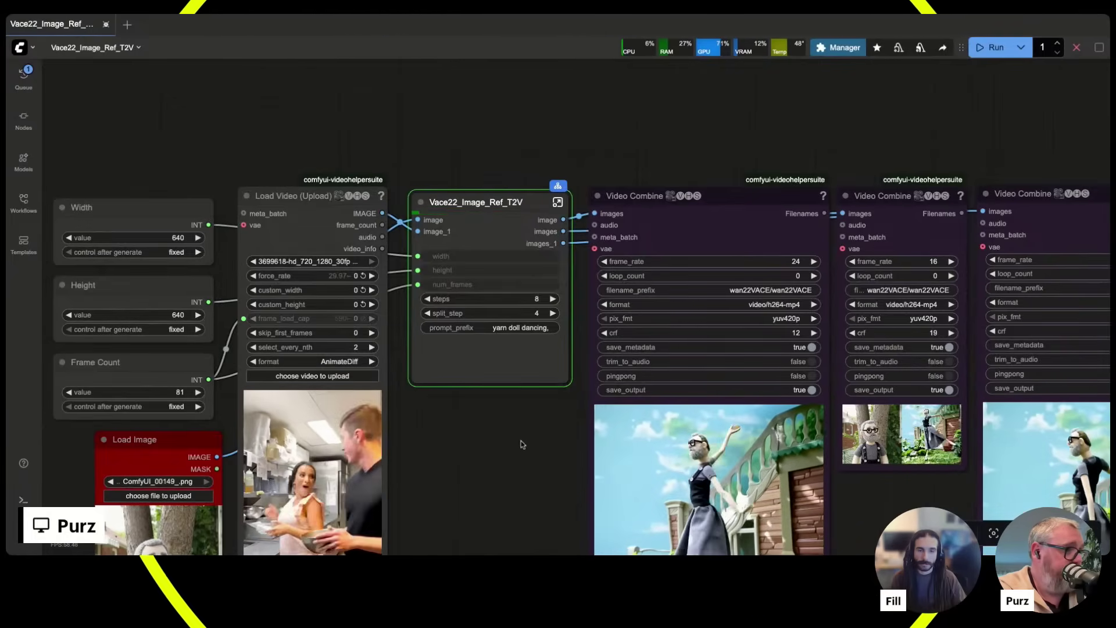
drag(504, 459, 473, 364)
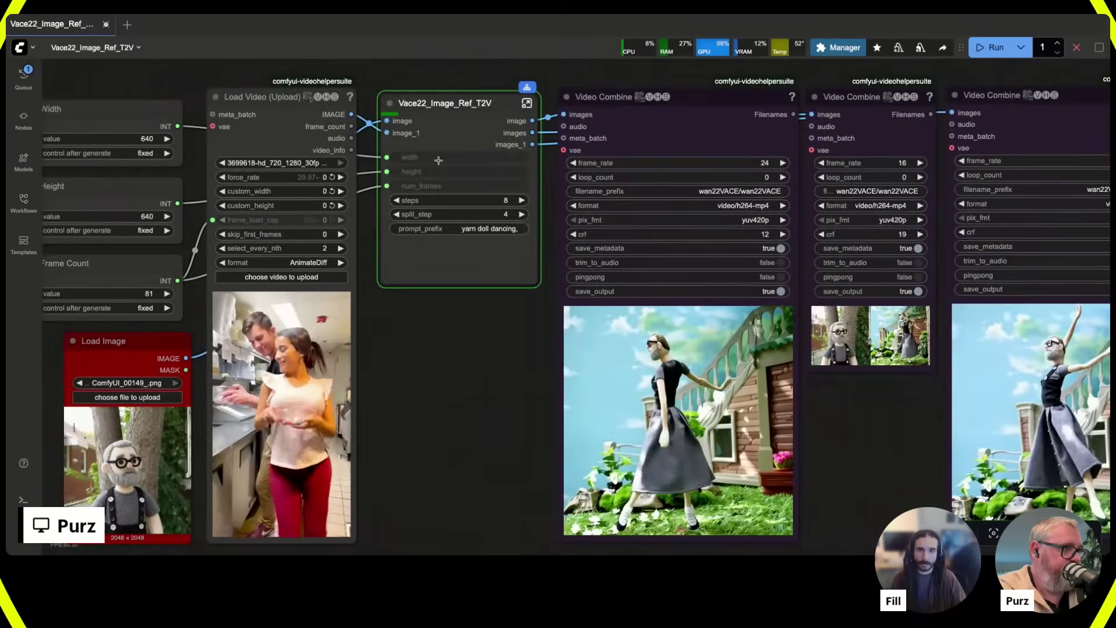
Reopen the subgraph to inspect the Depth Anything preview video and the running samplers, and return to the main workflow.
click(527, 103)
drag(343, 206, 272, 432)
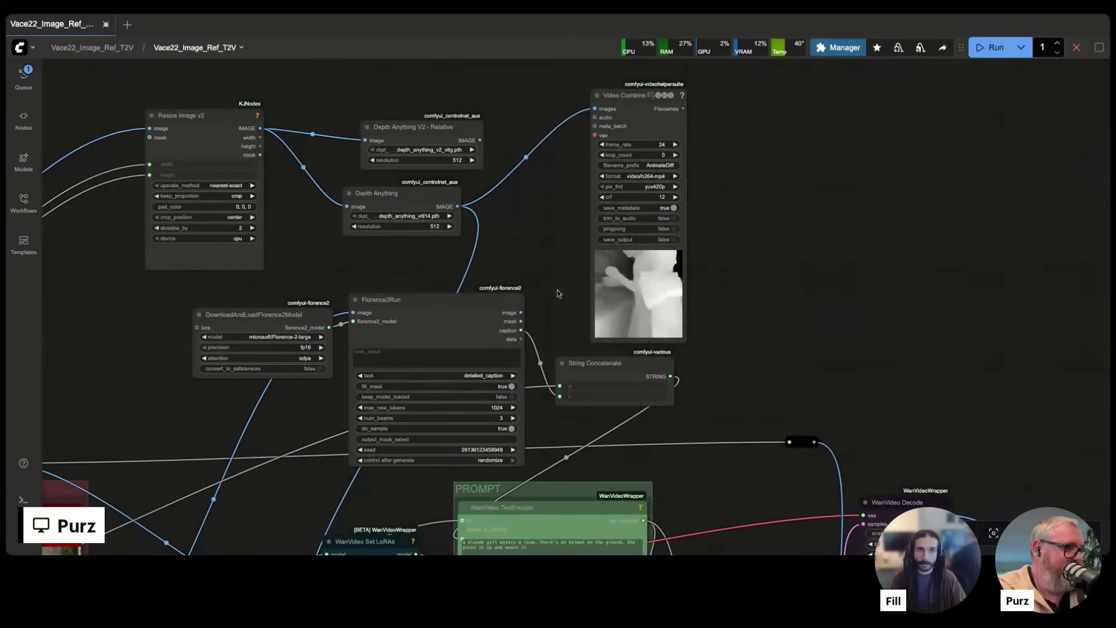
scroll(651, 268, up, 10)
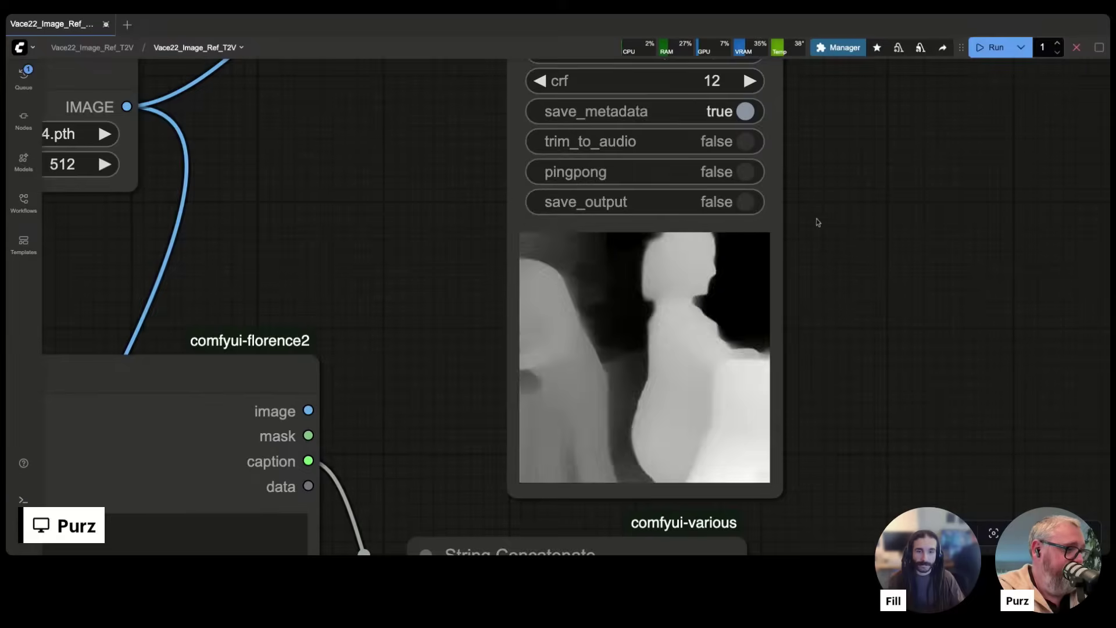
scroll(652, 66, down, 6)
scroll(654, 67, down, 6)
scroll(686, 87, left, 3)
scroll(717, 95, up, 8)
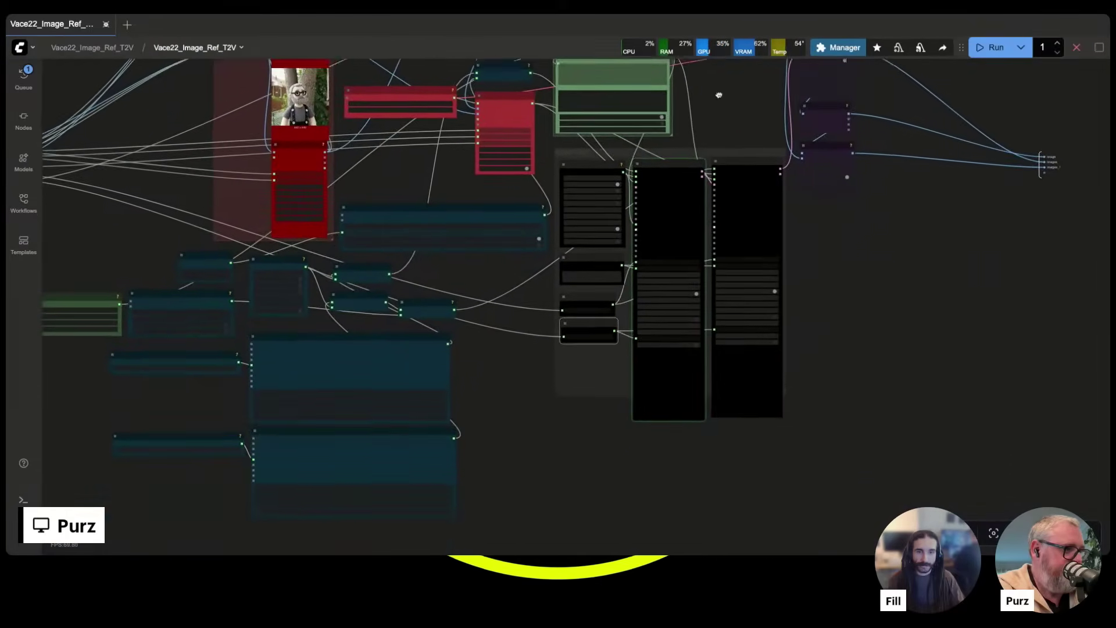
scroll(714, 144, down, 3)
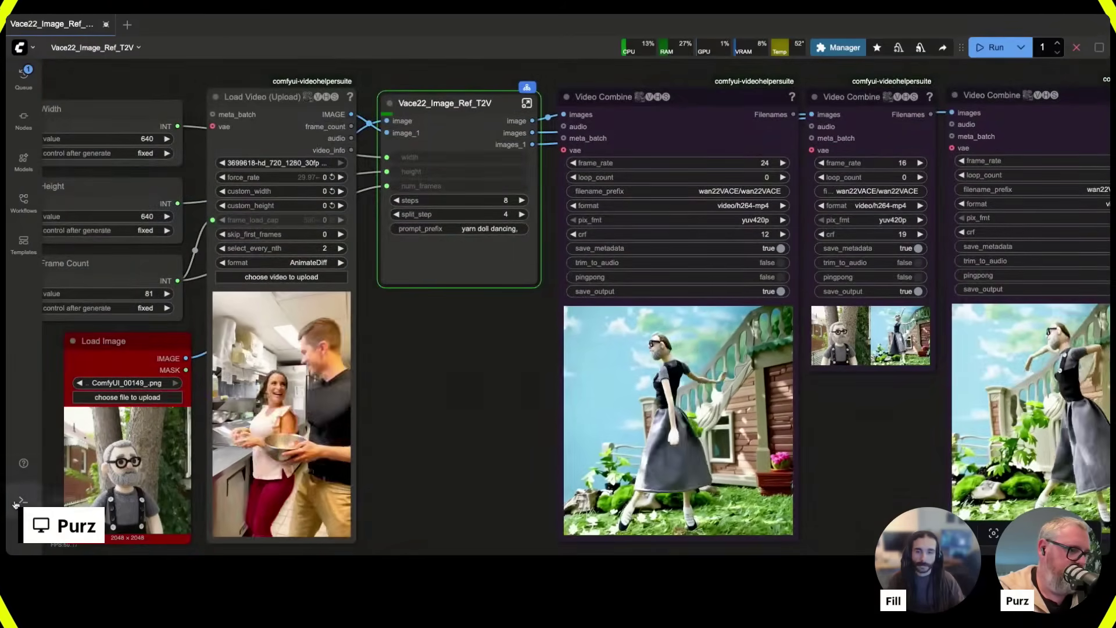
Show the logs, compare the sampling times and memory use of the current and previous runs, and shrink the log area.
click(23, 500)
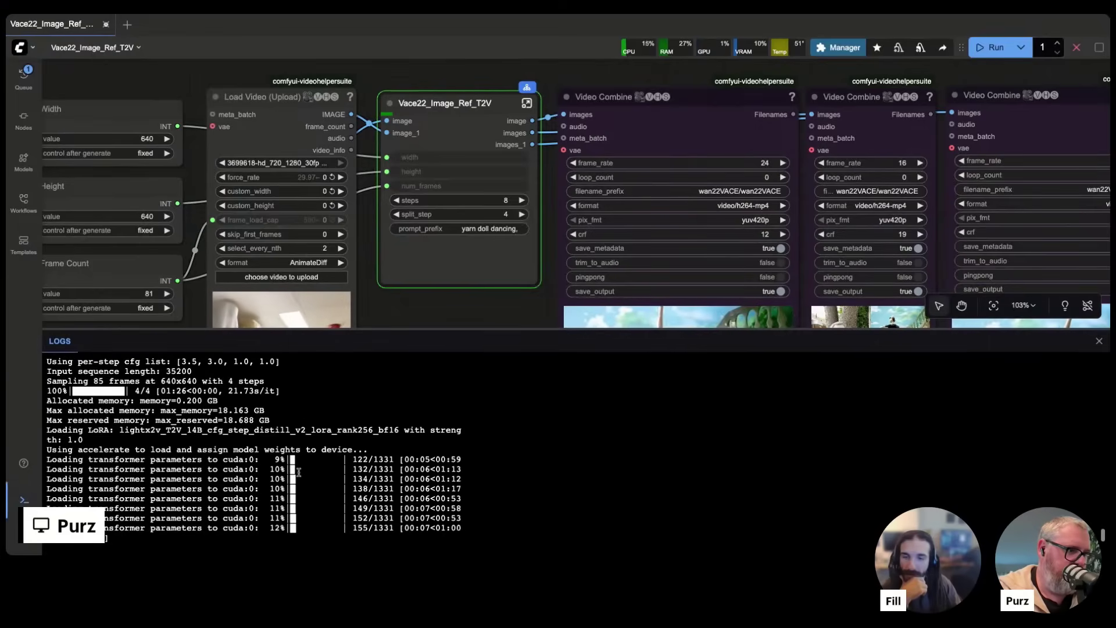
scroll(298, 472, up, 1)
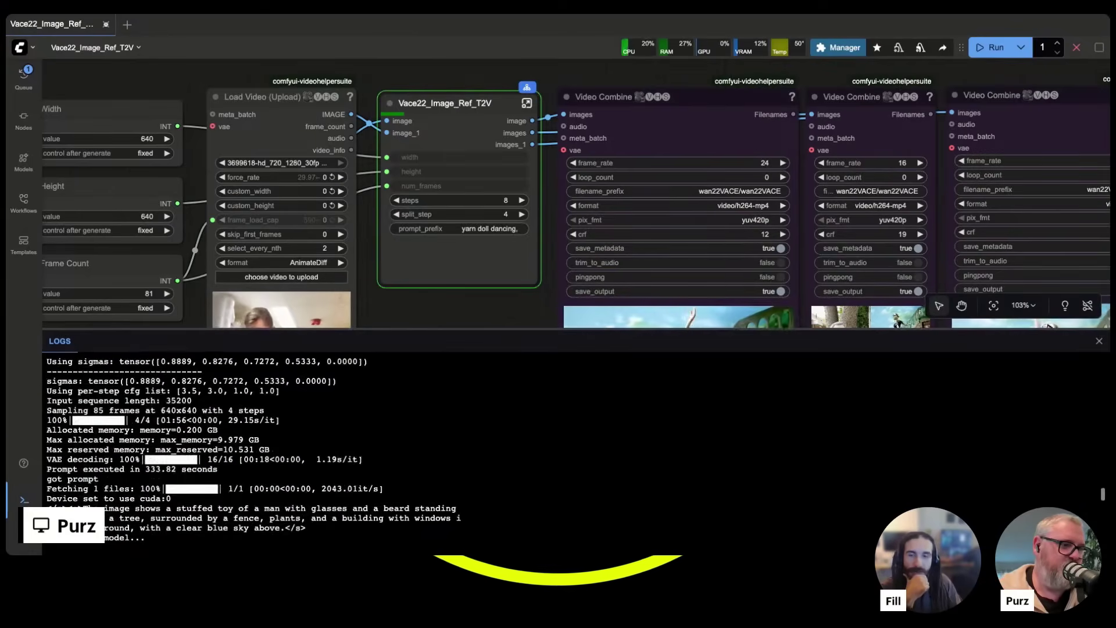
scroll(178, 423, up, 6)
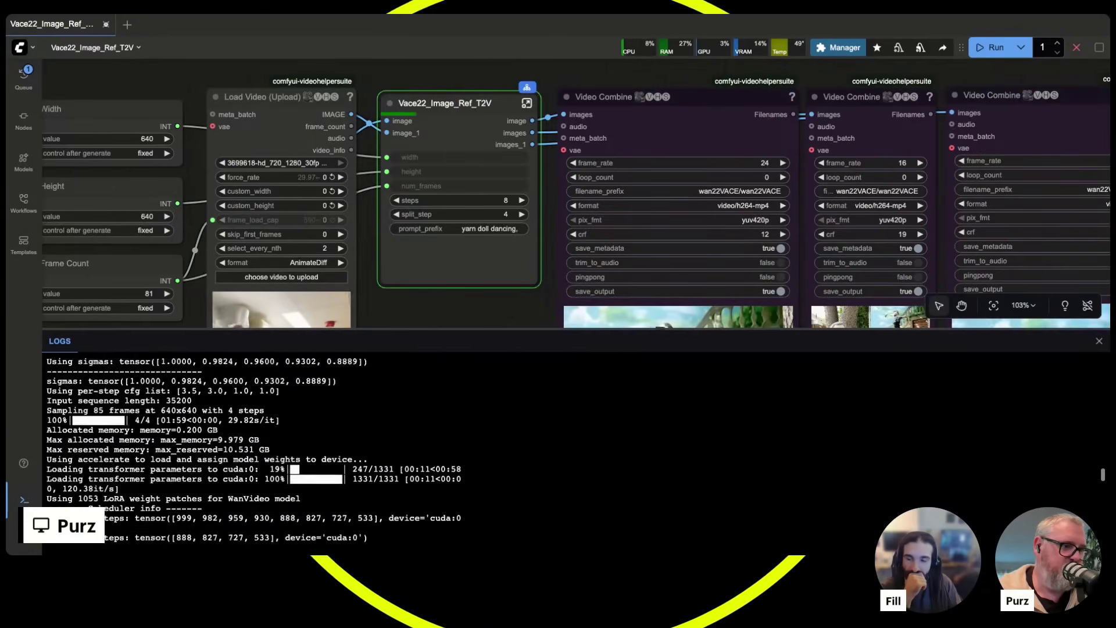
scroll(177, 423, down, 4)
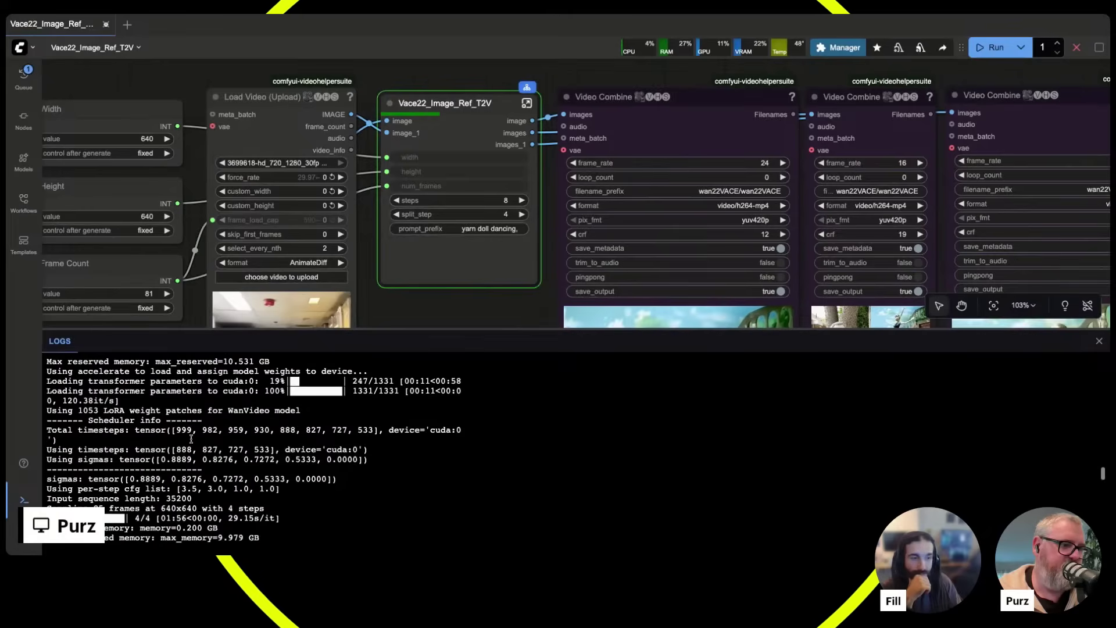
scroll(190, 507, down, 10)
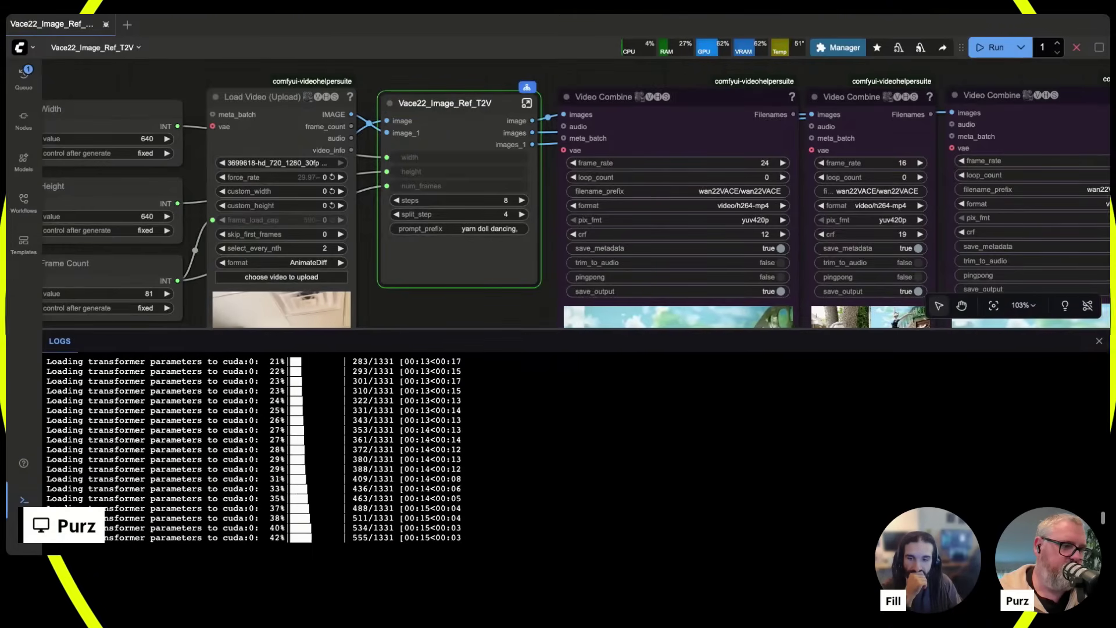
scroll(183, 484, up, 10)
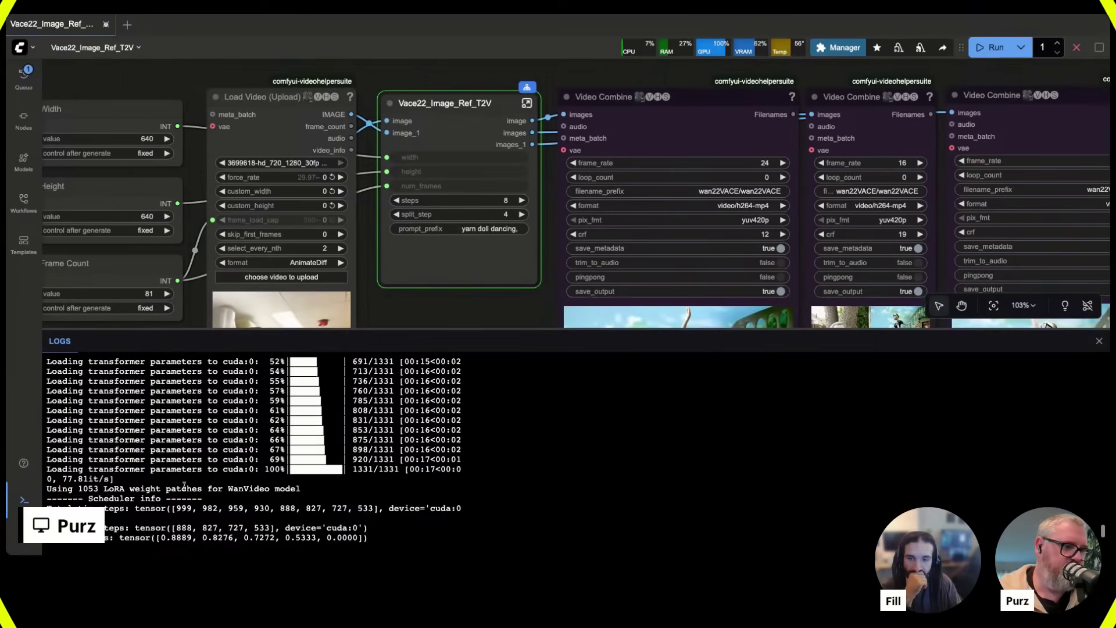
scroll(184, 484, up, 5)
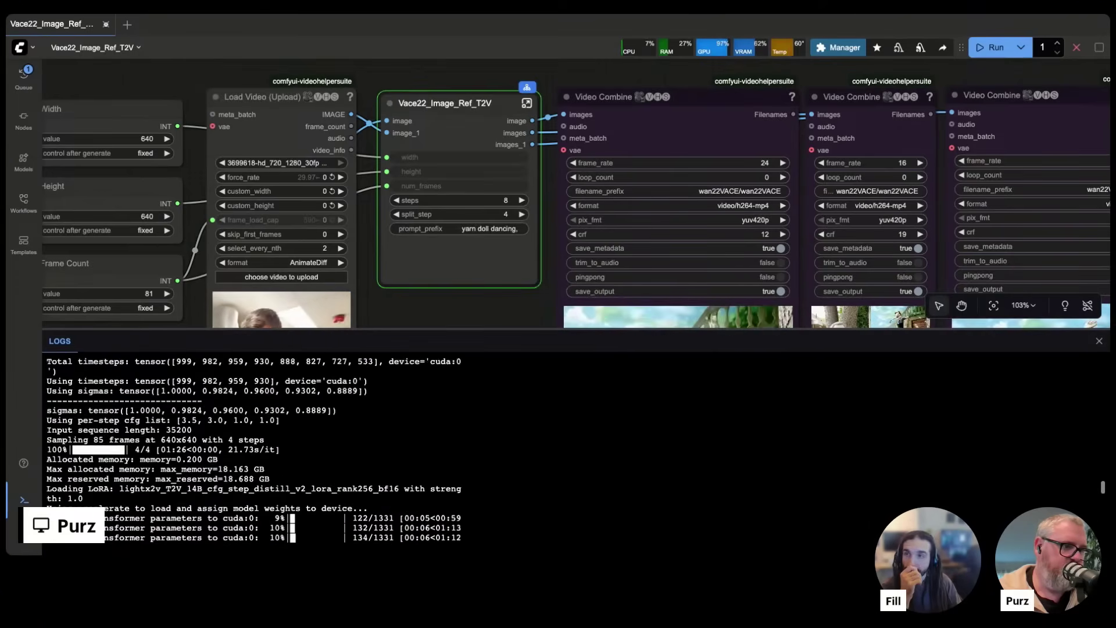
scroll(180, 461, down, 15)
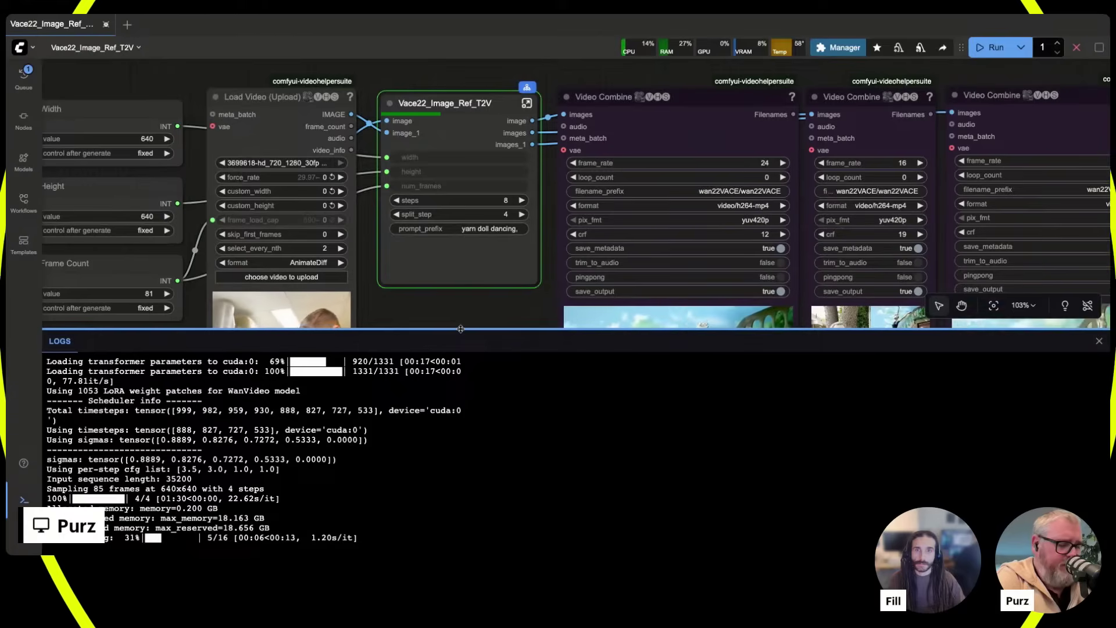
drag(461, 329, 461, 440)
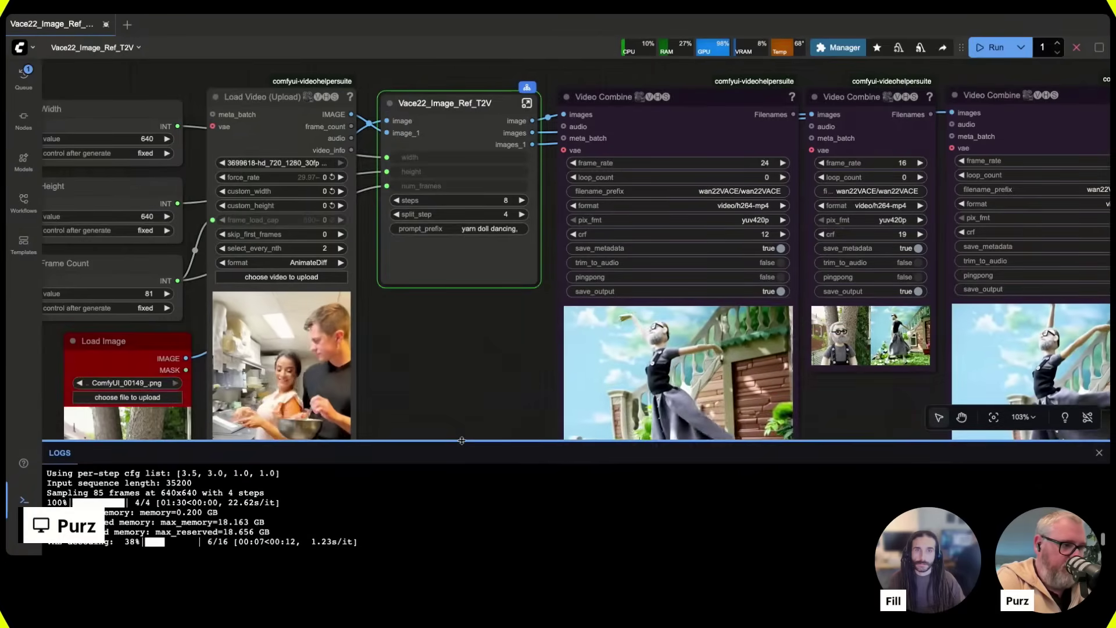
drag(459, 393, 408, 317)
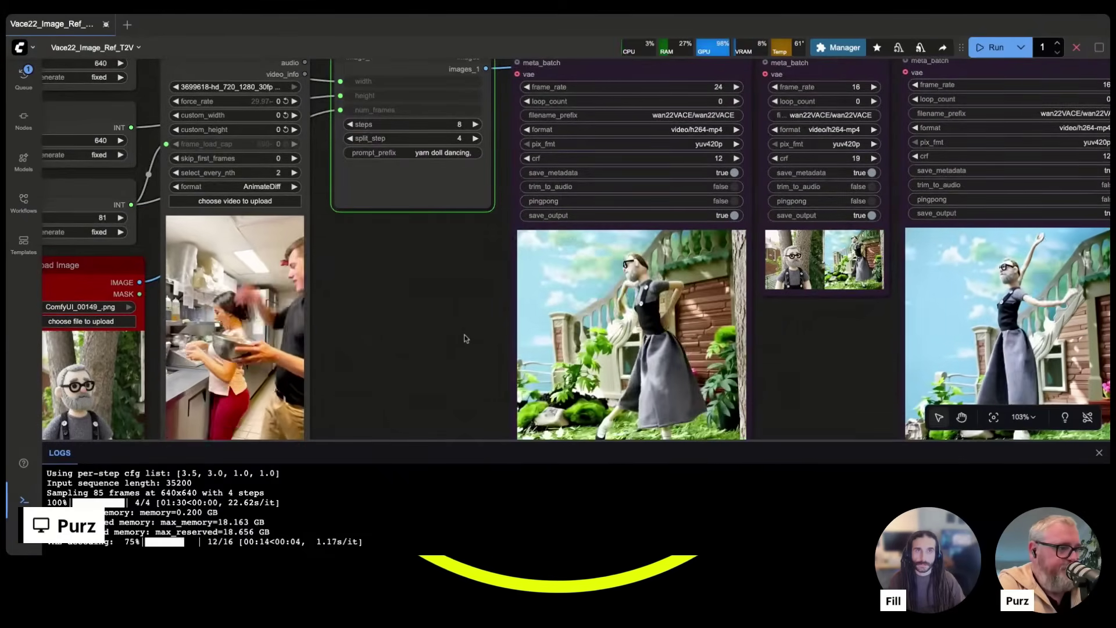
Examine up close the middle Video Combine preview that pairs the reference doll image with the newly generated video.
drag(465, 338, 484, 380)
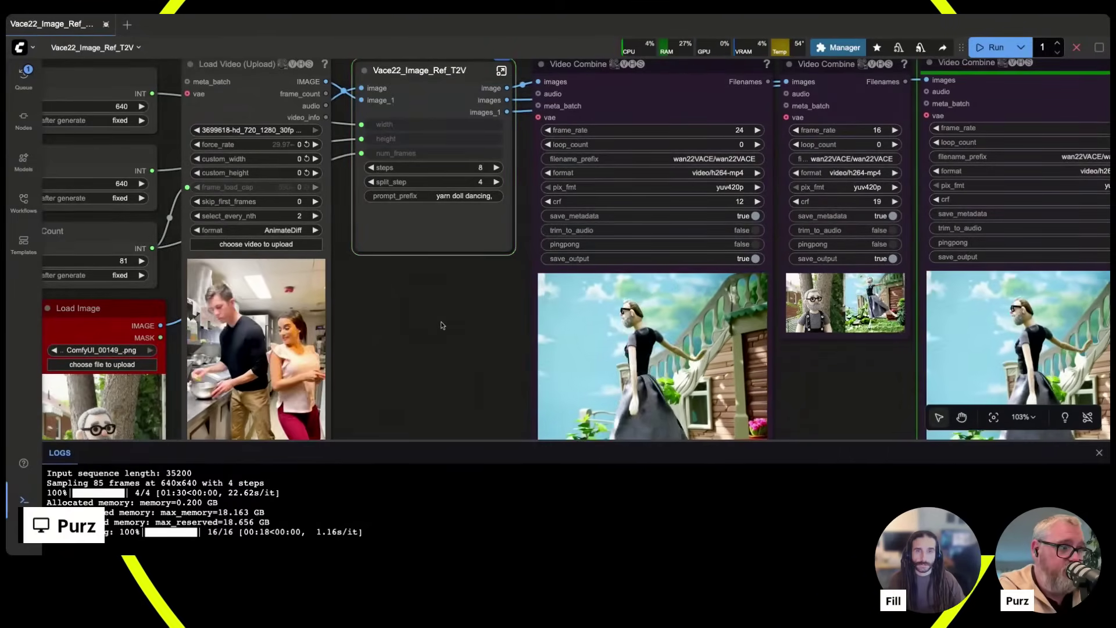
drag(493, 354, 248, 264)
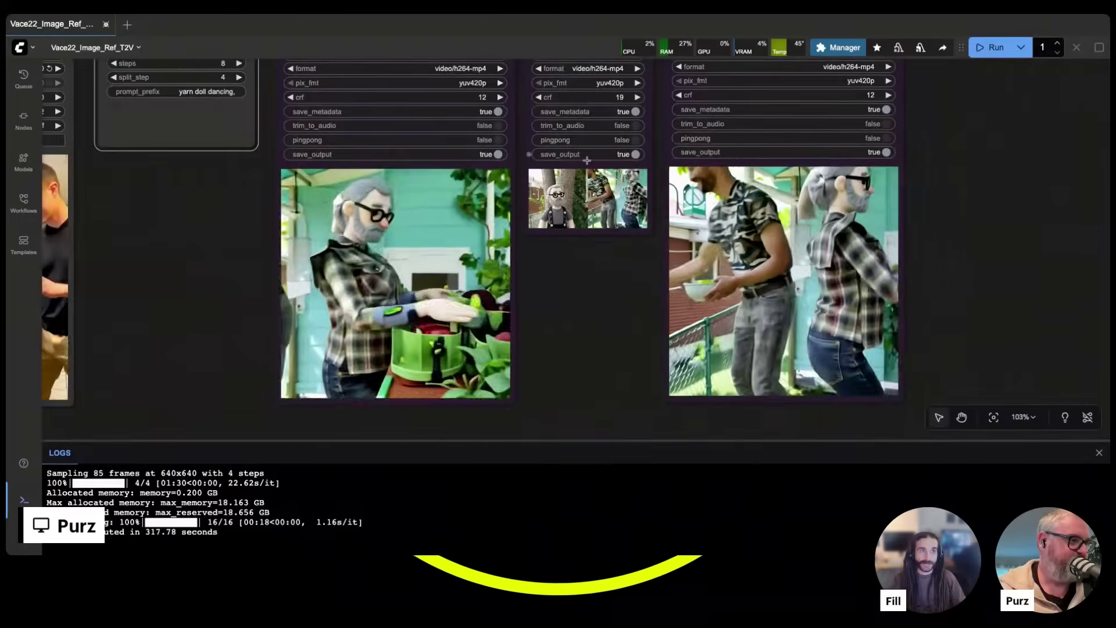
scroll(587, 160, up, 10)
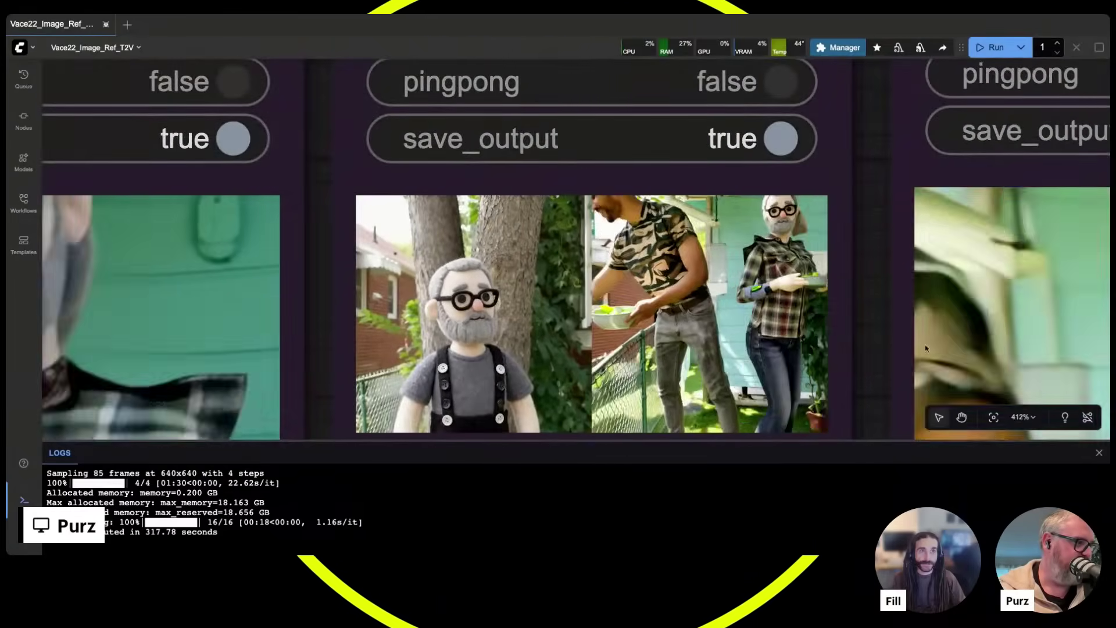
drag(867, 329, 834, 253)
scroll(833, 253, up, 3)
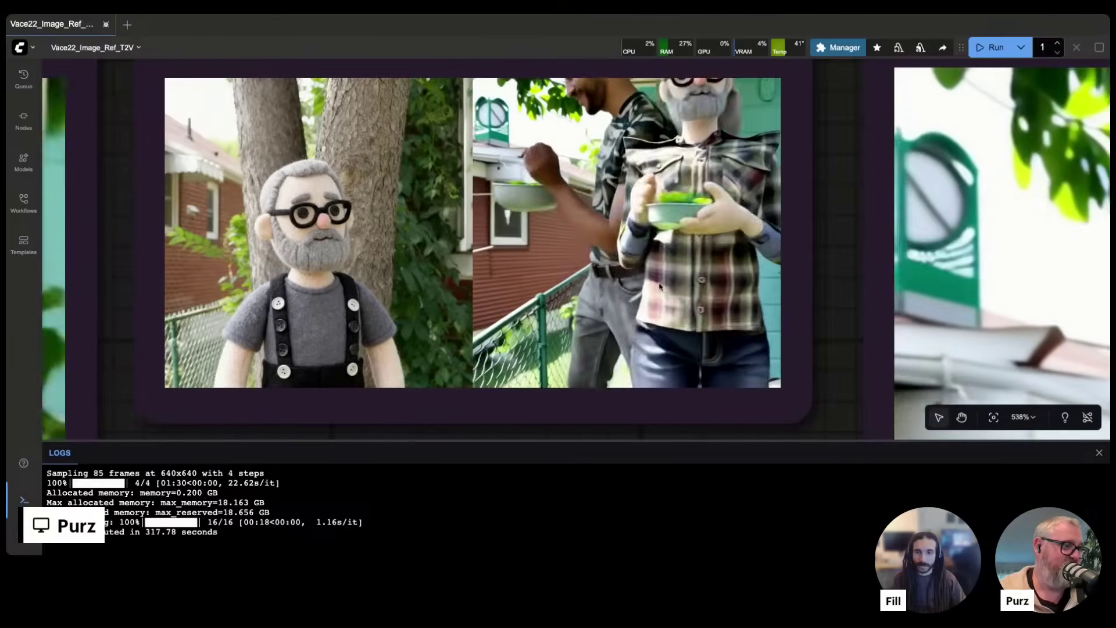
Compare the generated videos in the two outer Video Combine nodes, and review them alongside the source video and reference image.
scroll(674, 285, down, 10)
scroll(598, 391, down, 3)
drag(598, 392, 554, 277)
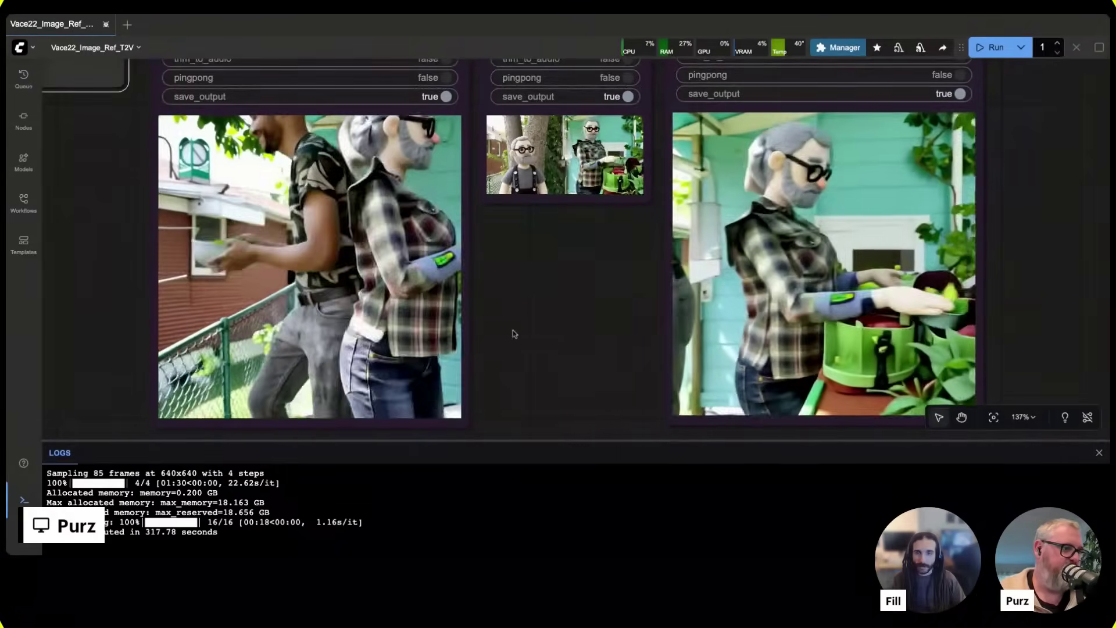
drag(512, 317, 652, 316)
scroll(653, 316, down, 10)
scroll(654, 316, up, 6)
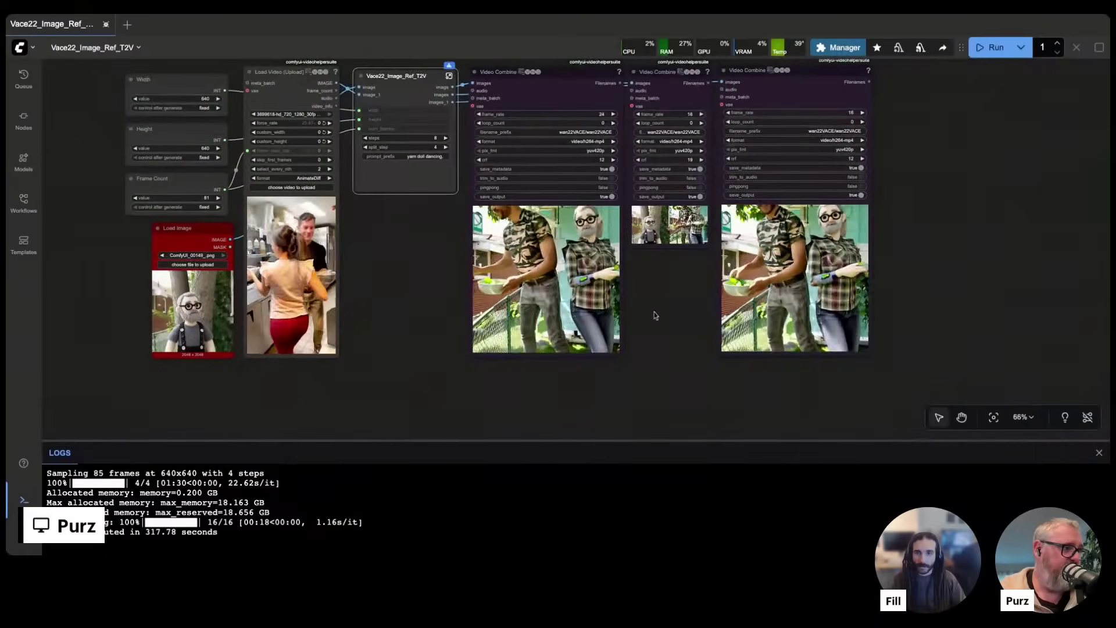
right_click(649, 310)
drag(640, 286, 640, 309)
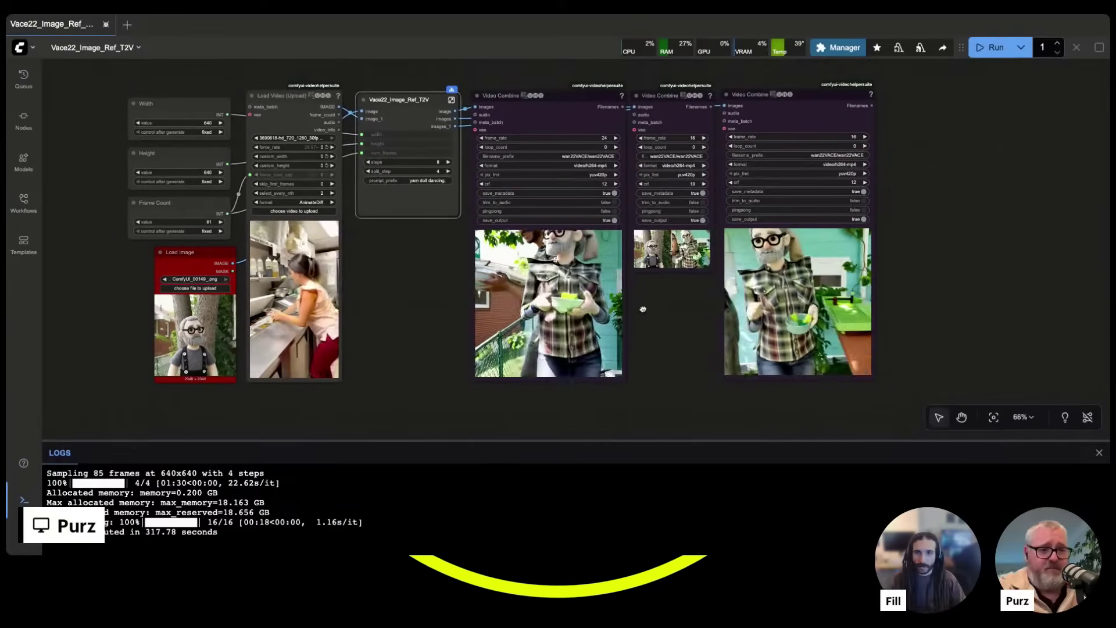